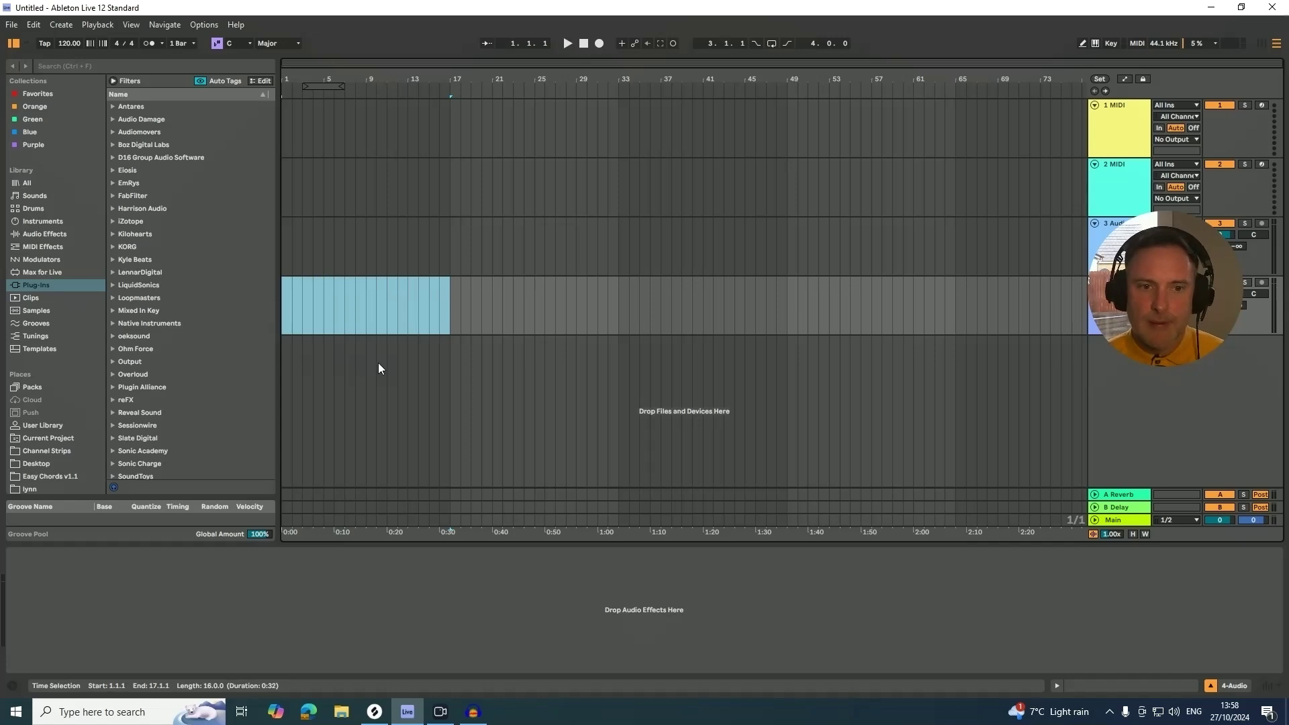
click(378, 362)
drag(445, 297, 264, 295)
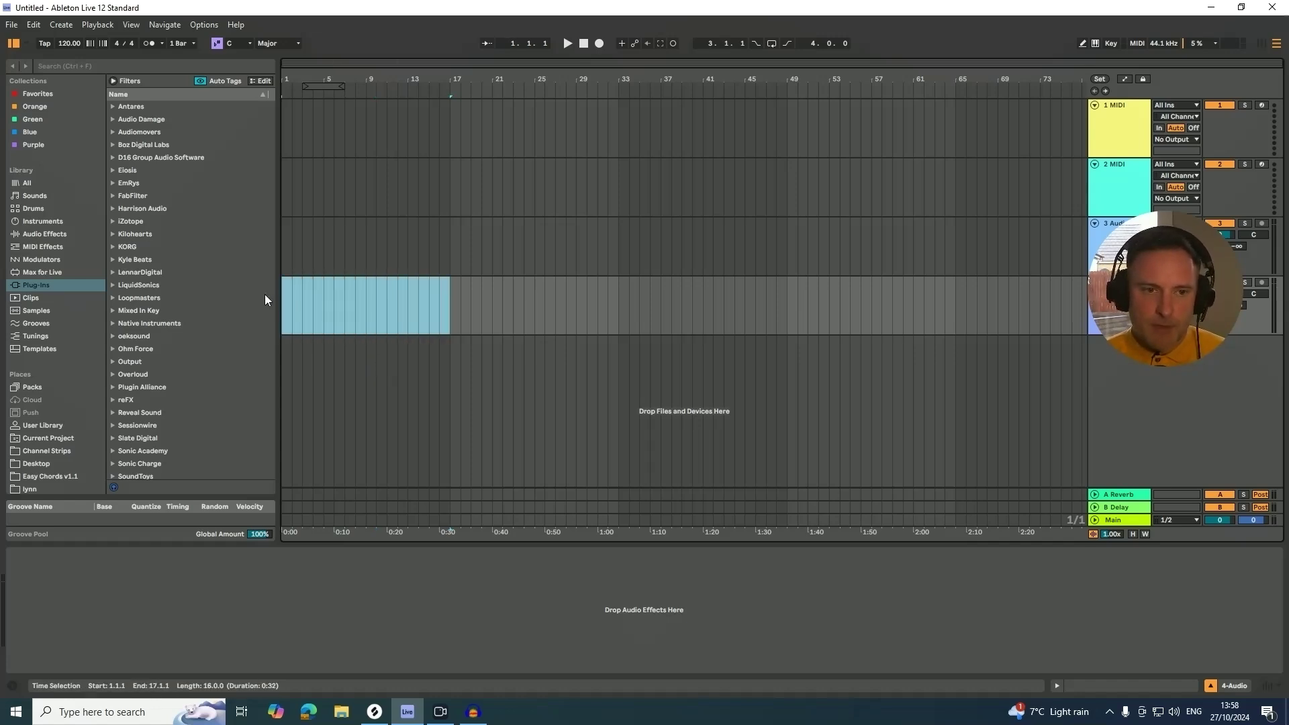
click(446, 408)
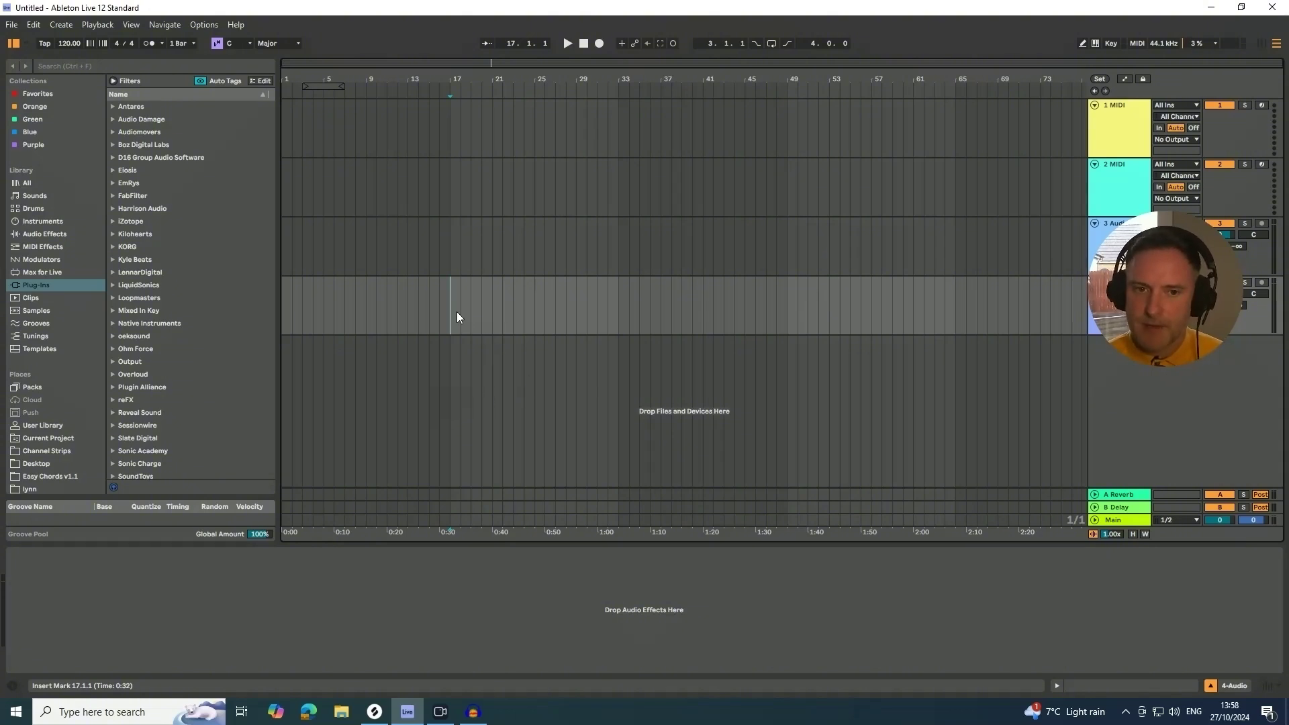
drag(454, 303, 267, 301)
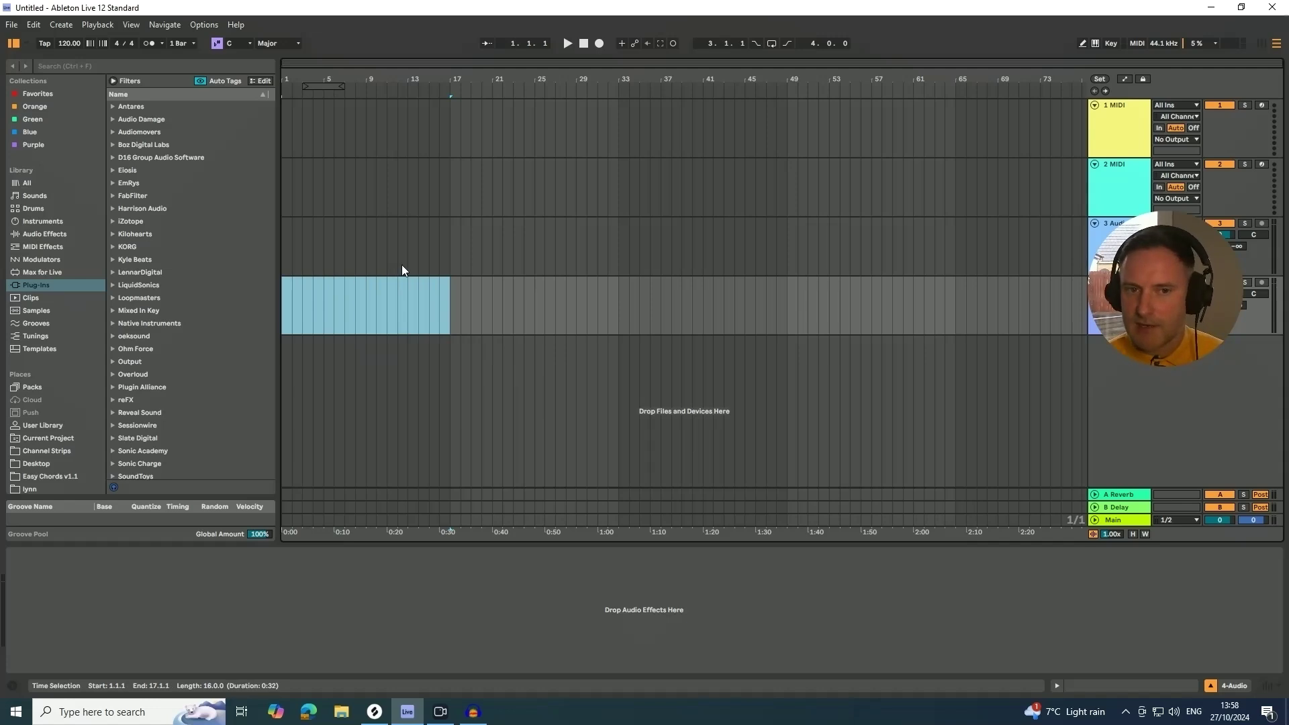
click(429, 326)
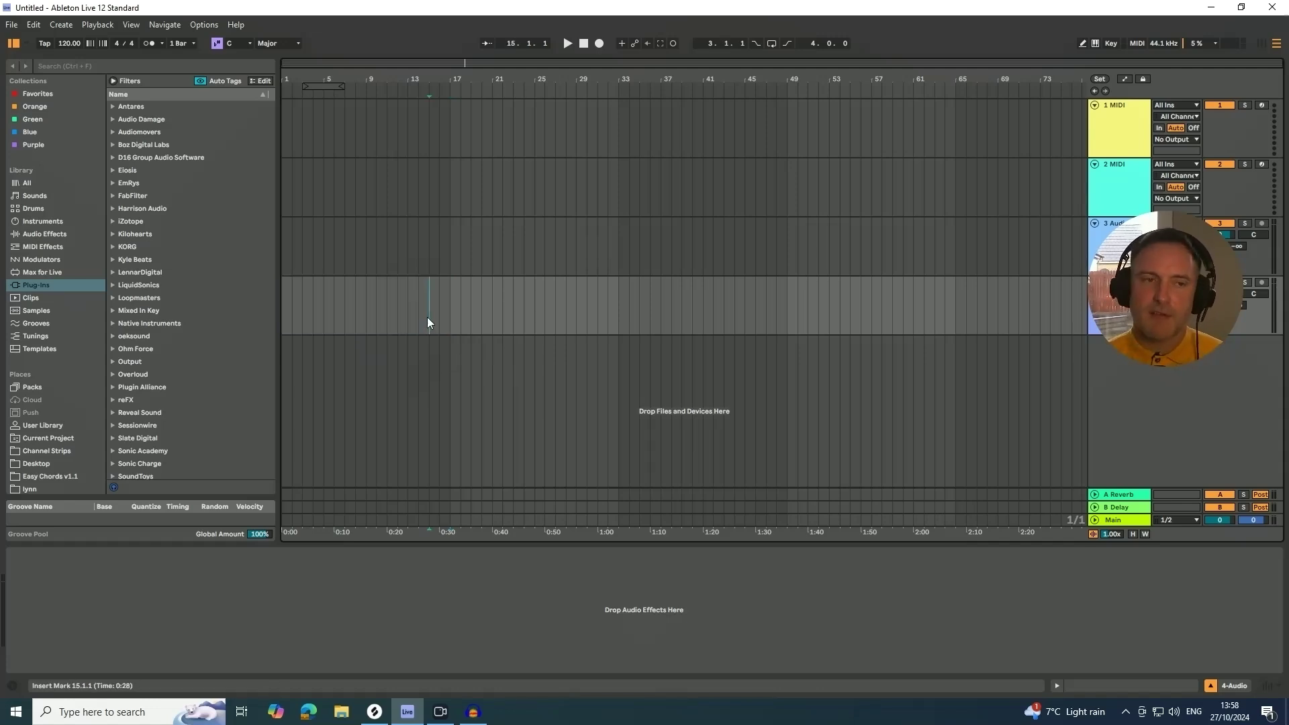
click(451, 306)
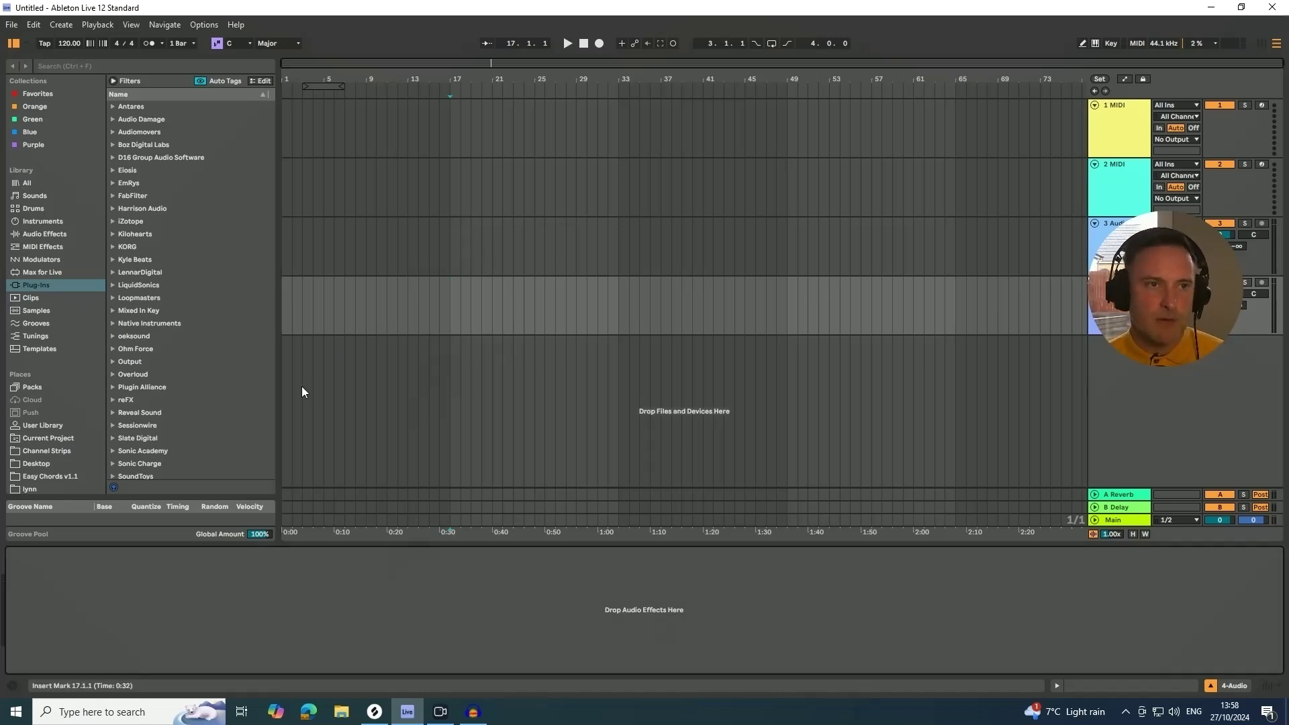
Step: Set the project tempo to 122 BPM
click(69, 43)
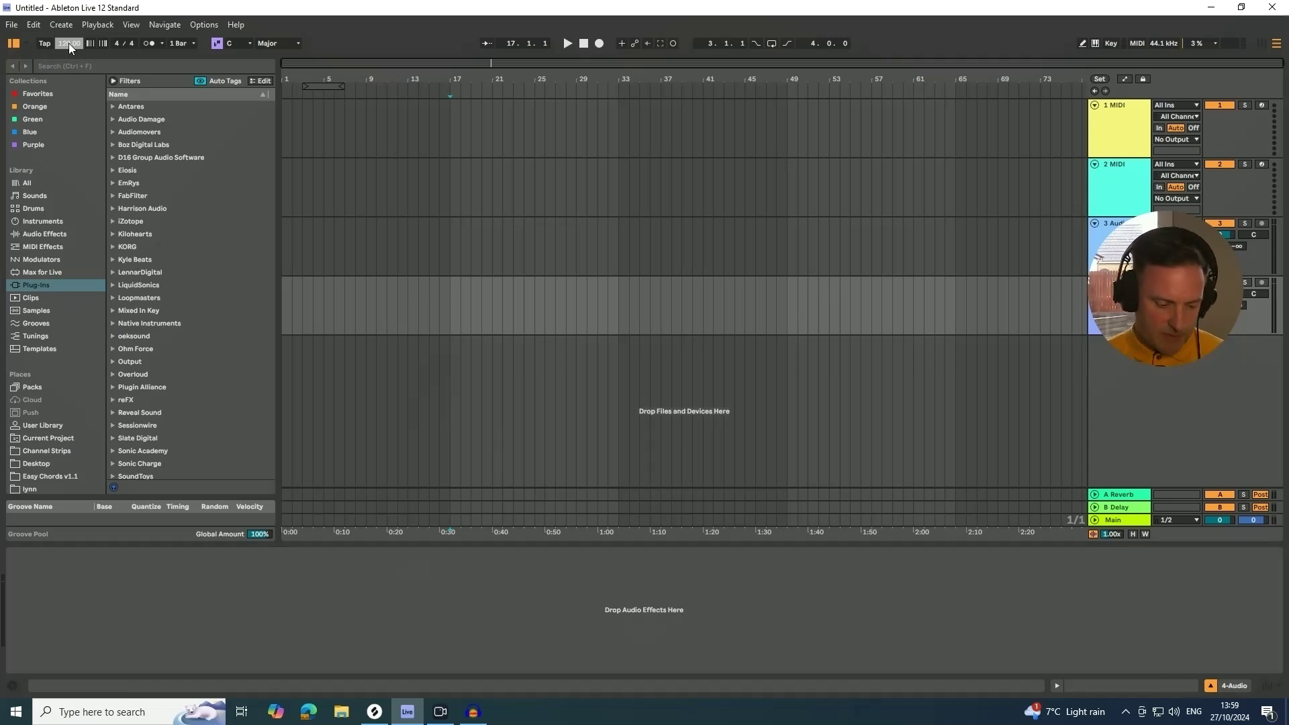
key(BackSpace)
text(122)
key(Return)
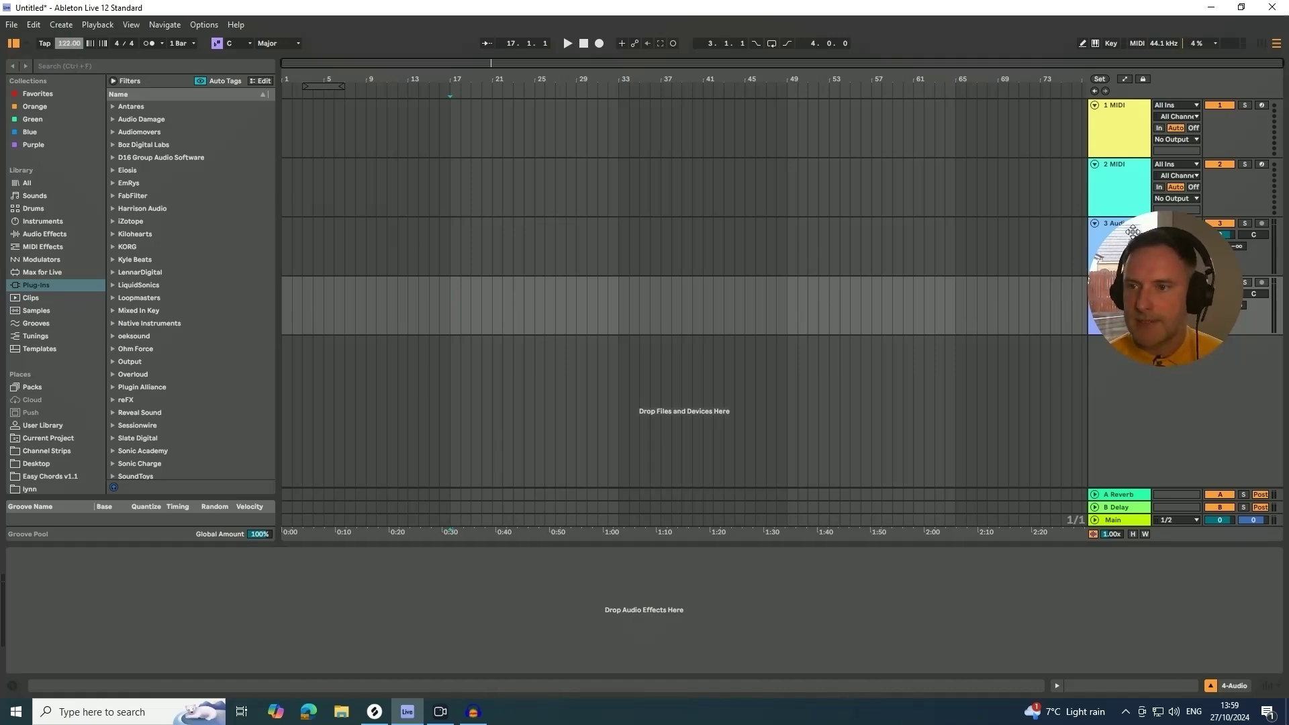
Step: Delete the 4 Audio, 3 Audio and 2 MIDI tracks, leaving only the 1 MIDI track
drag(1125, 224, 1153, 365)
click(1109, 297)
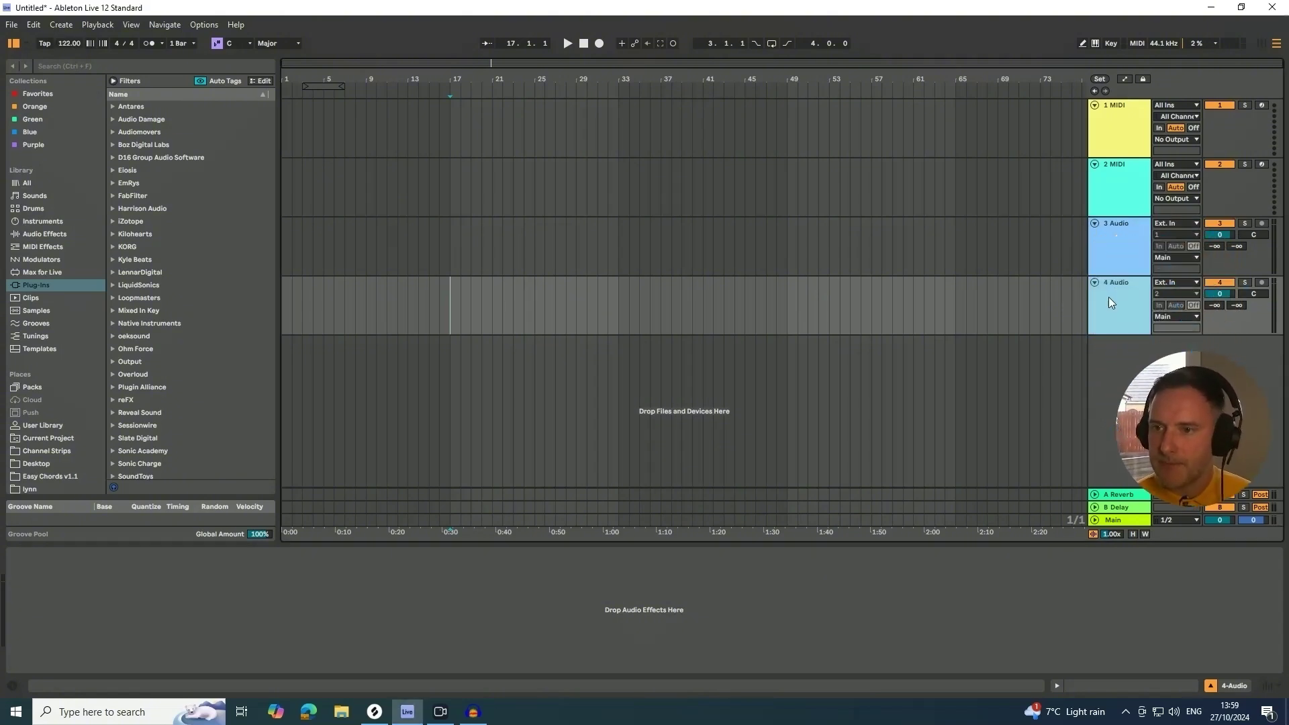
key(Delete)
key(Delete)
key(Delete)
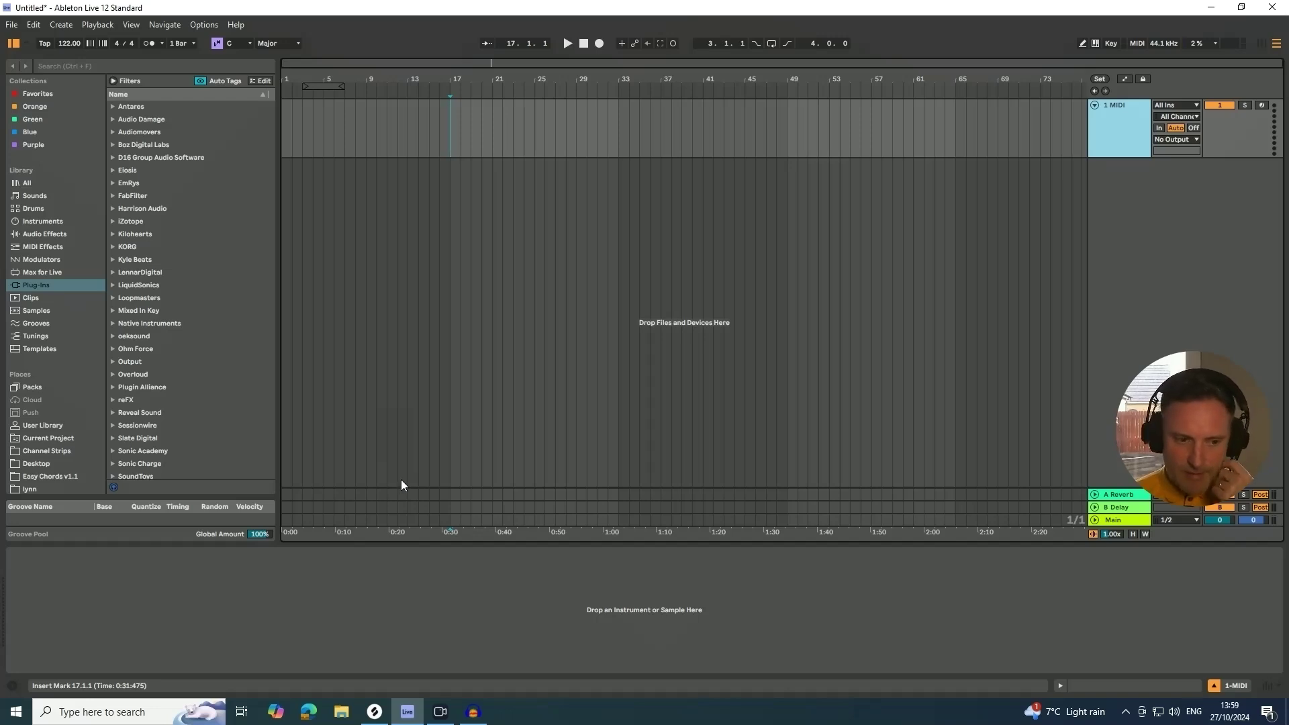
Step: Switch to Splice and audition the "amen break" search results, stopping on FF_TH_125_drum_loop_party_break.wav
click(376, 714)
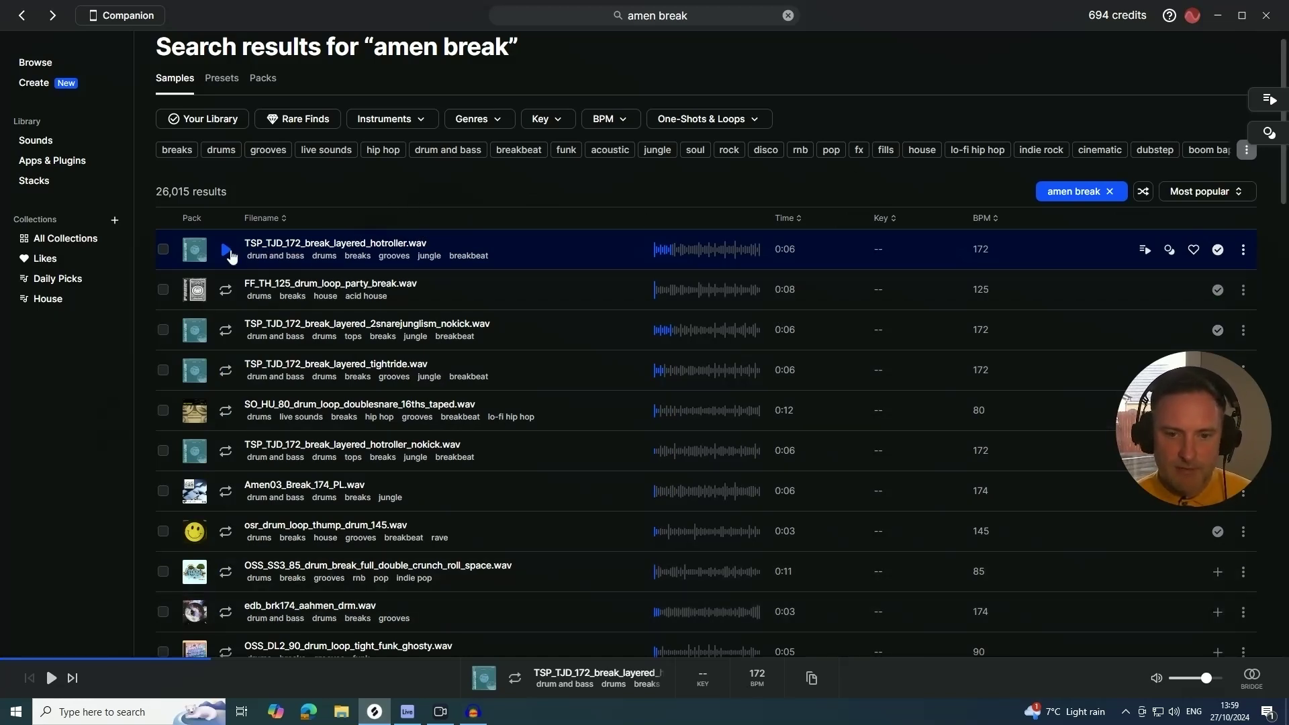
click(227, 251)
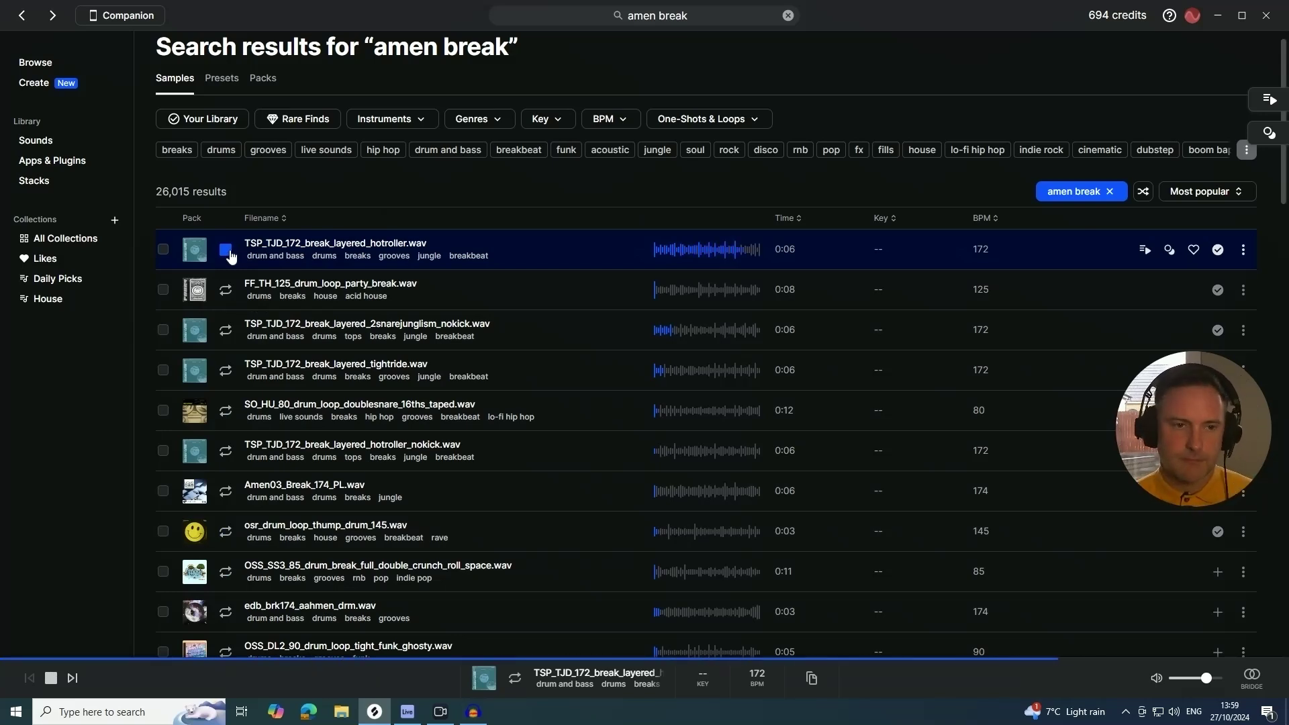
click(226, 289)
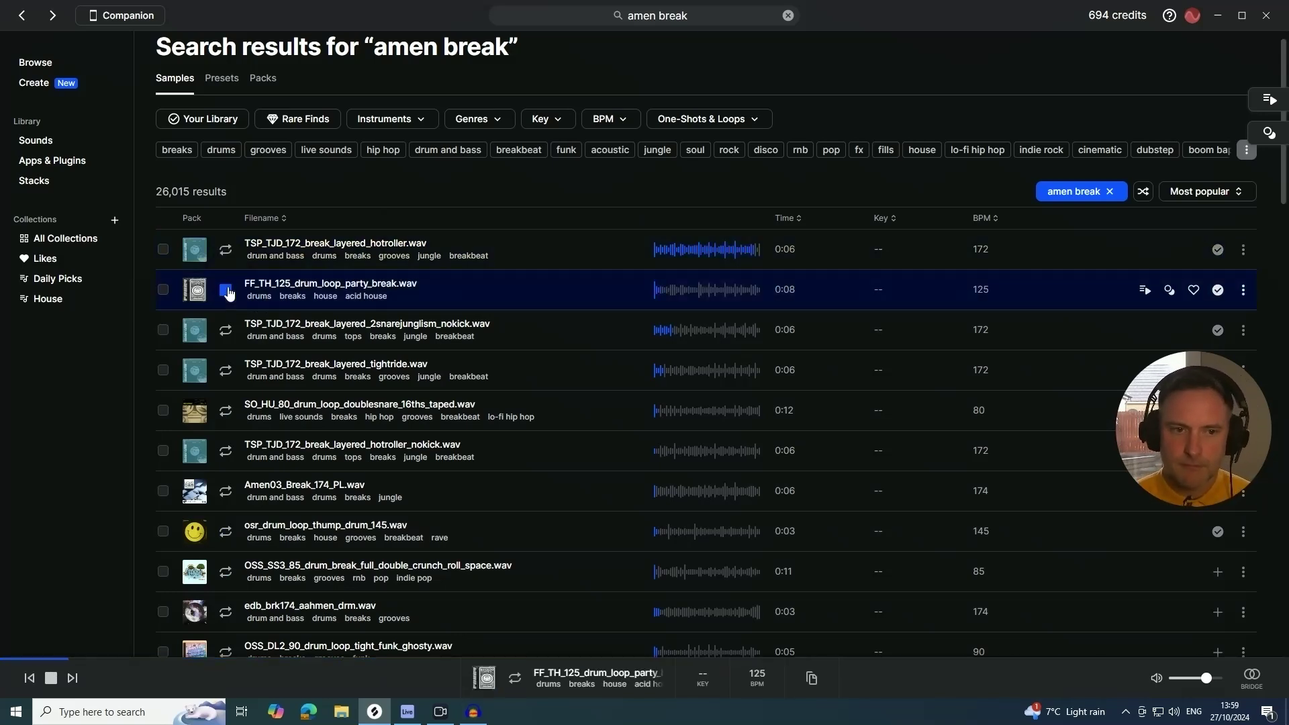
click(226, 331)
key(Down)
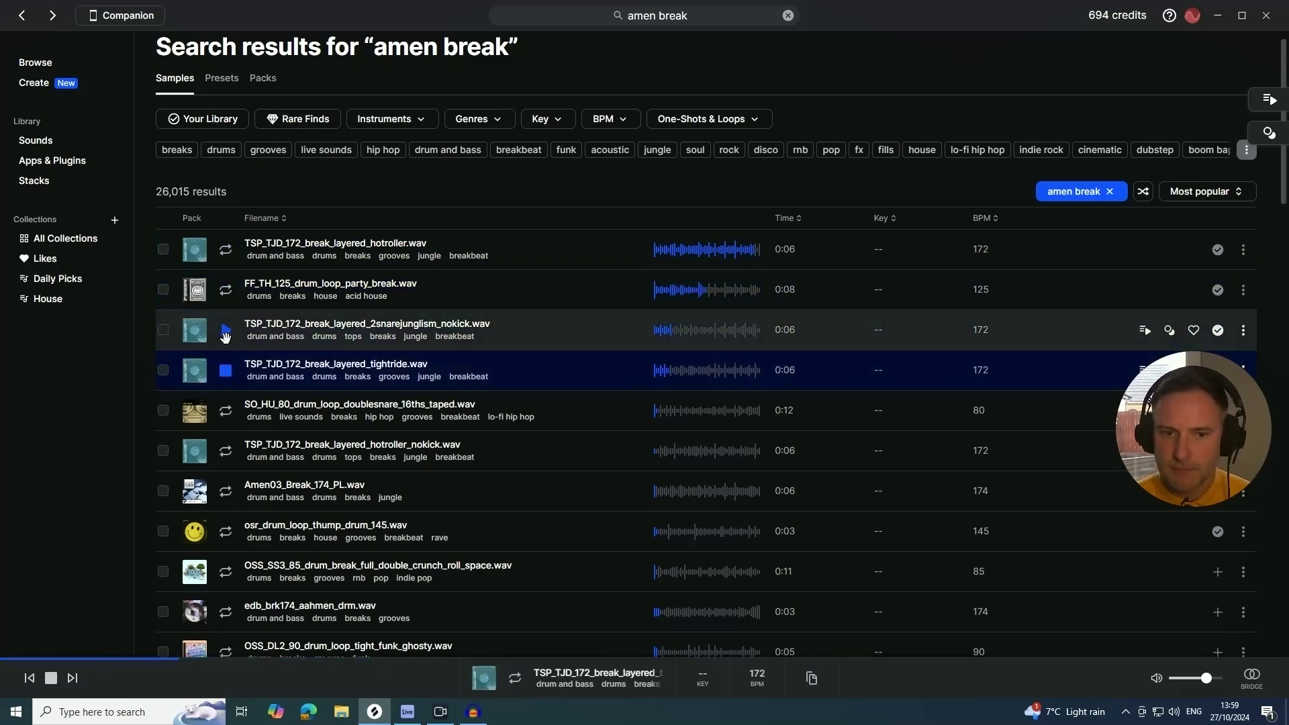
key(Down)
key(Down)
key(Down)
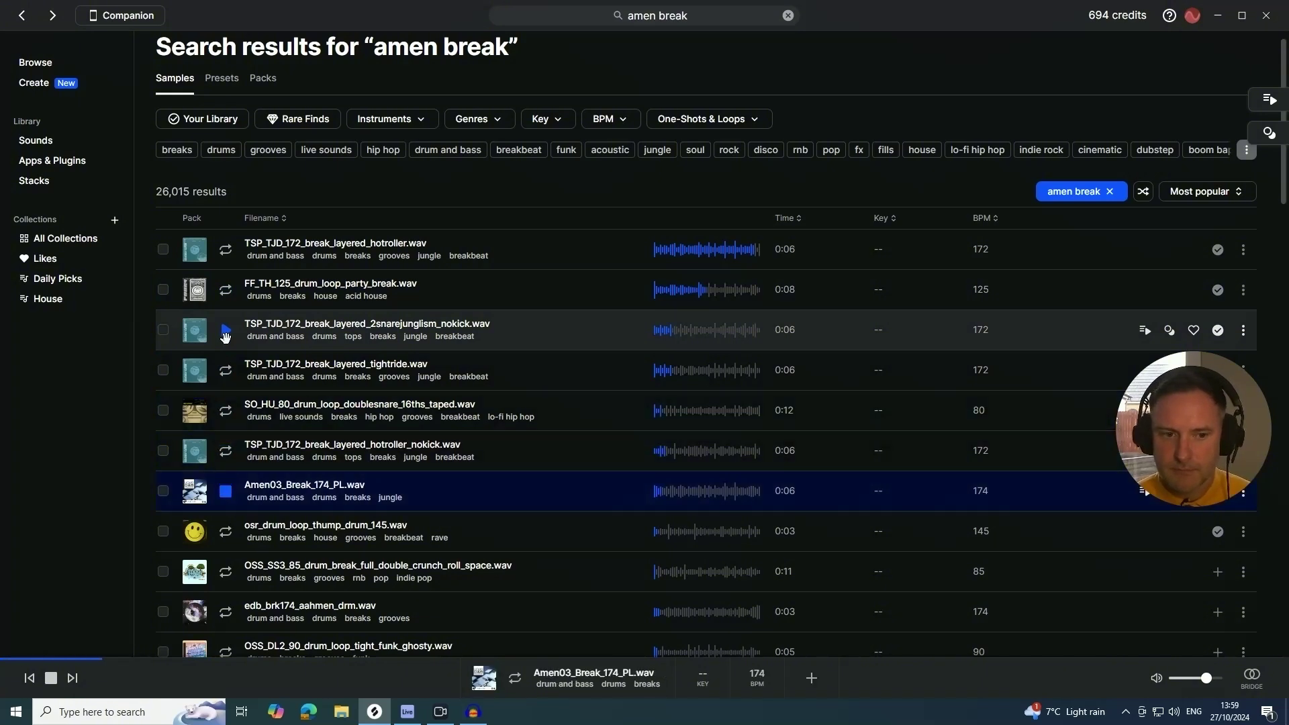
key(Up)
key(Up)
key(Up)
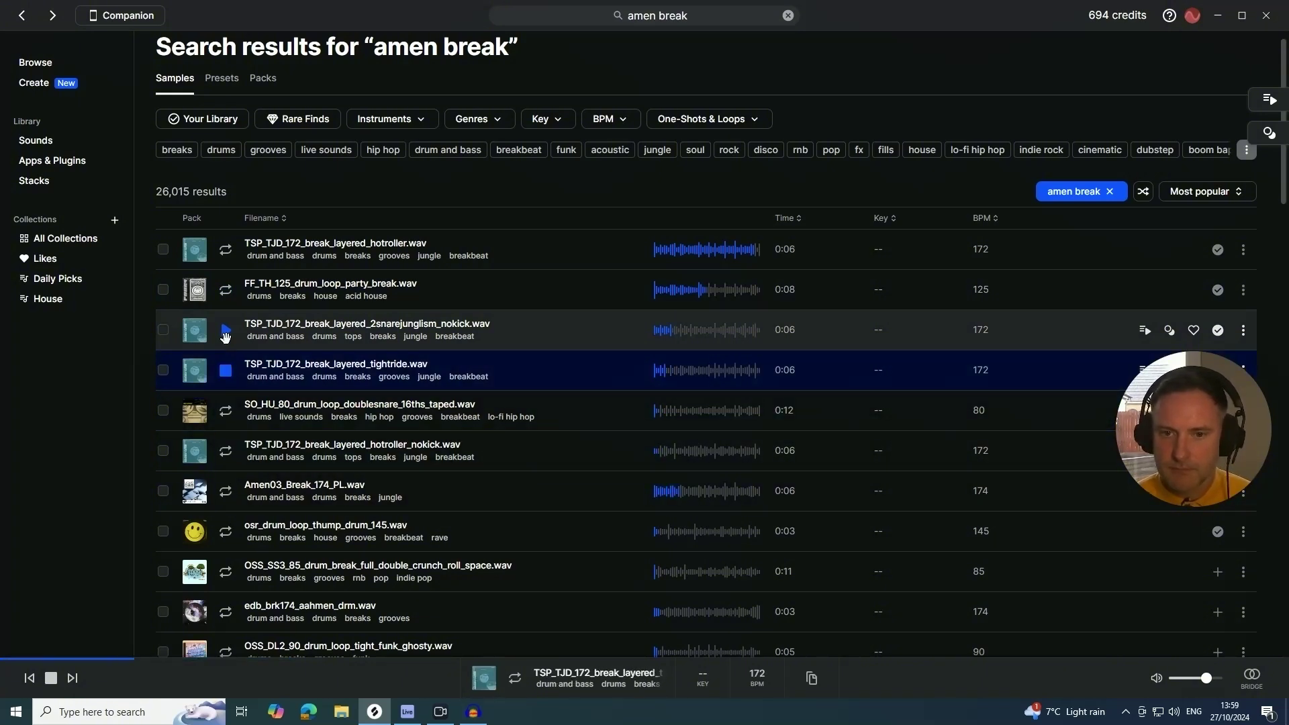
key(Up)
key(Up)
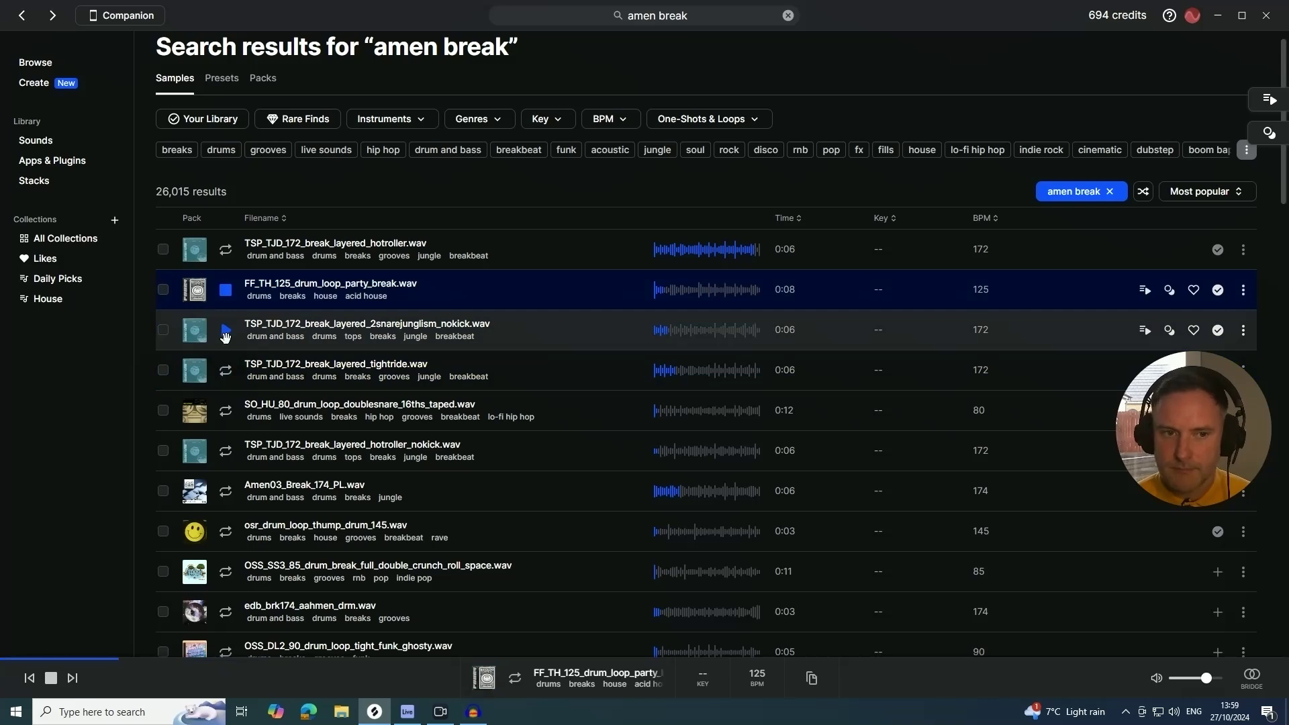
key(Up)
key(Down)
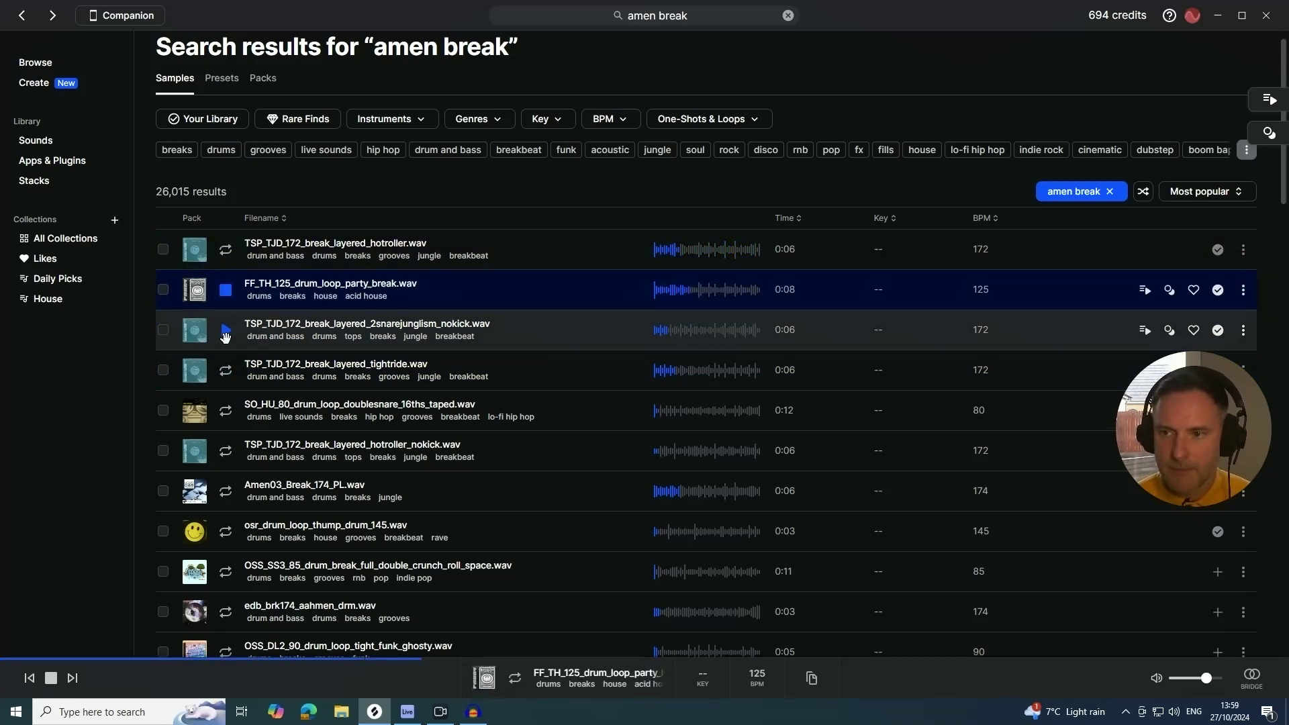
key(space)
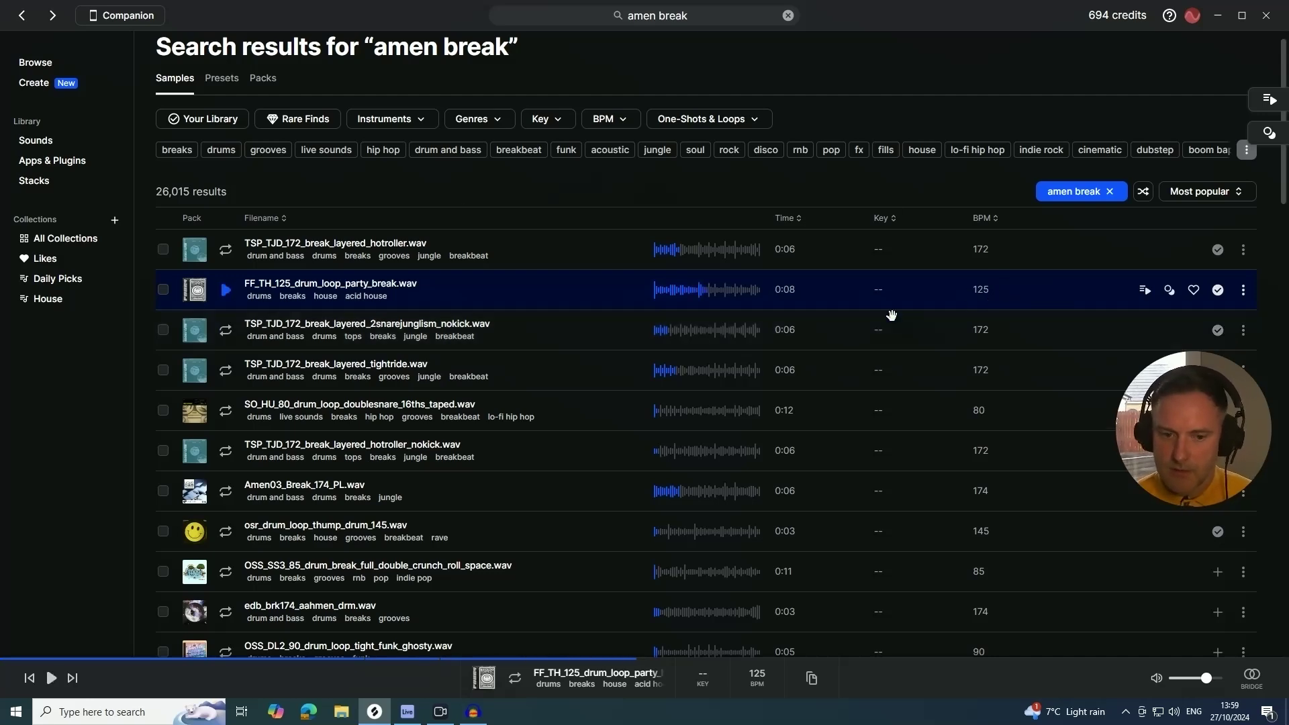
Step: Load FF_TH_125_drum_loop_party_break.wav from Splice as the instrument of Ableton Live's 1 MIDI track and set it to Slice mode
mouse_move(891, 310)
mouse_down()
mouse_move(403, 711)
mouse_move(596, 612)
mouse_up()
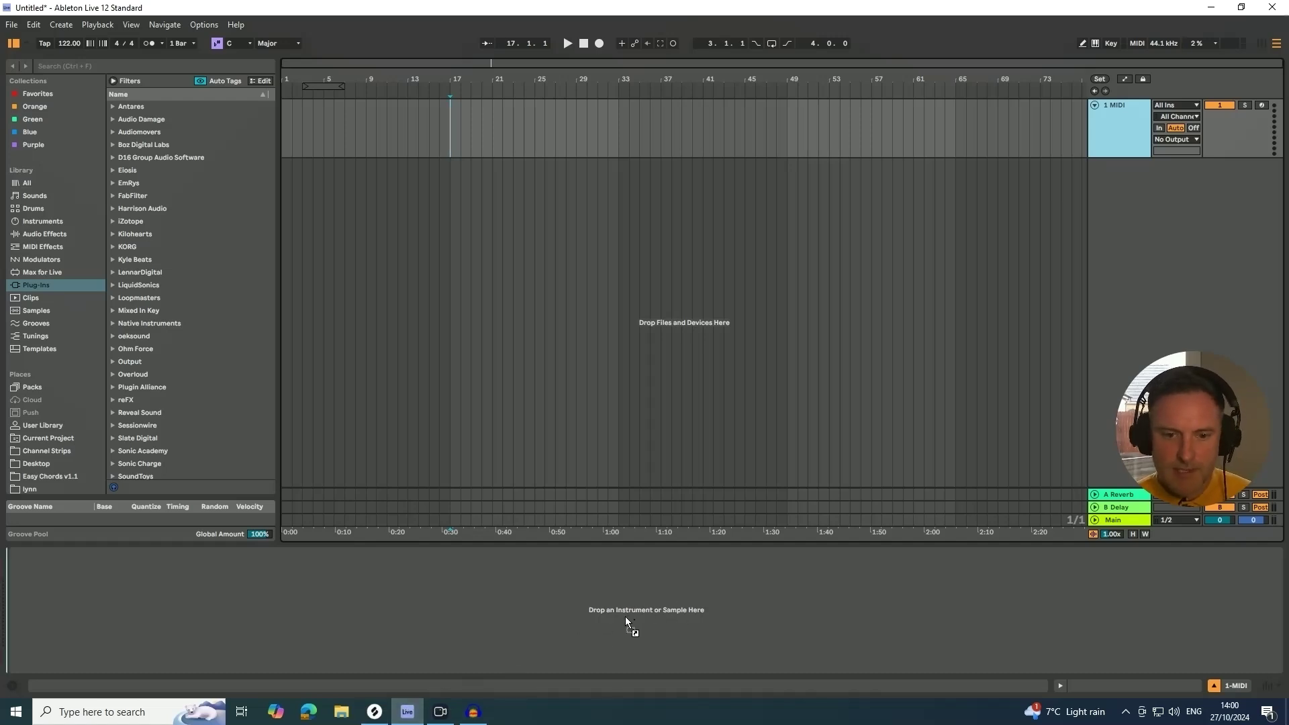
drag(625, 616, 626, 616)
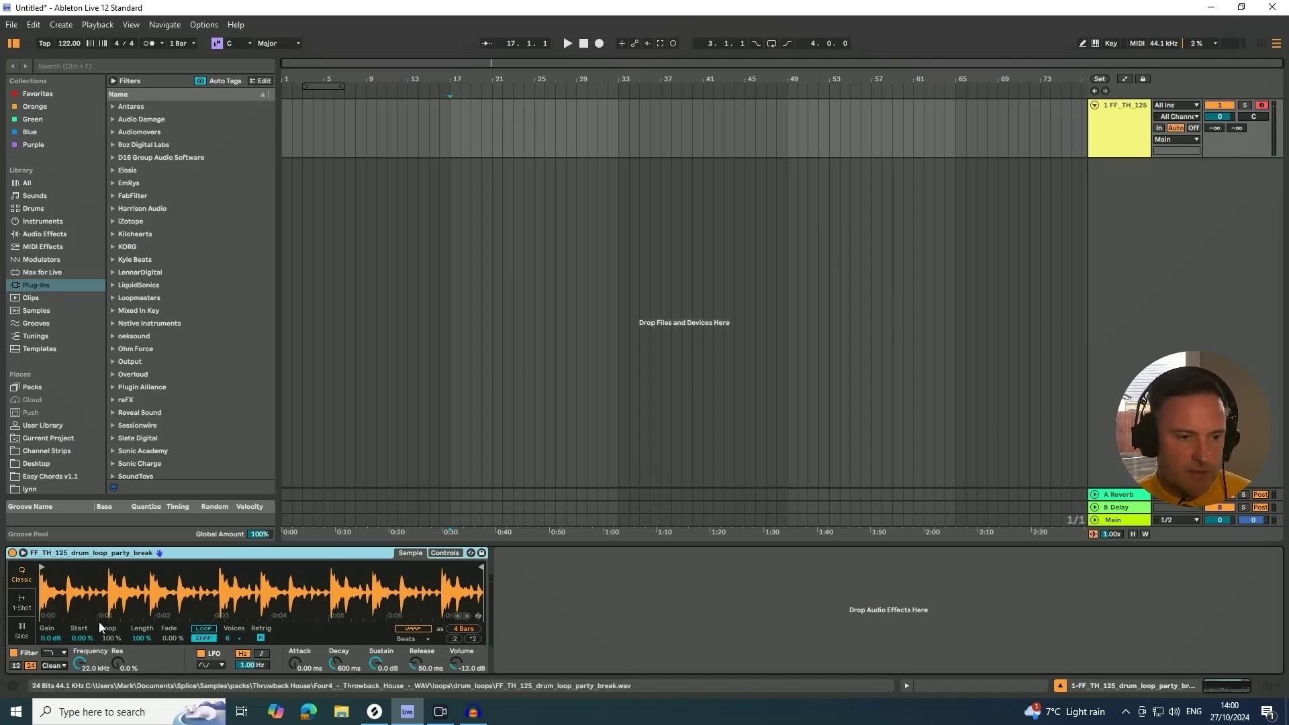
click(22, 630)
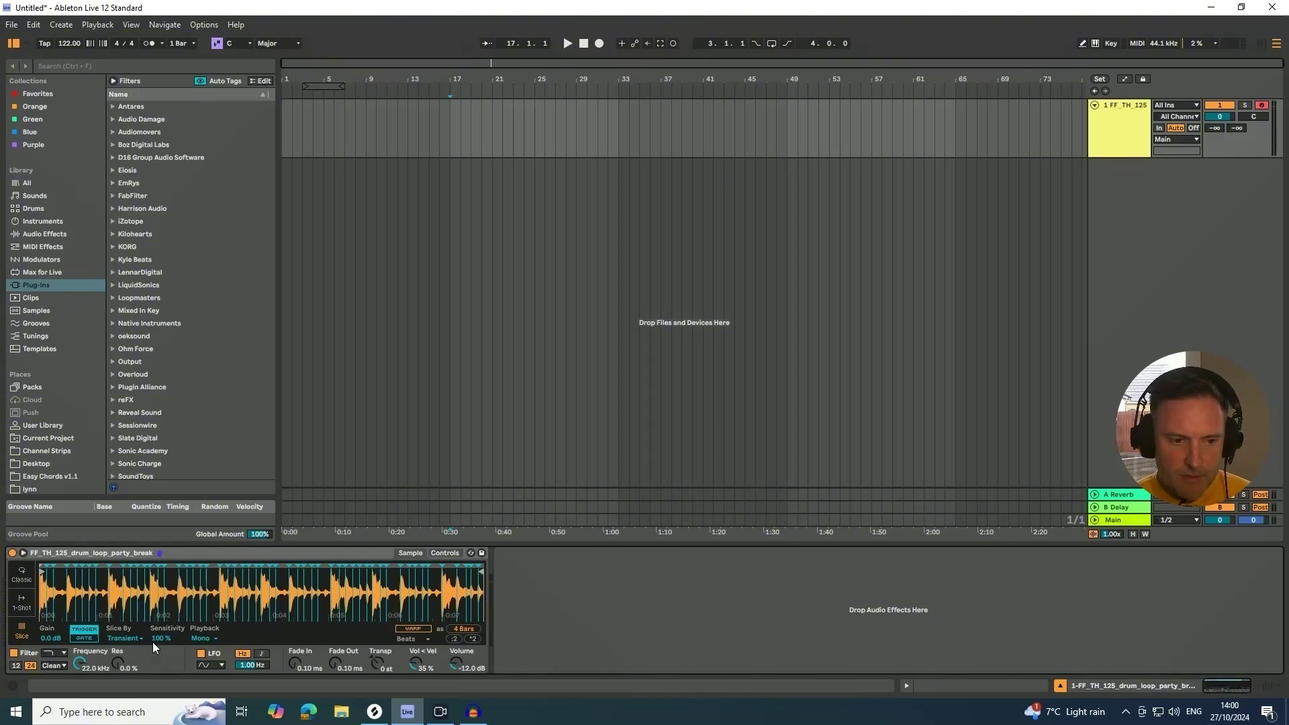
Step: Set the transient slicing sensitivity of the drum loop to 85 %
drag(158, 637, 159, 641)
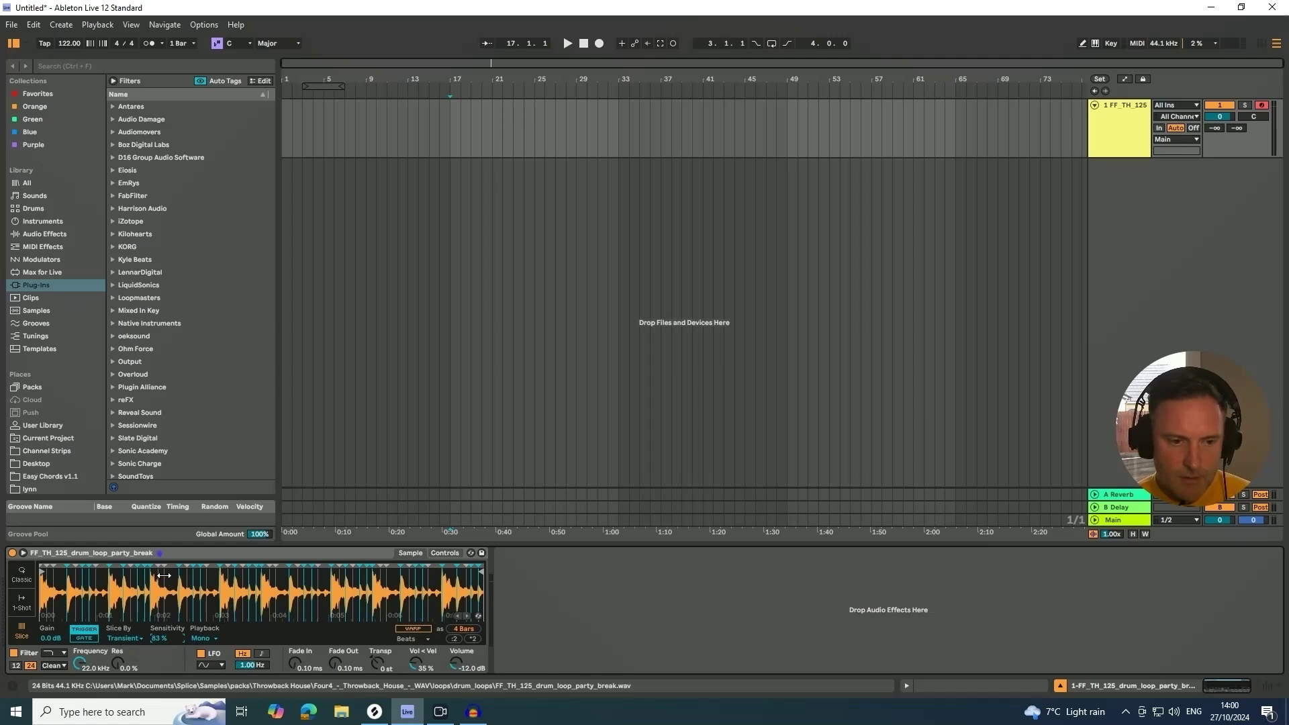
mouse_move(171, 576)
mouse_down()
mouse_move(171, 600)
mouse_move(171, 585)
mouse_up()
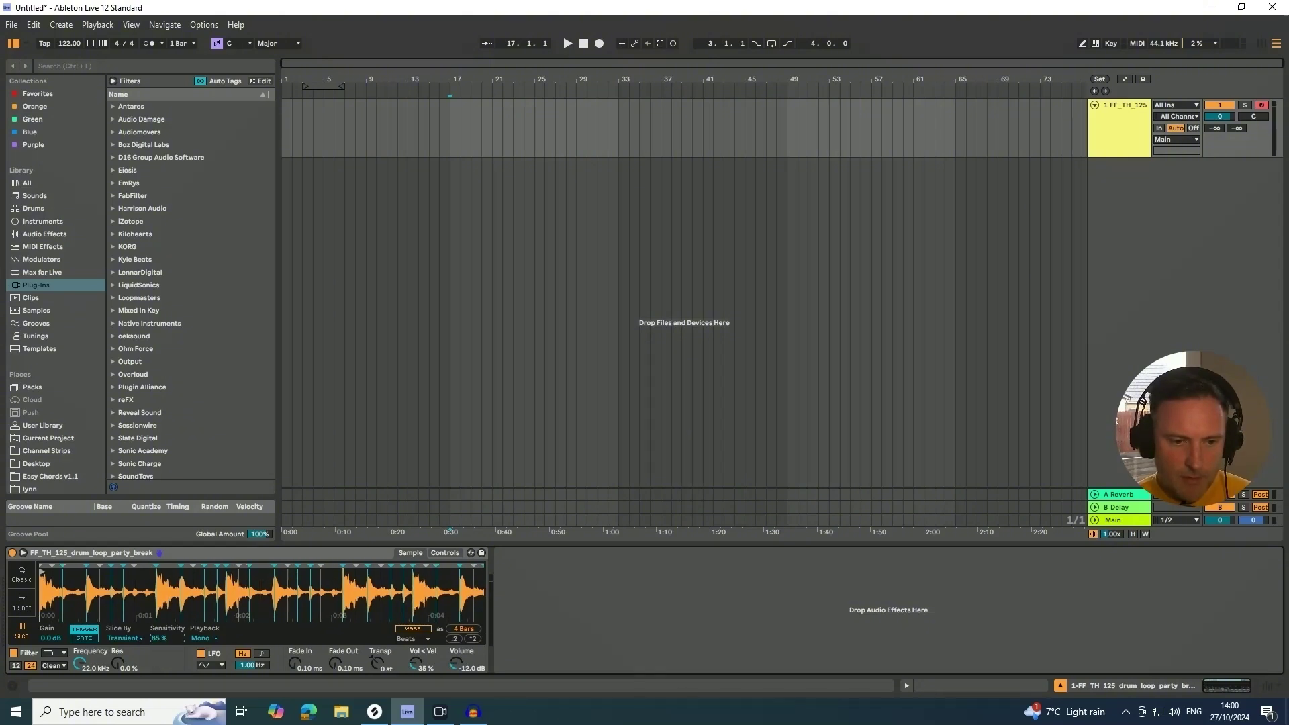
drag(285, 616, 285, 609)
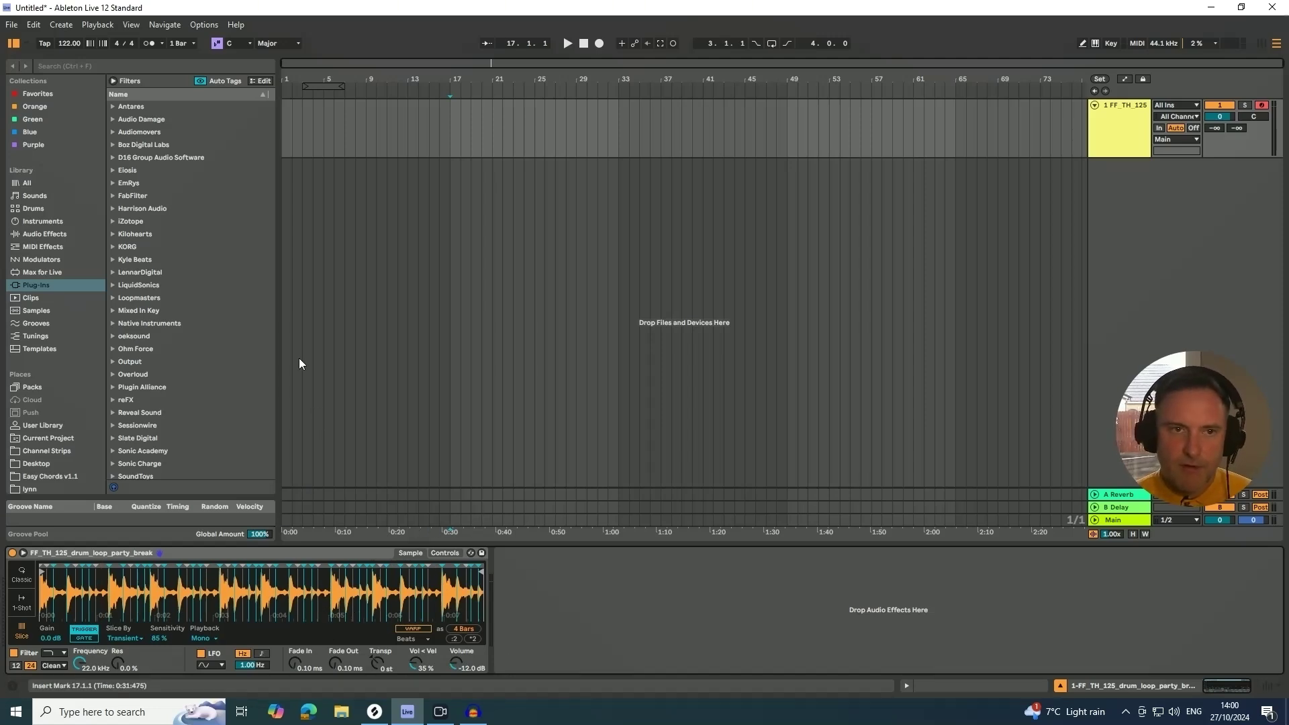
Step: Move the loop region to bars 1–4 and insert an empty four-bar MIDI clip there on the drum loop track
drag(324, 86, 295, 142)
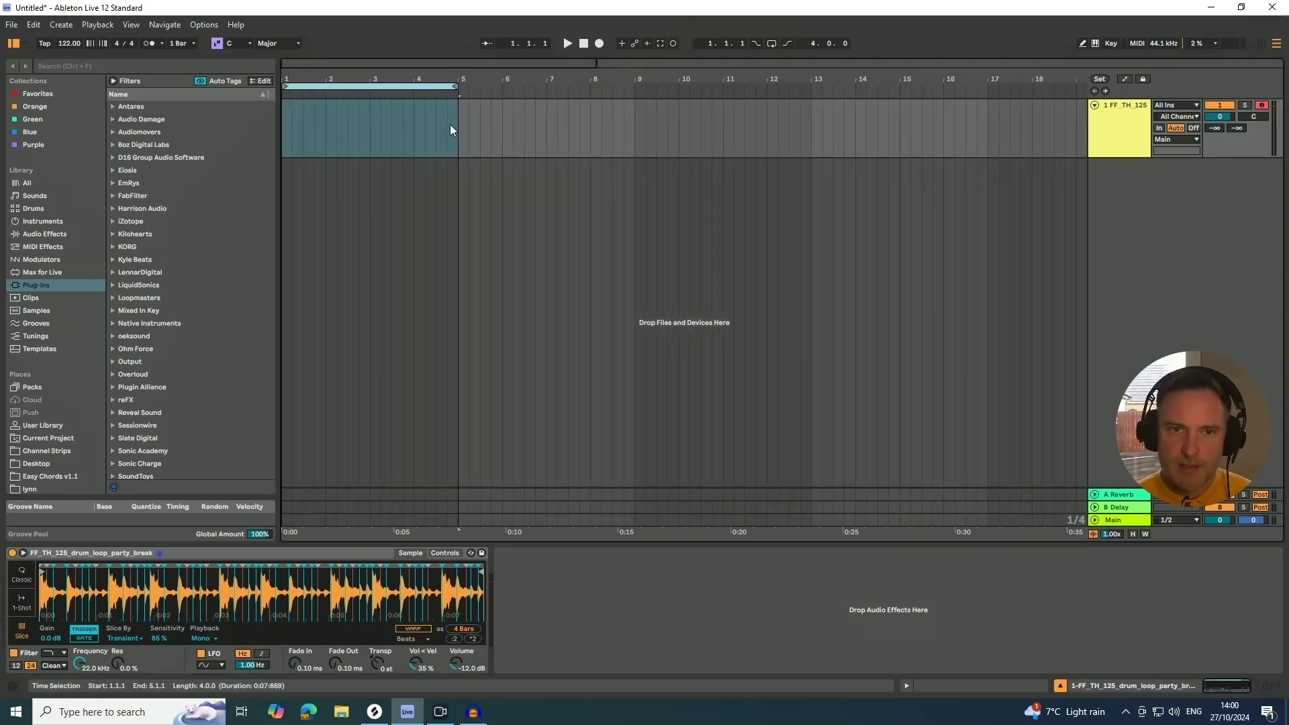
right_click(309, 110)
click(341, 212)
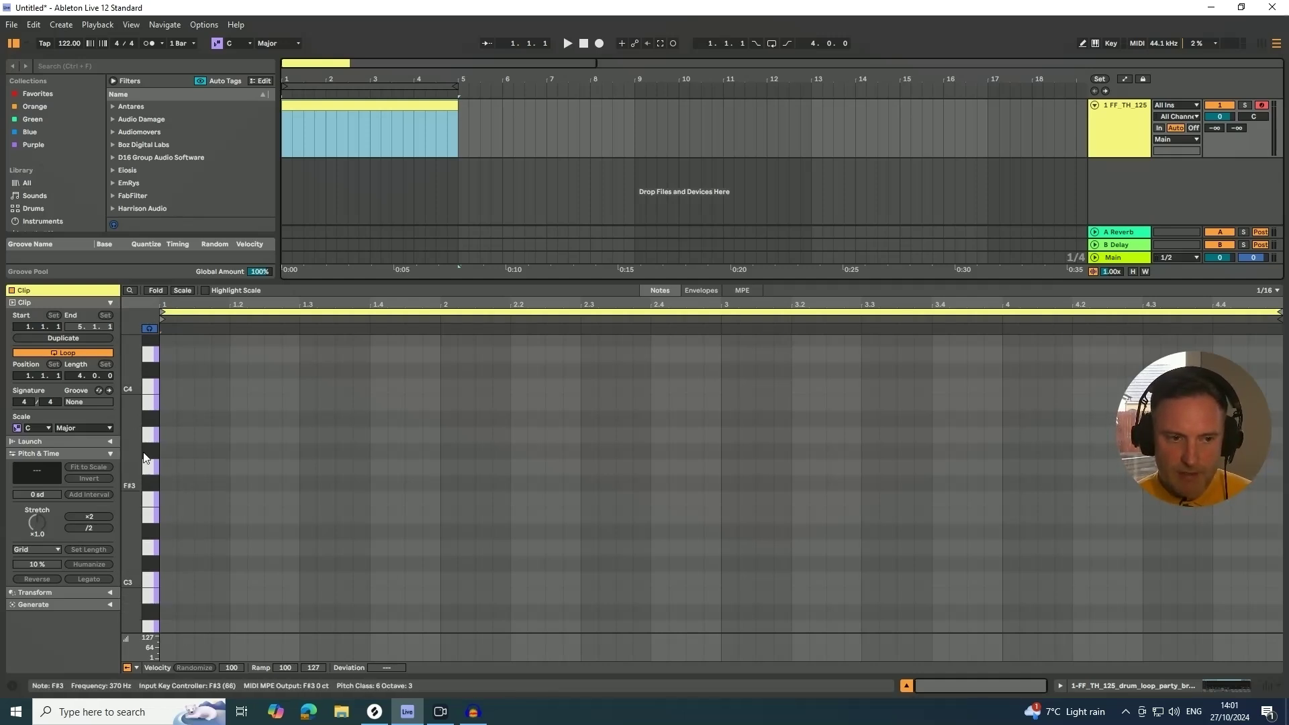
Step: Audition the first slice on C1 and add a one-beat C1 note at the start of the clip, from 1.1.1 to 1.2.1
click(147, 582)
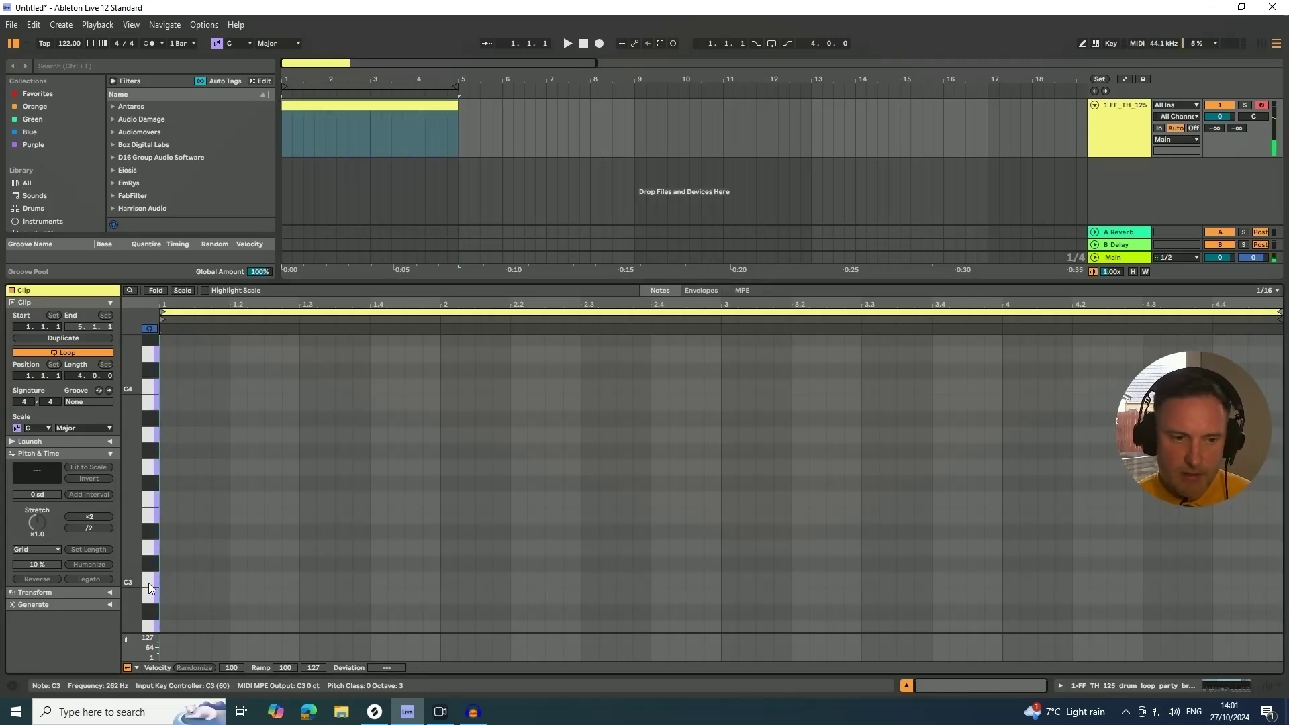
drag(147, 583, 126, 483)
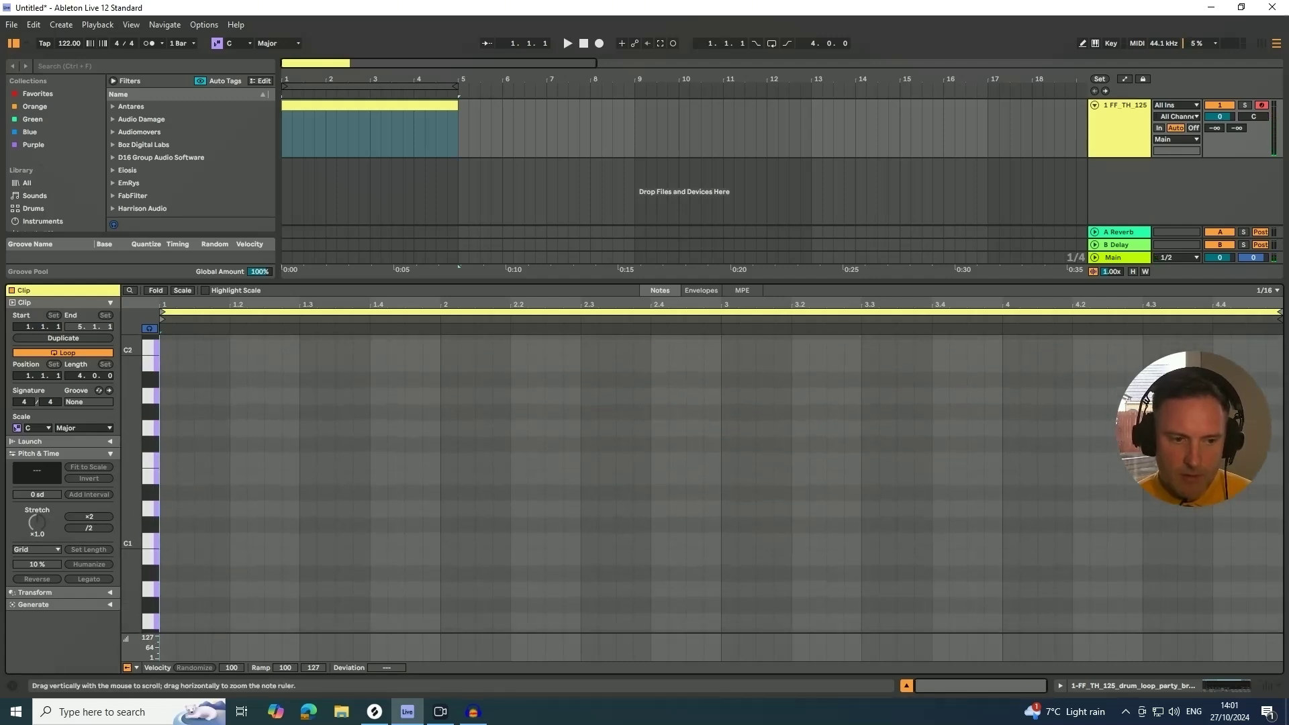
drag(154, 562, 138, 505)
click(156, 542)
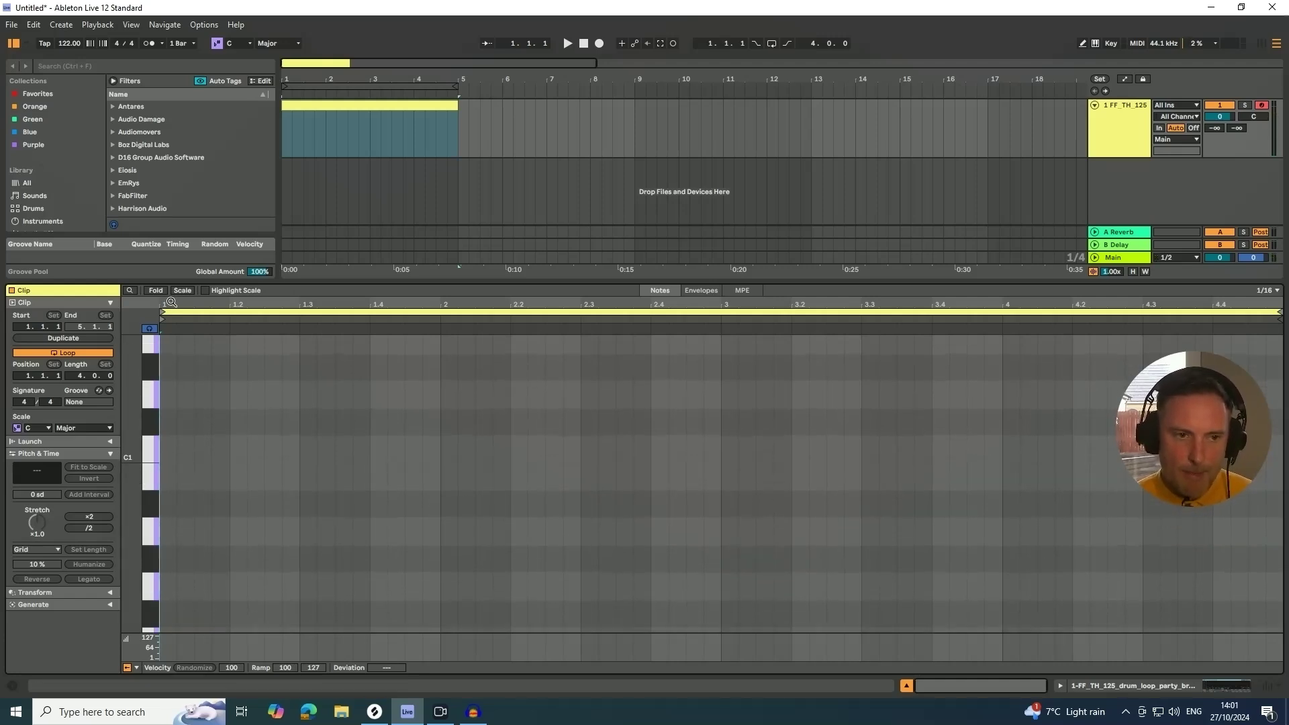
mouse_move(172, 304)
mouse_down()
mouse_move(173, 326)
mouse_move(173, 302)
mouse_up()
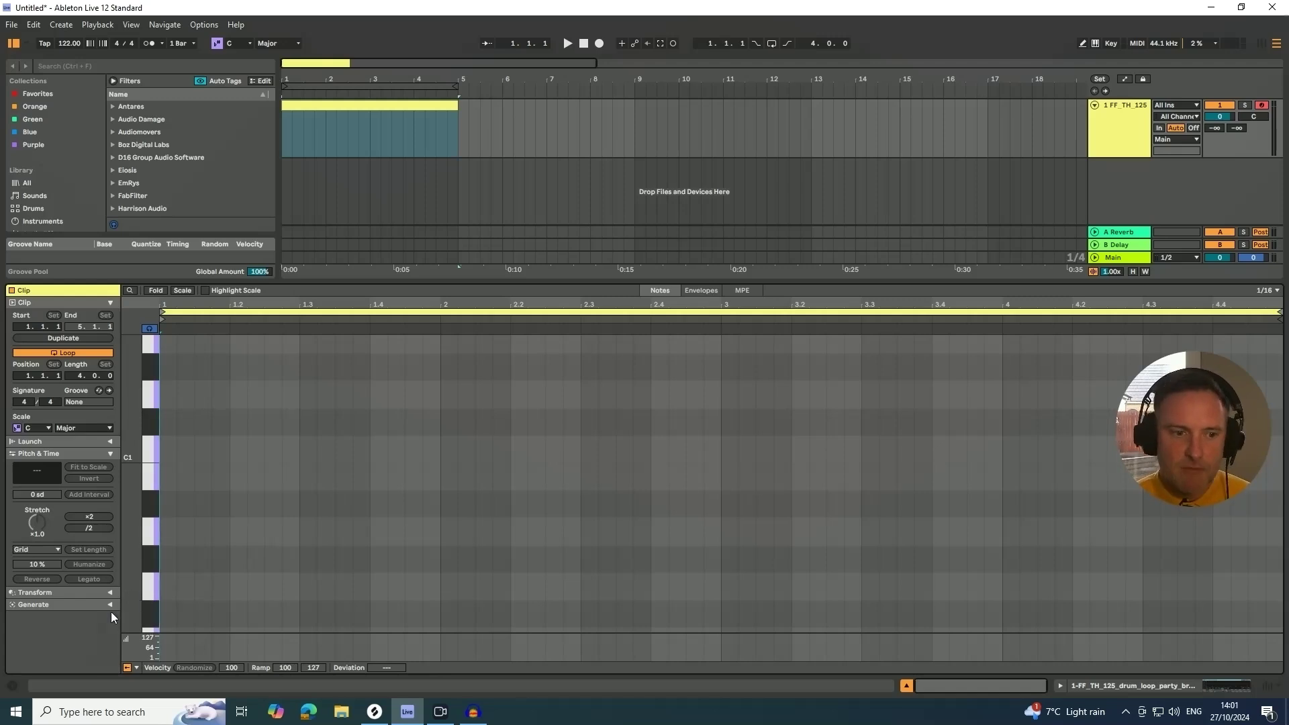
click(156, 457)
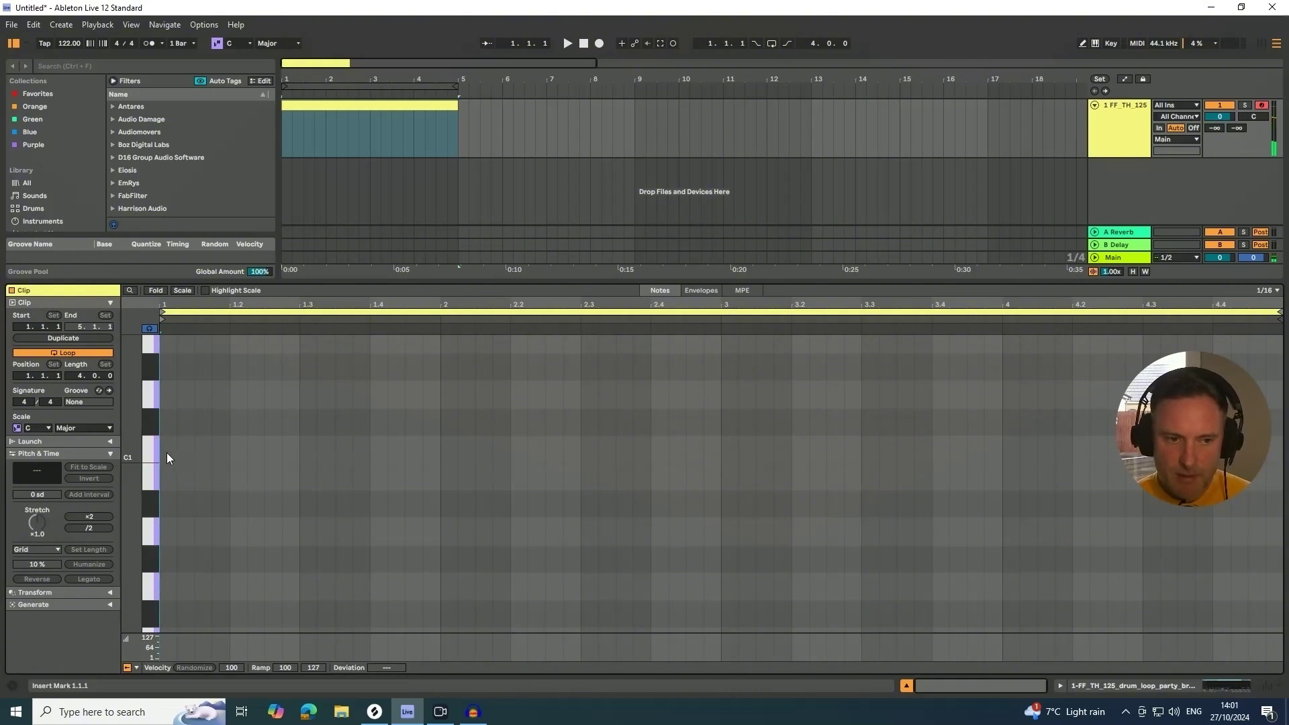
double_click(167, 453)
drag(178, 449, 224, 453)
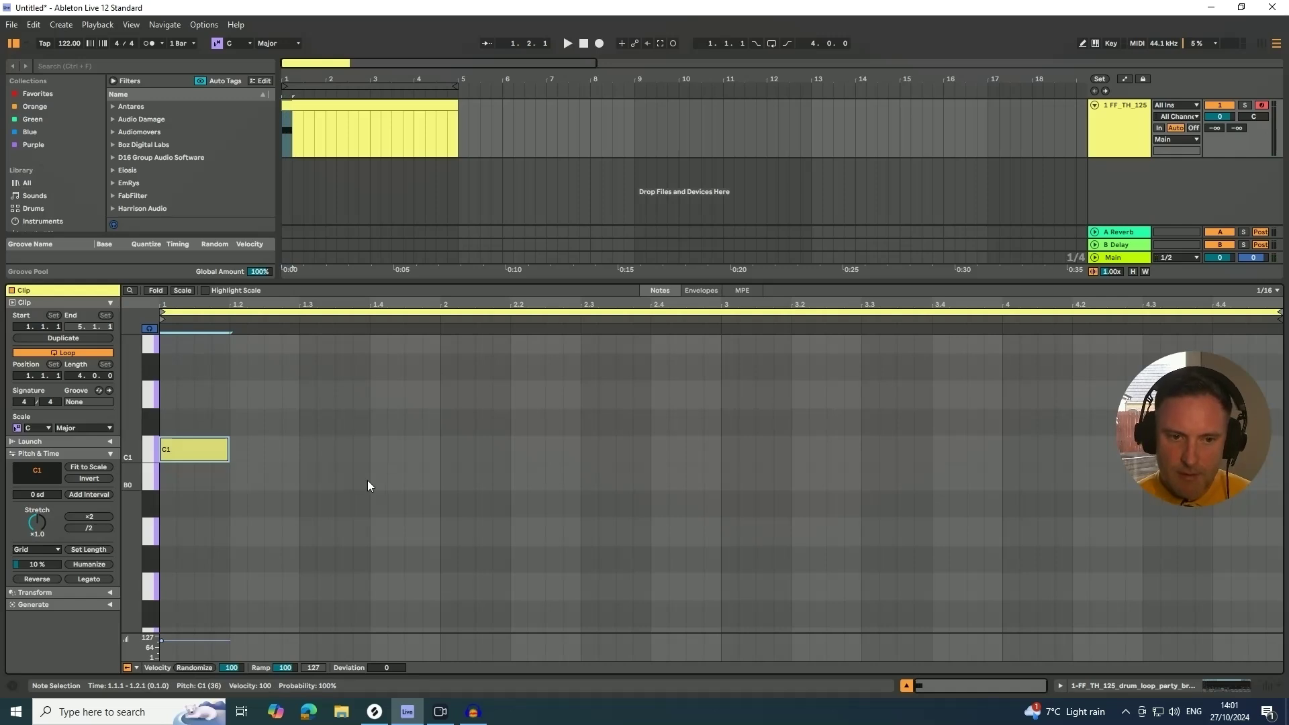
Step: Play the pattern, add a 1/16 C1 note at 1.3.3, and play it again
key(space)
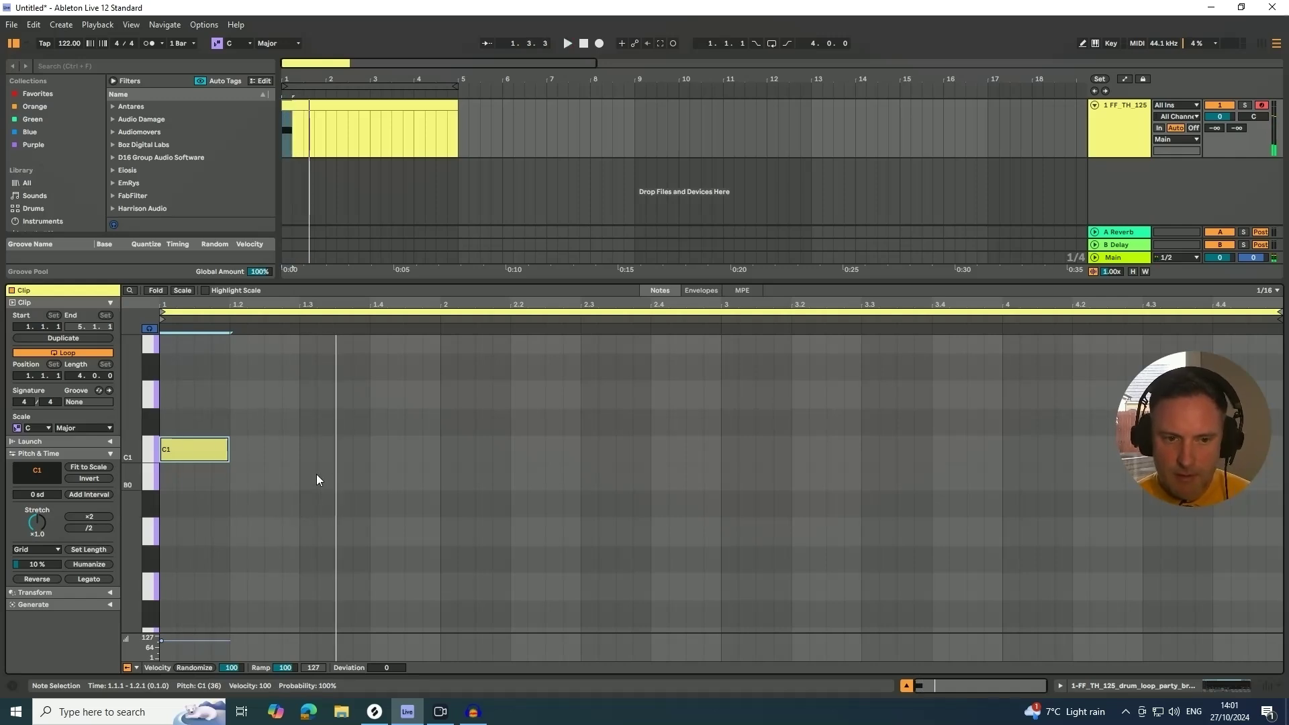
double_click(341, 451)
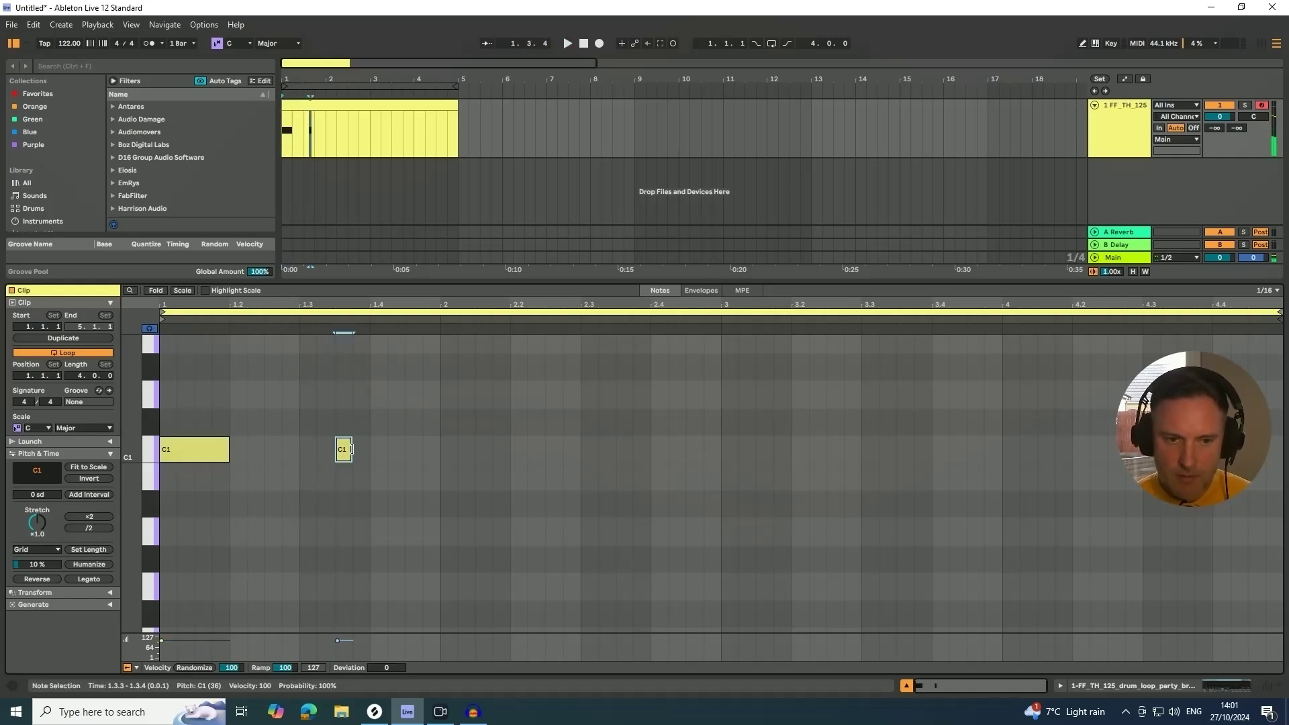
key(space)
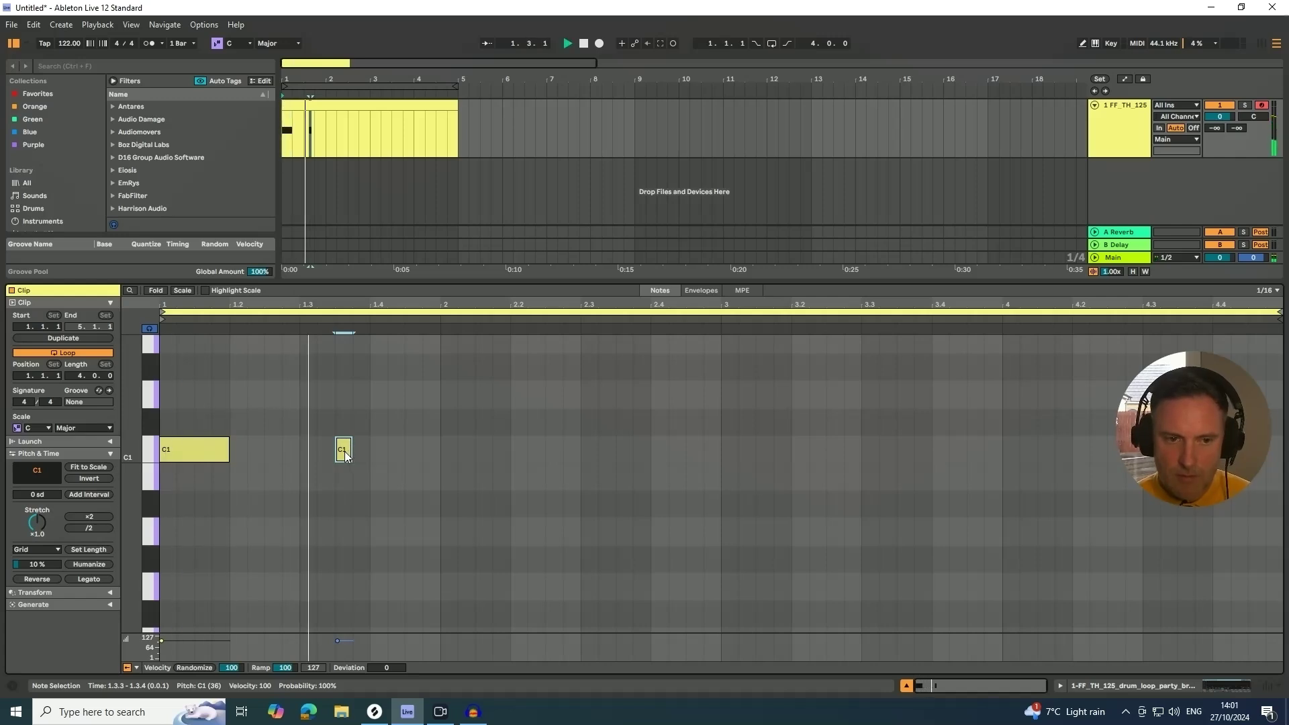
Step: With the metronome on, lengthen the C1 note at 1.3.3 to three sixteenths and duplicate the bar 1 notes into bar 2
key(space)
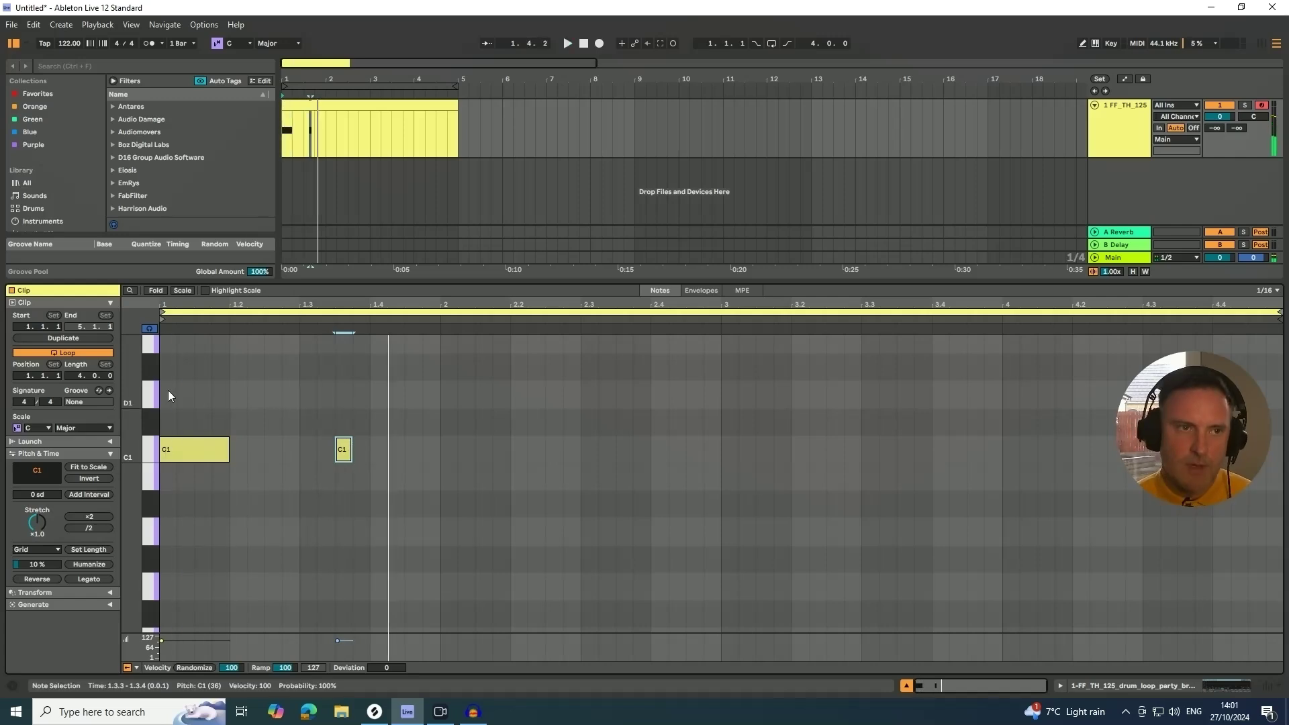
click(149, 43)
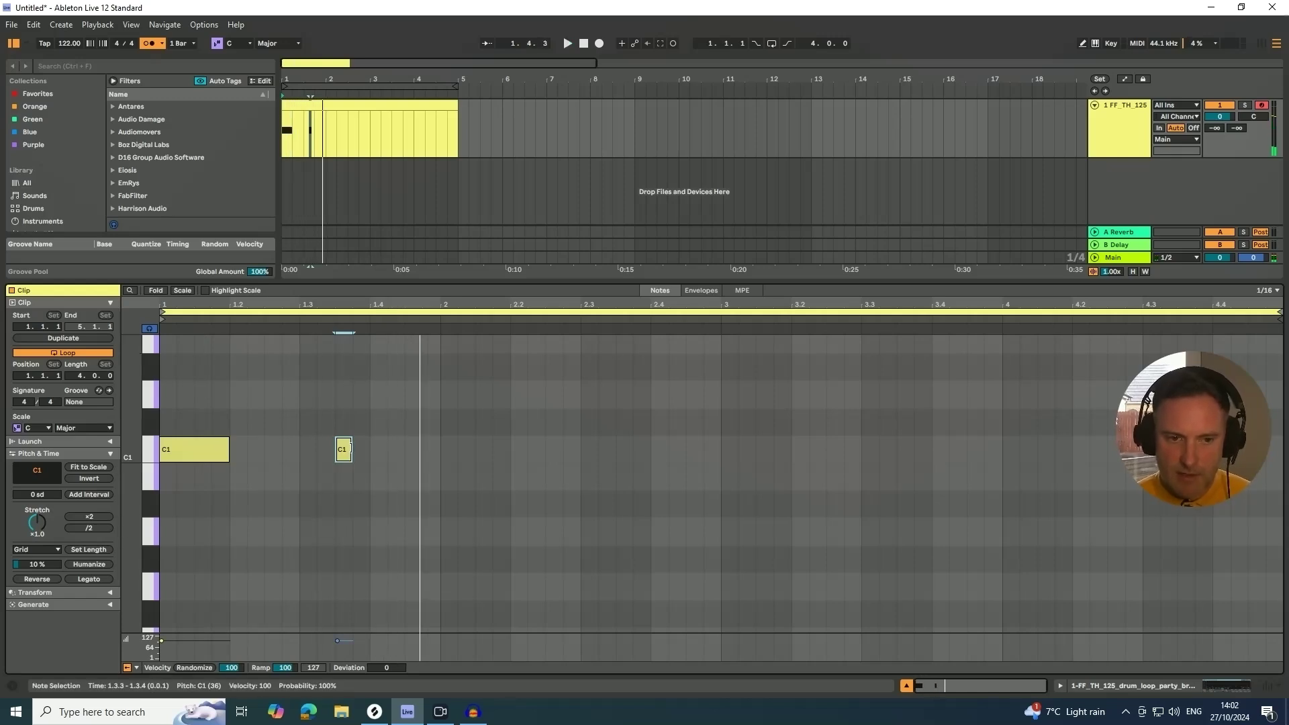
drag(350, 447, 162, 451)
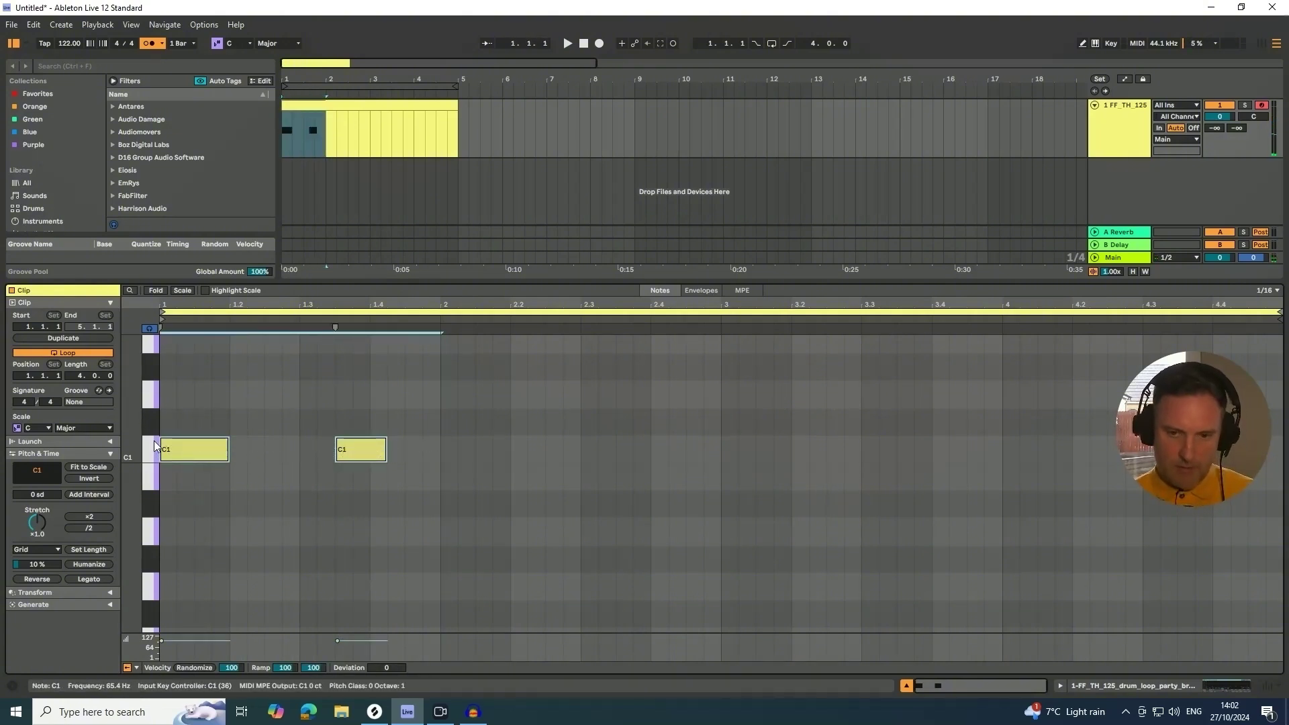
key(ctrl+d)
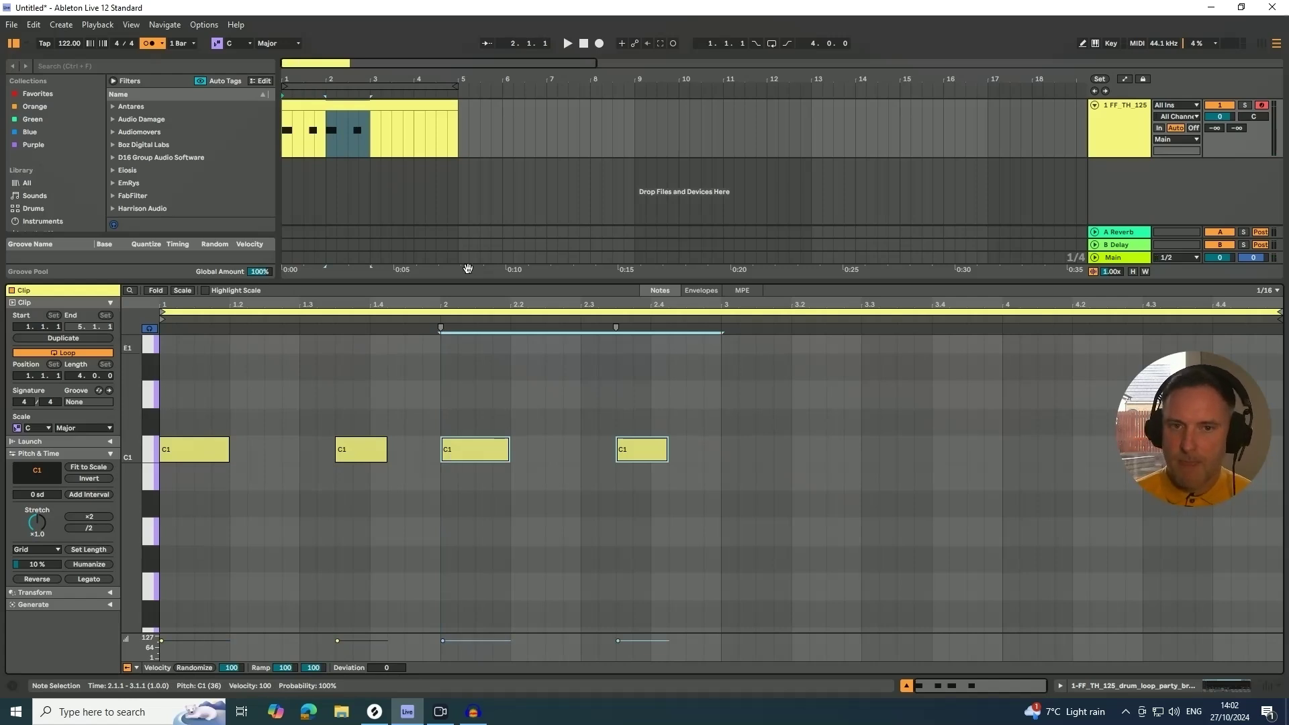
Step: Shorten the MIDI clip and the arrangement loop region to two bars
drag(457, 121, 372, 127)
drag(457, 86, 346, 90)
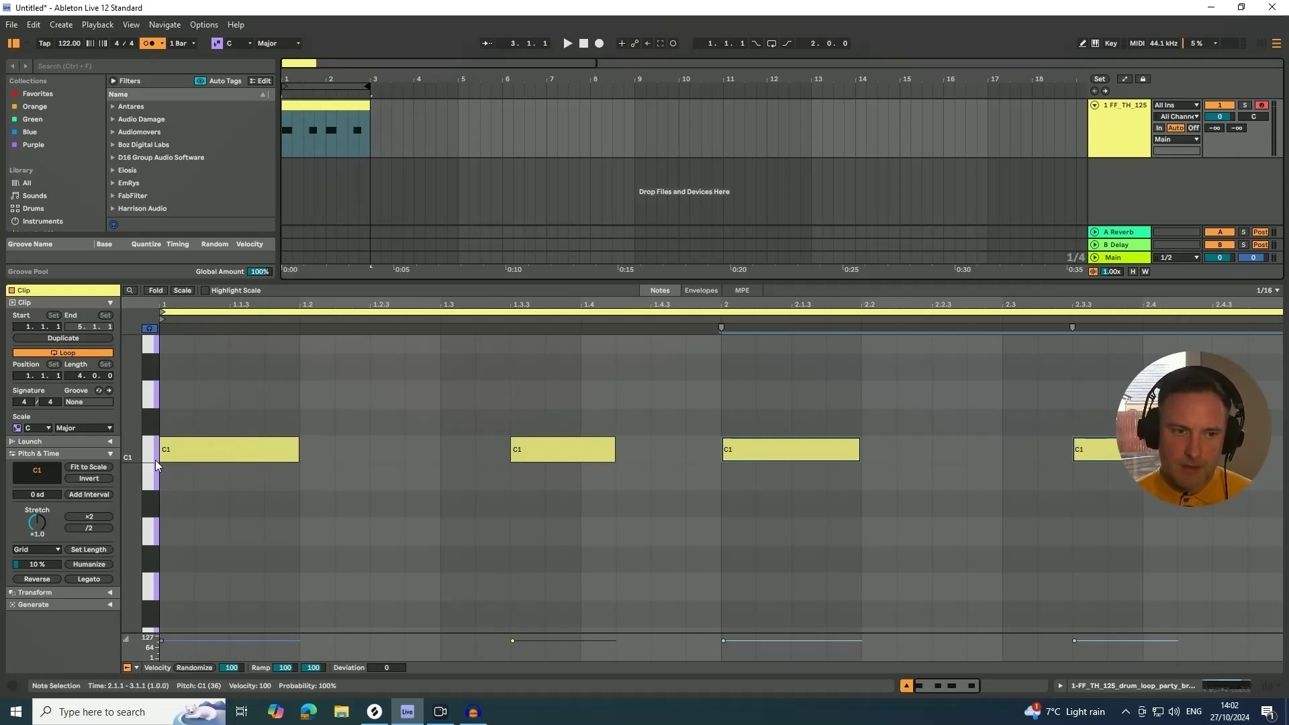
Step: Audition the slice on D1, add a 1/16 D1 note at 1.2.1, and play the pattern
mouse_move(156, 464)
mouse_down()
mouse_move(129, 456)
mouse_move(151, 486)
mouse_move(151, 446)
mouse_move(151, 473)
mouse_up()
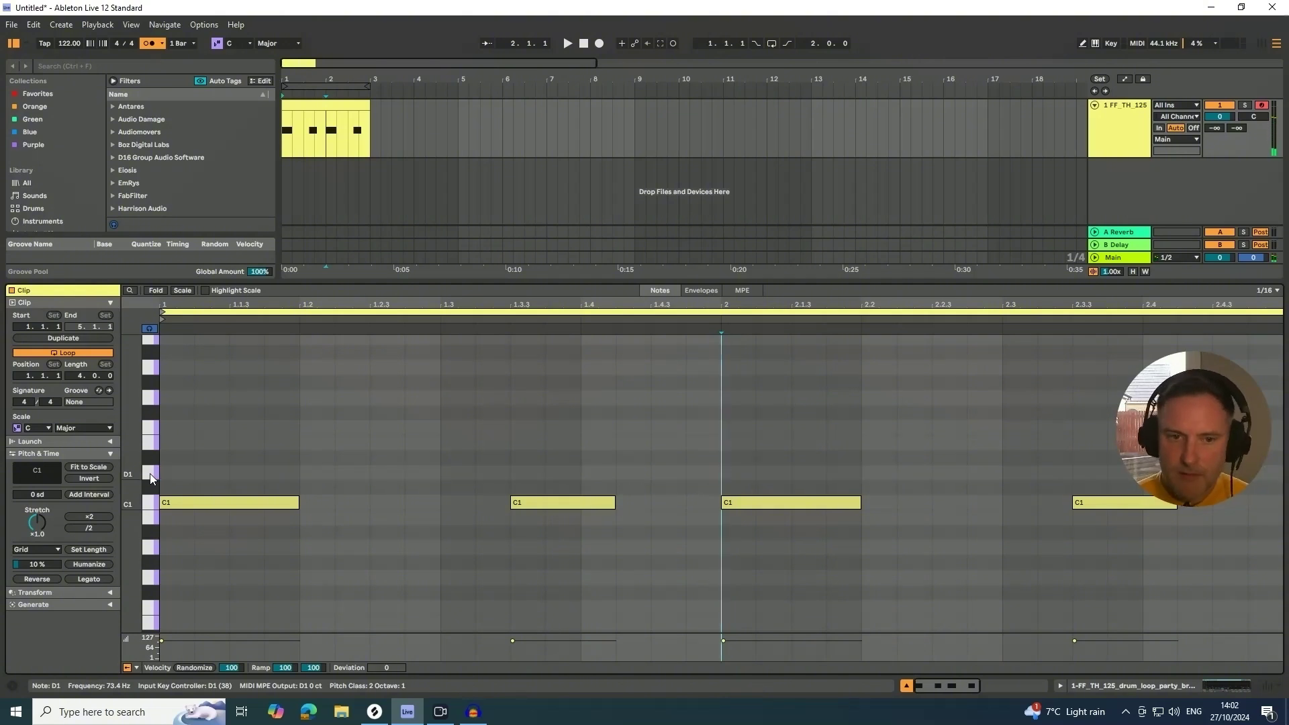
key(space)
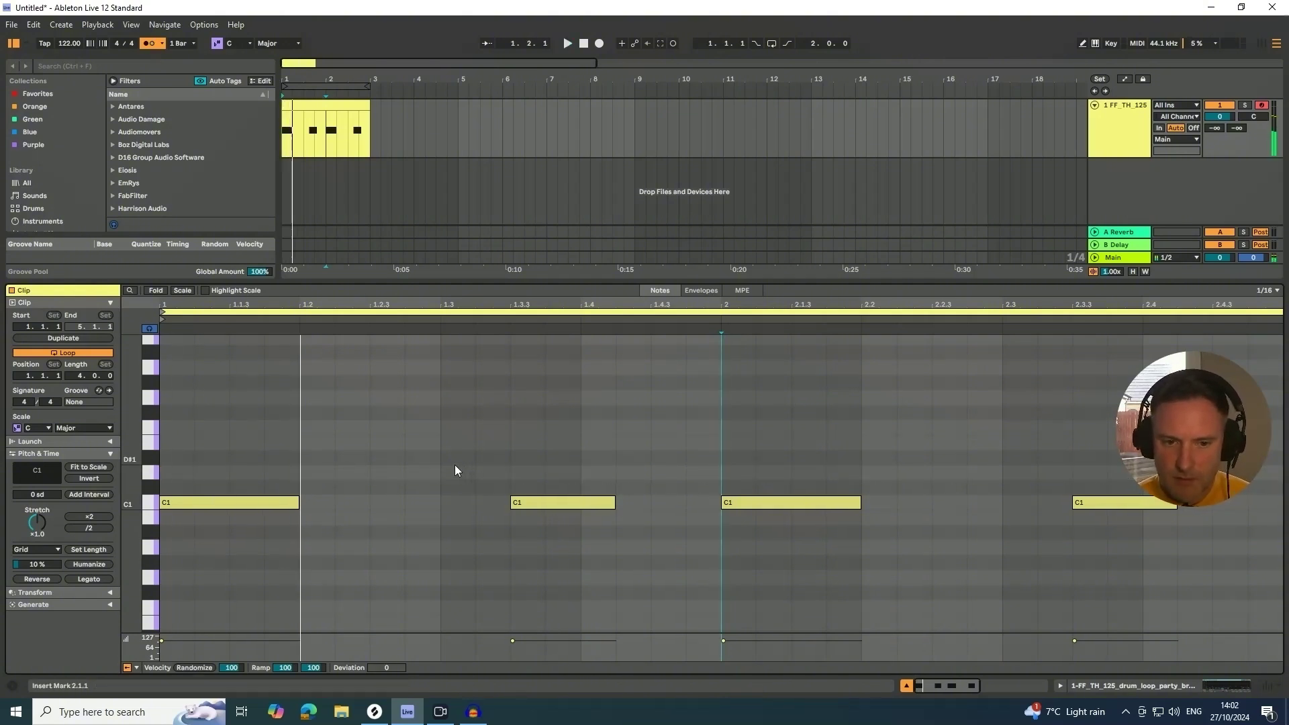
double_click(315, 470)
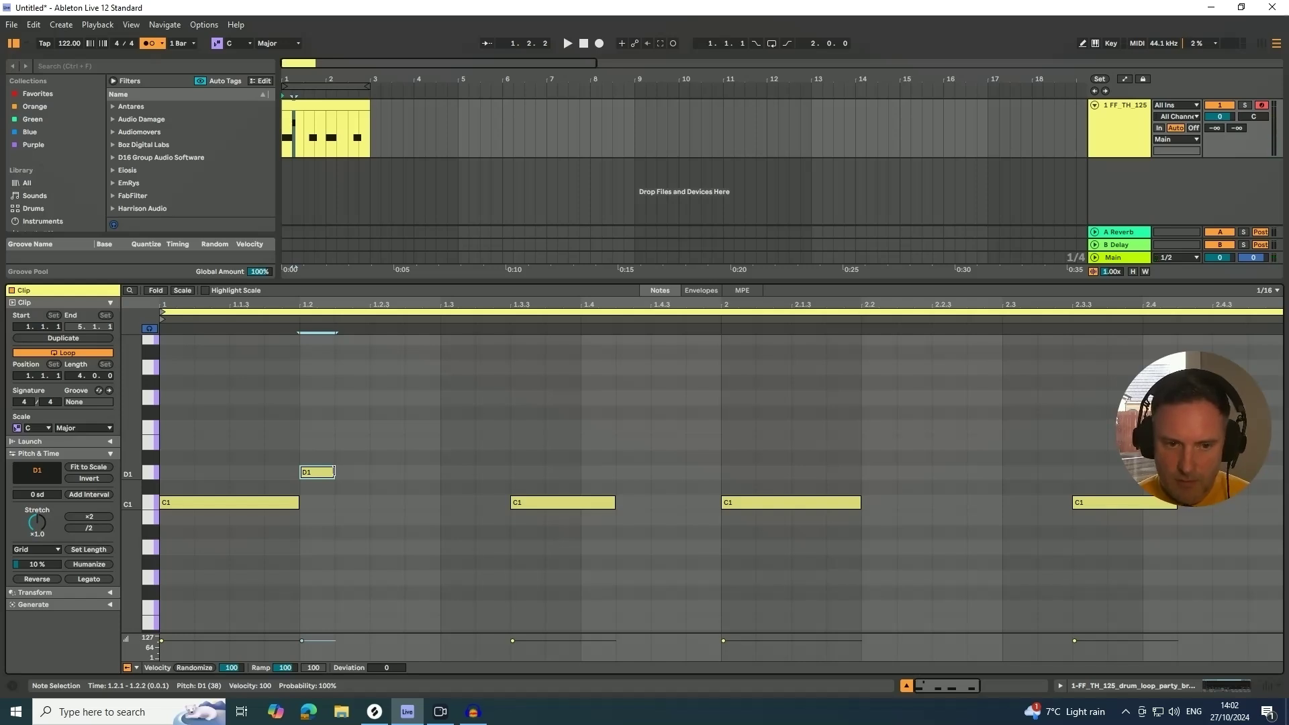
mouse_move(334, 472)
mouse_down()
mouse_move(366, 472)
mouse_move(335, 472)
mouse_up()
key(space)
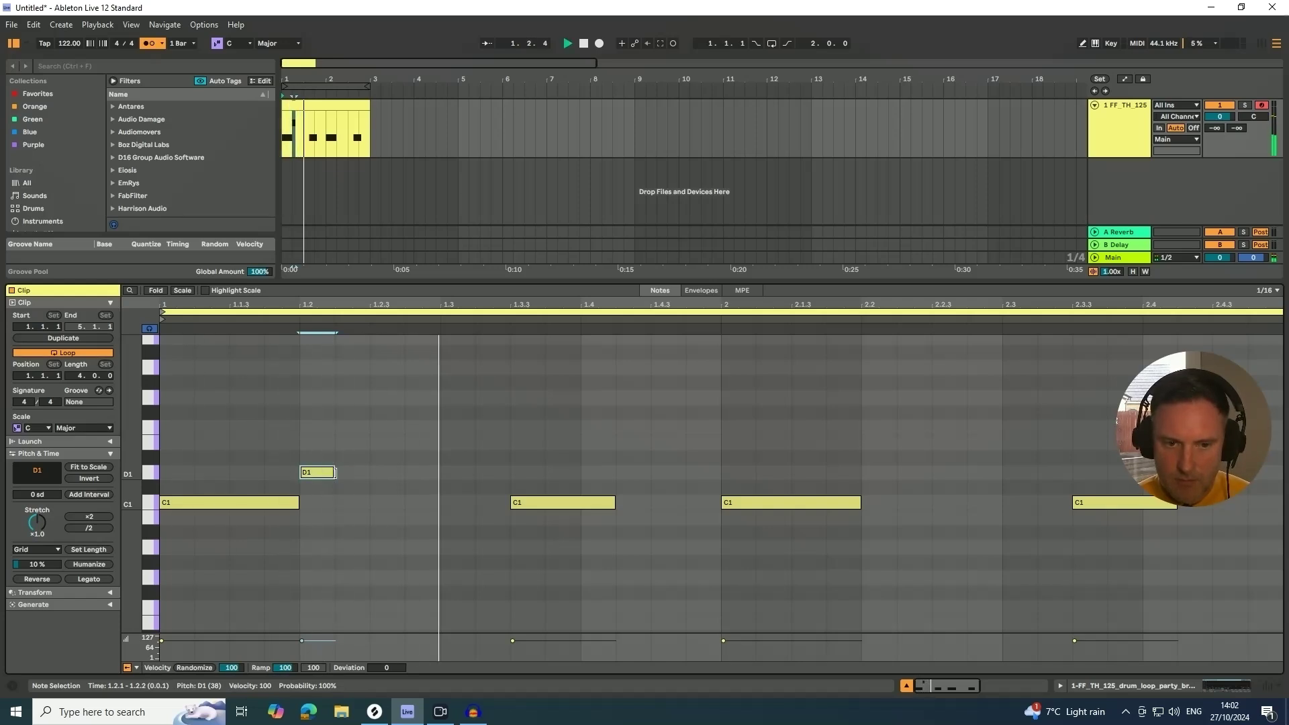
Step: Copy the D1 note to 1.4.1 and duplicate both D1 notes into bar 2
drag(322, 476, 604, 475)
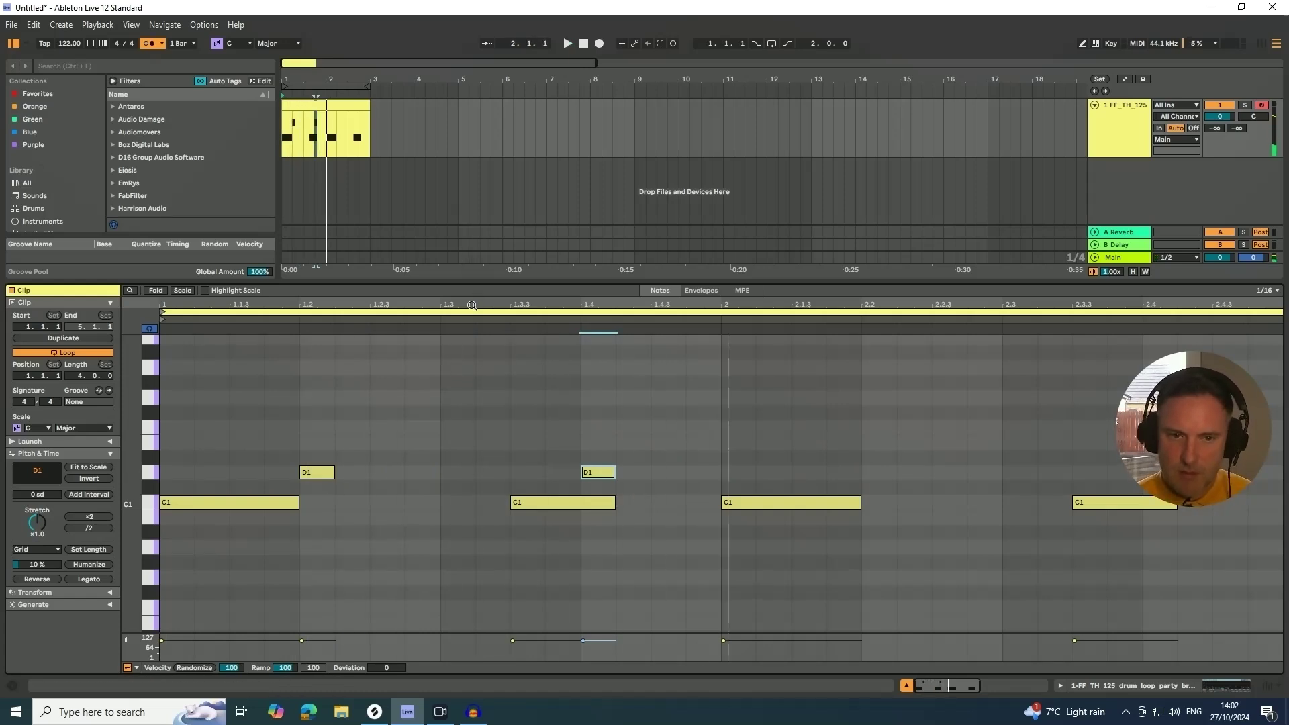
ctrl+scroll(604, 430, down, 5)
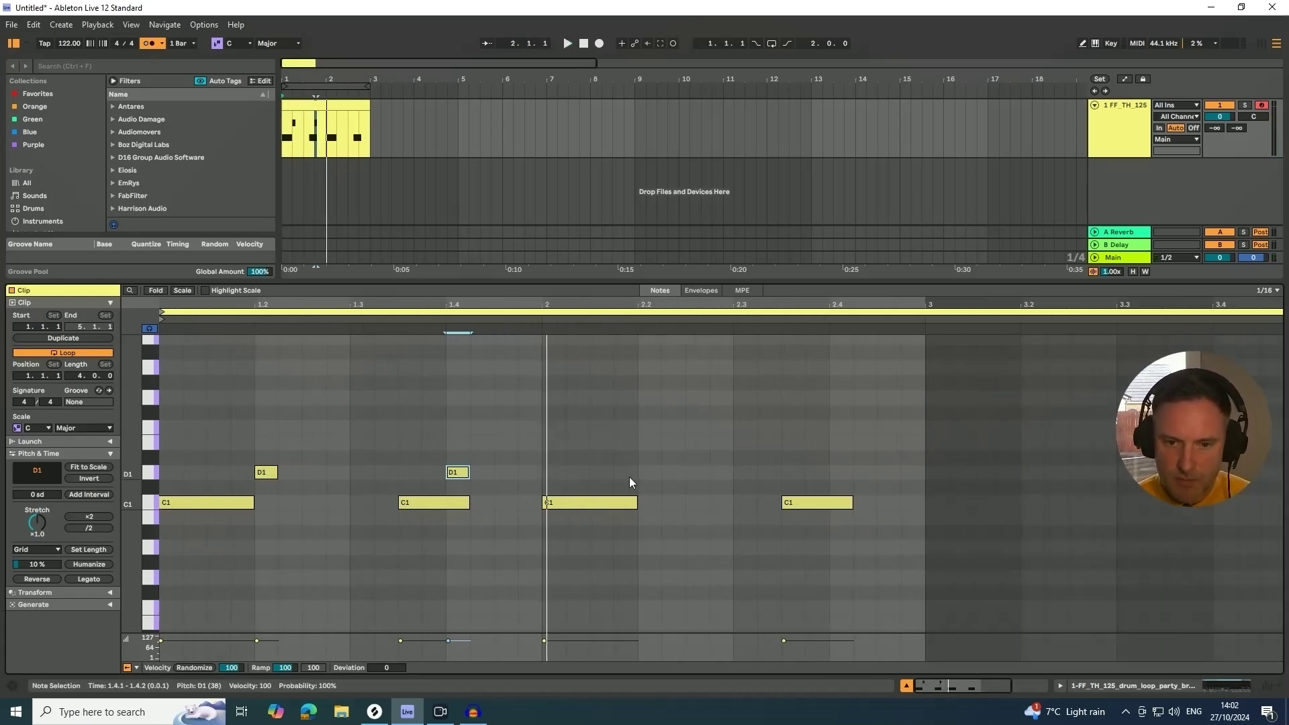
drag(541, 475, 157, 471)
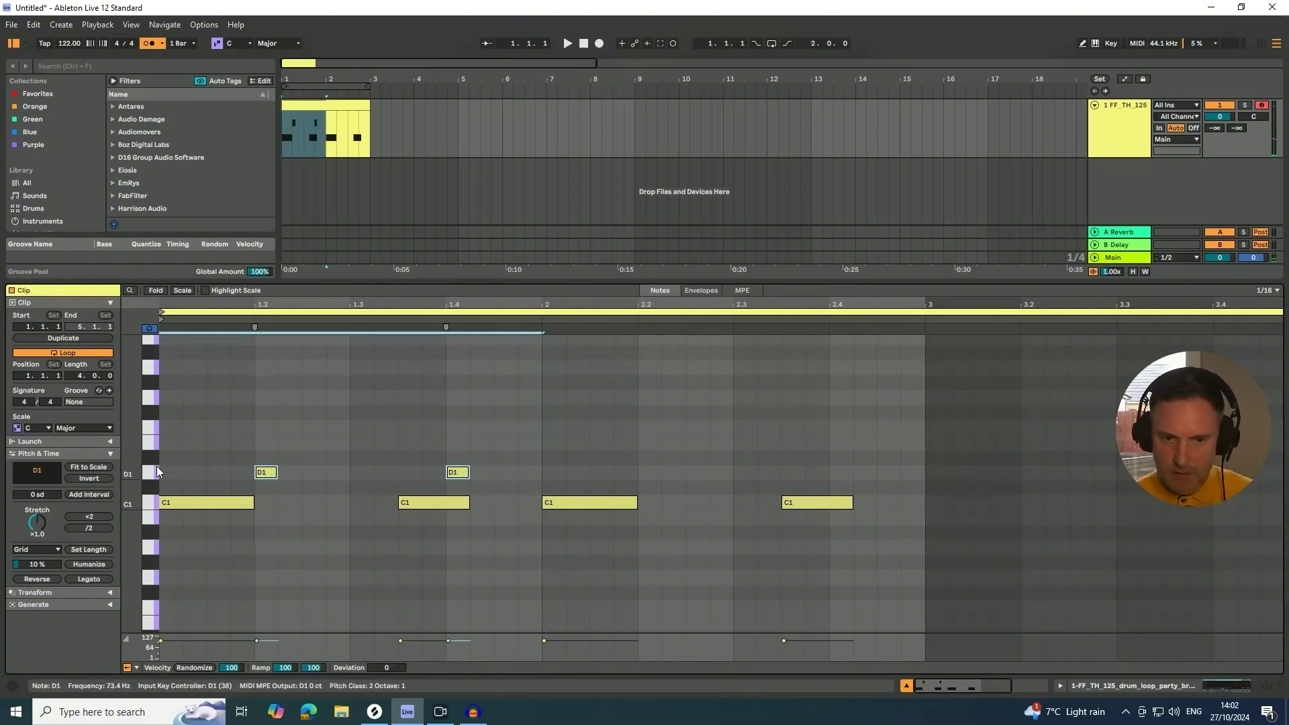
key(ctrl+d)
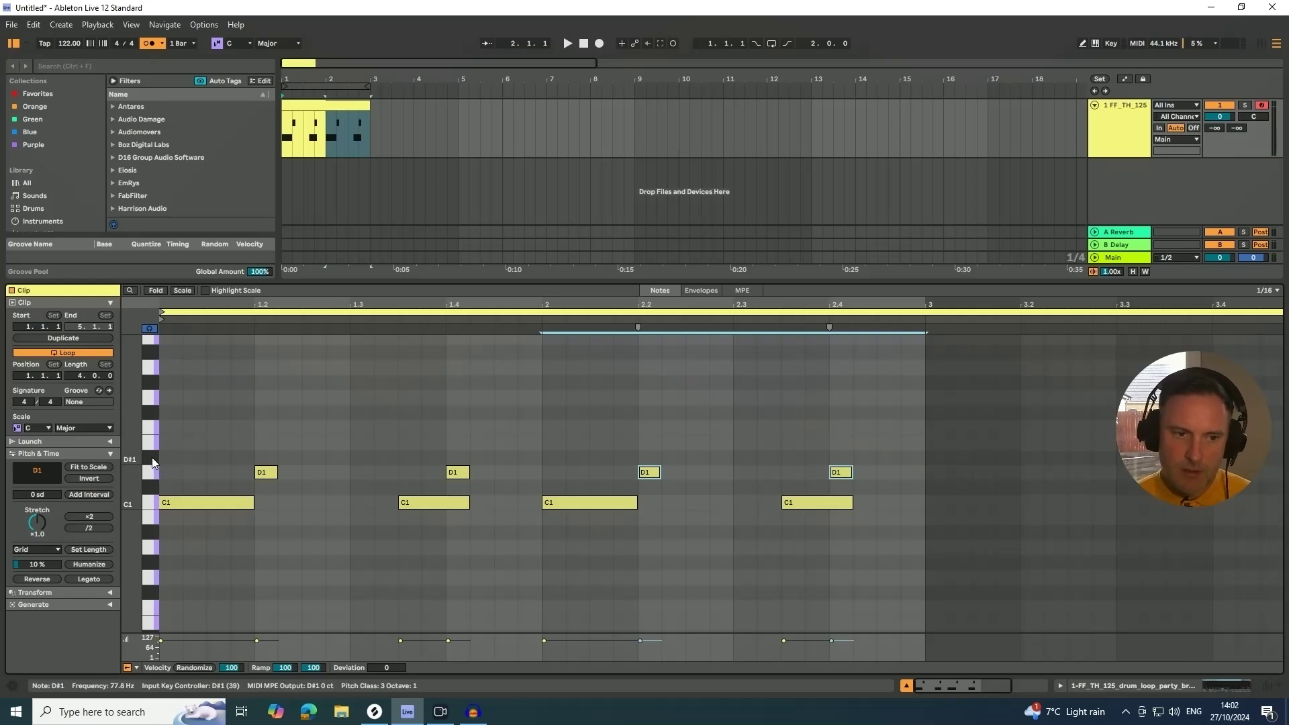
Step: Audition the drum loop slices between C1 and A1 on the piano roll keys
click(153, 462)
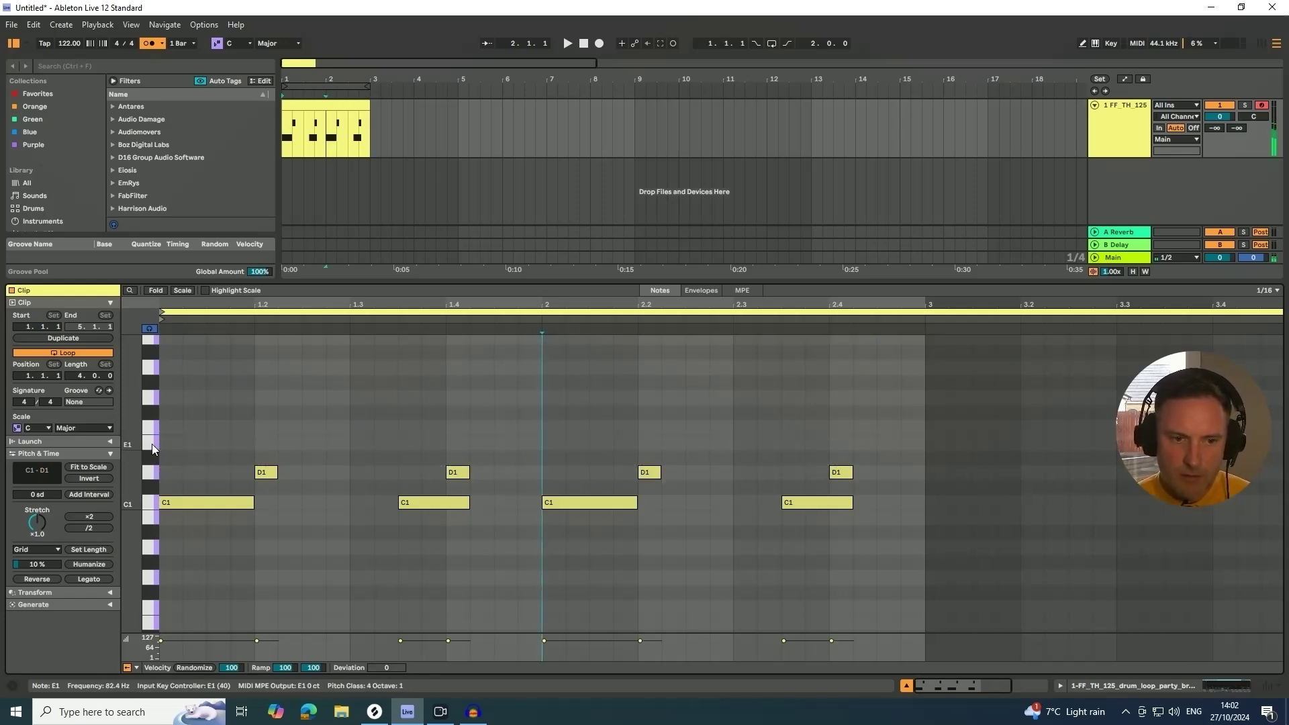
click(153, 431)
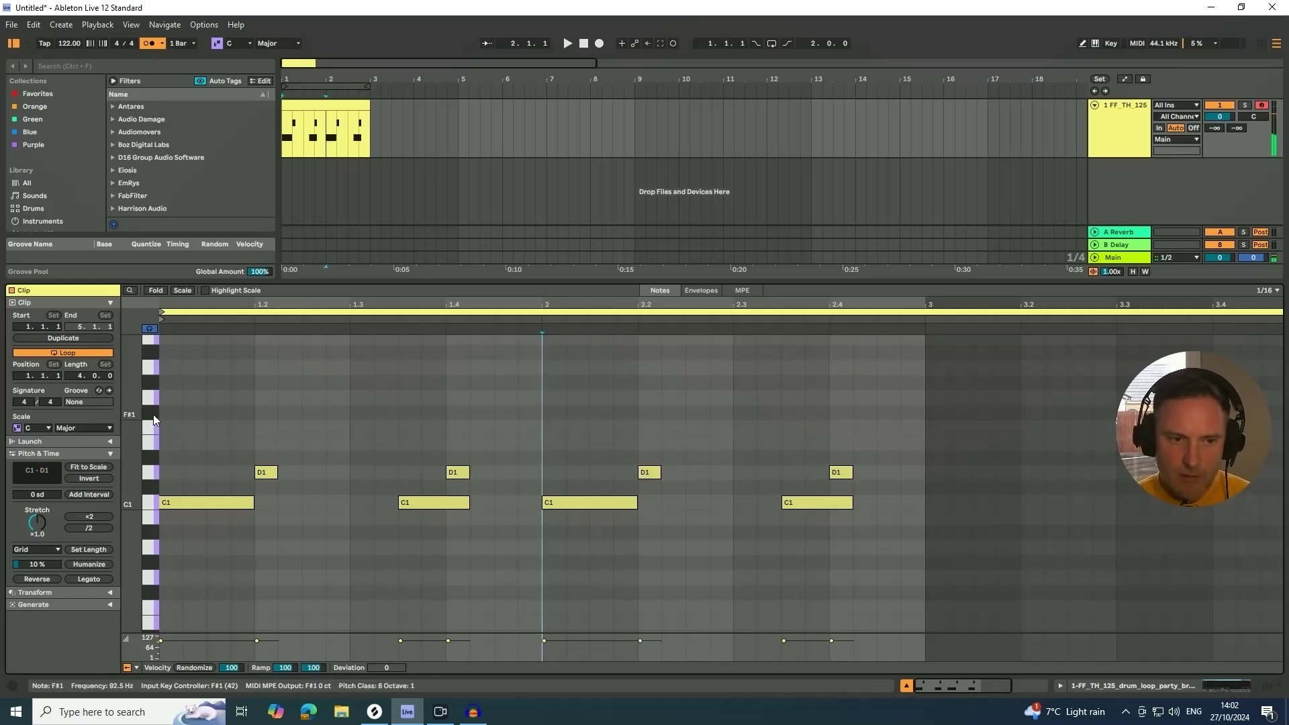
click(153, 413)
click(153, 413)
click(144, 474)
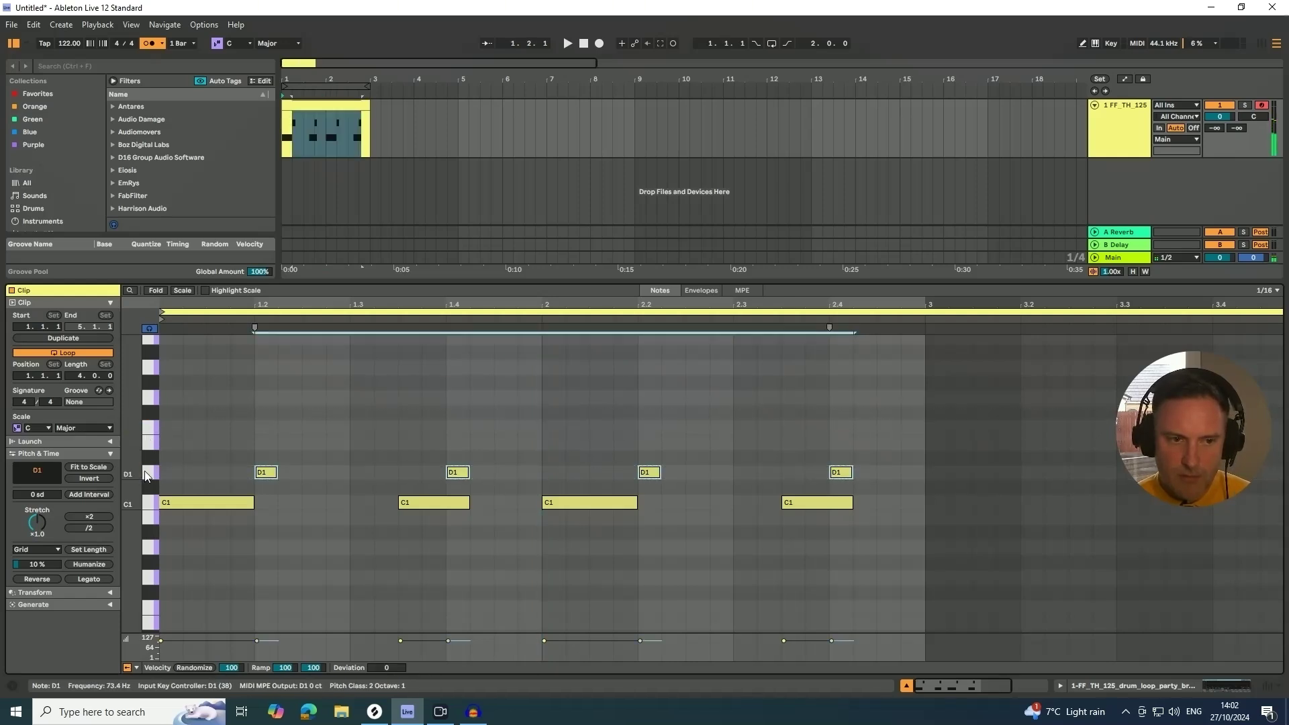
click(152, 410)
click(149, 397)
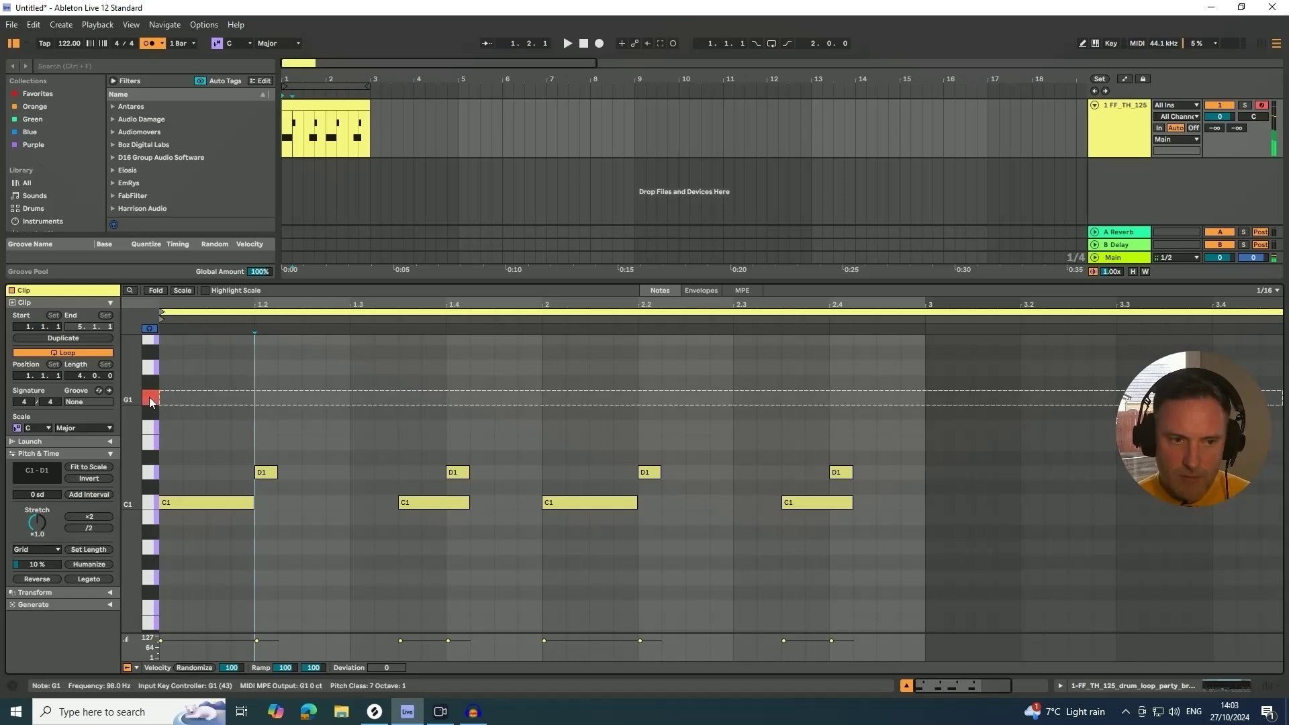
click(150, 382)
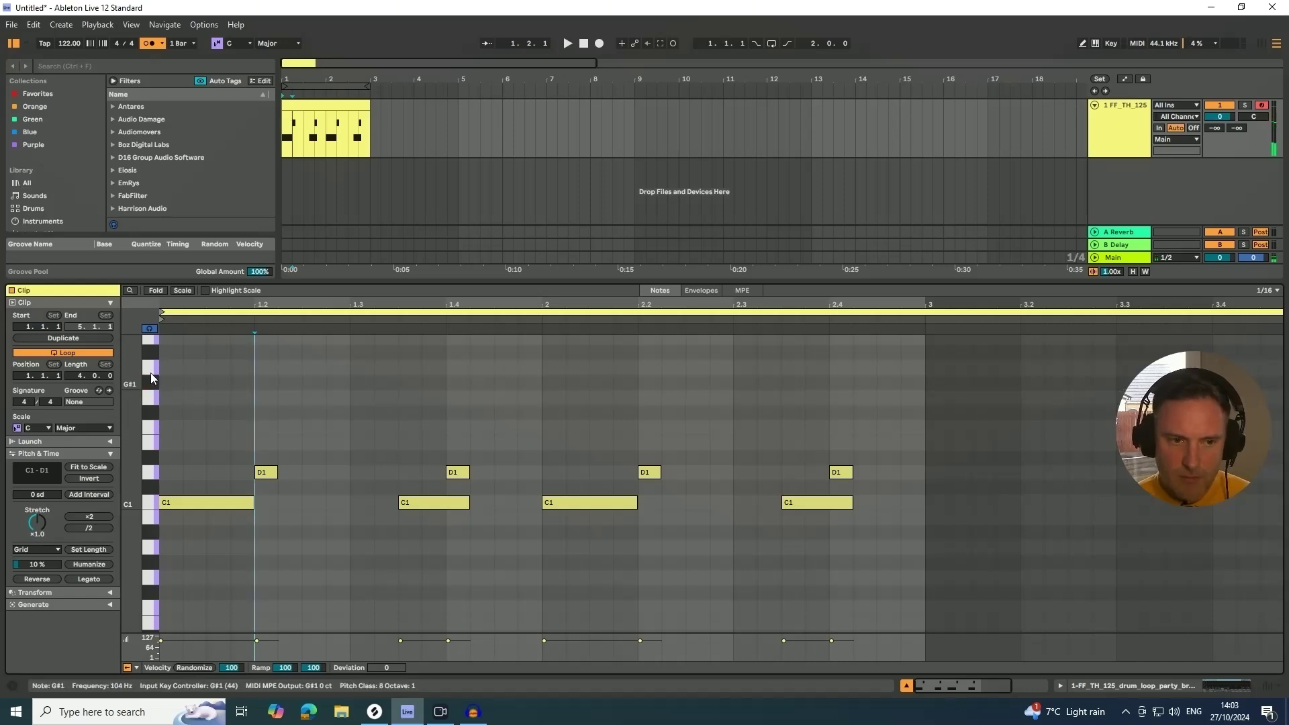
click(151, 368)
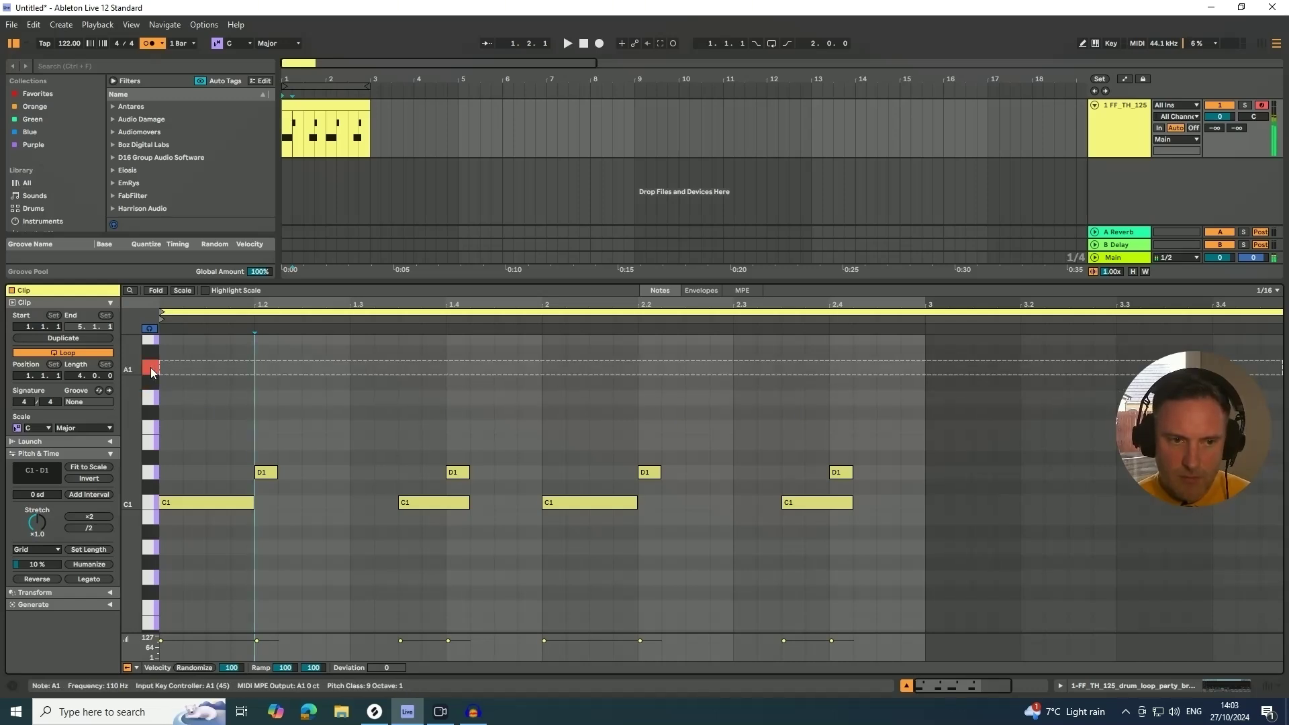
click(147, 502)
click(150, 488)
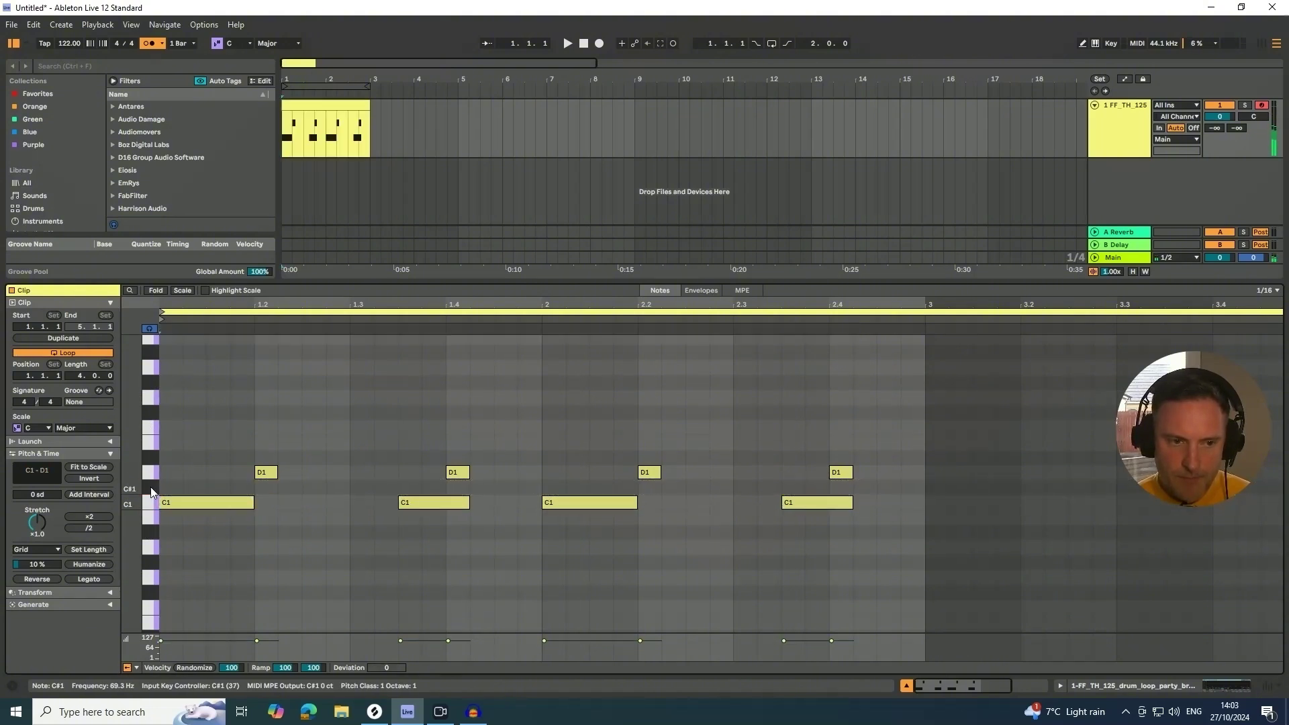
click(151, 473)
click(152, 461)
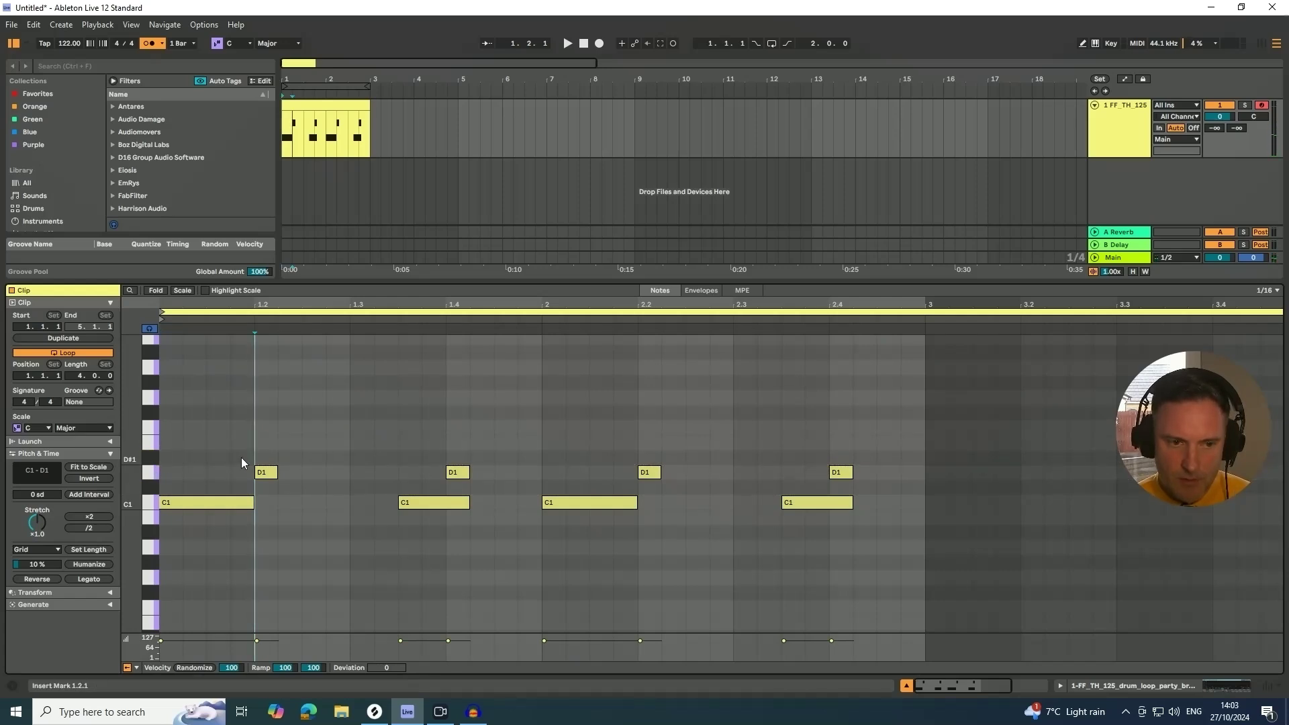
Step: Add 1/16 D#1 notes at 1.1.3 and 1.2.3
click(209, 462)
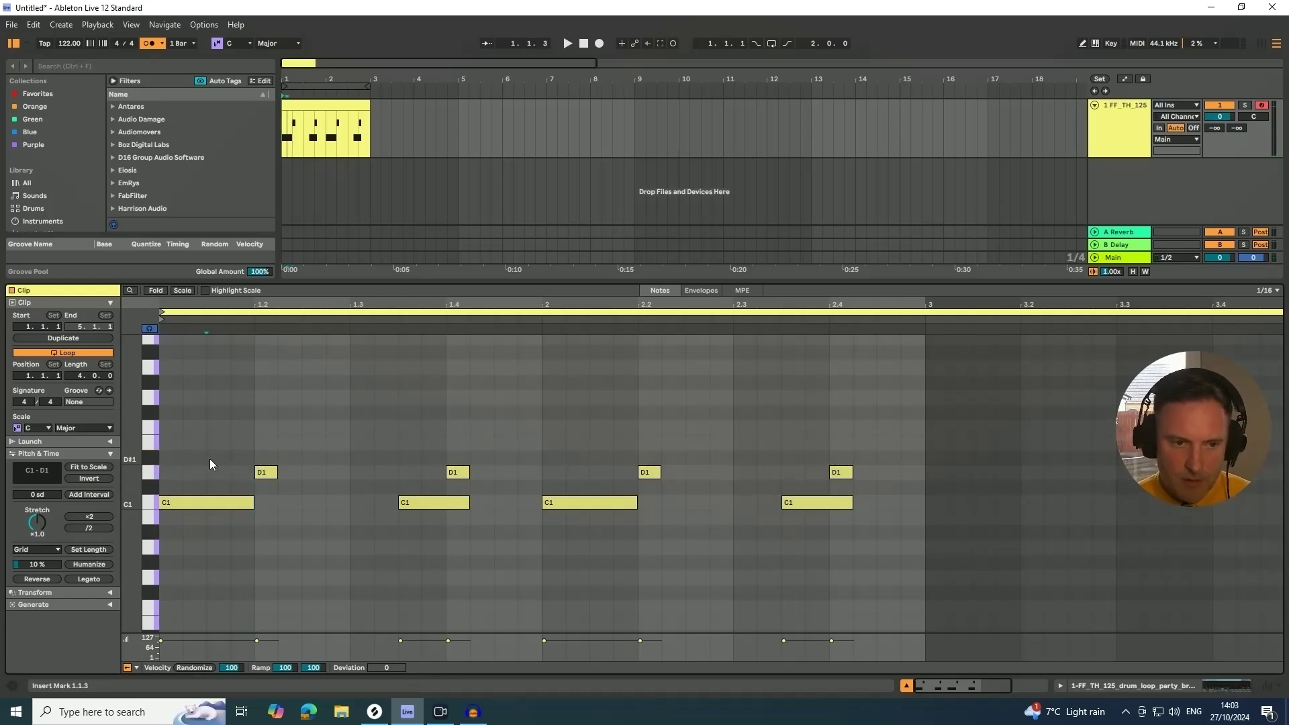
double_click(209, 459)
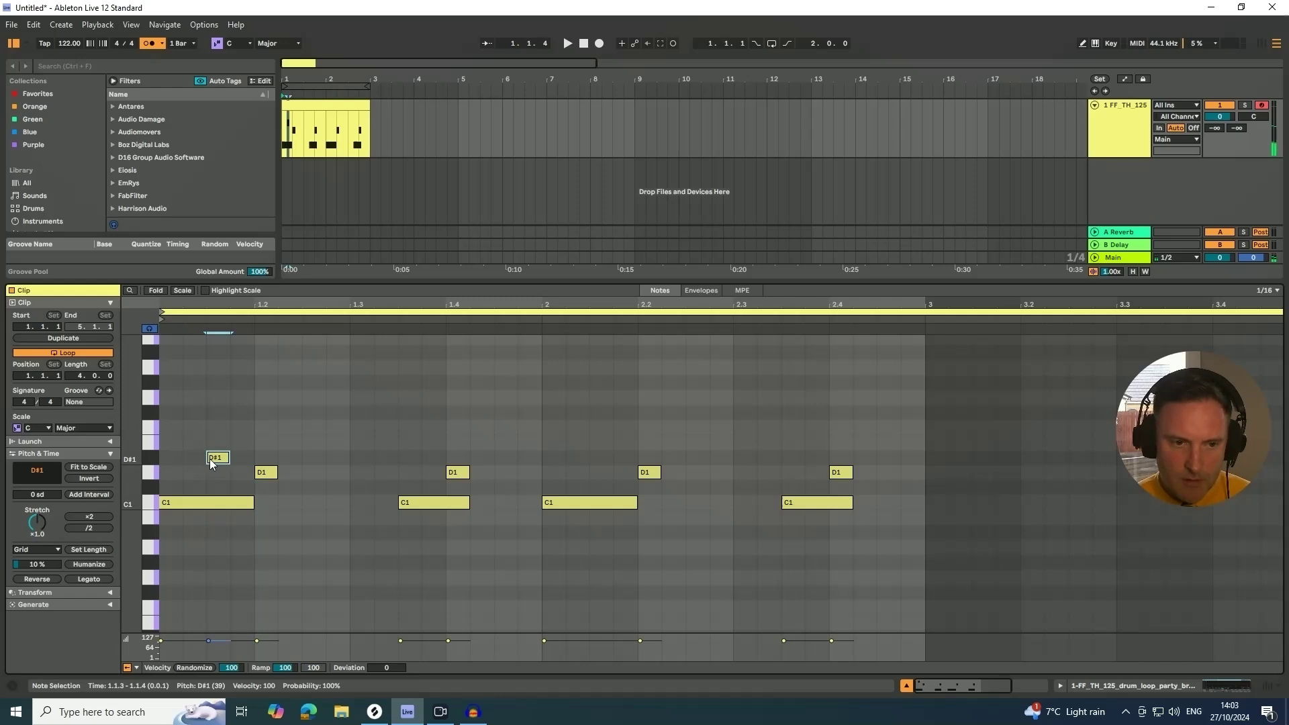
click(311, 458)
double_click(313, 457)
click(348, 459)
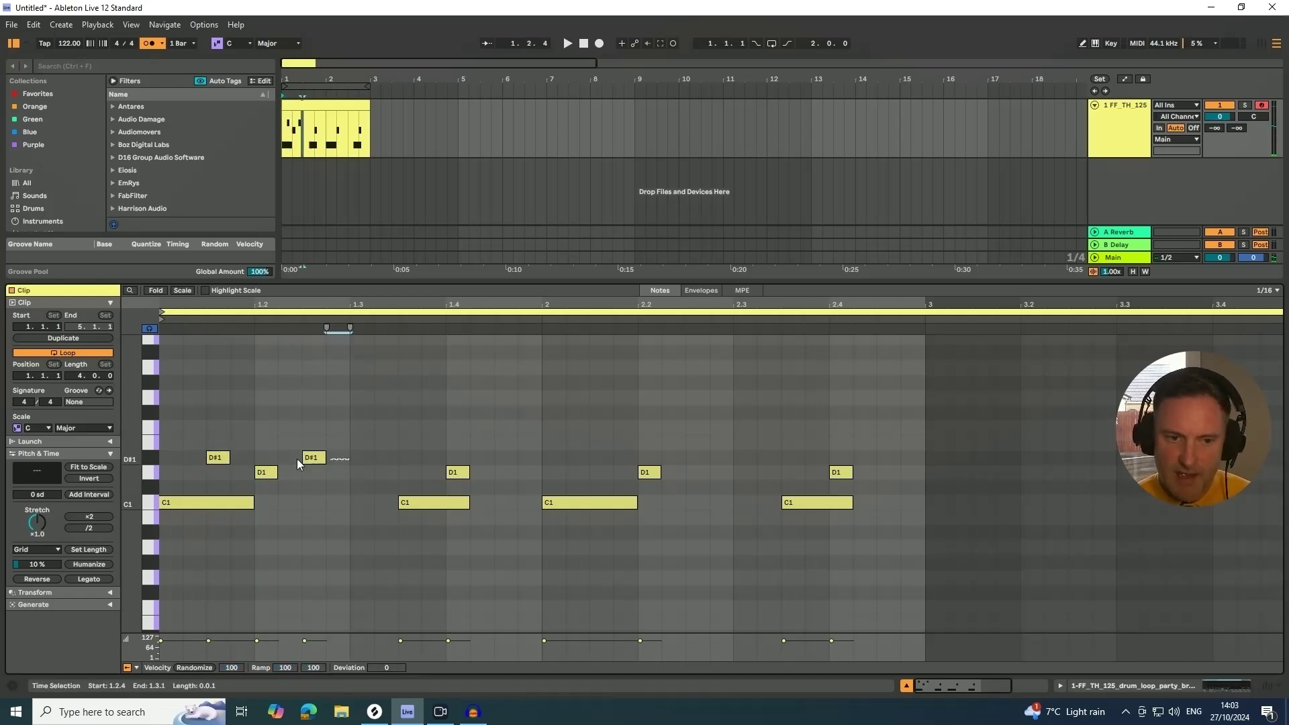
Step: Duplicate the two D#1 notes every two beats through the end of bar 2 and play the pattern
click(156, 456)
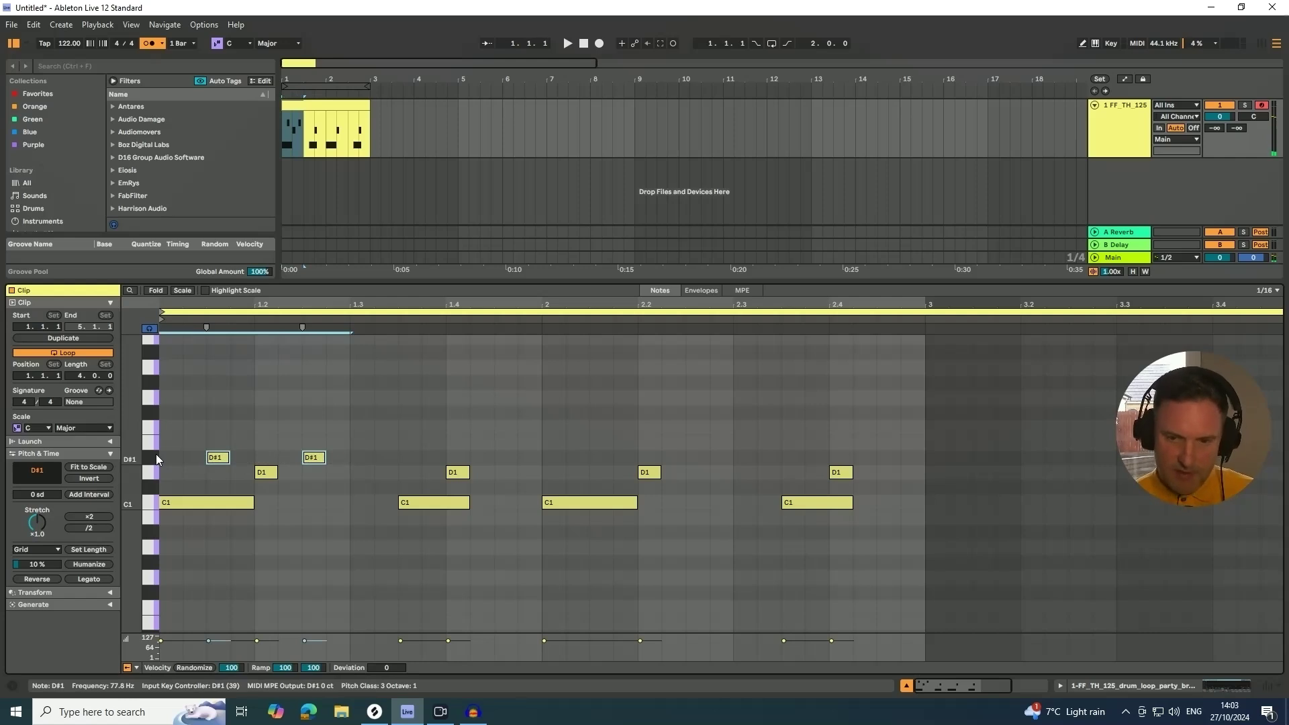
key(ctrl+d)
key(ctrl+d)
key(ctrl+d)
key(space)
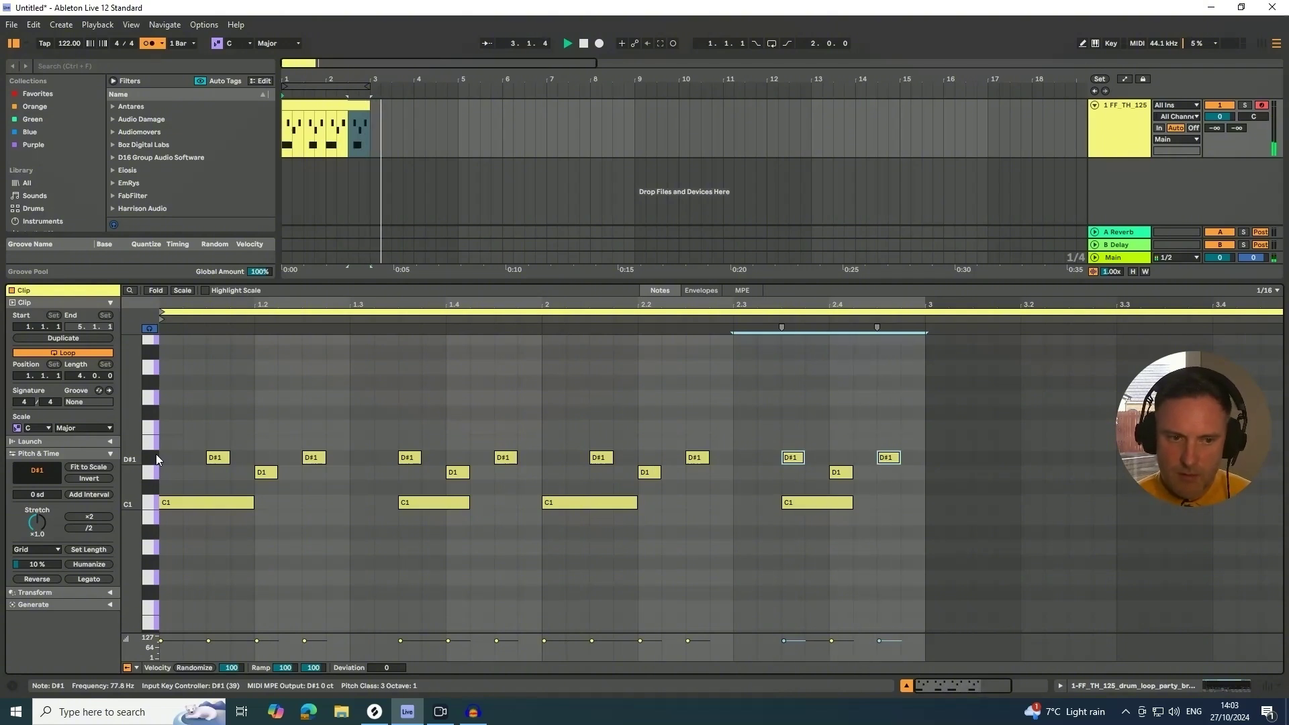
Step: Transpose all D#1 notes up step by step to the slice on E2
click(156, 456)
key(Up)
key(Up)
key(Up)
key(Up)
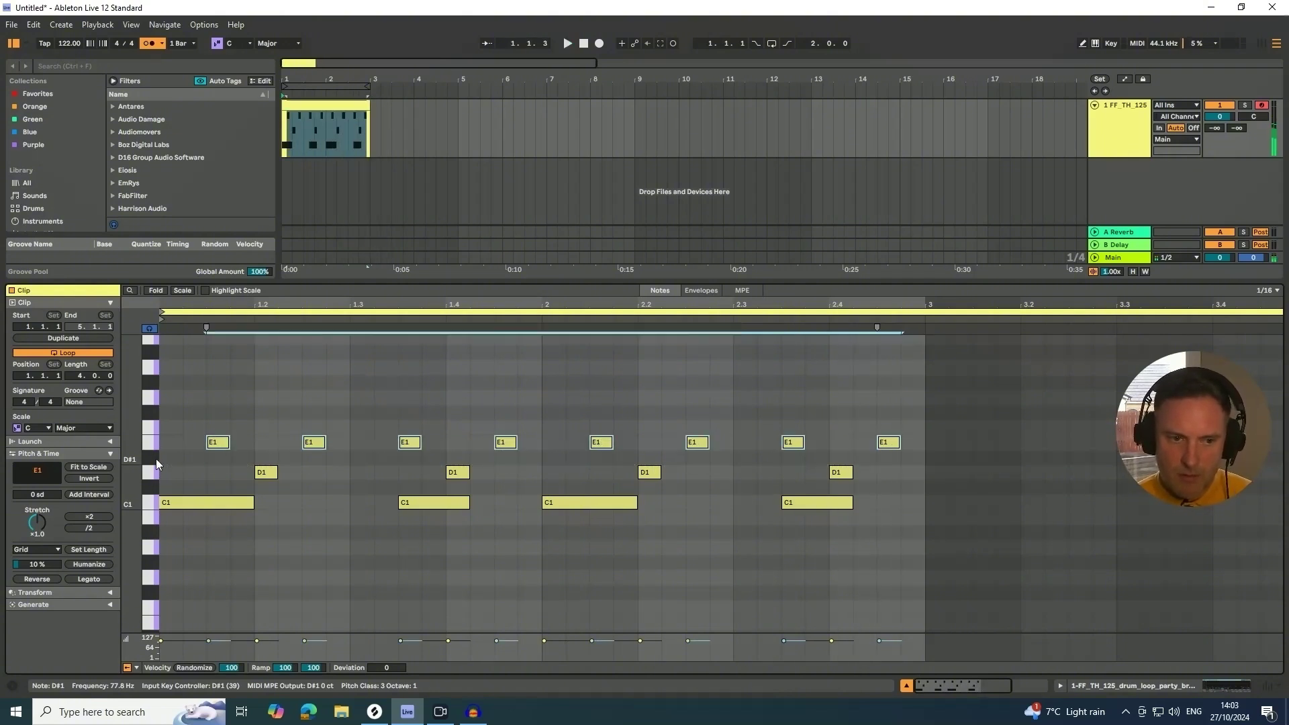
key(Up)
key(Up)
key(Up)
key(Up)
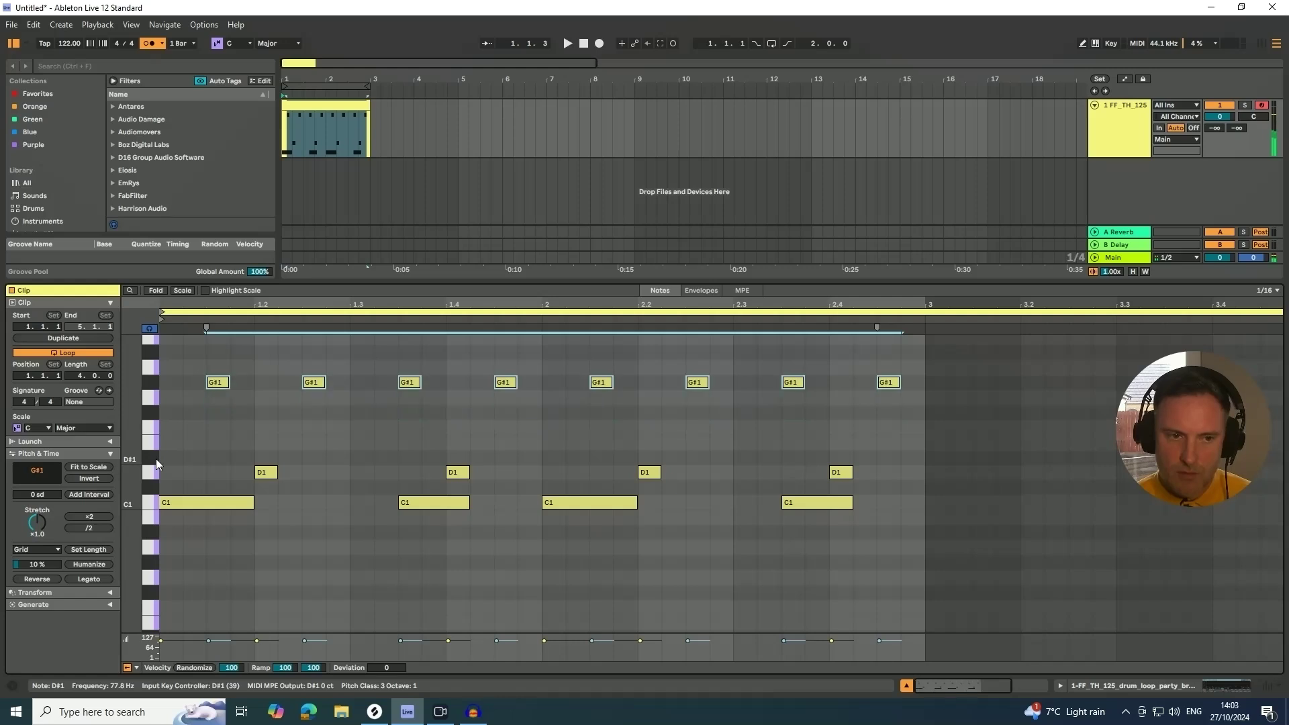
key(Up)
key(Up)
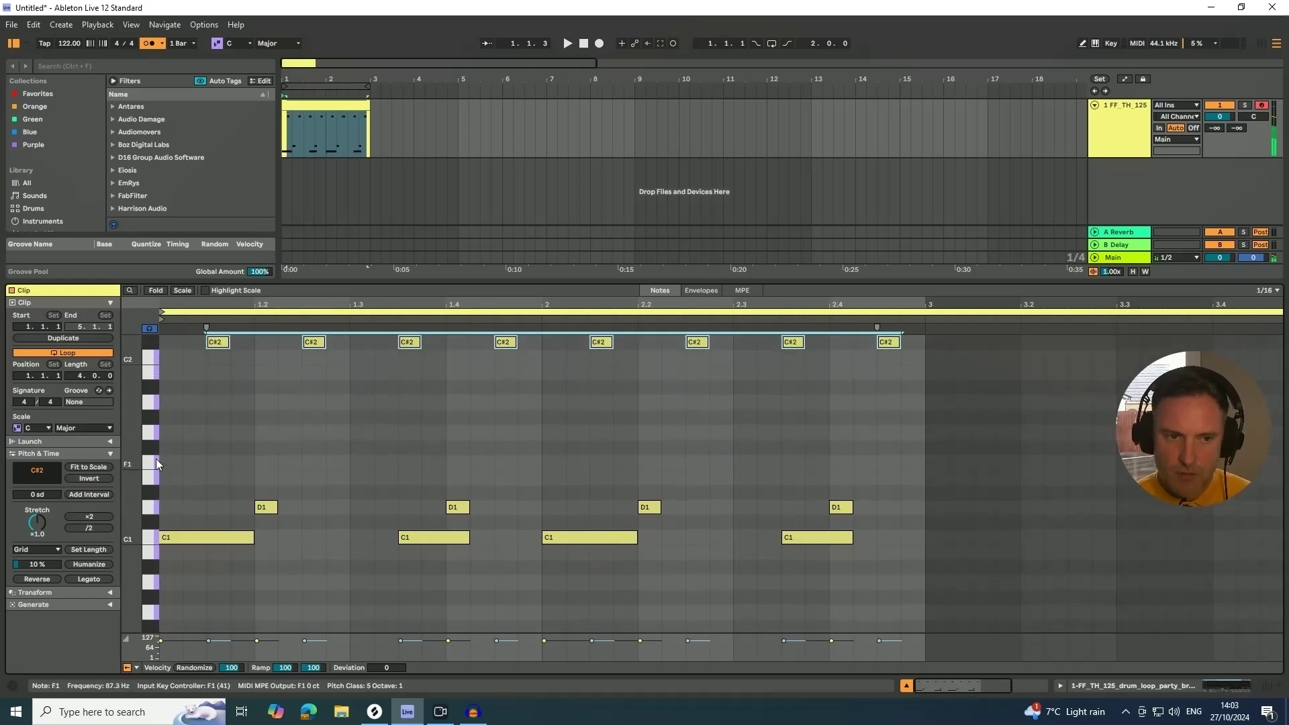
key(Up)
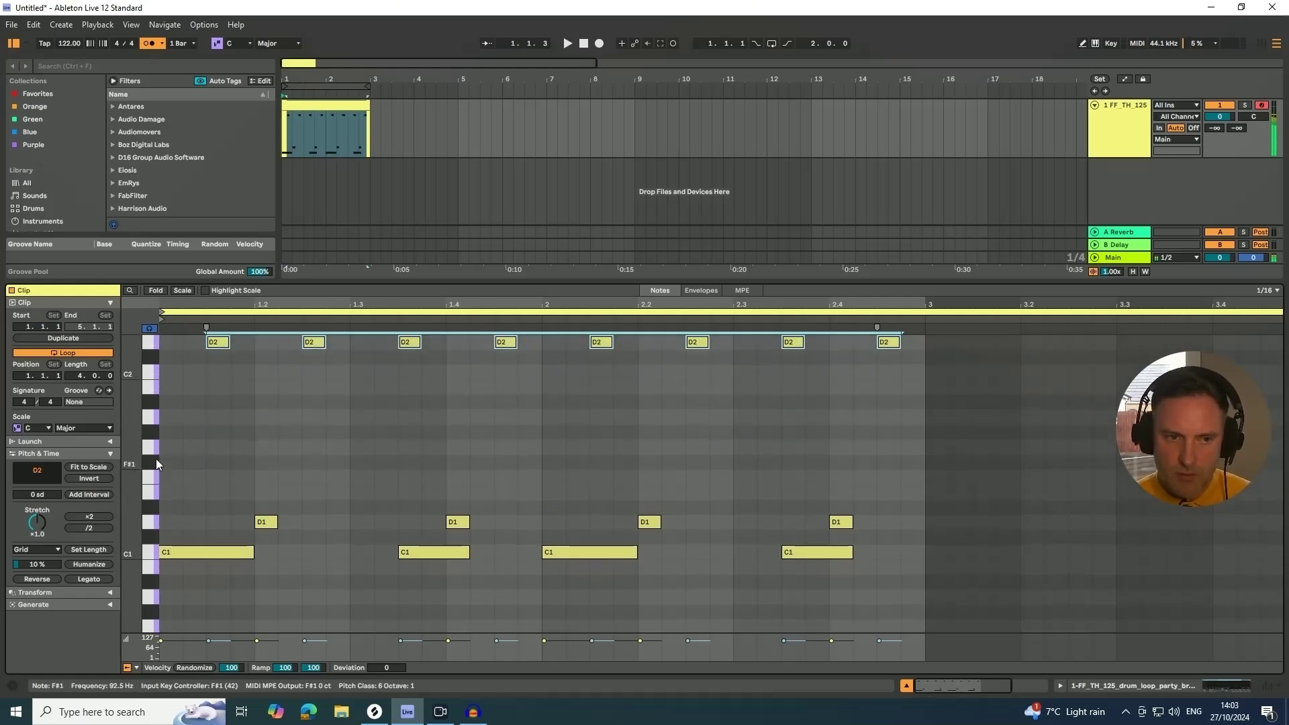
key(Up)
key(Up)
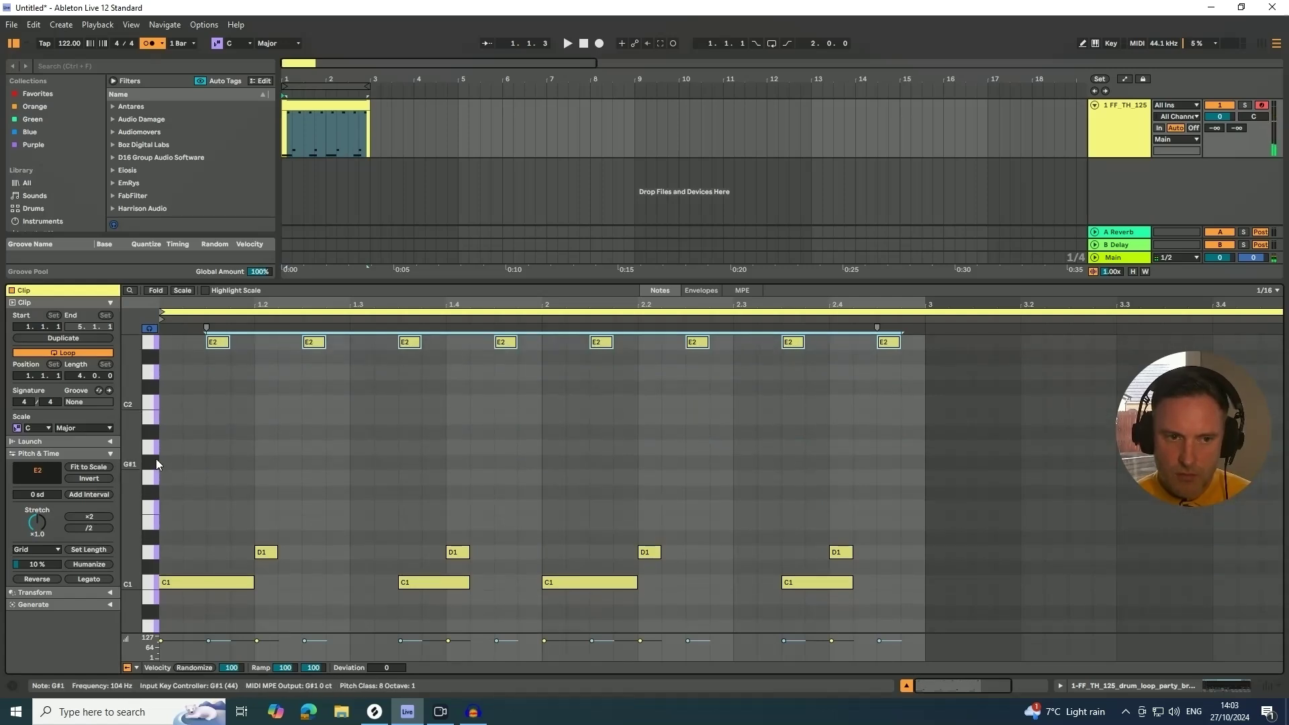
Step: Play the loop and lengthen all E2 notes and all D1 notes to 1/8 each
key(space)
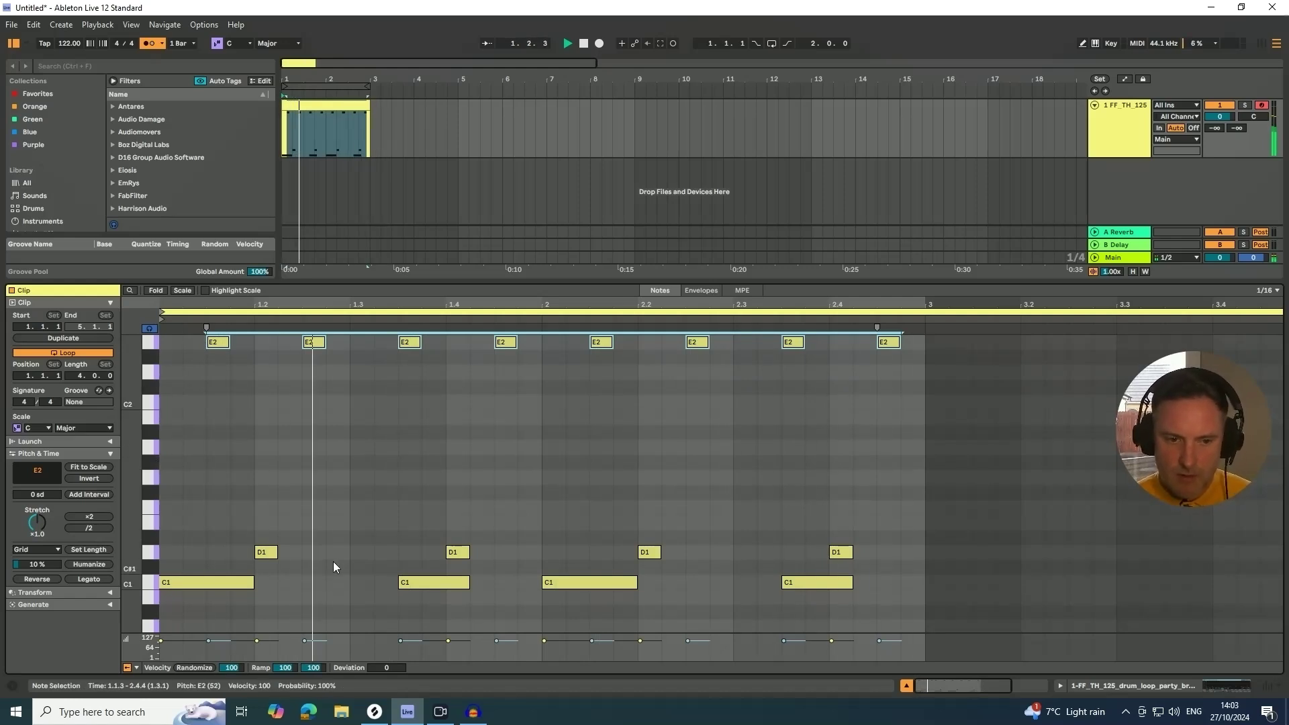
key(space)
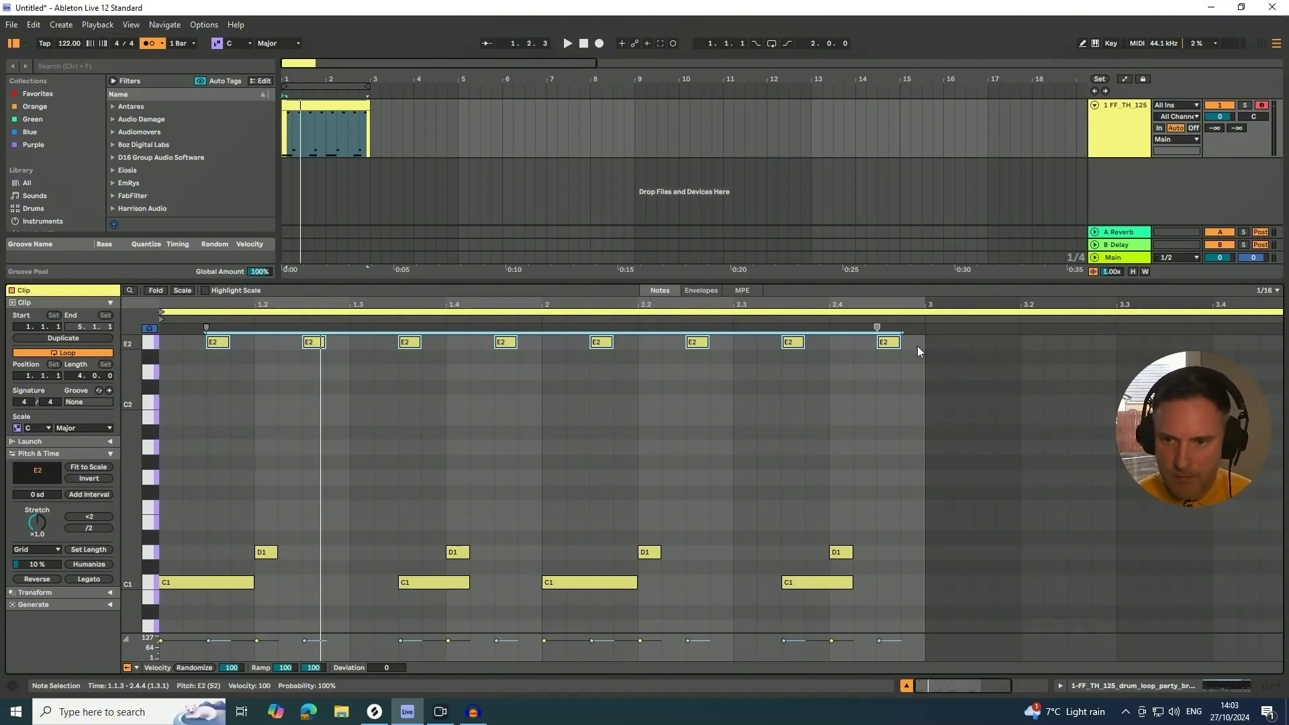
drag(917, 345, 254, 344)
key(space)
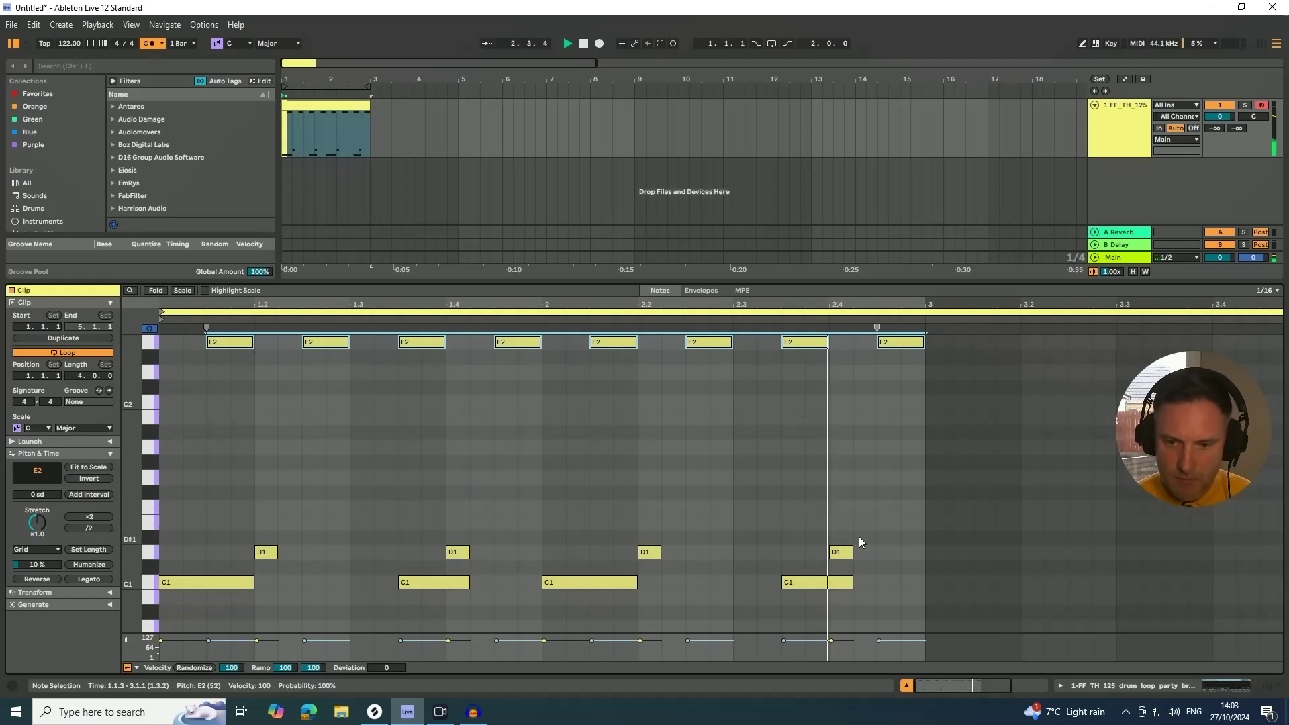
drag(893, 541, 297, 552)
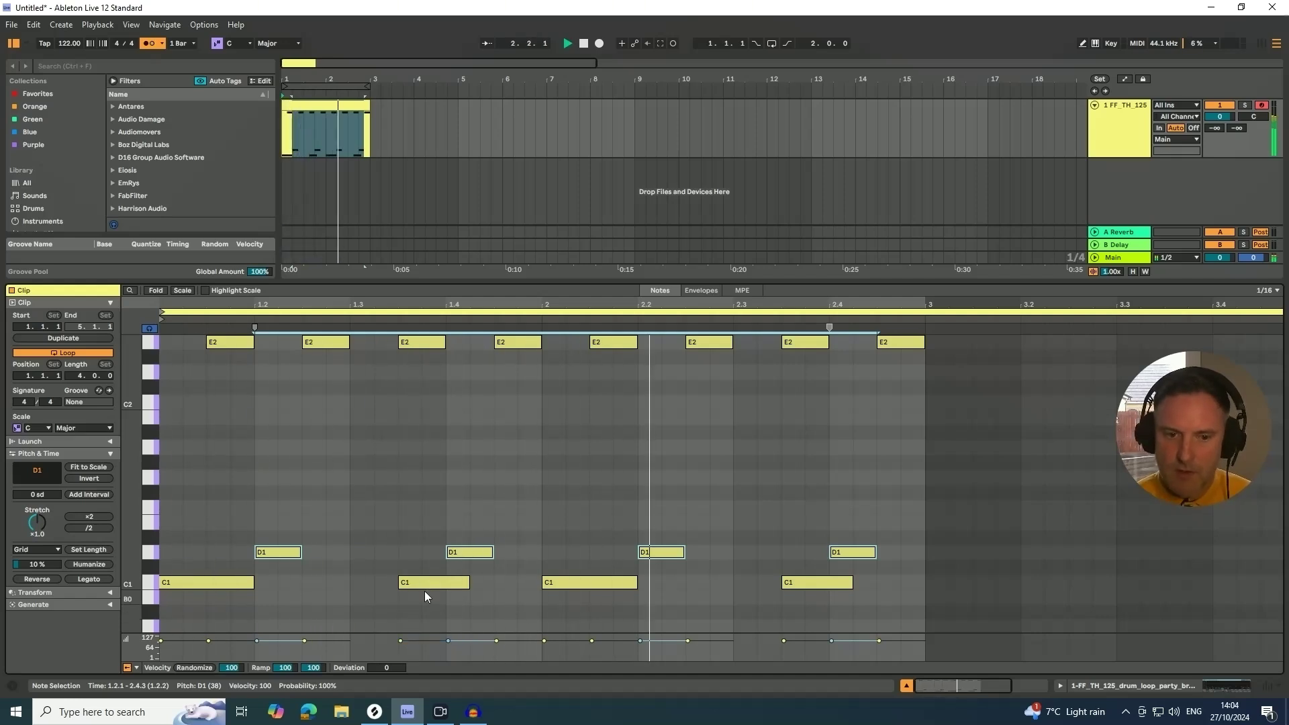
Step: Stop playback, set the sliced drum loop's Simpler playback mode to Poly, and play the MIDI clip again
key(space)
click(452, 581)
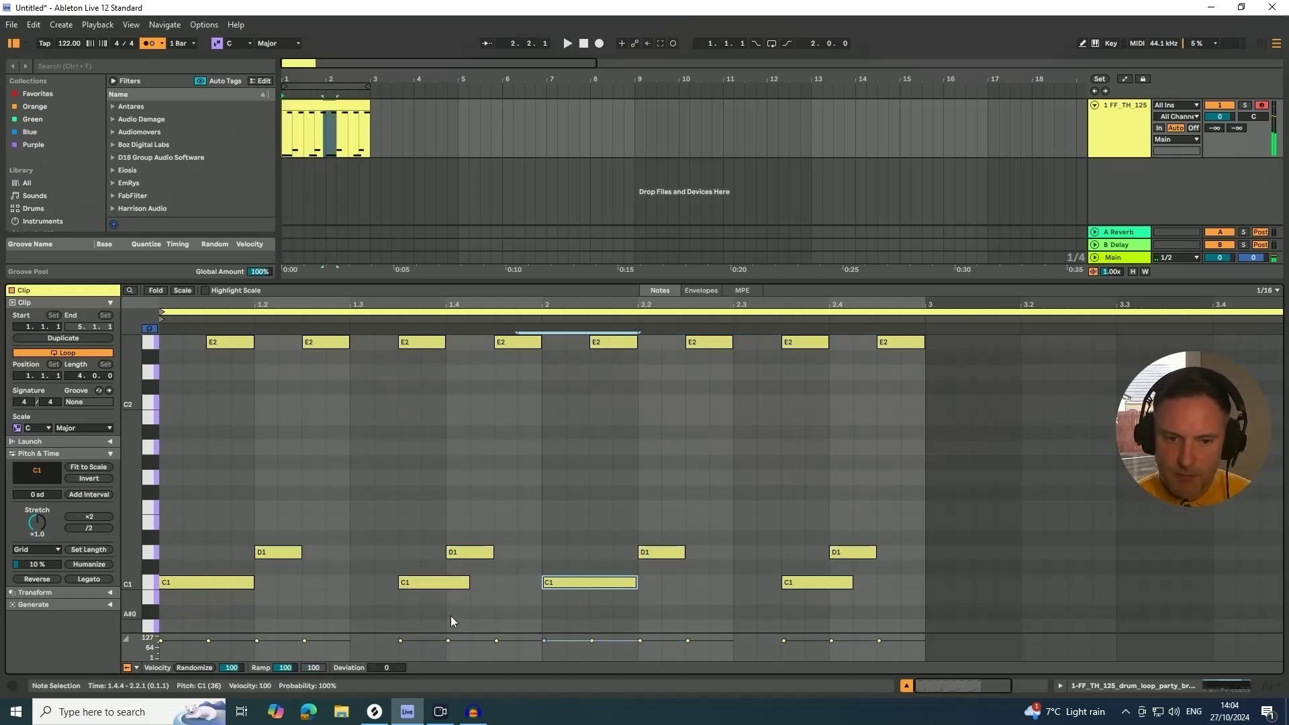
shift+click(469, 551)
click(1199, 685)
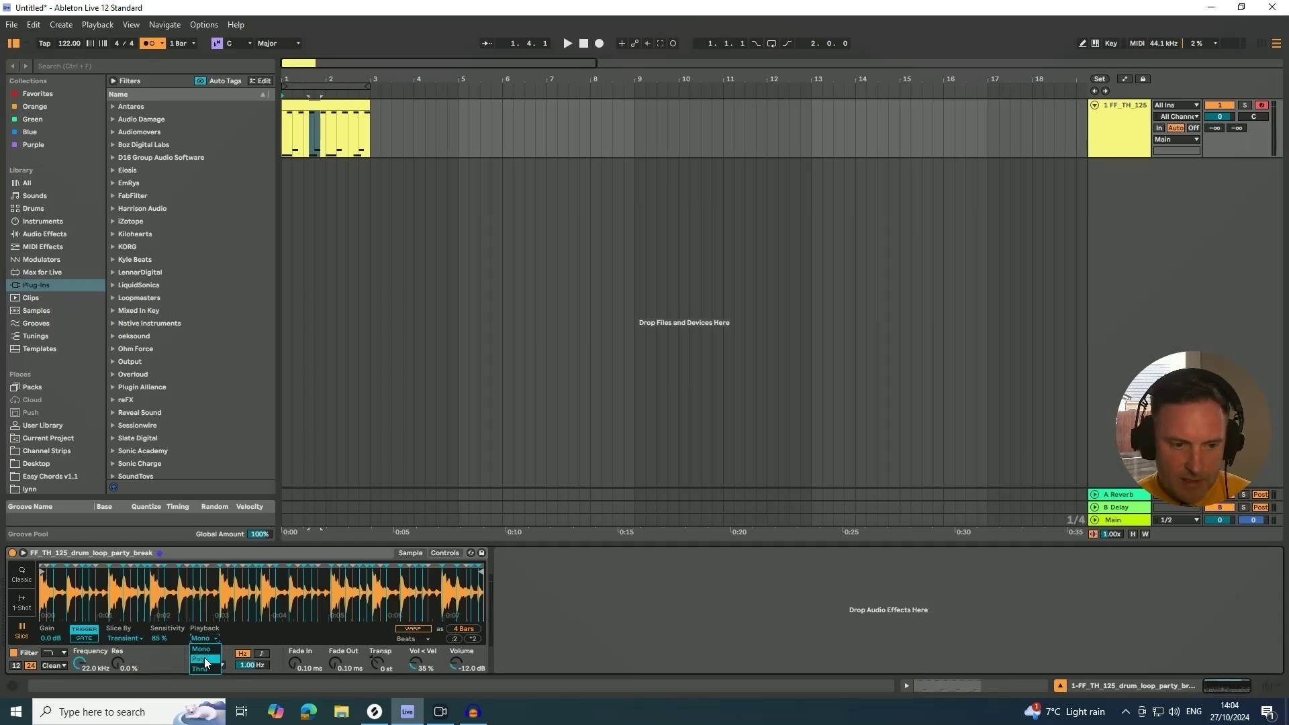
click(204, 659)
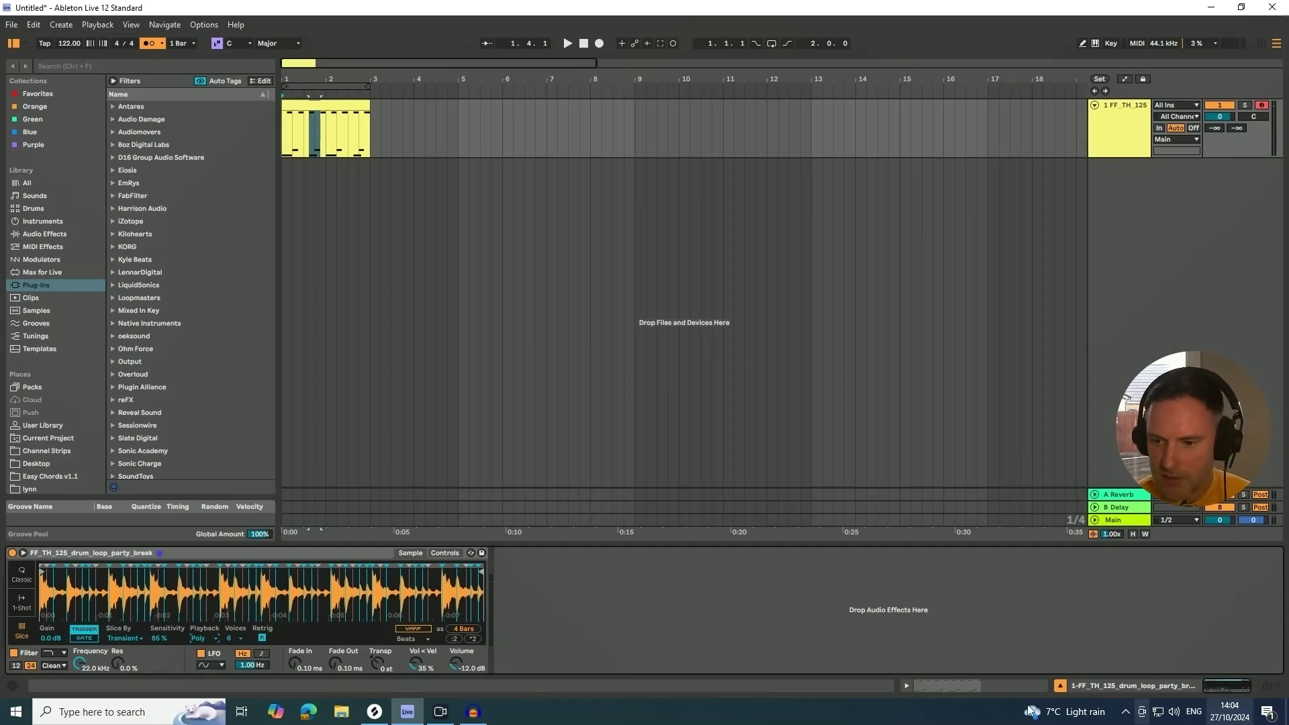
click(1060, 685)
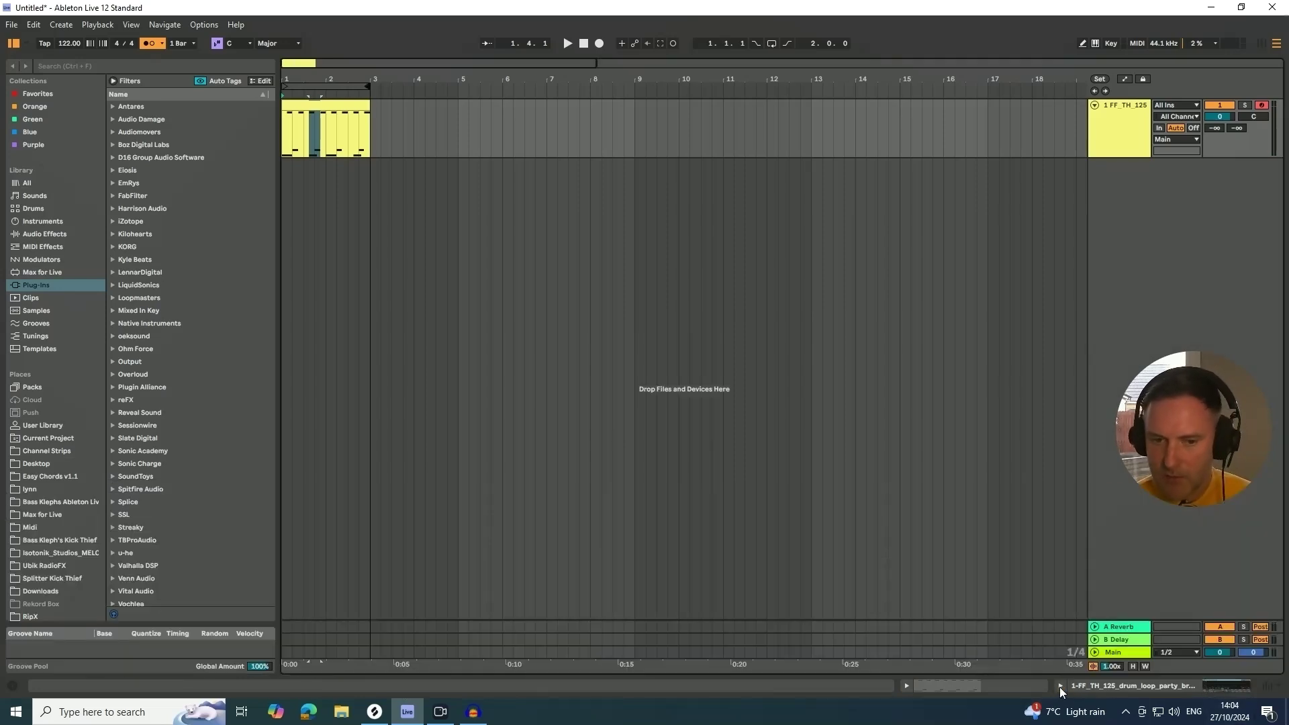
click(323, 106)
double_click(323, 106)
key(space)
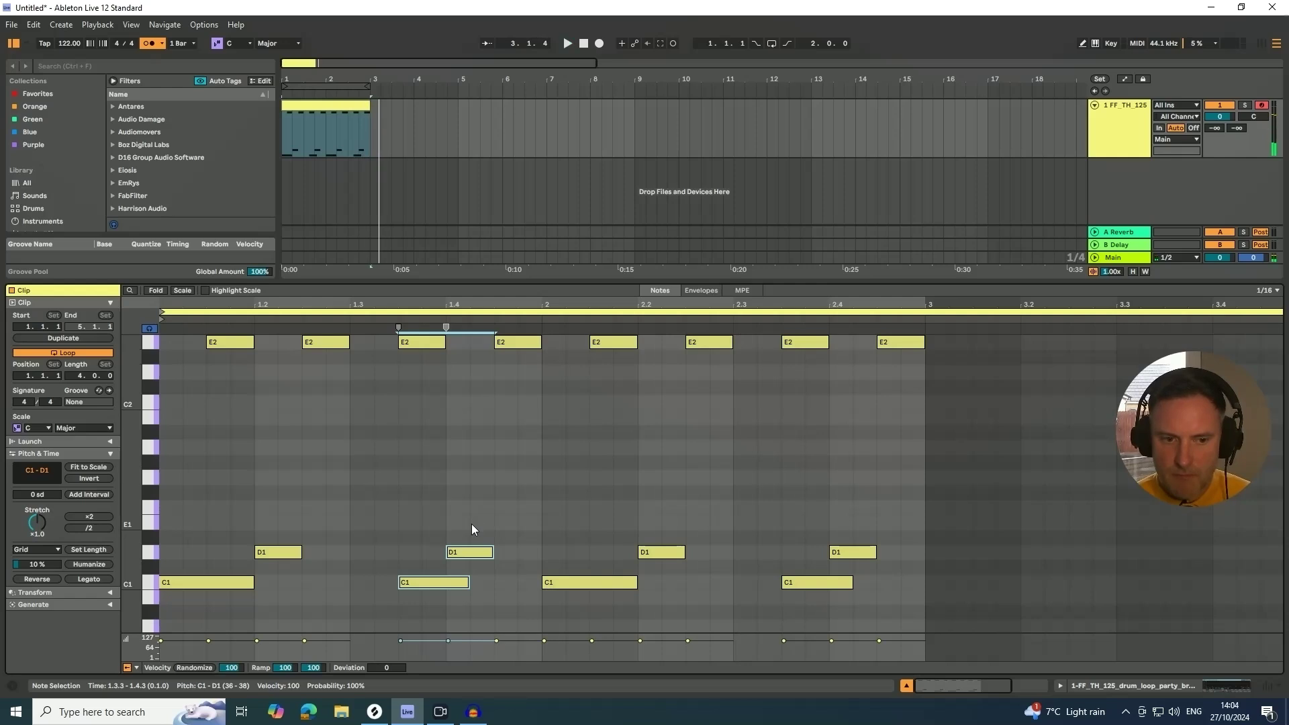
Step: Add a 1/16 note at 1.2.3 and transpose it step by step up to the slice on C#2
double_click(315, 537)
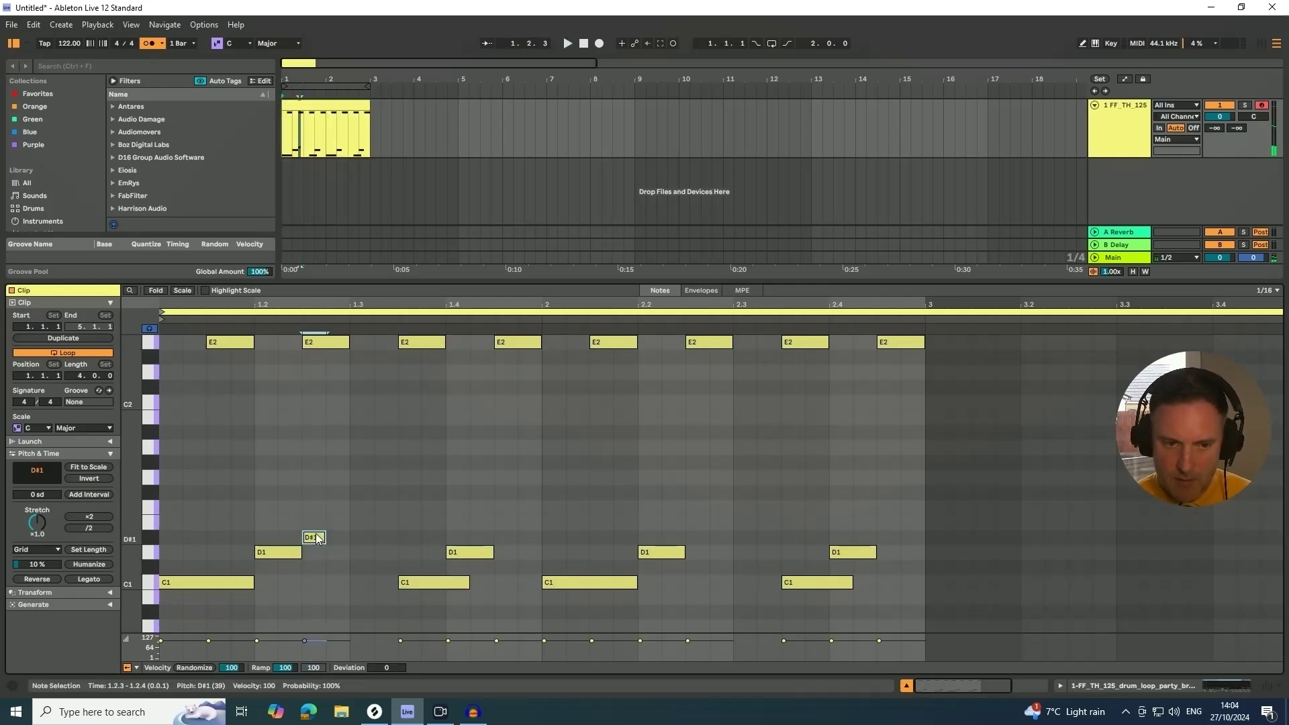
key(Up)
key(Up)
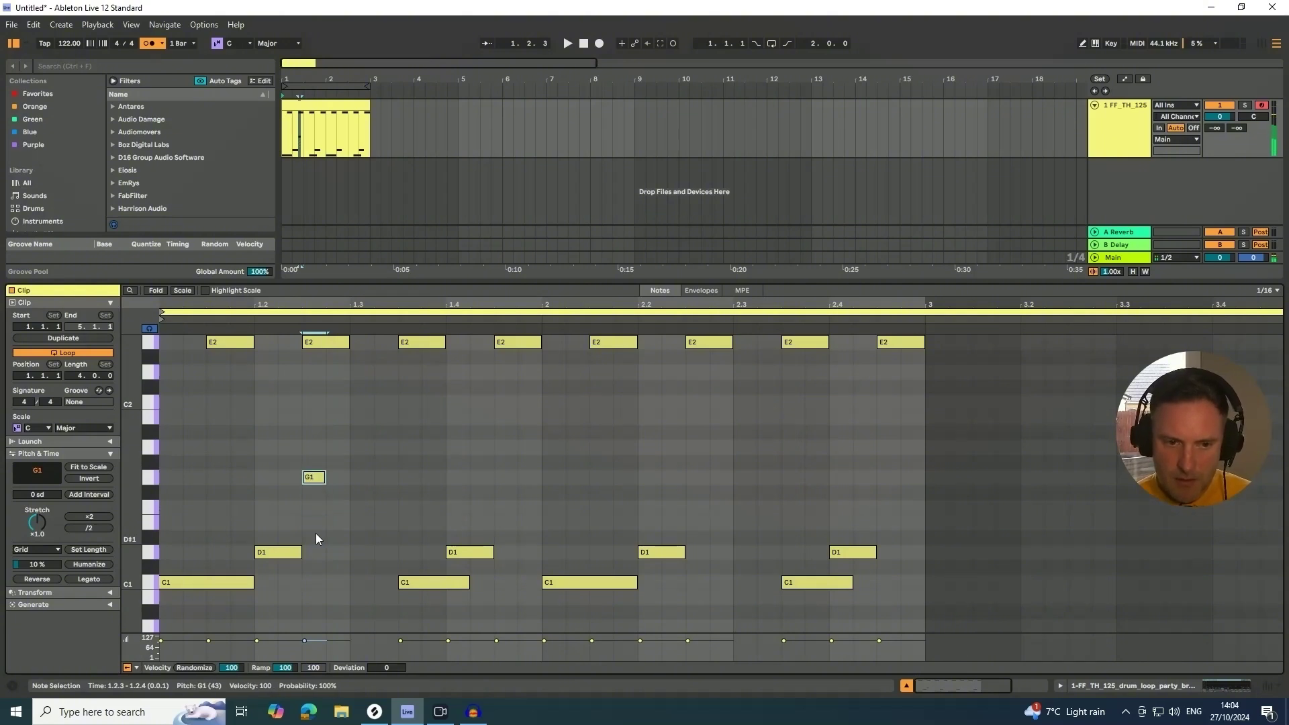
key(Down)
key(Up)
key(Up)
key(Up)
key(Up)
key(Up)
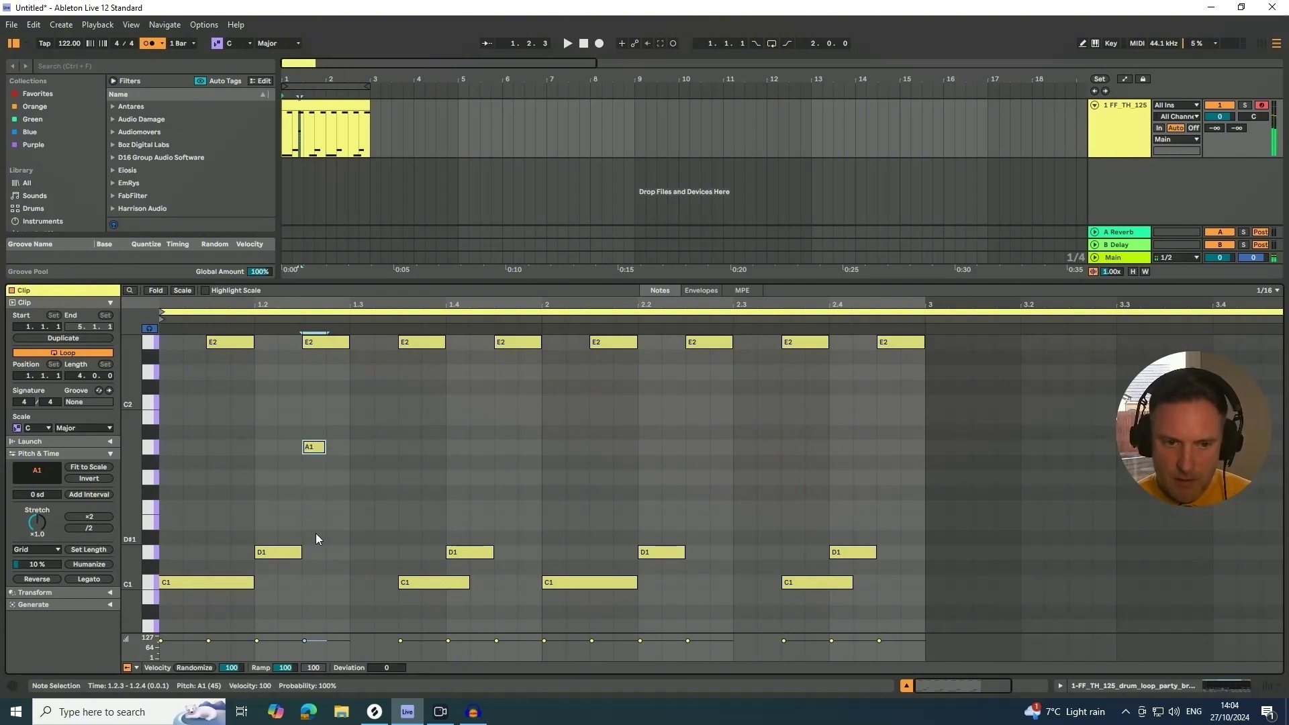
key(Up)
key(Up)
key(Up)
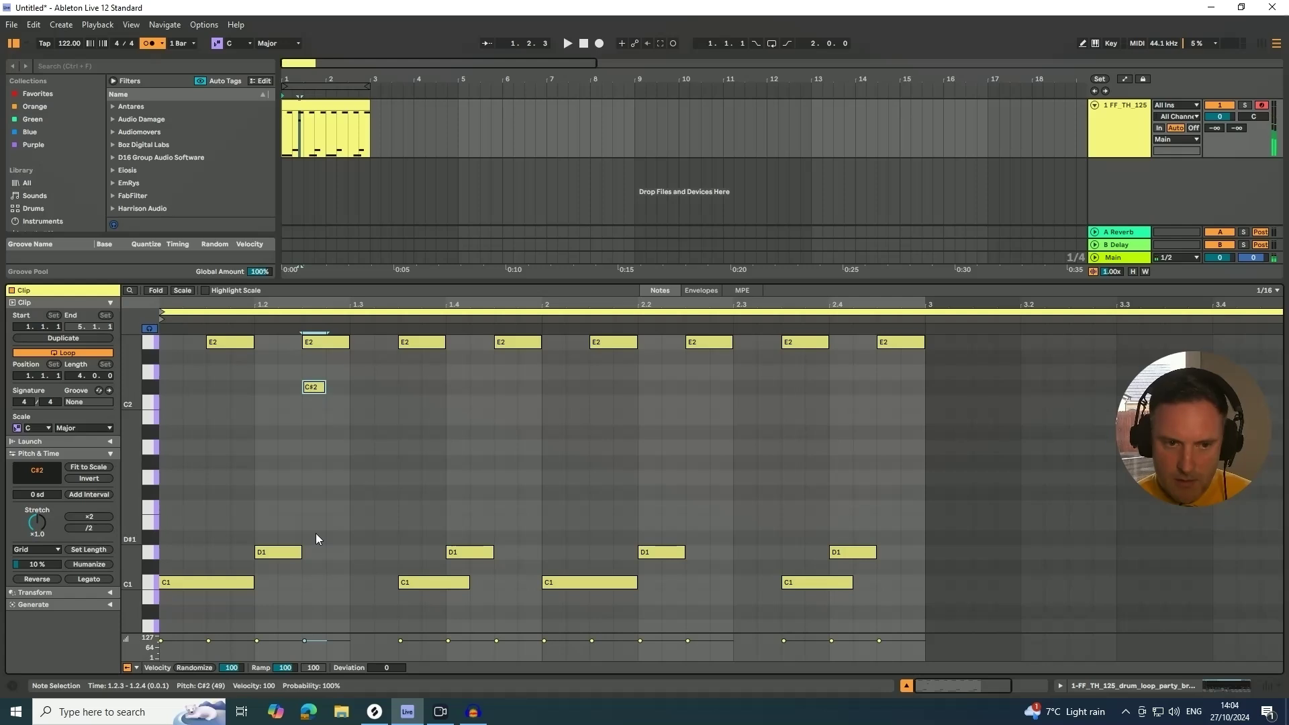
key(Down)
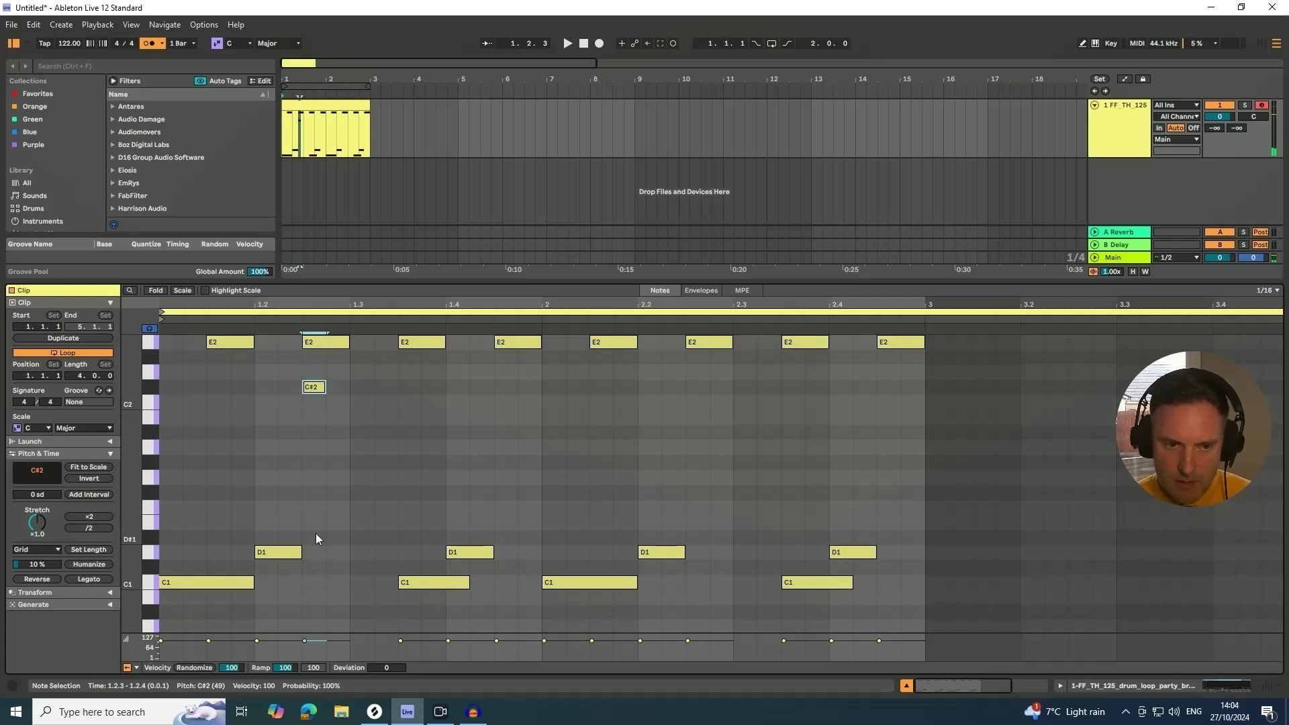
Step: Move the C#2 note one grid step later to 1.2.4 and play the pattern
key(Right)
key(space)
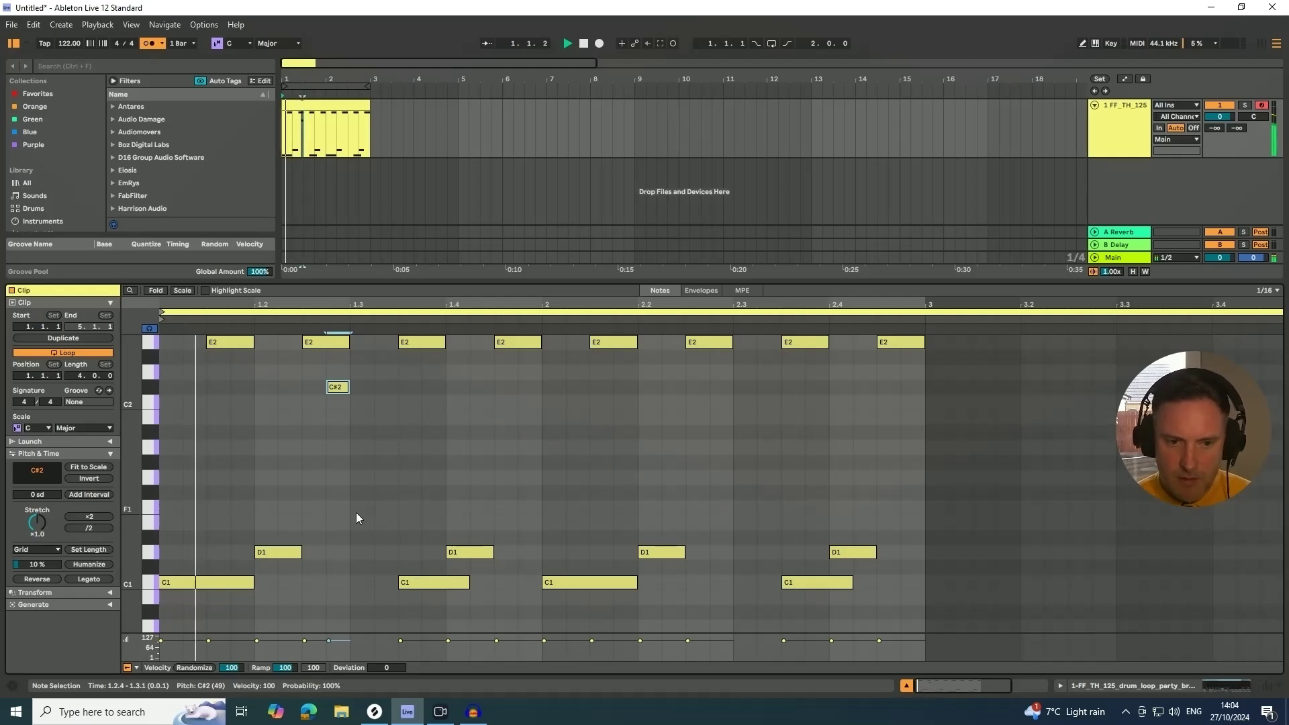
key(space)
Step: Add a 1/16 note at 1.3.1 and audition lower slices with playback, settling on A#1
double_click(363, 374)
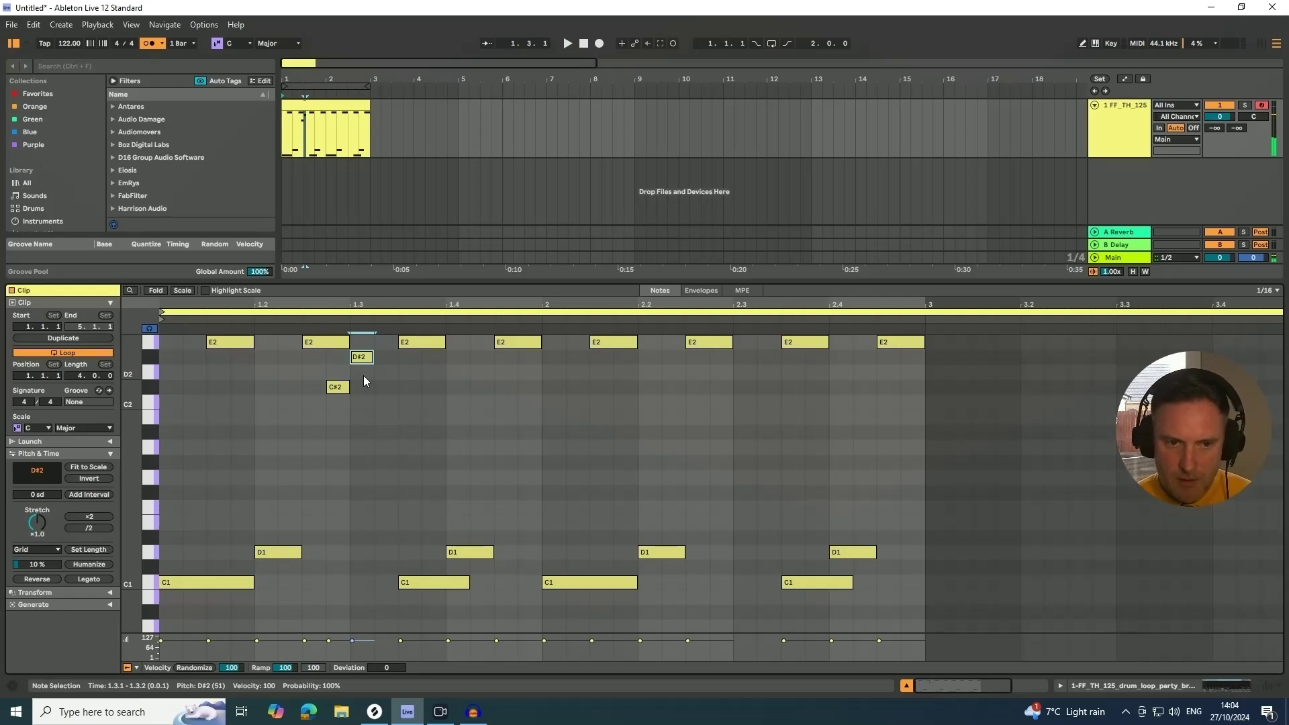
key(Down)
key(Down)
key(Down)
key(Down)
key(Down)
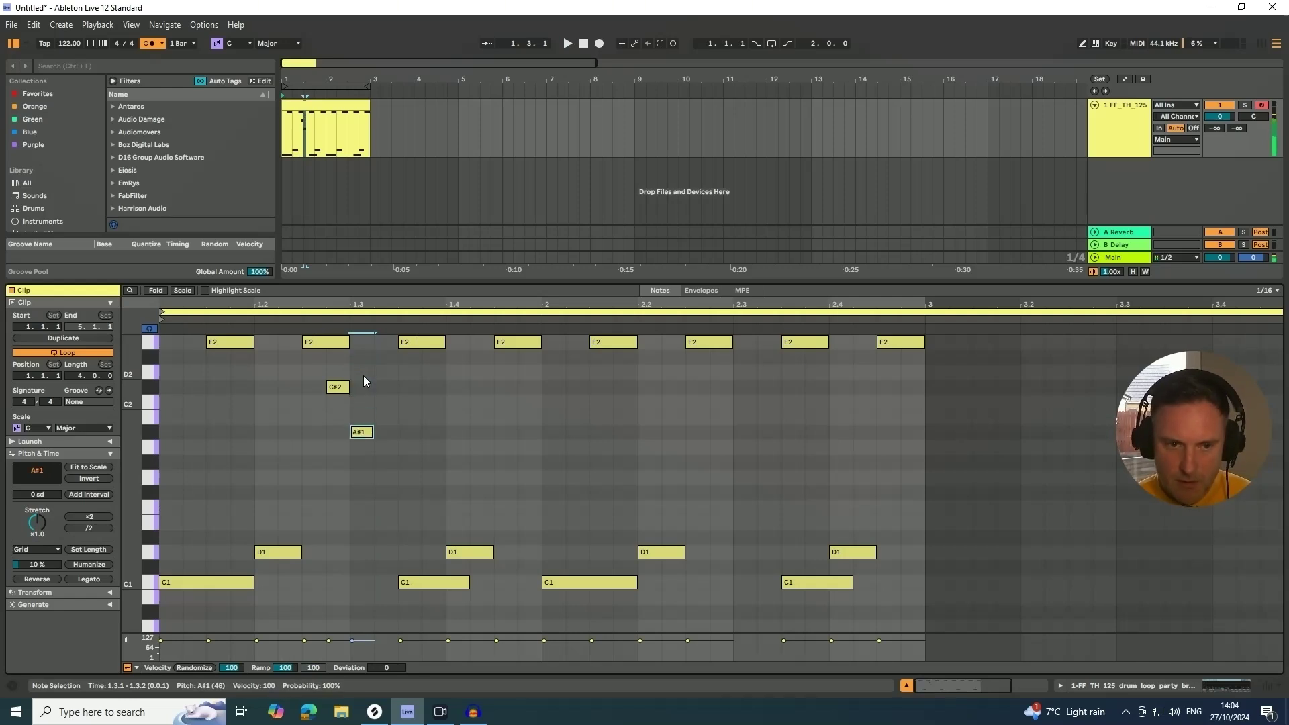
key(Down)
key(Down)
key(space)
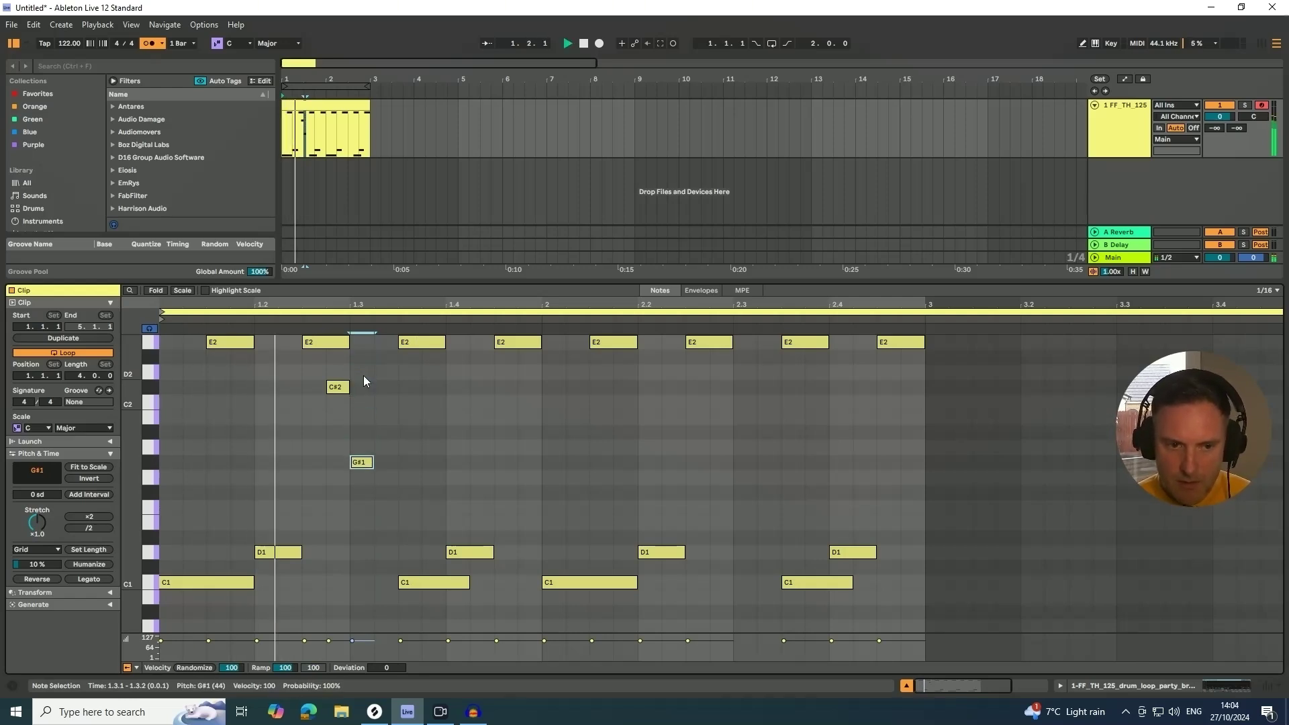
key(Up)
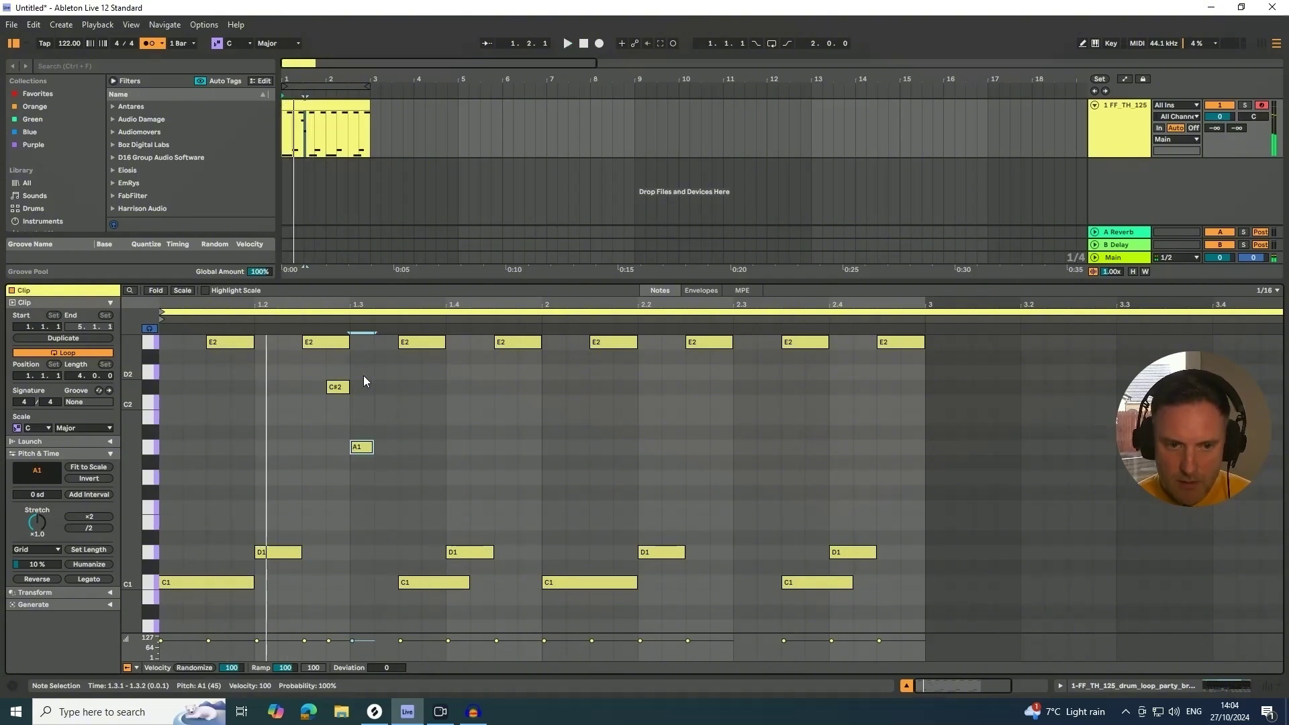
key(Up)
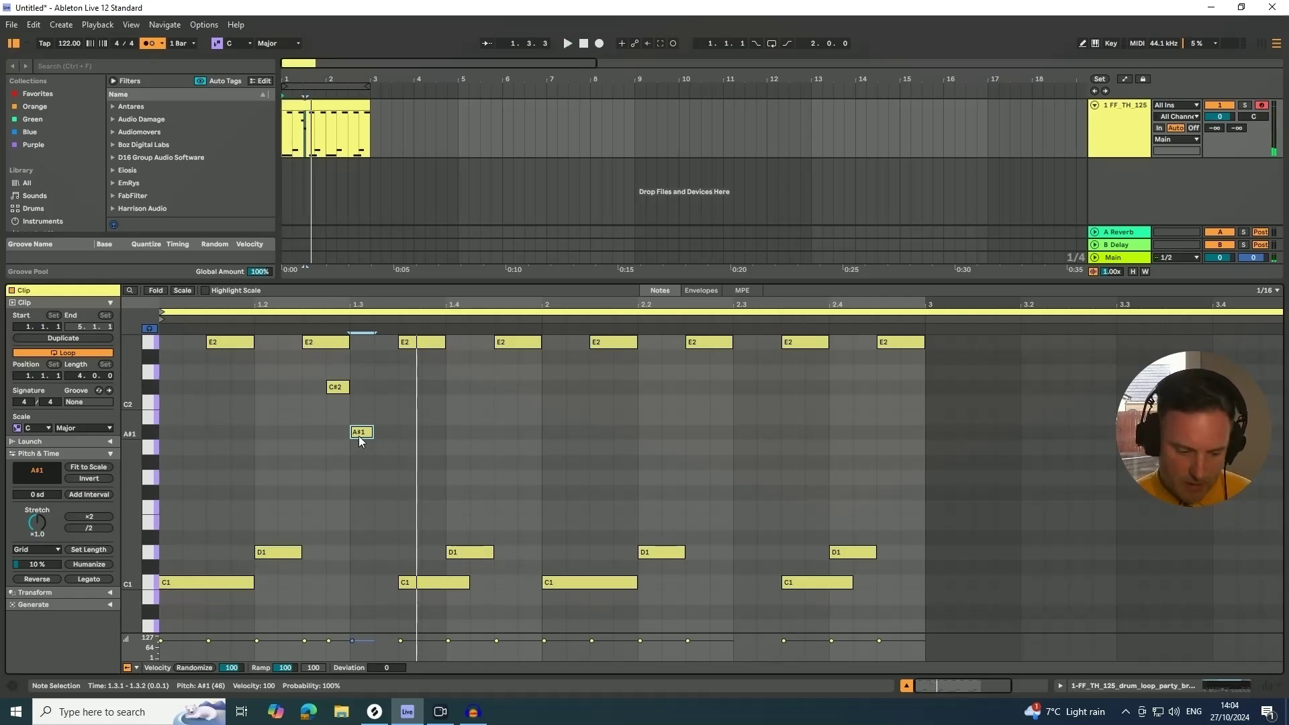
Step: Duplicate the A#1 note to 1.3.2, transpose the copy up to the slice on F2, and play the pattern
key(ctrl+d)
key(Up)
key(Up)
key(Up)
key(Up)
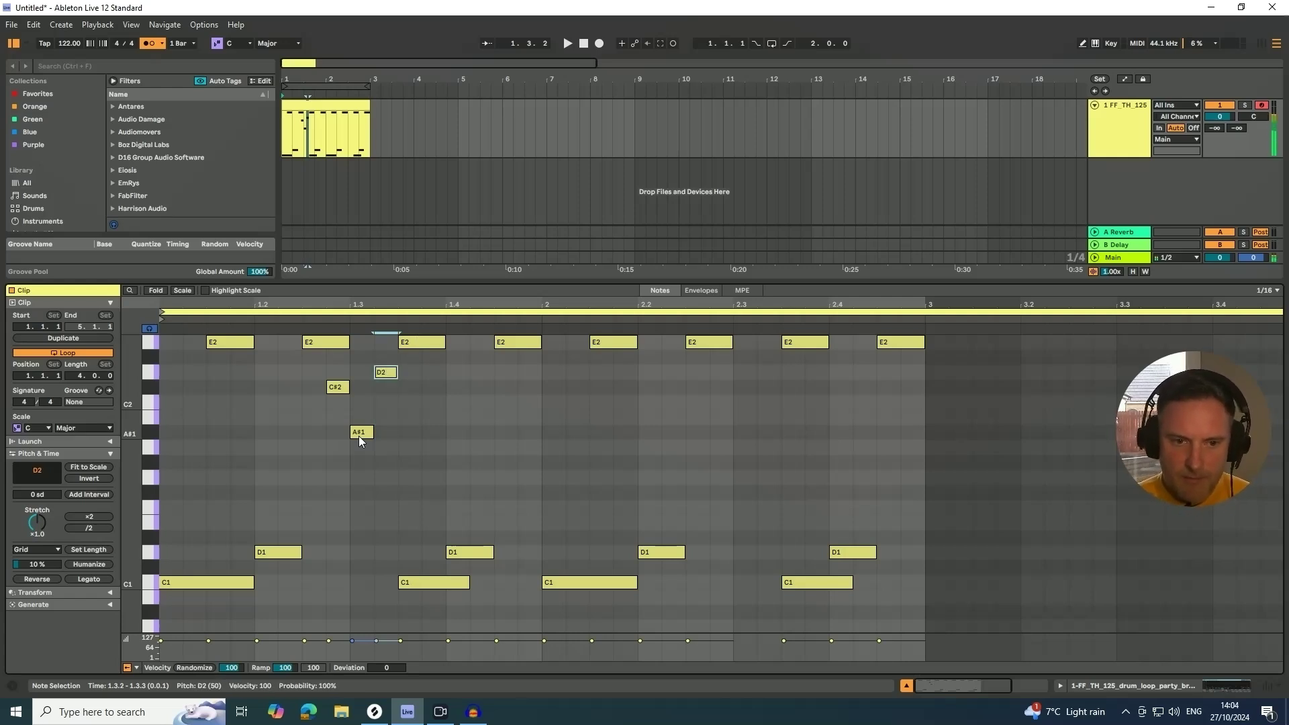
key(Up)
key(Up)
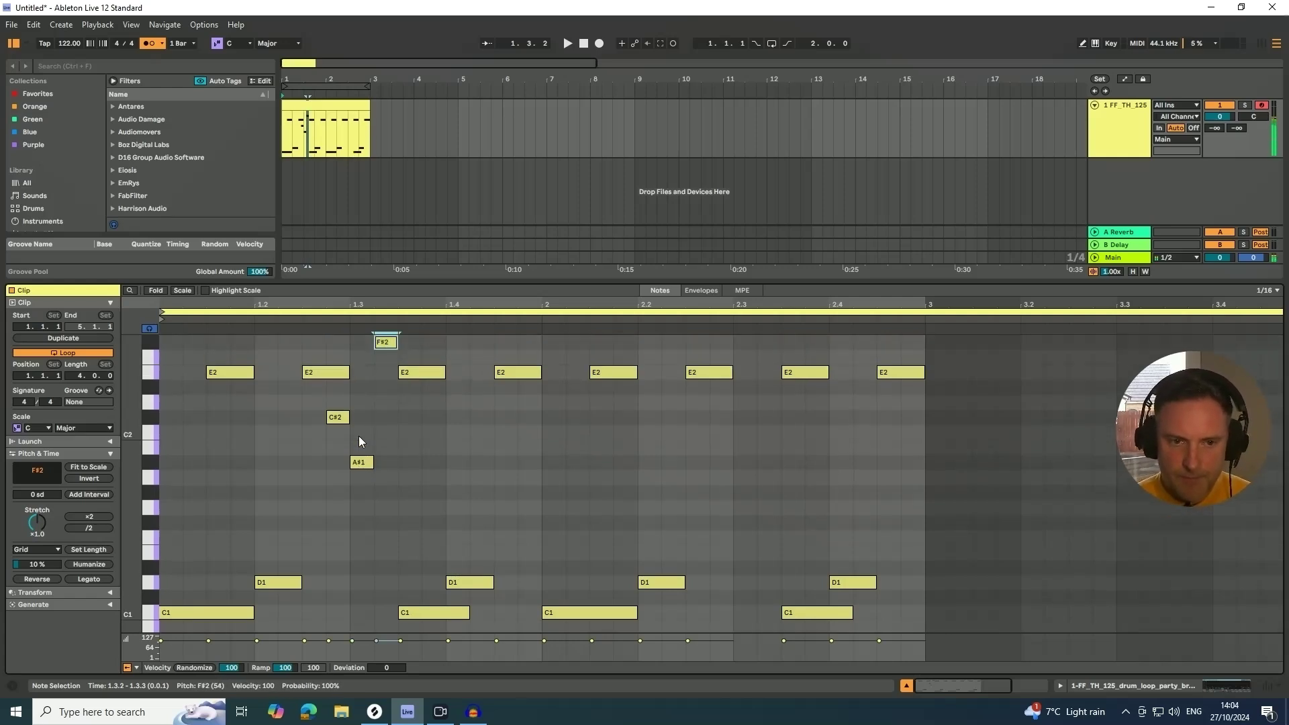
key(space)
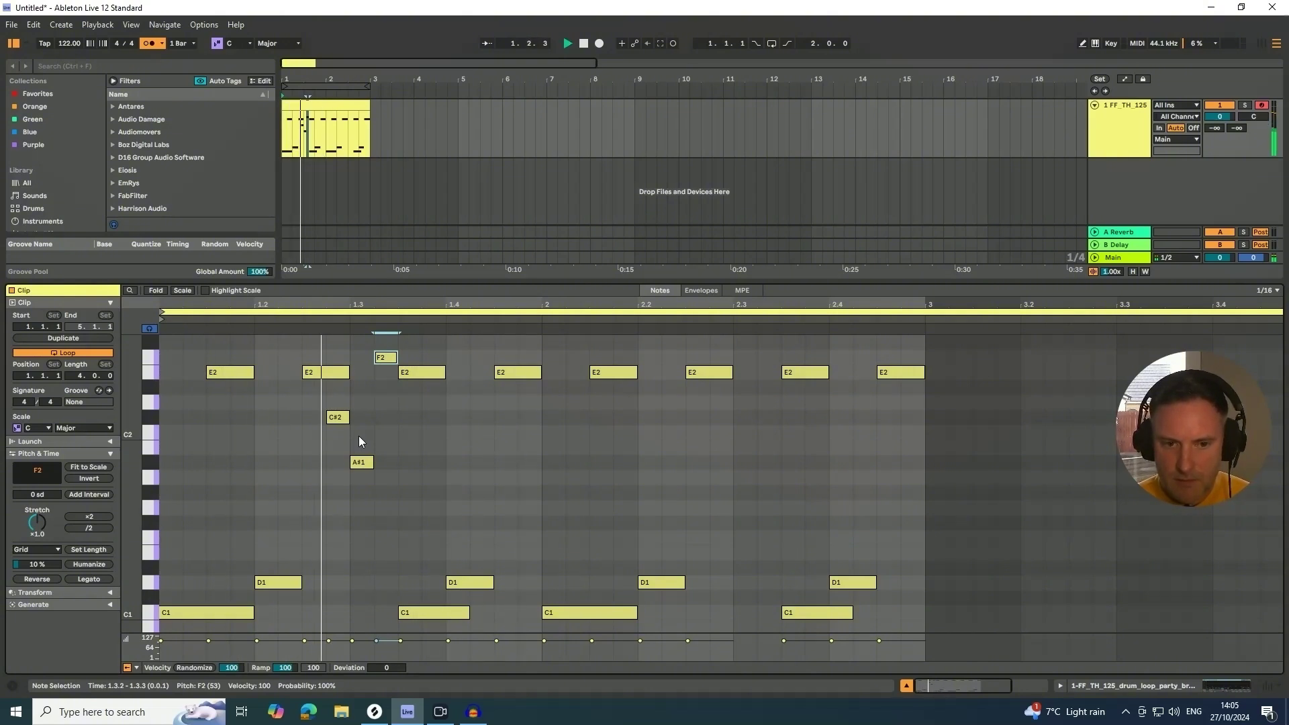
key(space)
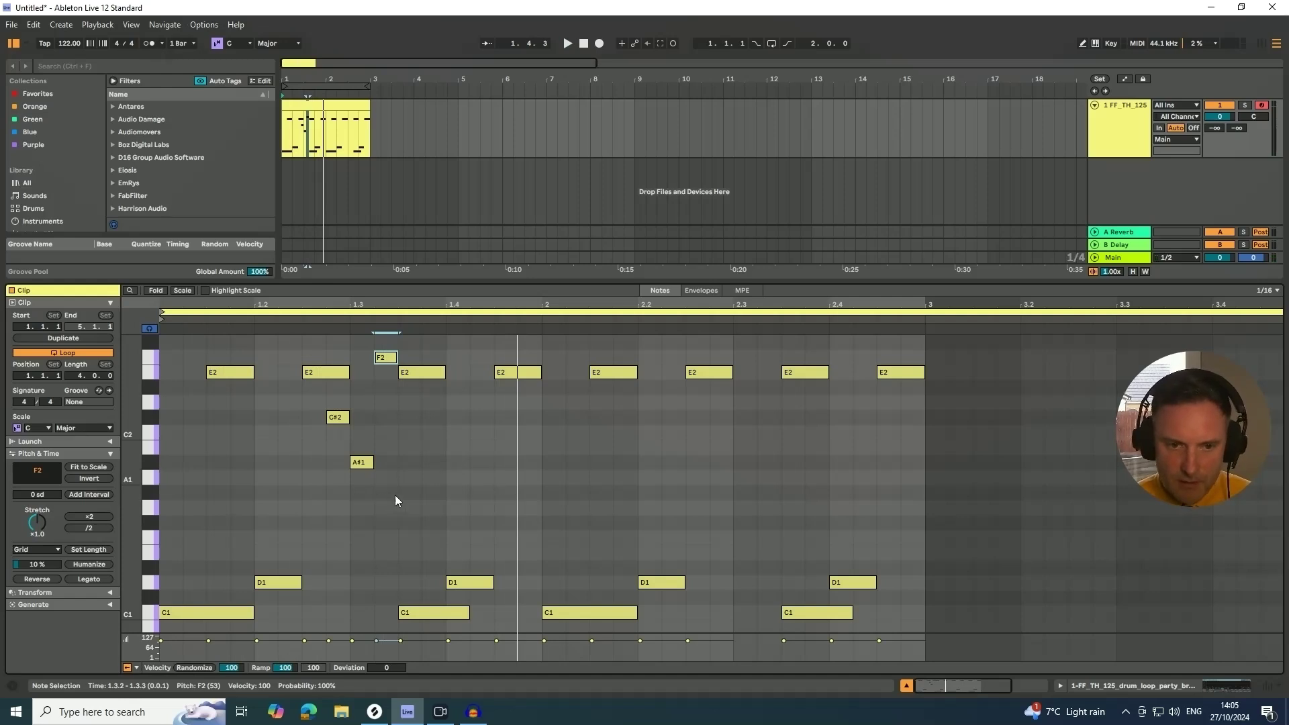
Step: Duplicate all of bar 1's notes into bar 2 and play the result
drag(541, 617, 94, 341)
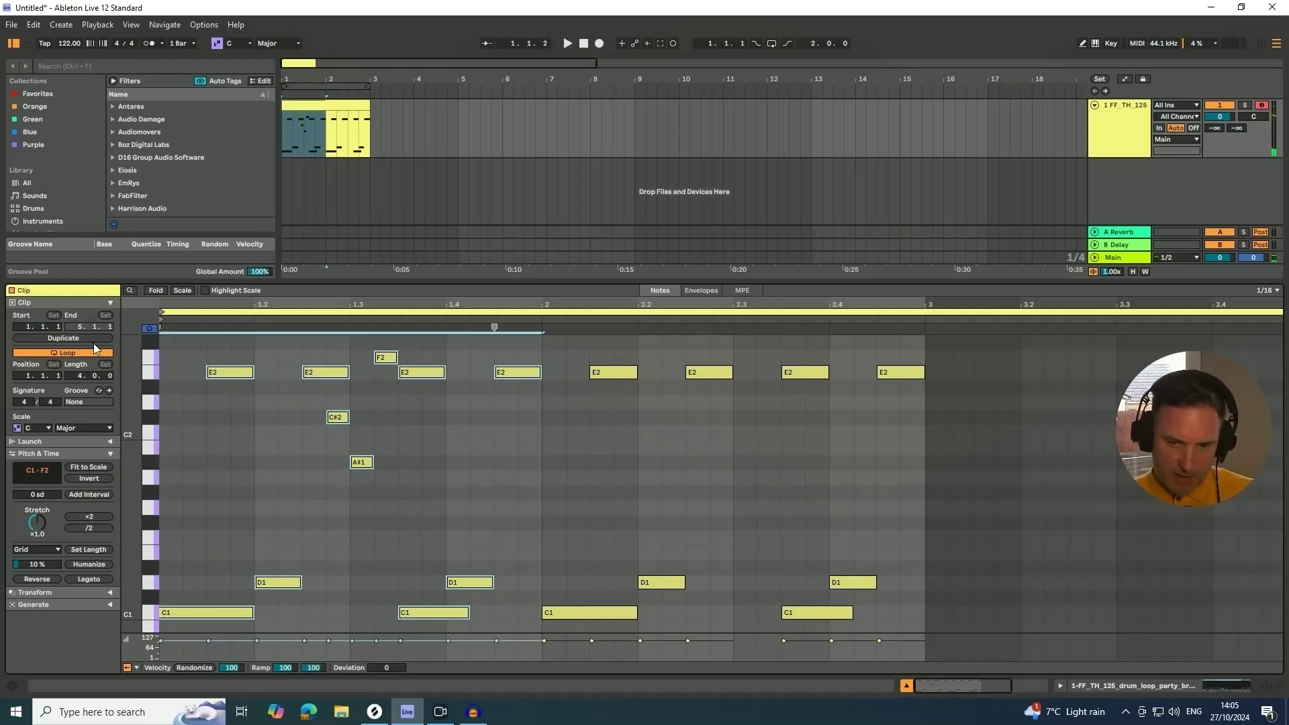
key(ctrl+d)
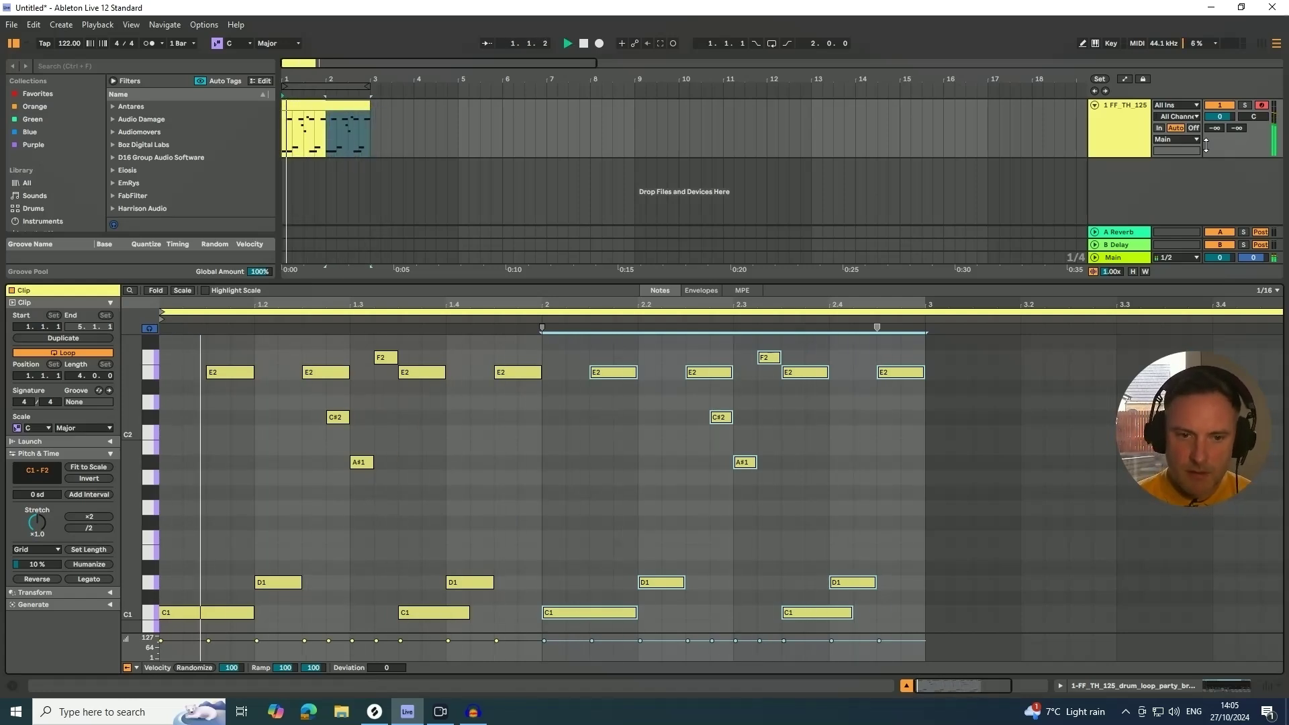
key(space)
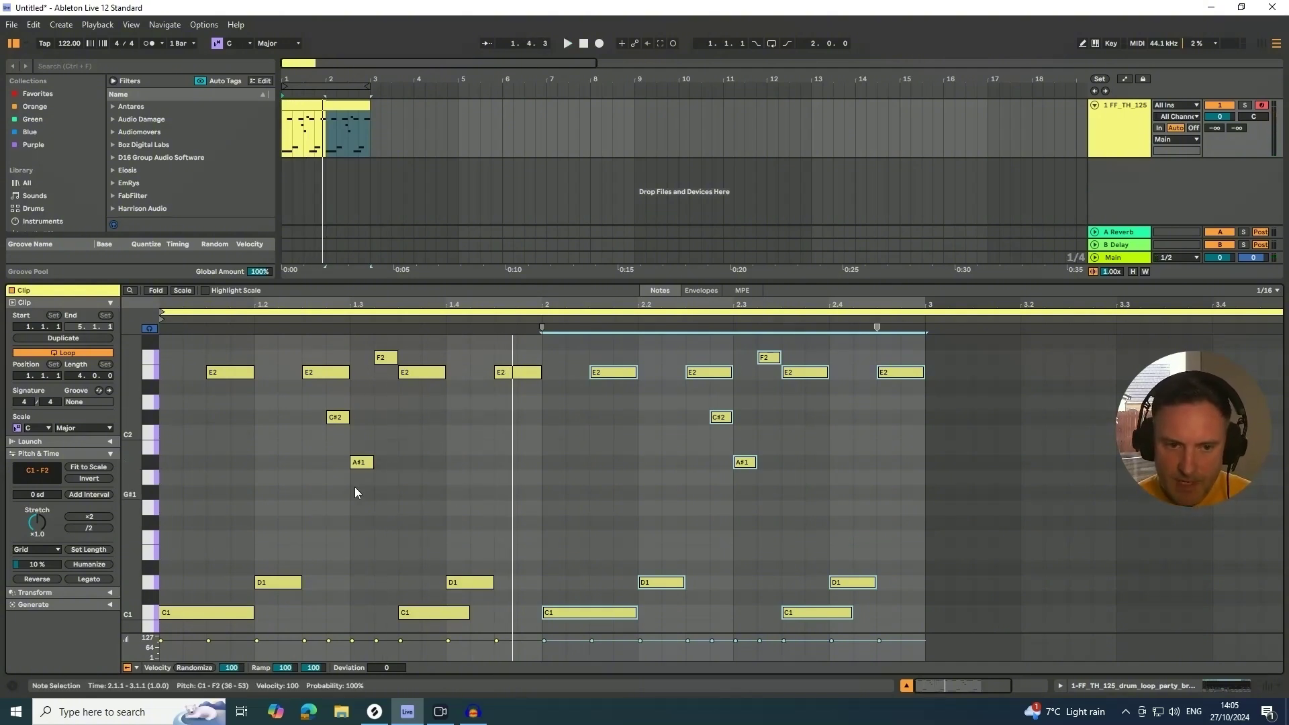
Step: Copy the A#1 and F2 pair from 1.3.1 to 1.4.3 and to 2.4.3
drag(361, 480, 369, 400)
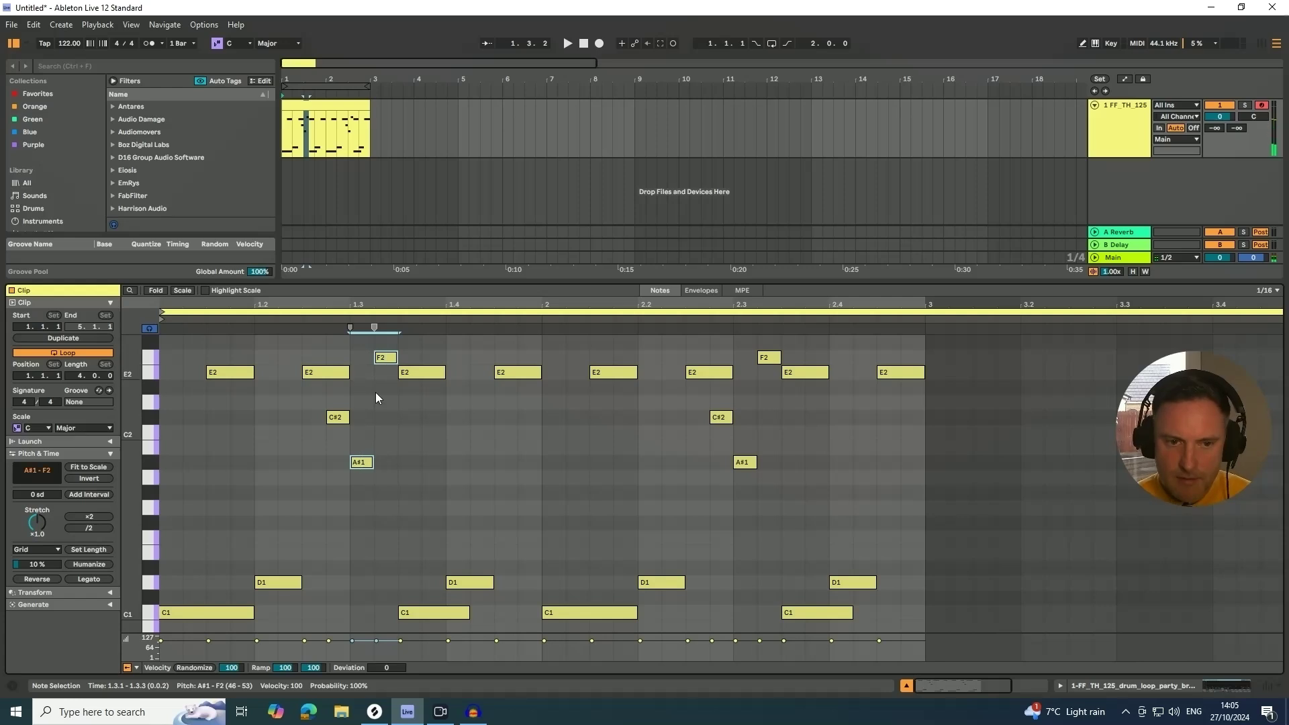
drag(367, 467, 497, 473)
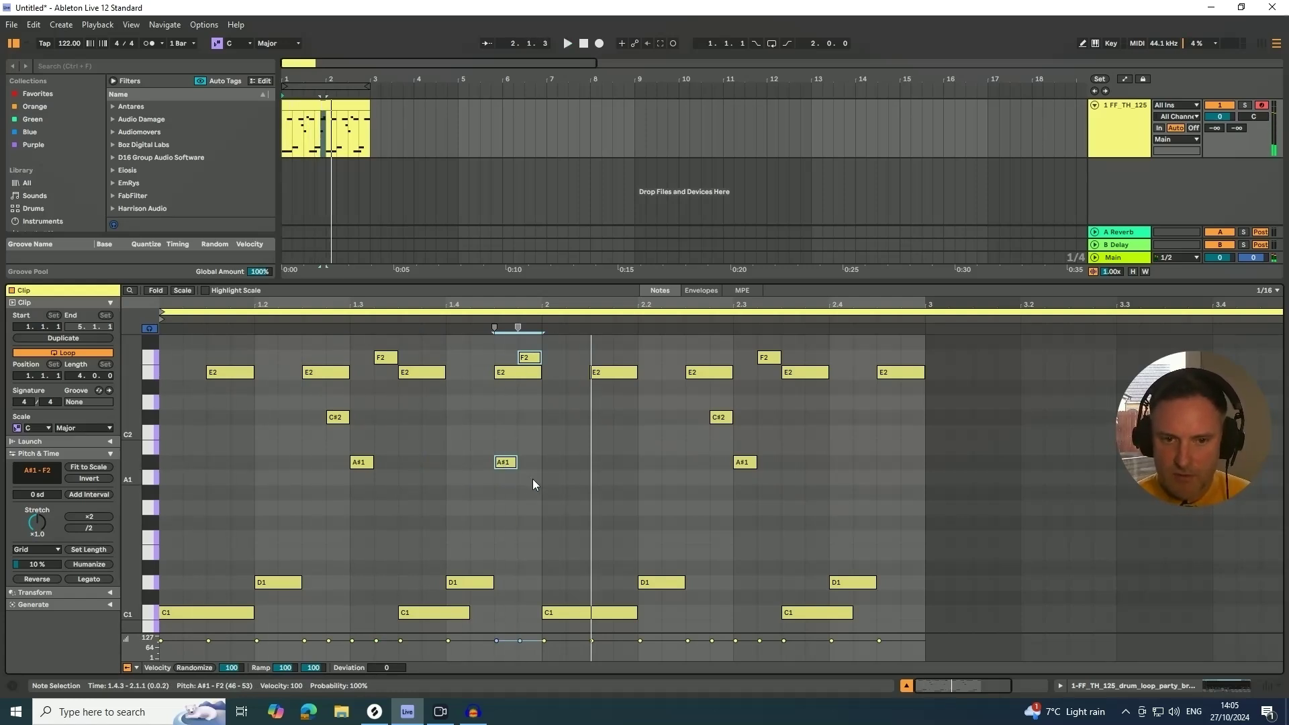
drag(514, 465, 885, 467)
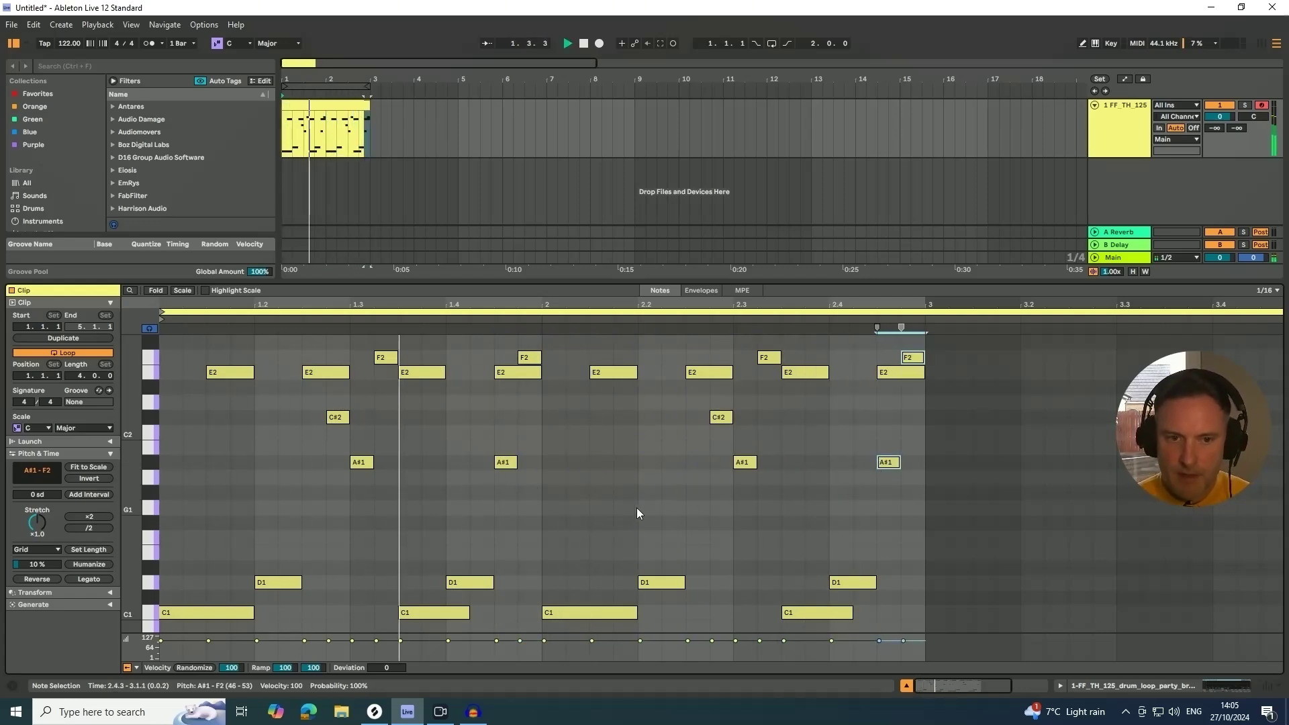
Step: Shorten the four C1 notes at 1.1.1, 1.3.3, 2.1.1 and 2.3.3 to 1/8 each while checking playback
scroll(738, 582, down, 2)
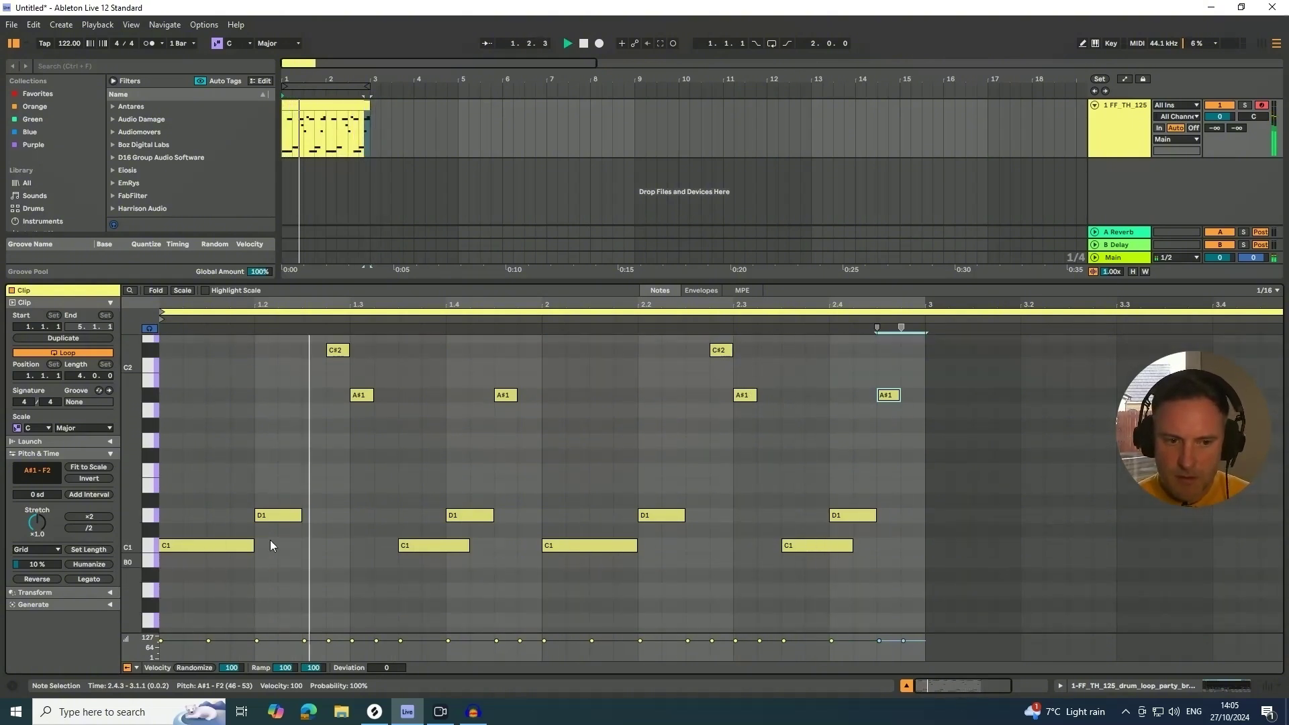
key(space)
drag(252, 546, 231, 546)
key(space)
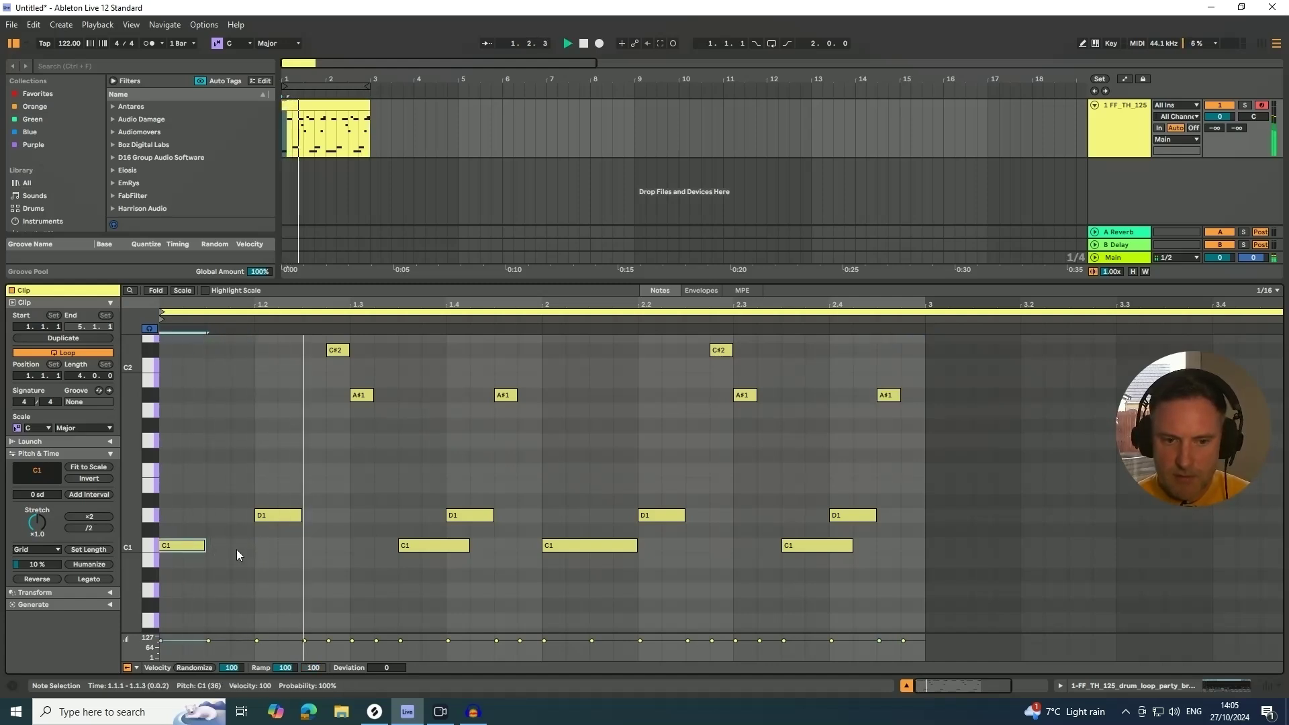
drag(468, 545, 443, 546)
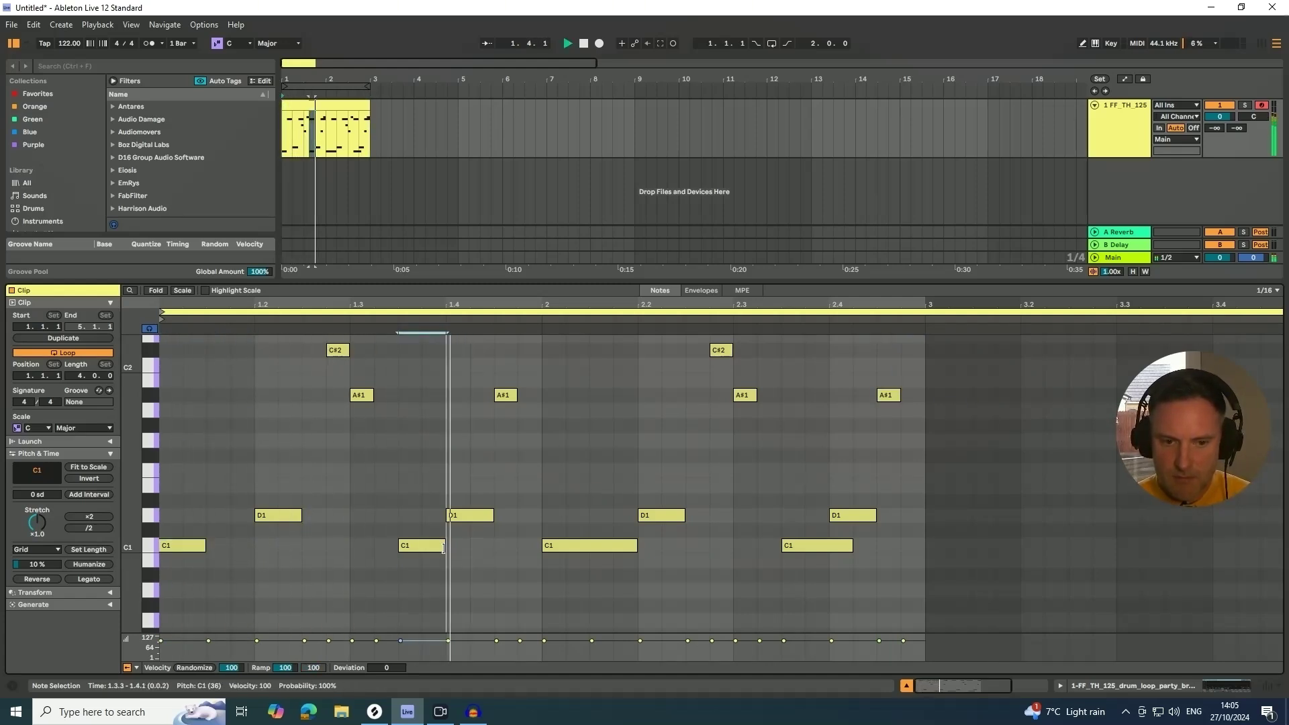
drag(636, 546, 597, 556)
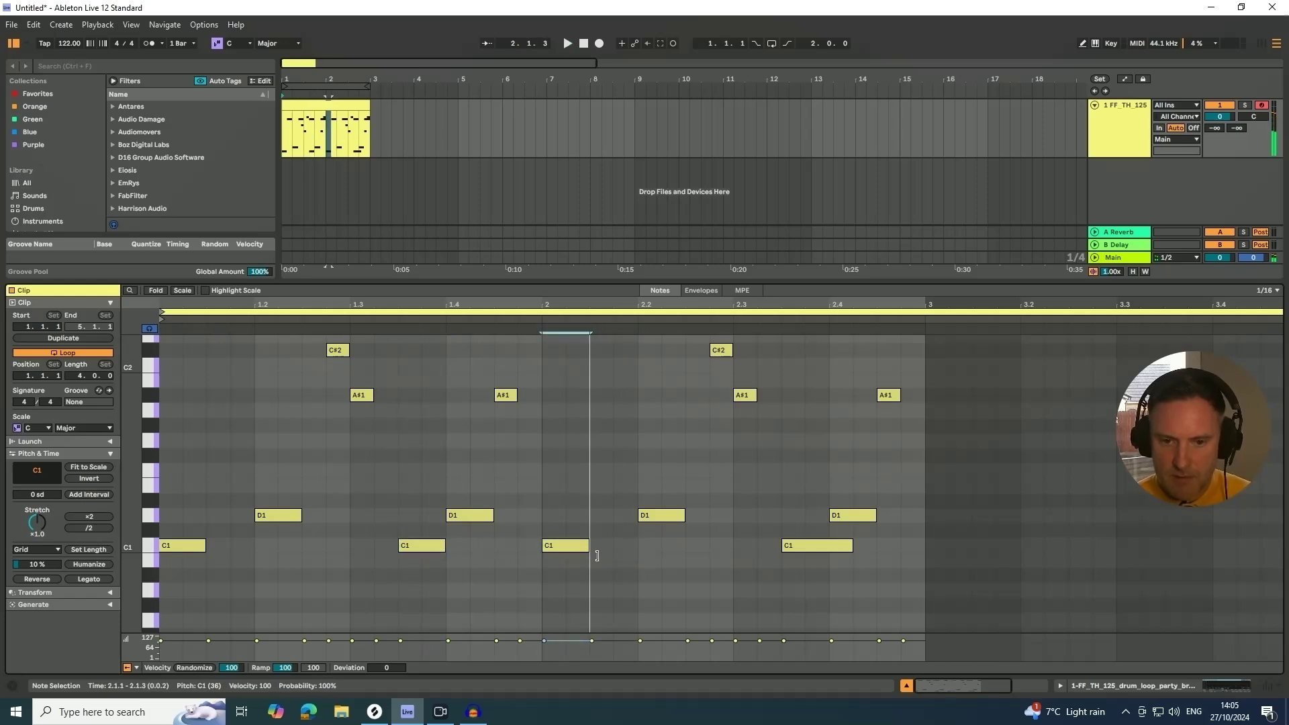
drag(851, 546, 818, 553)
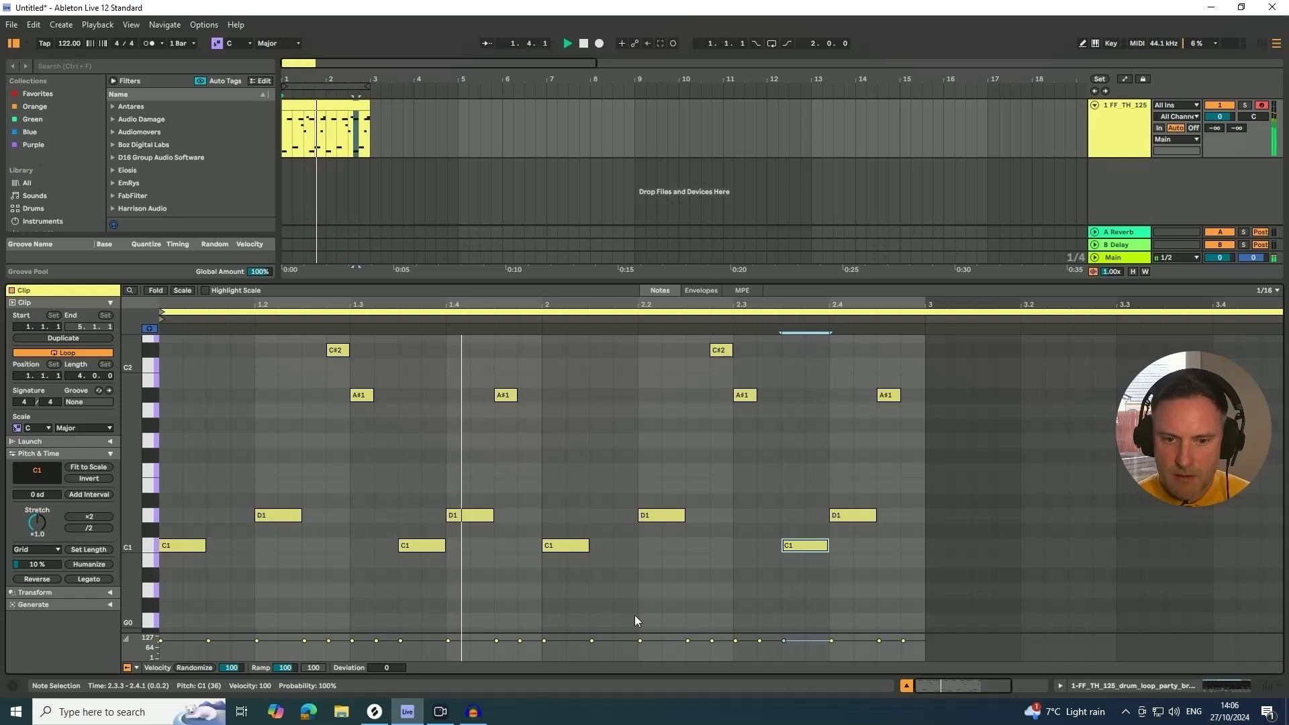
Step: Play the two-bar clip with arrangement looping enabled across it and open the sliced drum loop's Simpler
scroll(836, 585, up, 5)
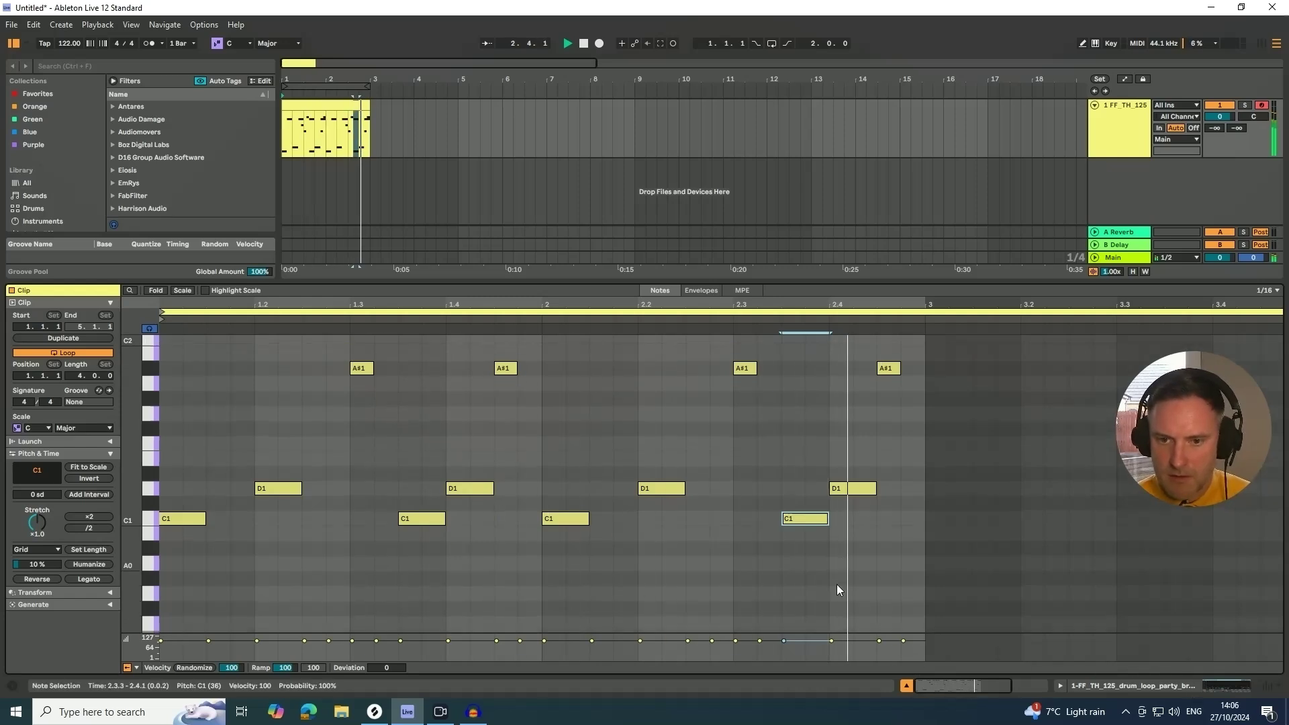
key(space)
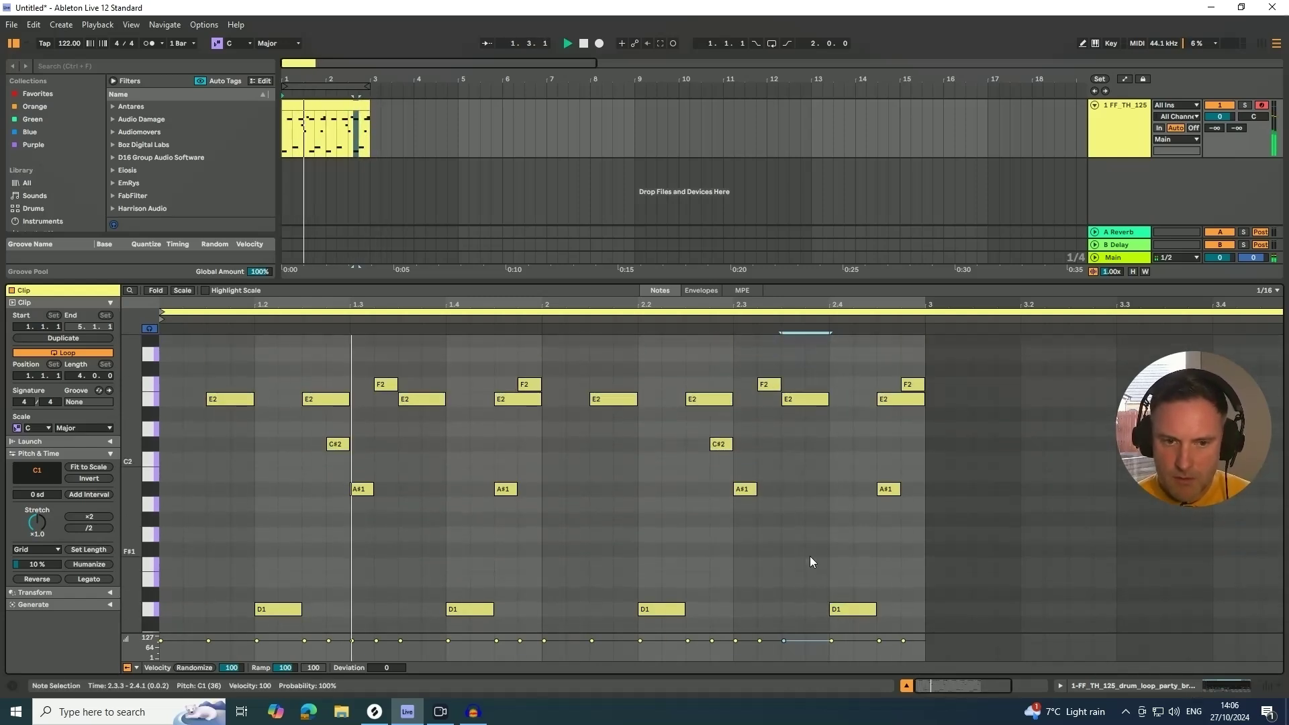
click(335, 106)
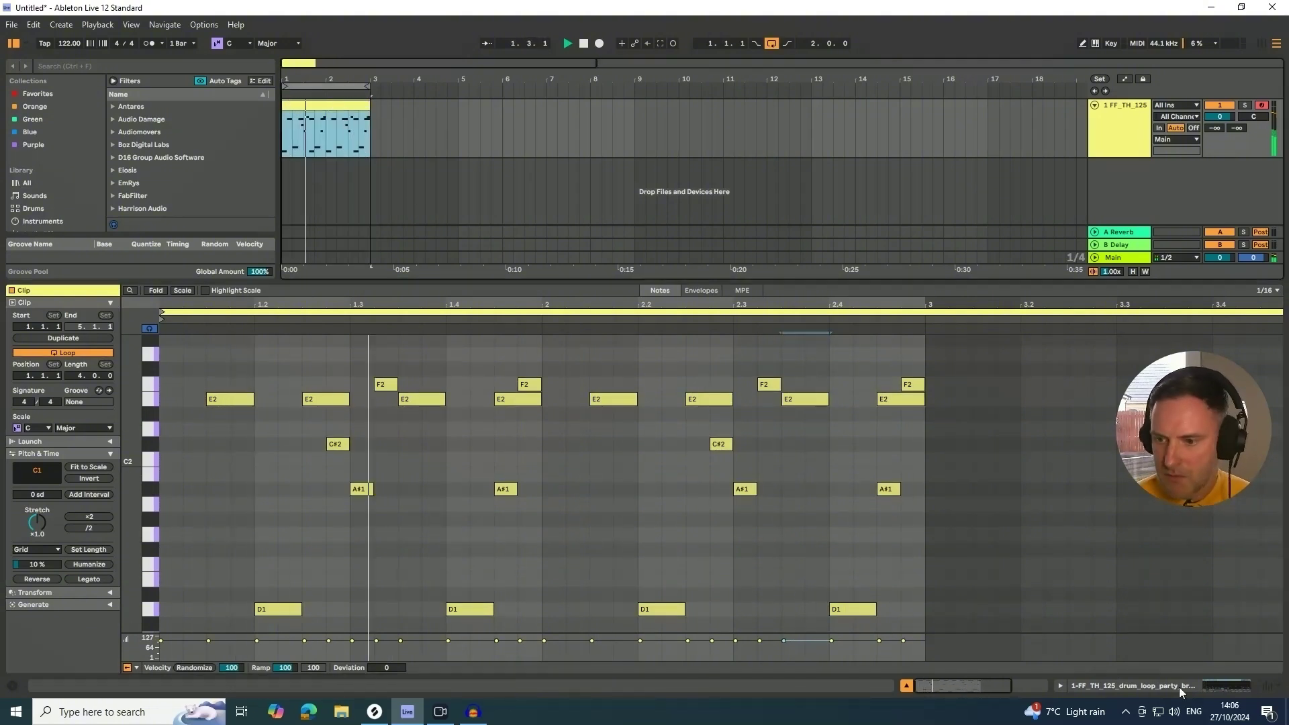
click(1222, 685)
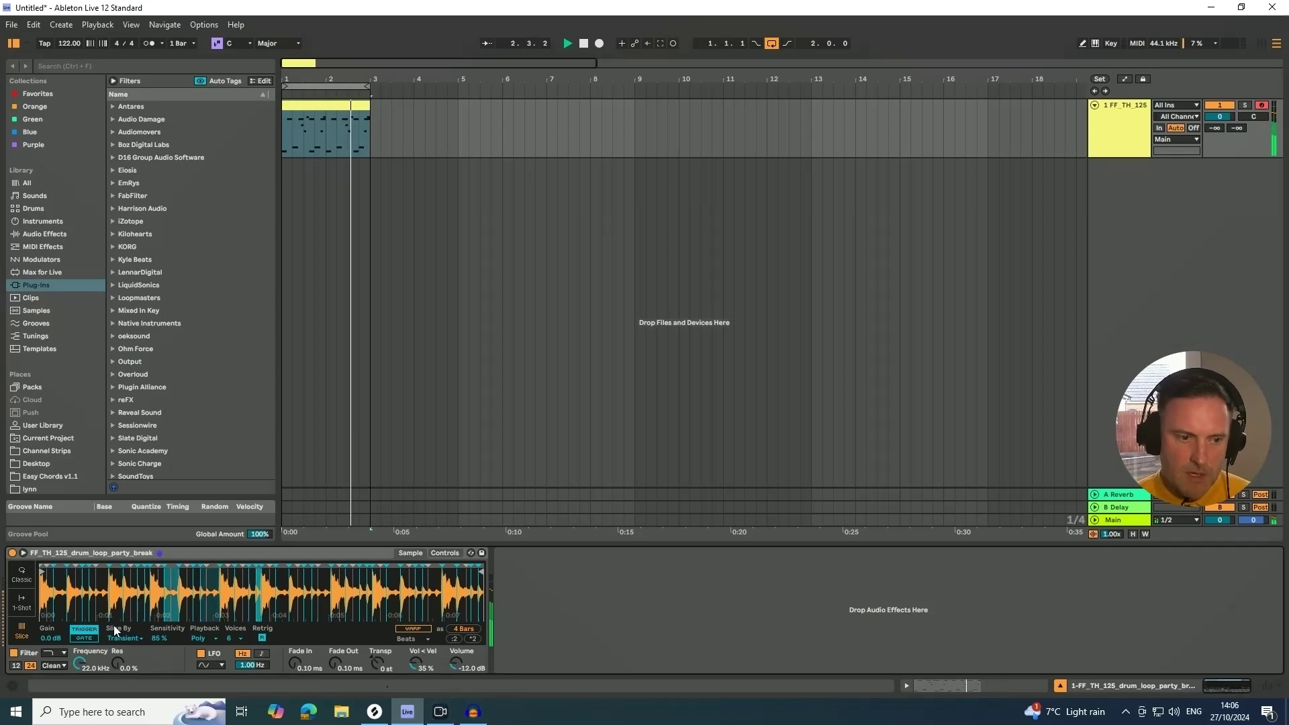
Step: Zoom in on the opening slices of Simpler's waveform and play the clip from the start
key(space)
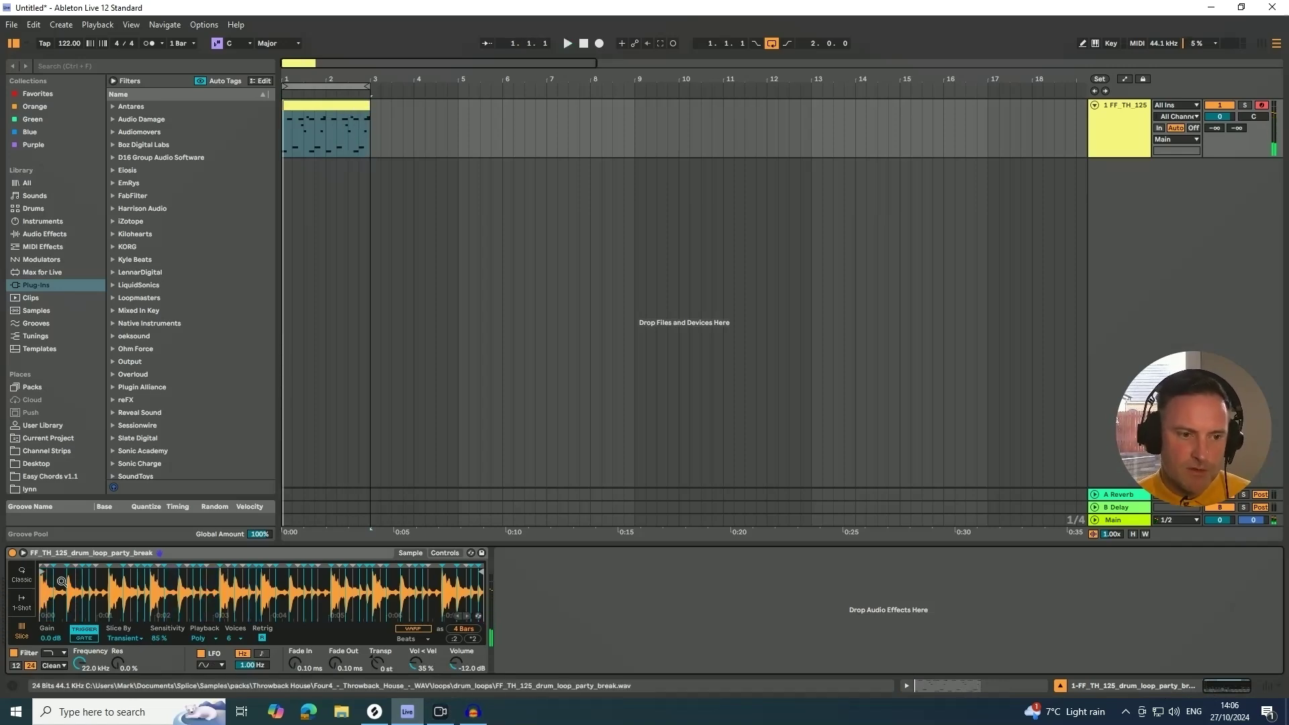
drag(60, 592, 60, 643)
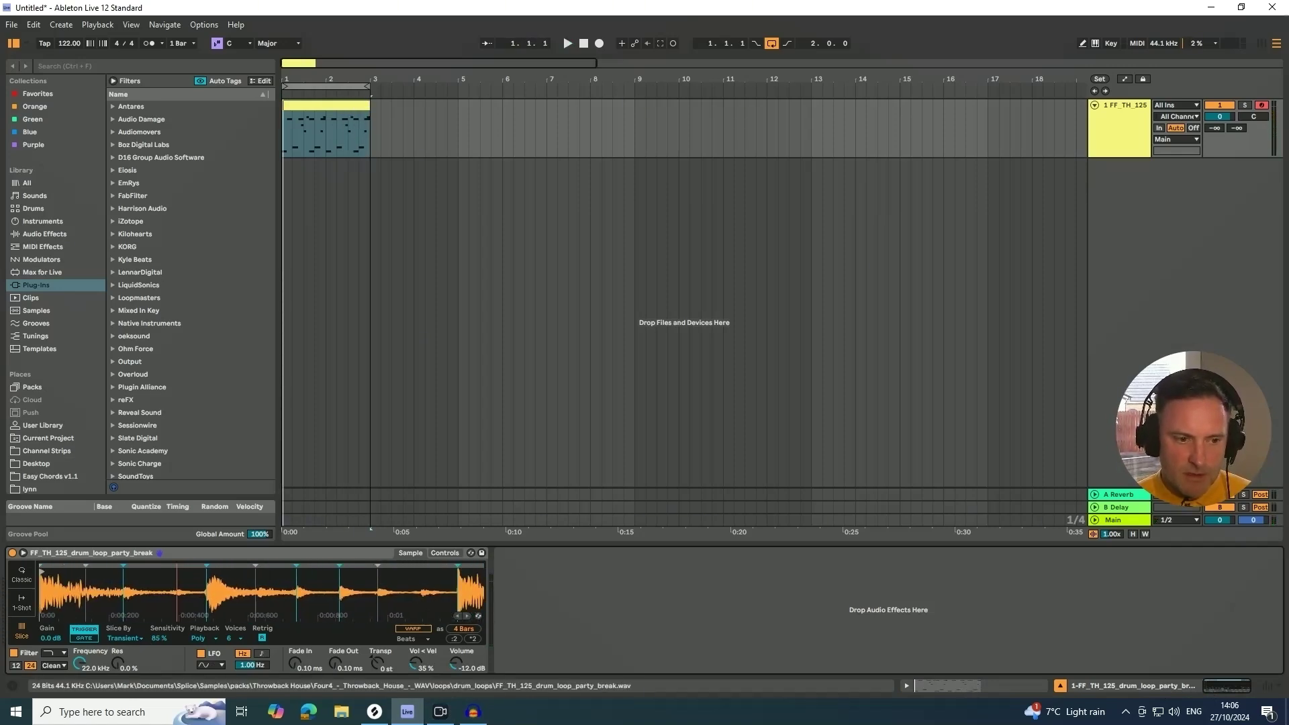
key(space)
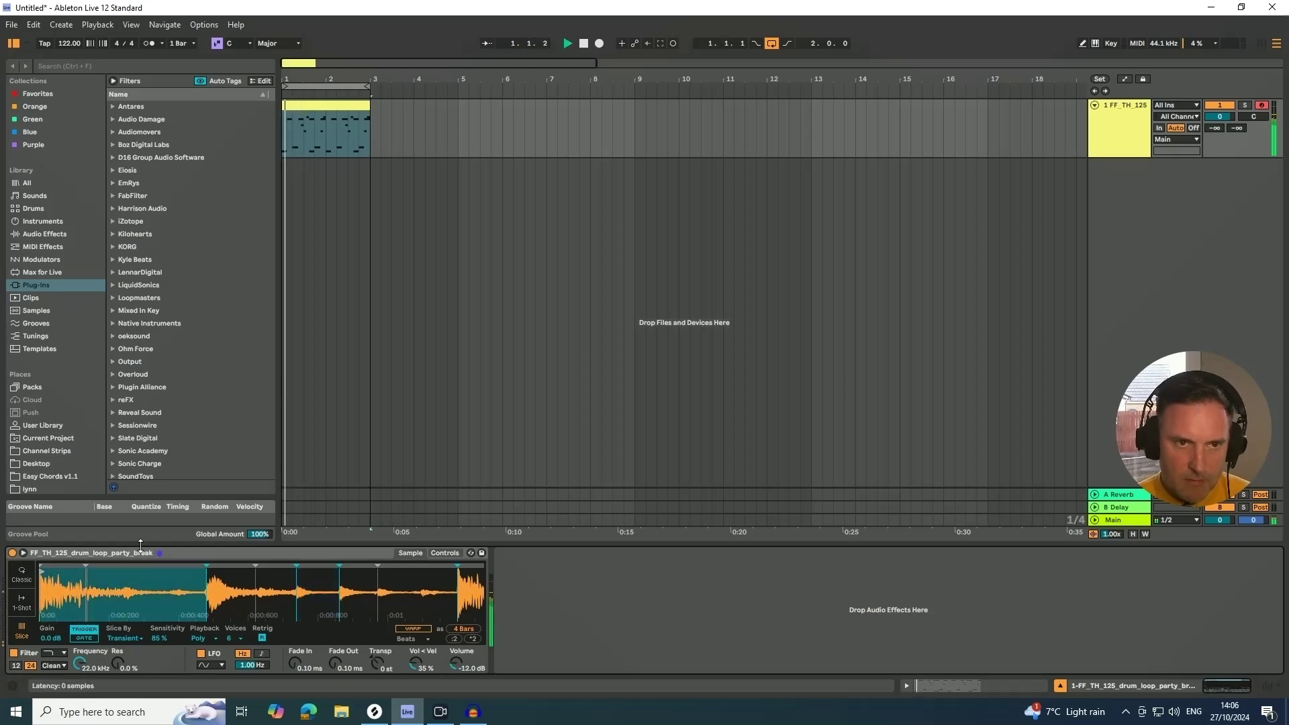
Step: Open the two-bar MIDI clip's notes and try to shorten the C1 note at 1.1.1
click(325, 109)
double_click(311, 110)
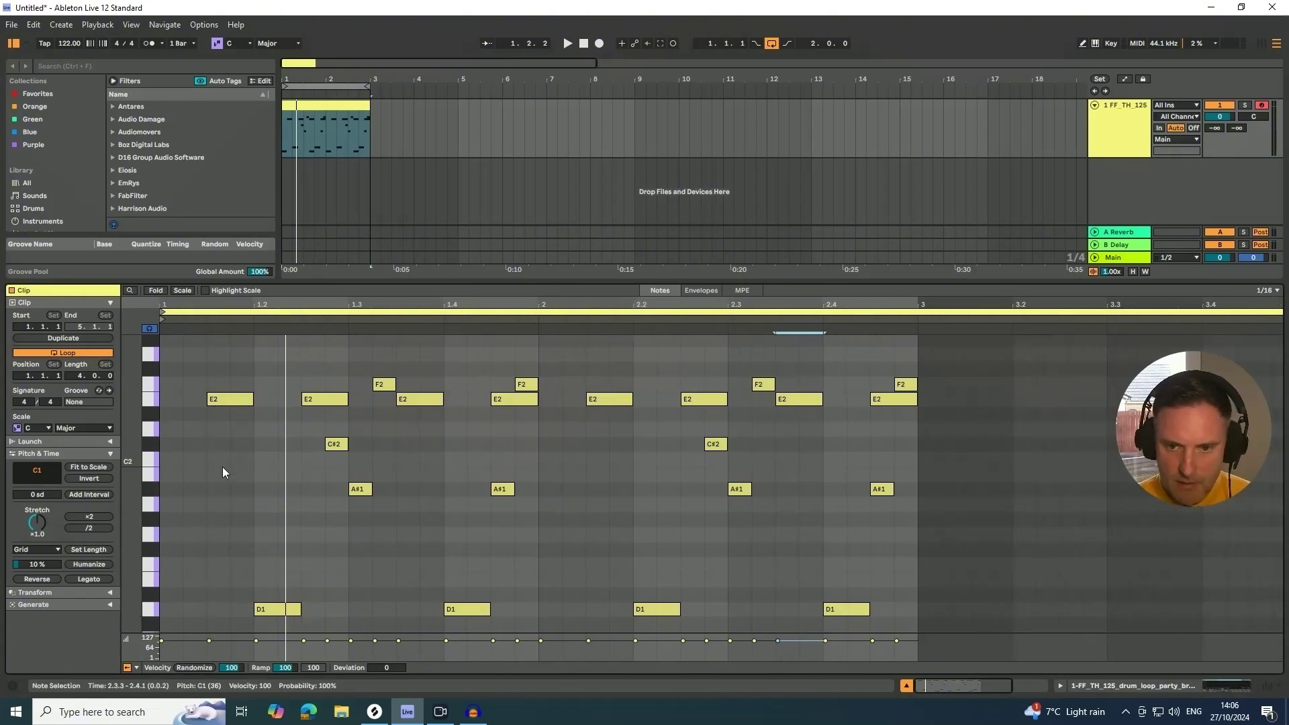
scroll(231, 485, down, 3)
scroll(231, 482, down, 2)
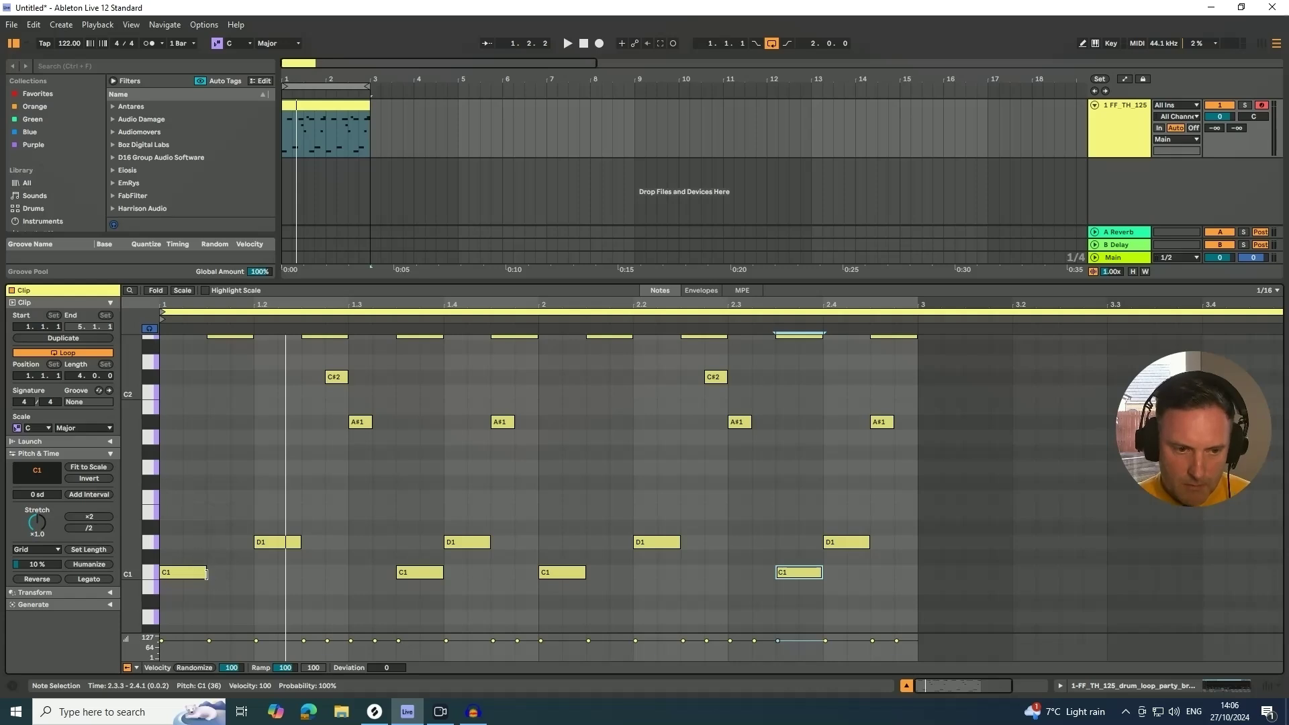
drag(206, 572, 183, 574)
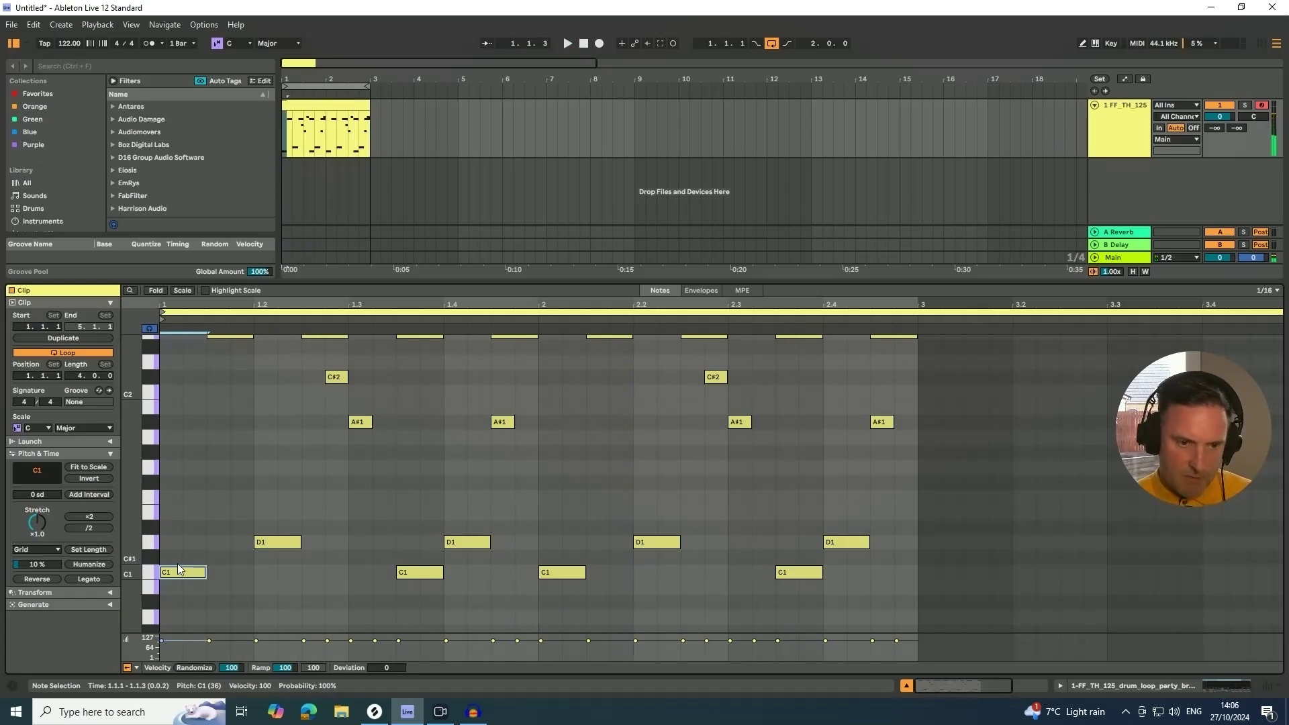
Step: Return to the drum loop's Simpler, play the clip, and enable Warp for the sample
click(1215, 687)
key(space)
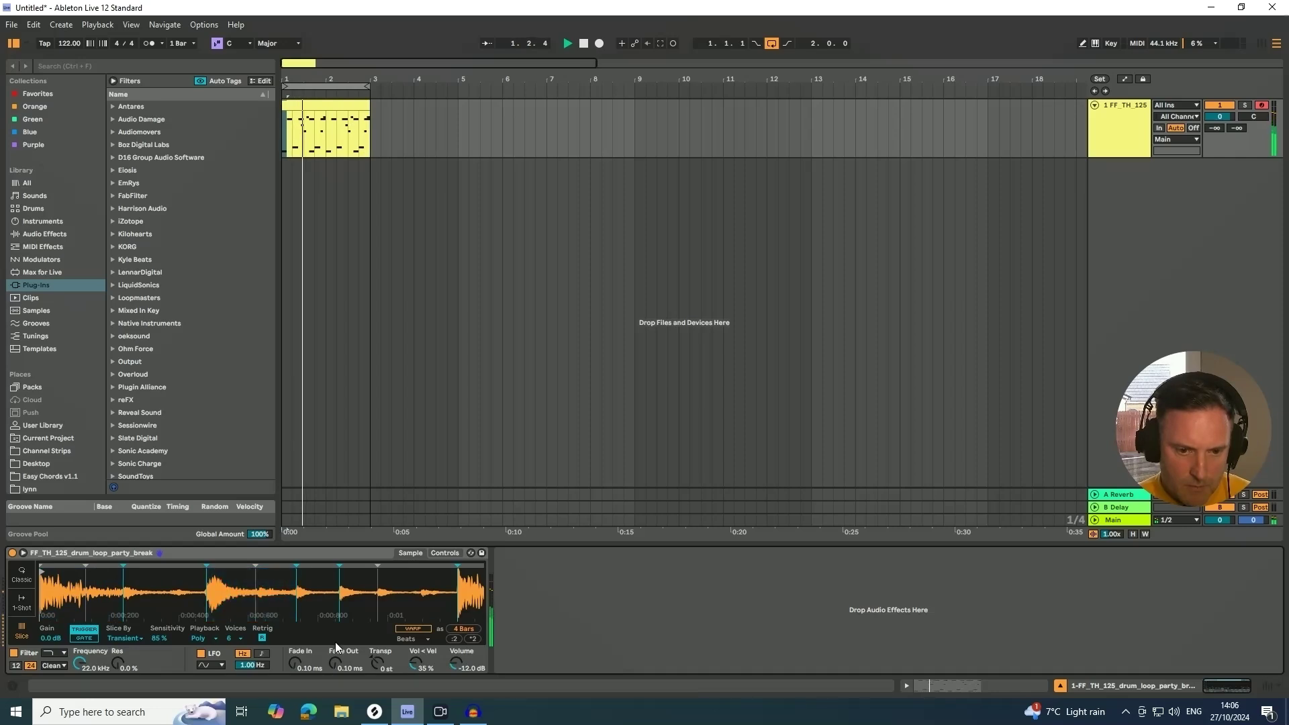
key(space)
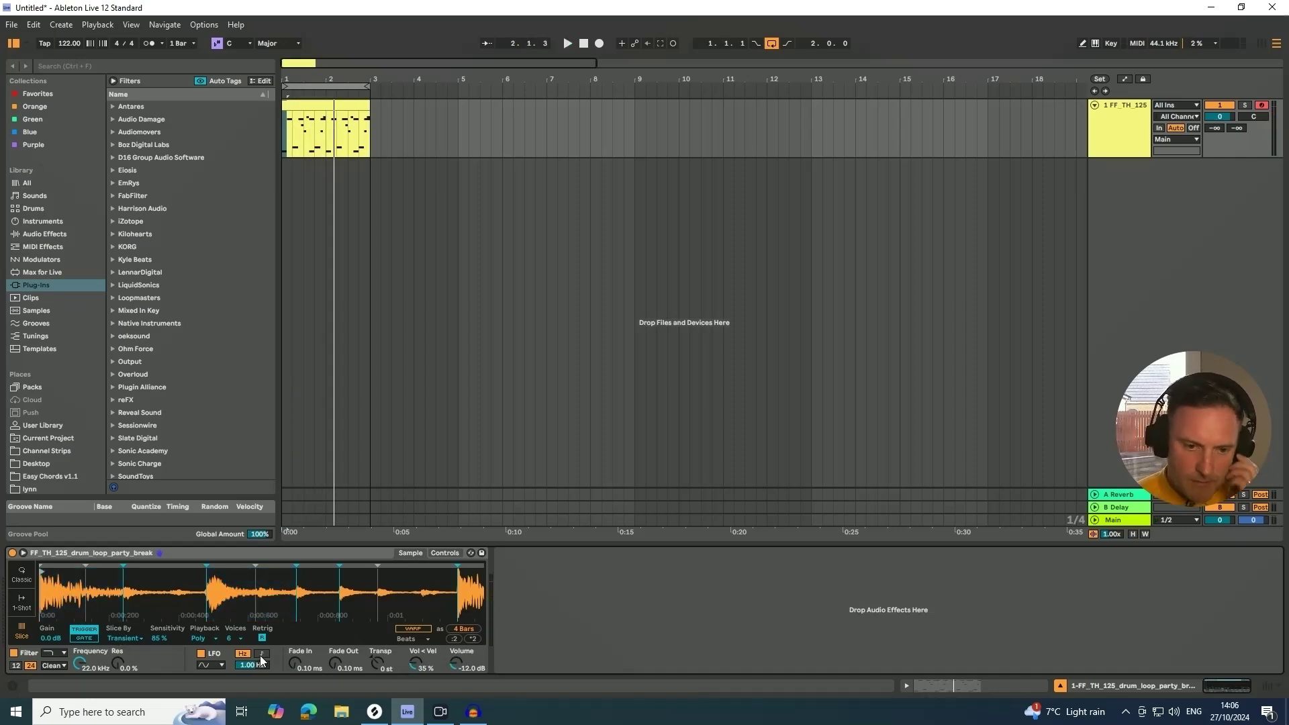
click(415, 630)
key(space)
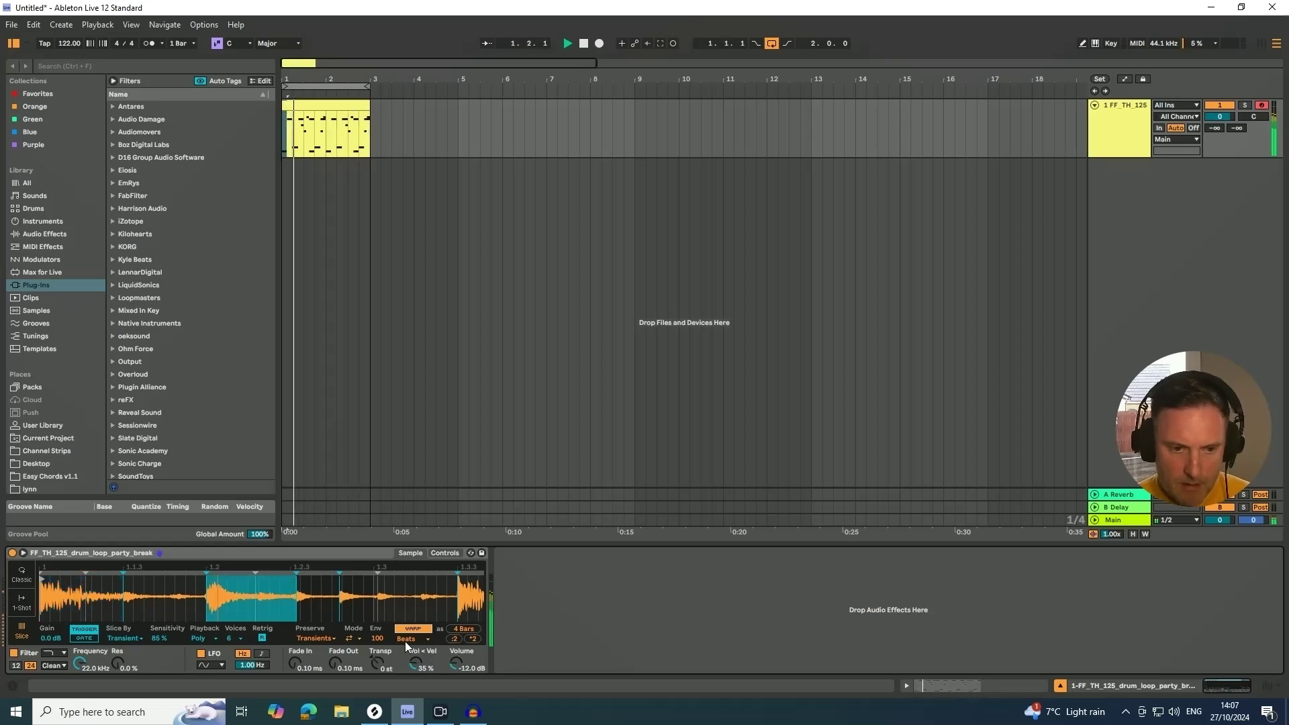
Step: Turn off transient looping in Simpler, set the warp envelope to 86 and Fade Out to 24.4 ms
click(348, 637)
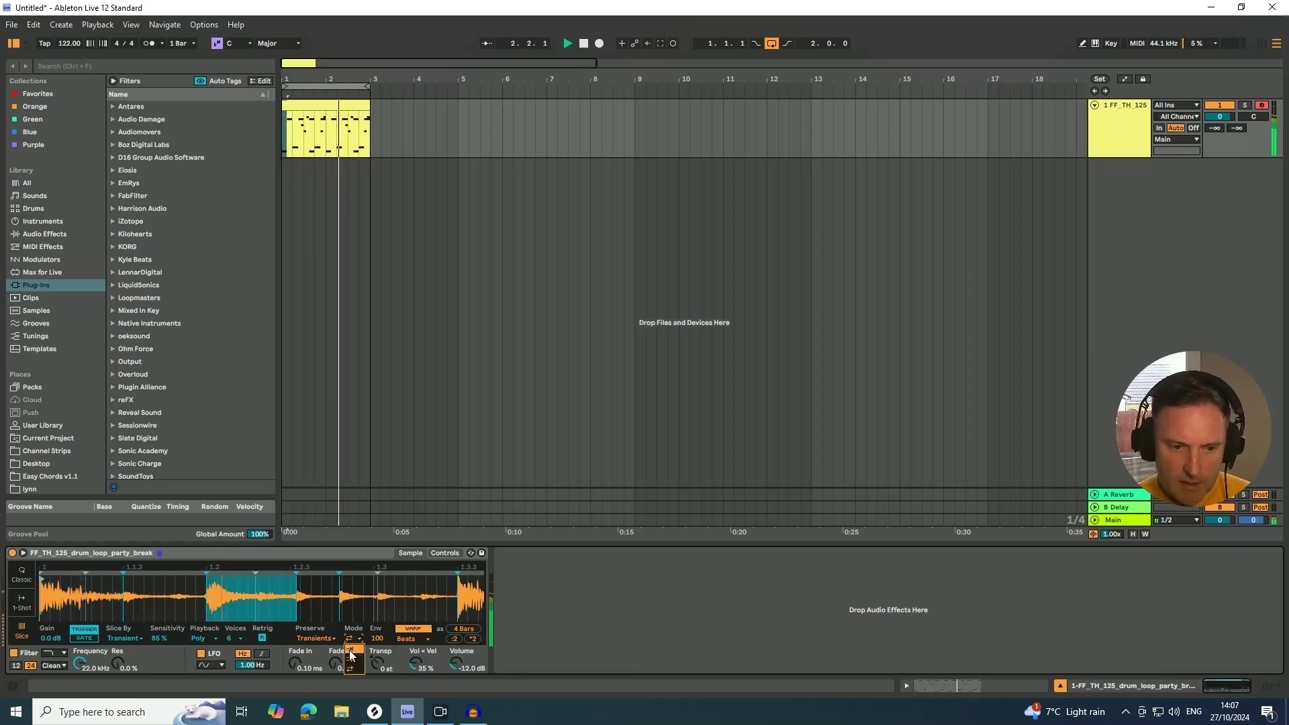
click(350, 650)
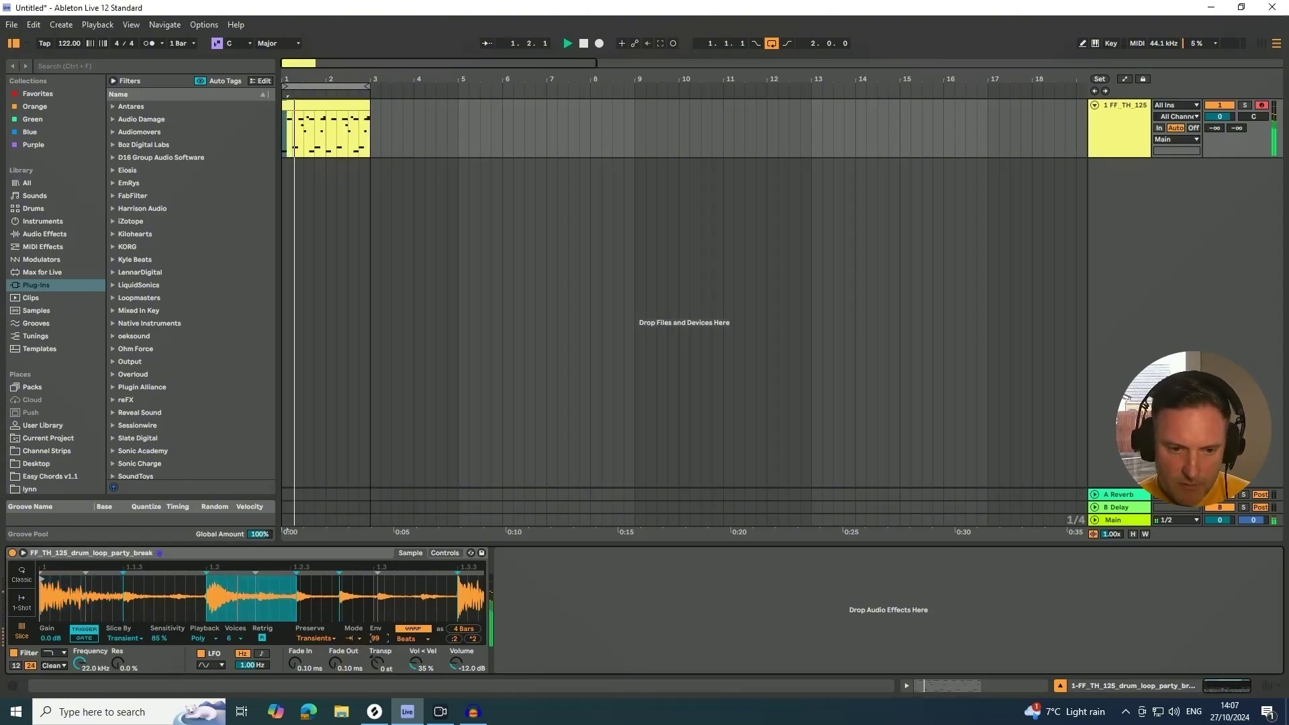
mouse_move(375, 638)
mouse_down()
mouse_move(375, 679)
mouse_move(375, 613)
mouse_move(376, 635)
mouse_up()
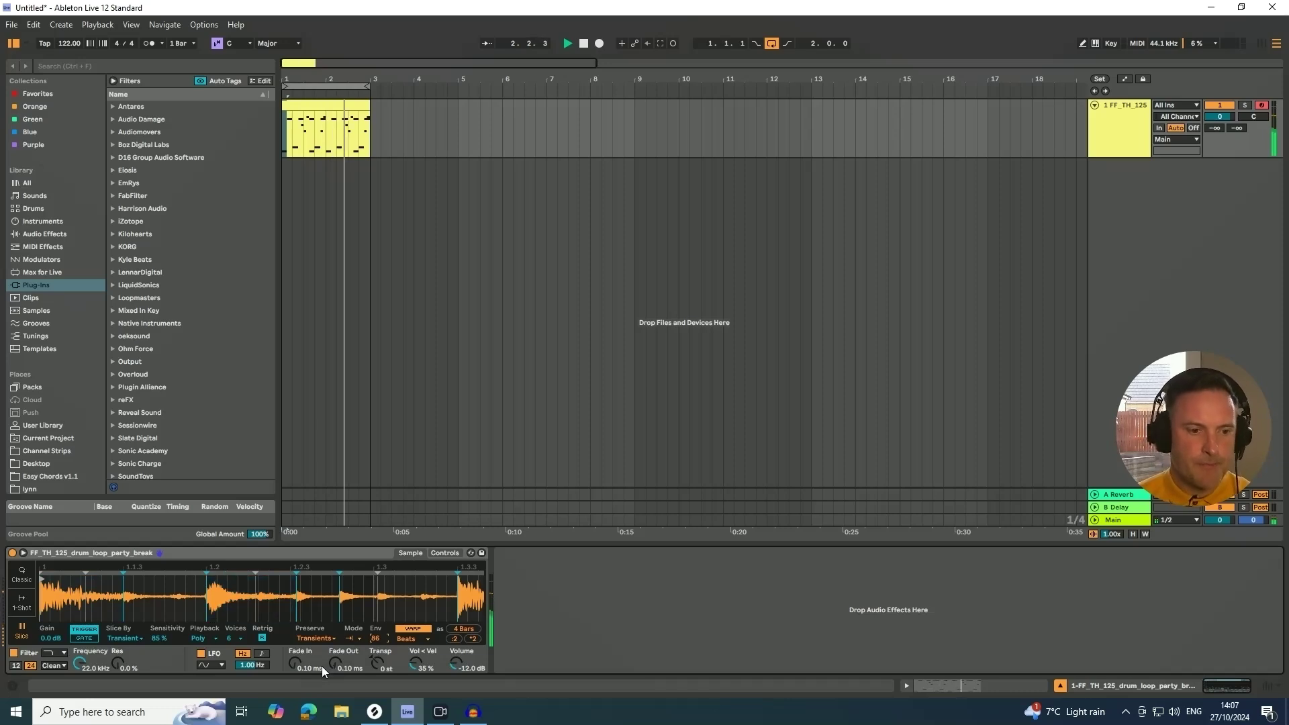
mouse_move(335, 663)
mouse_down()
mouse_move(335, 629)
mouse_move(335, 647)
mouse_up()
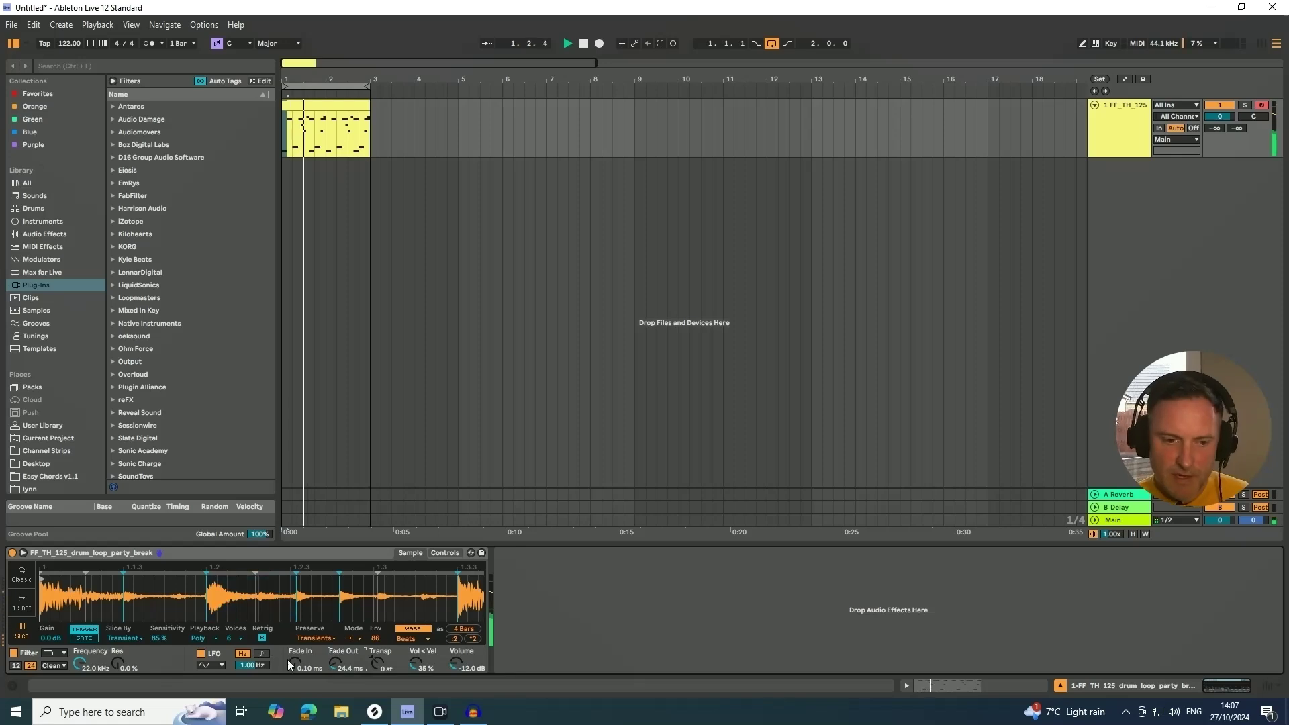
Step: Set Simpler's filter circuit to OSR with Drive 5.71 dB, Frequency 17.0 kHz and Resonance 12%
click(56, 666)
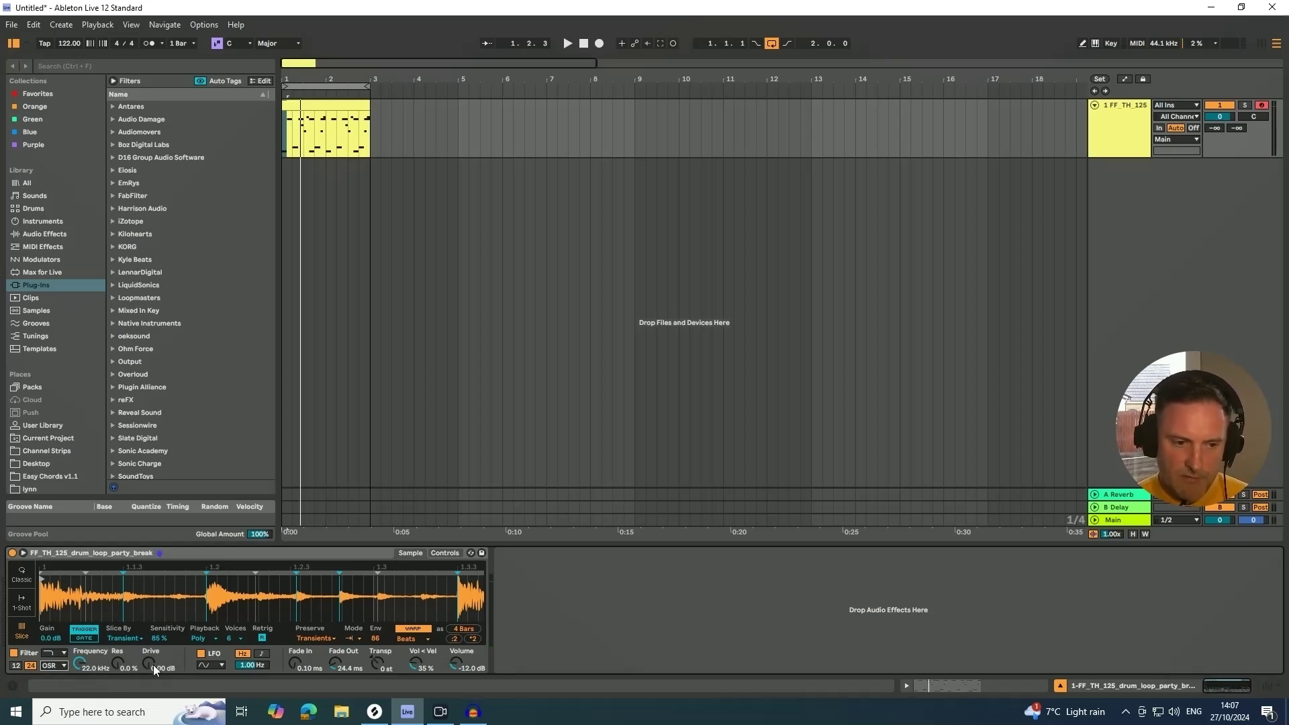
drag(151, 666, 80, 672)
key(space)
click(81, 665)
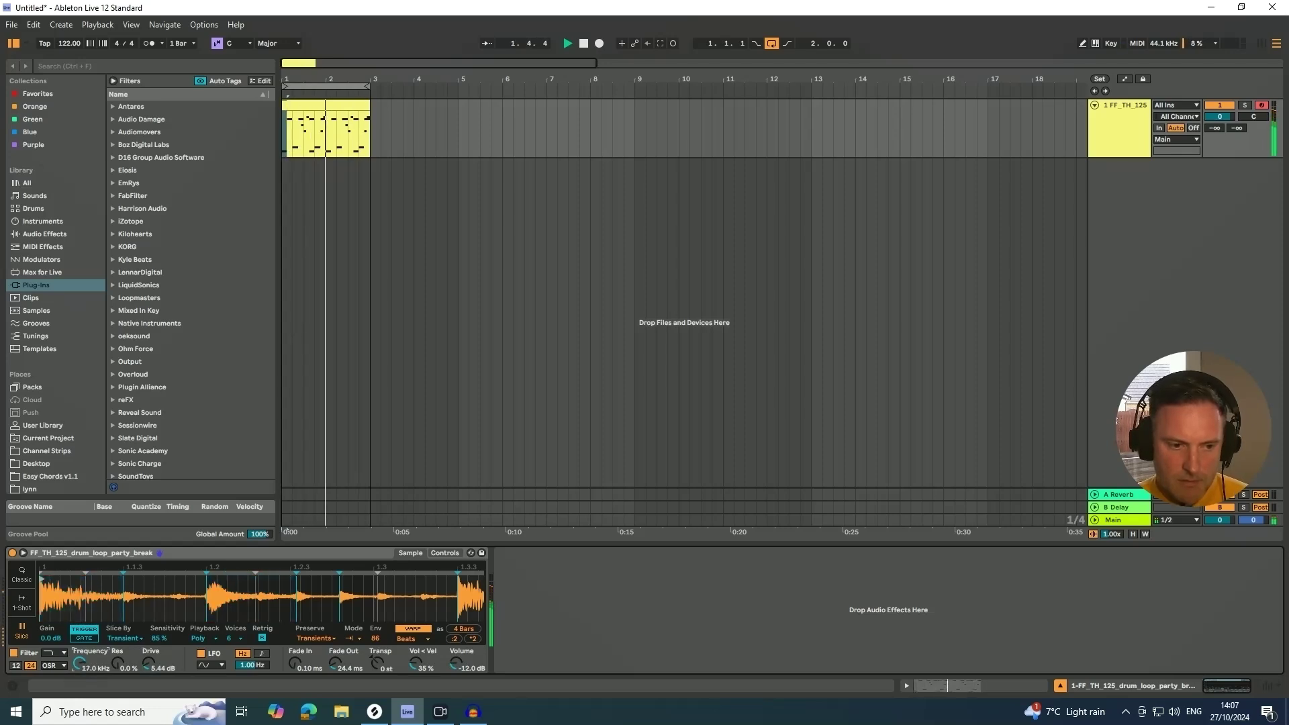
drag(120, 666, 146, 661)
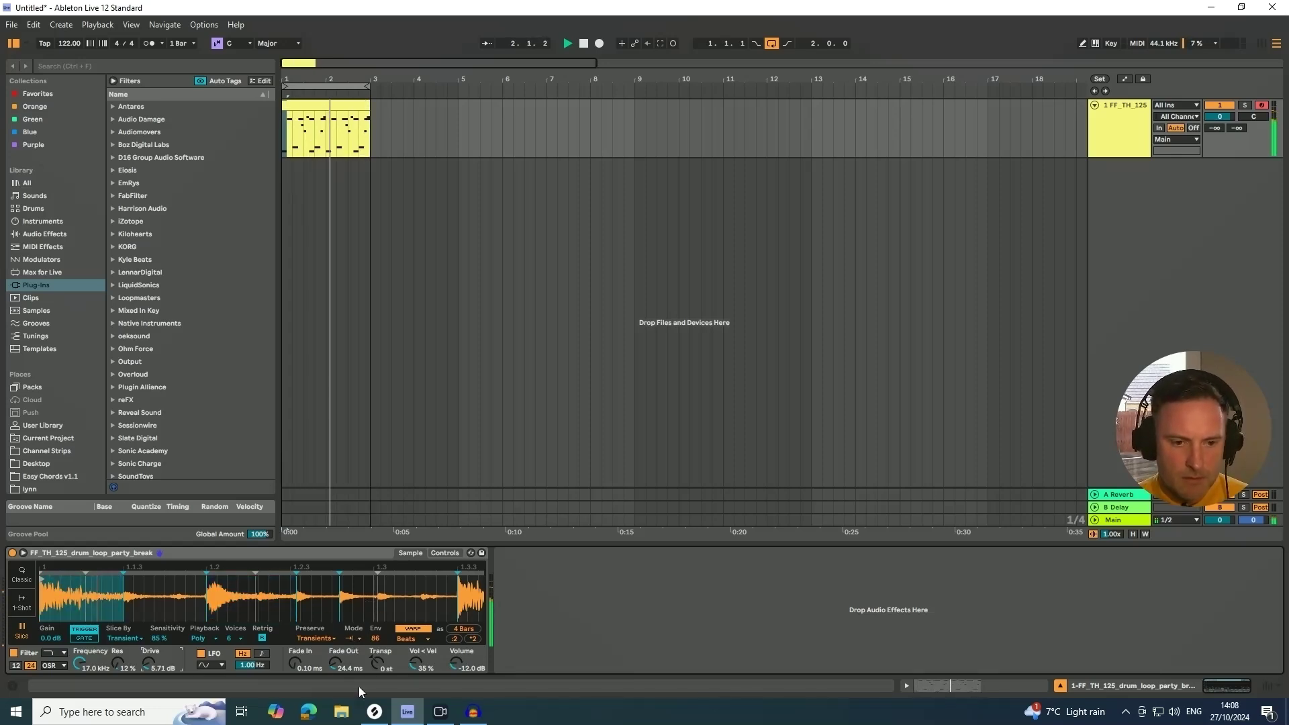
Step: Set Simpler's Fade In to 0.00 ms and Fade Out to 3.91 ms, and try the Gate trigger mode
mouse_move(336, 667)
mouse_down()
mouse_move(337, 649)
mouse_move(336, 682)
mouse_move(317, 656)
mouse_move(317, 674)
mouse_up()
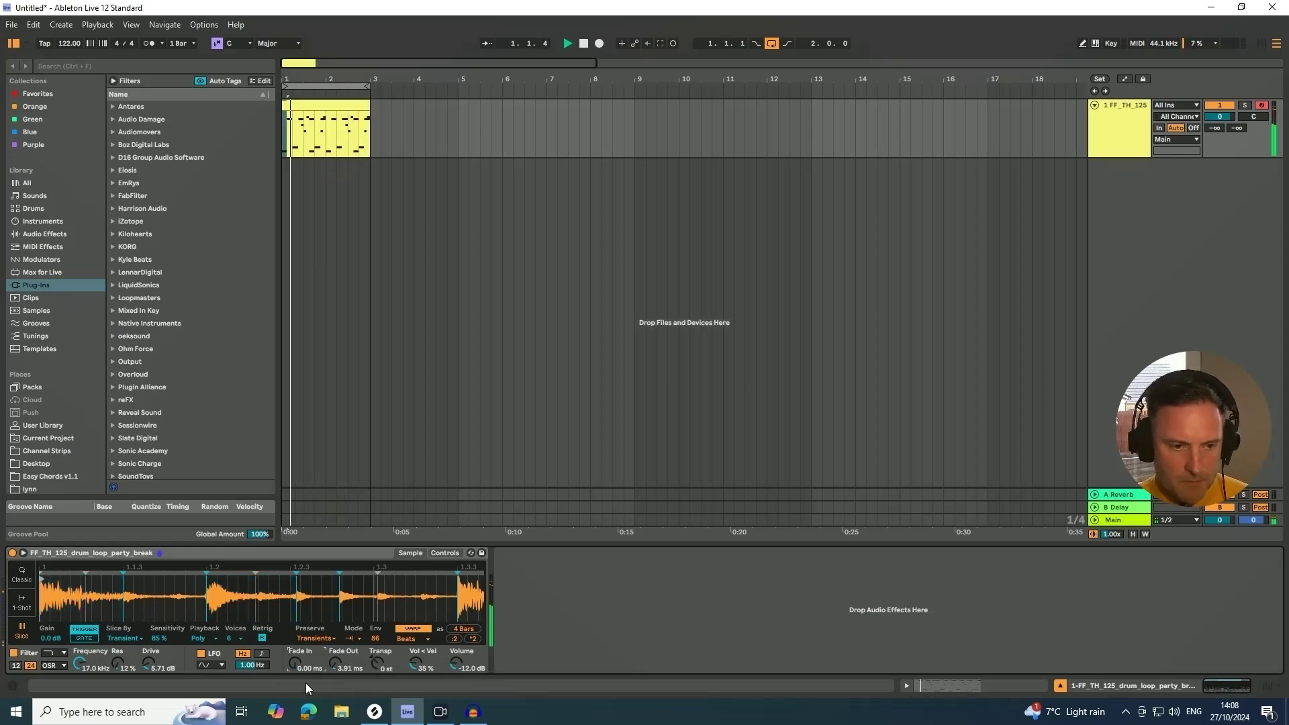
click(87, 640)
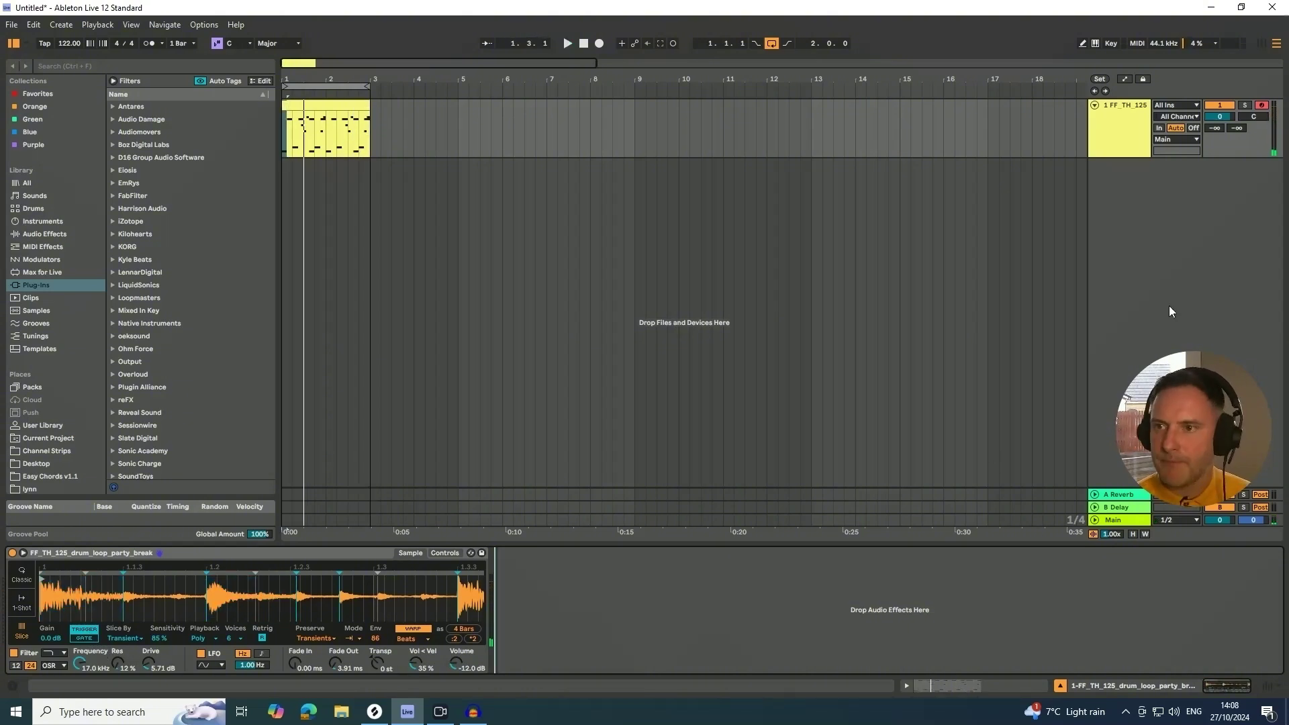
click(599, 299)
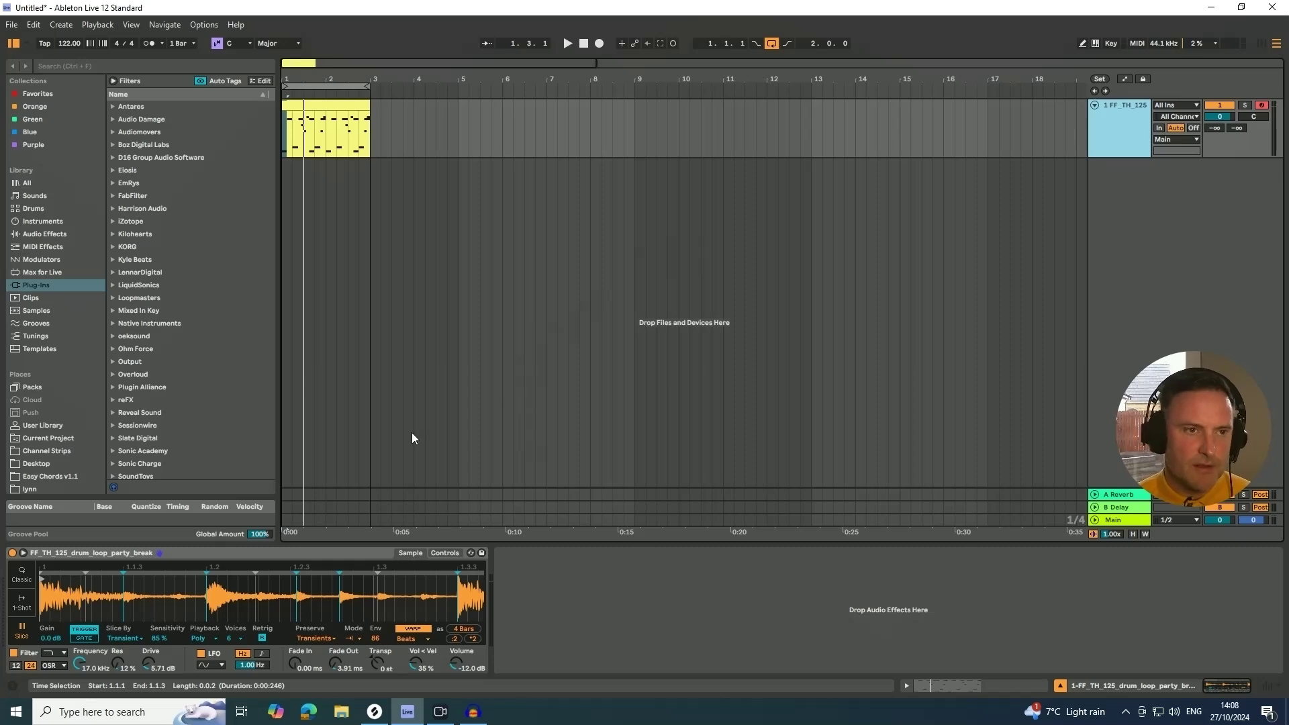
Step: Search the audio effects for "eq" and add EQ Eight after Simpler
click(82, 67)
text(eq)
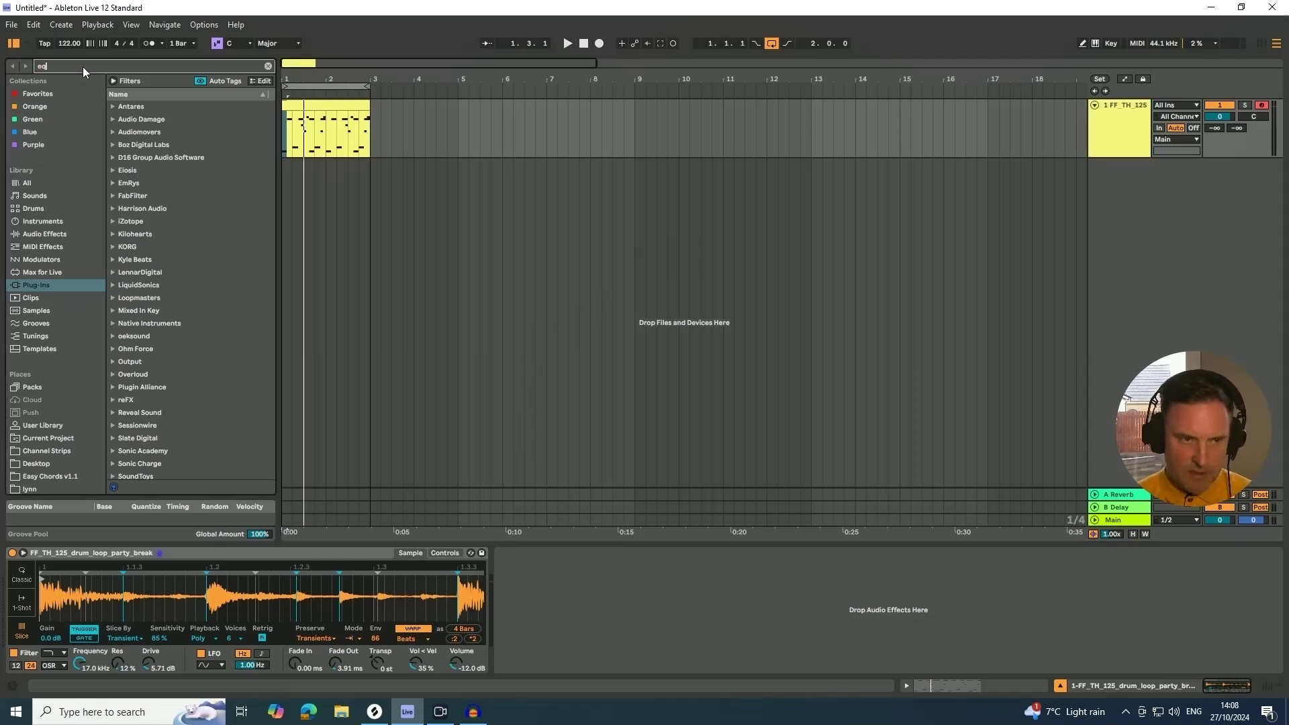
click(37, 223)
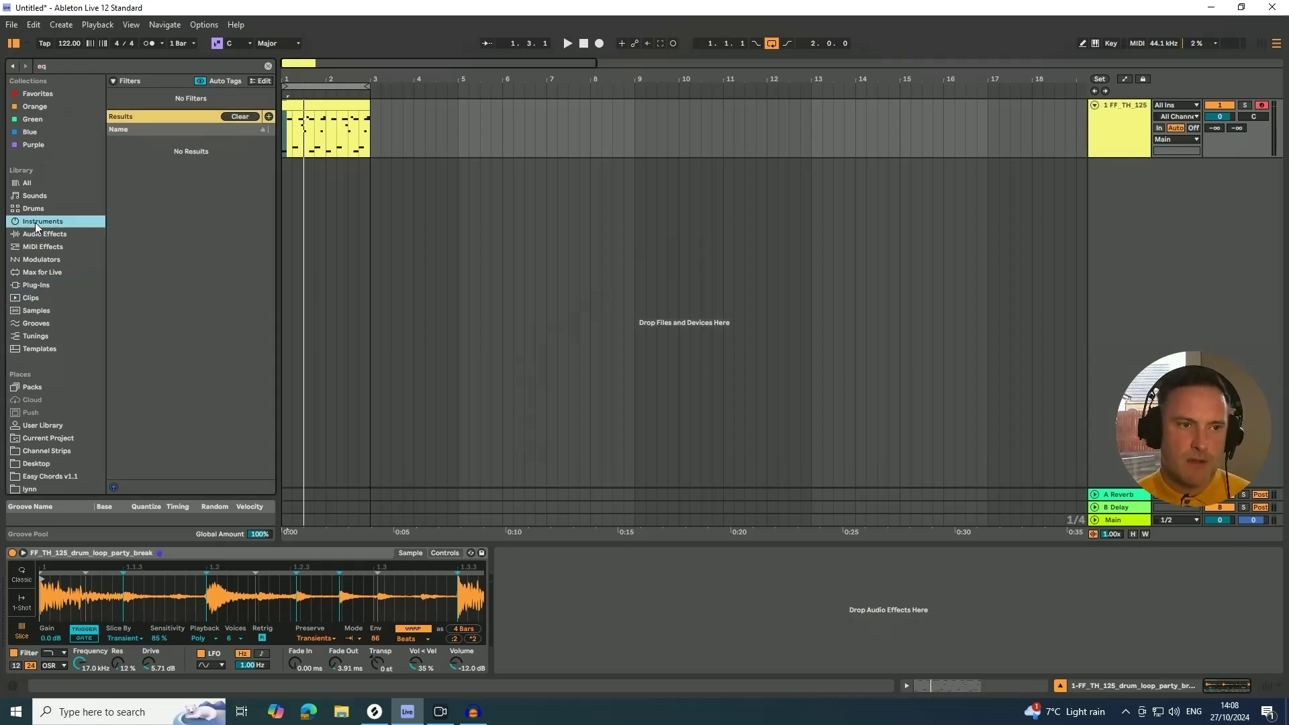
click(34, 237)
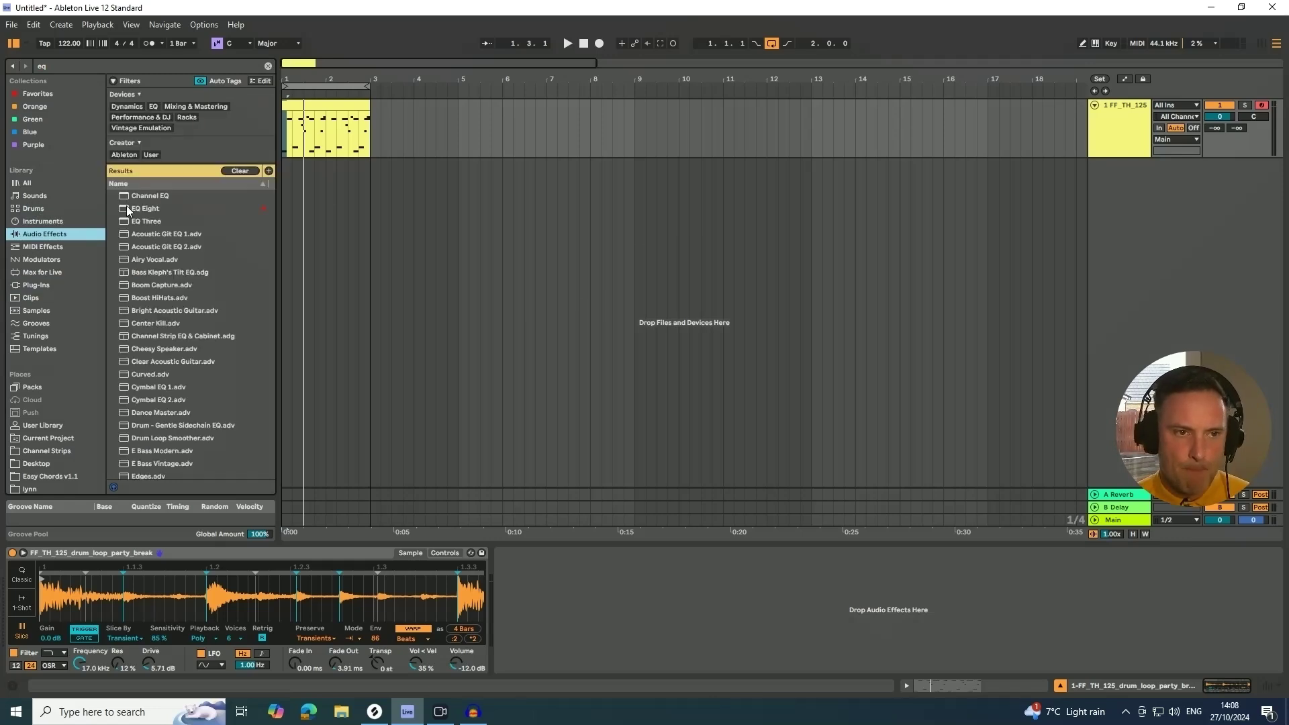
drag(126, 207, 547, 609)
Step: Apply a low cut at 177 Hz with EQ Eight's first band and play the result
click(542, 656)
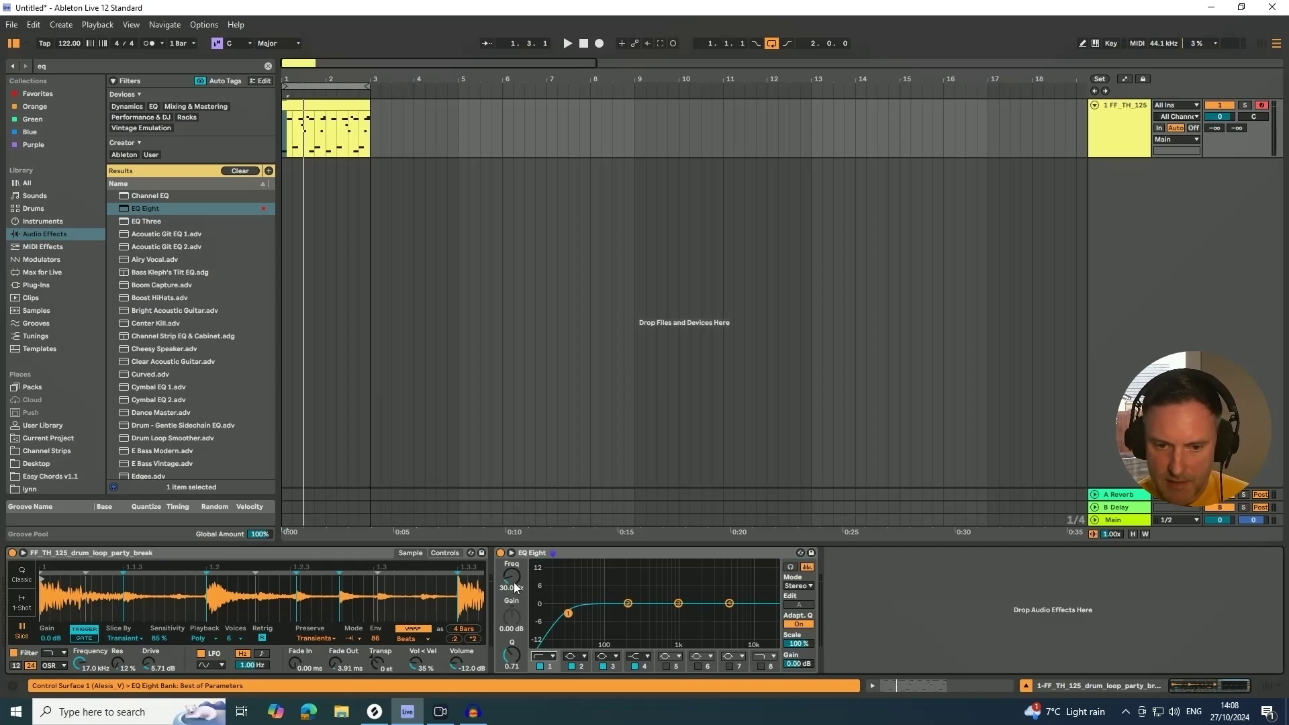
drag(514, 582, 513, 558)
key(space)
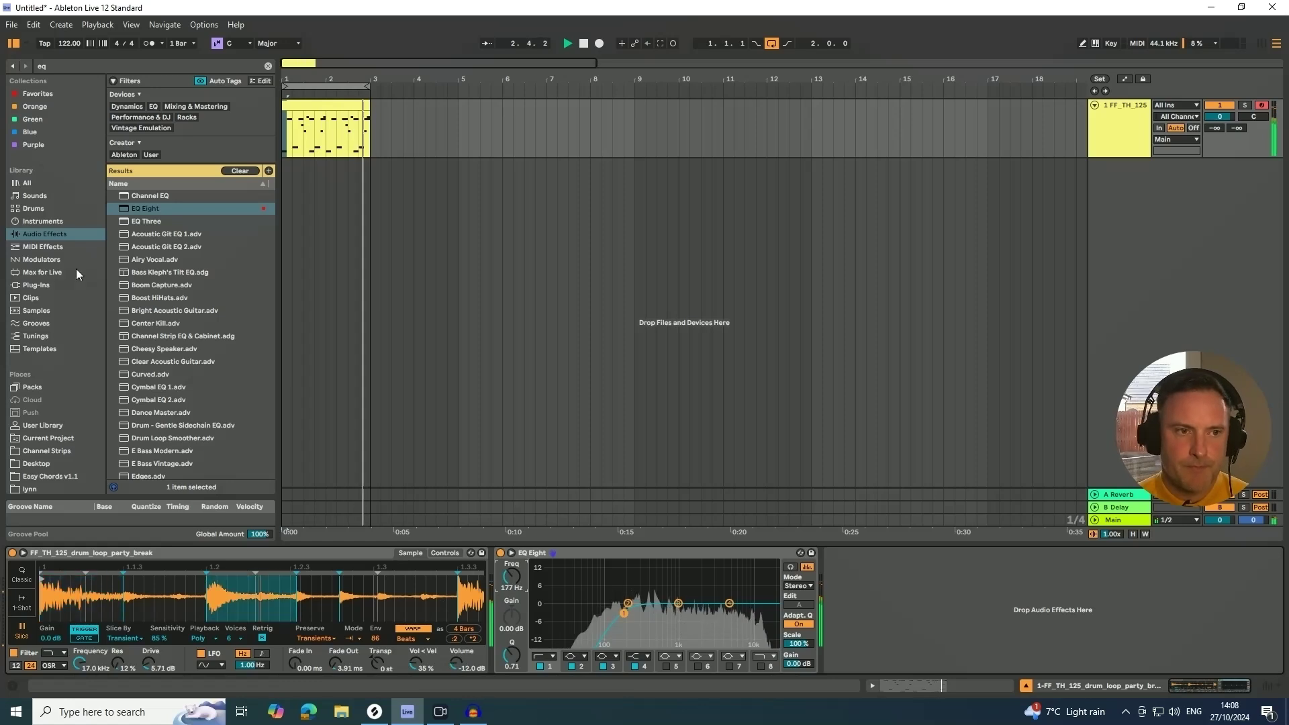
key(space)
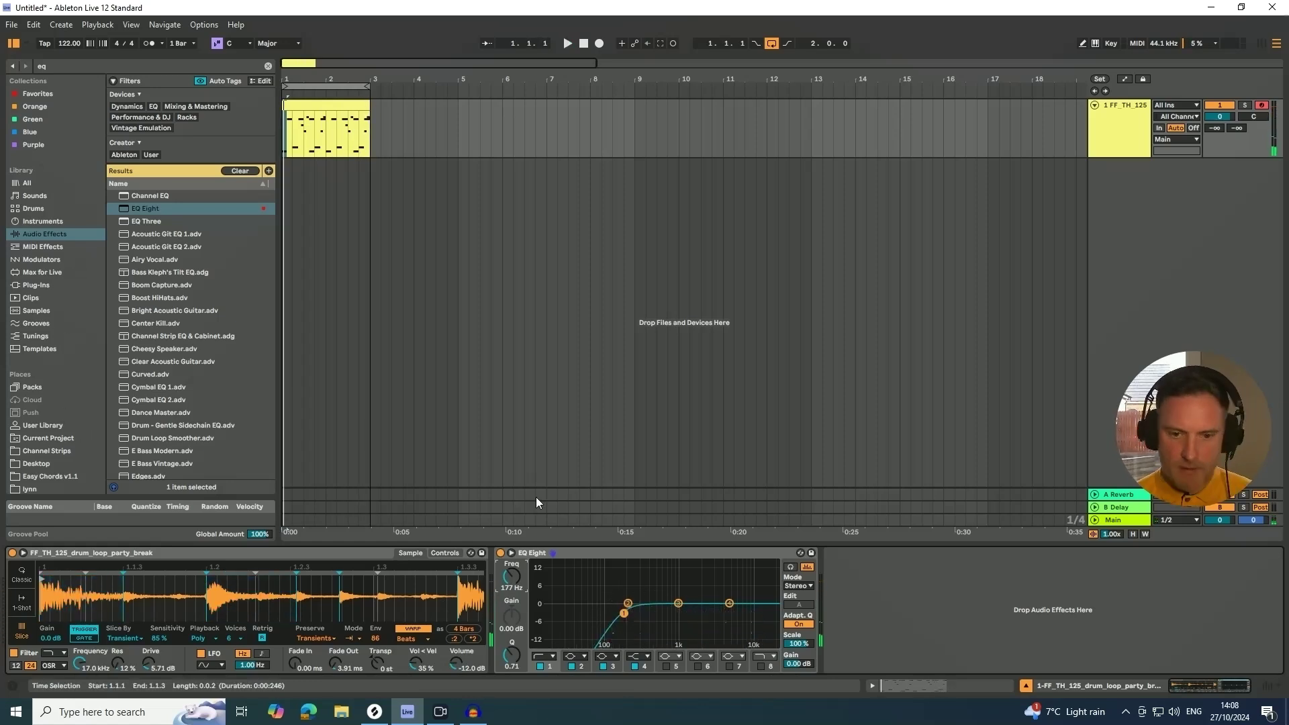
Step: Search the audio effects for "rev" and add Reverb after EQ Eight
key(ctrl+f)
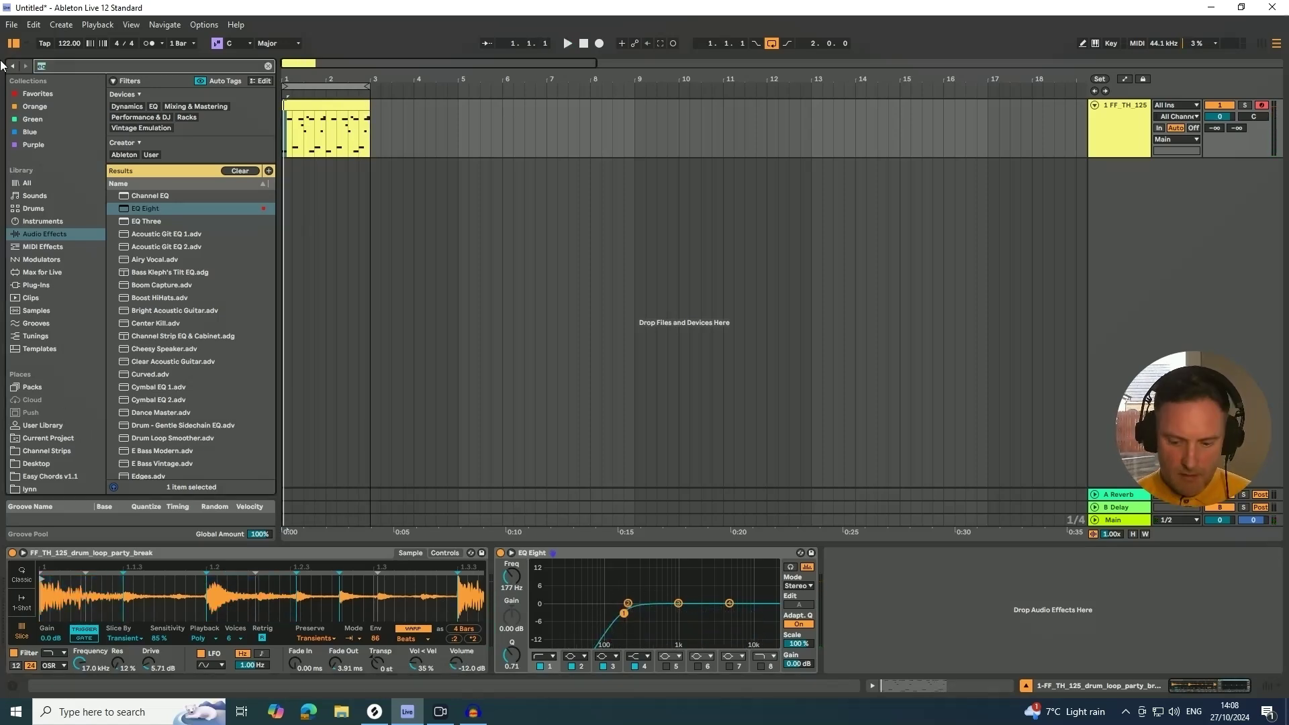
text(rev)
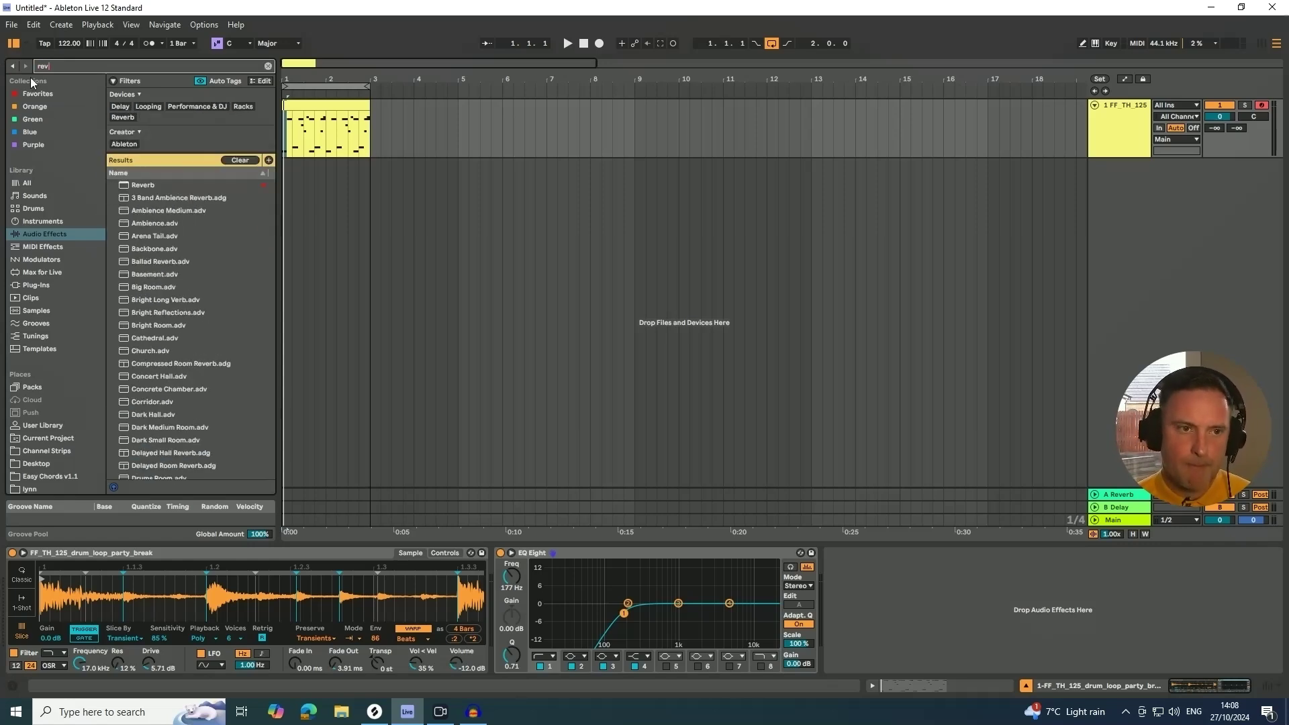
click(141, 185)
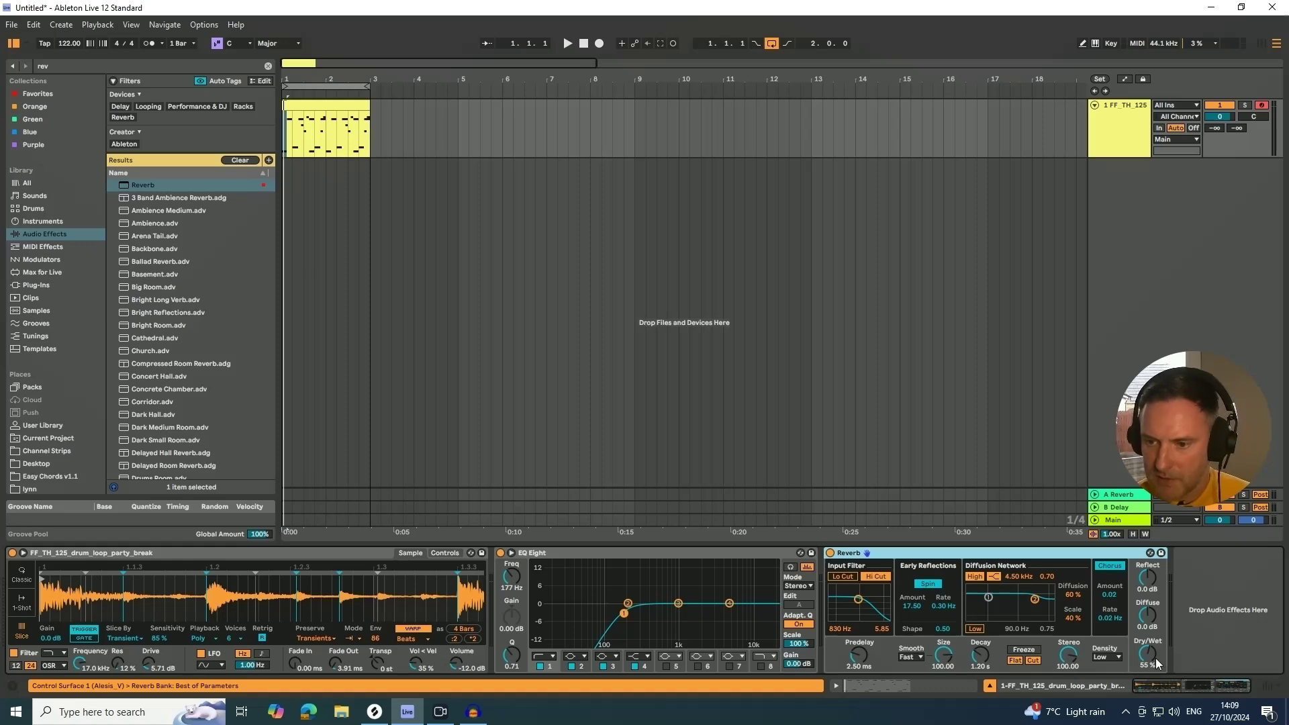
Step: Set the Reverb's Decay to 620 ms and Dry/Wet to 29% during playback, and compare with the effect bypassed
key(space)
drag(980, 655, 980, 674)
drag(1150, 654, 1150, 675)
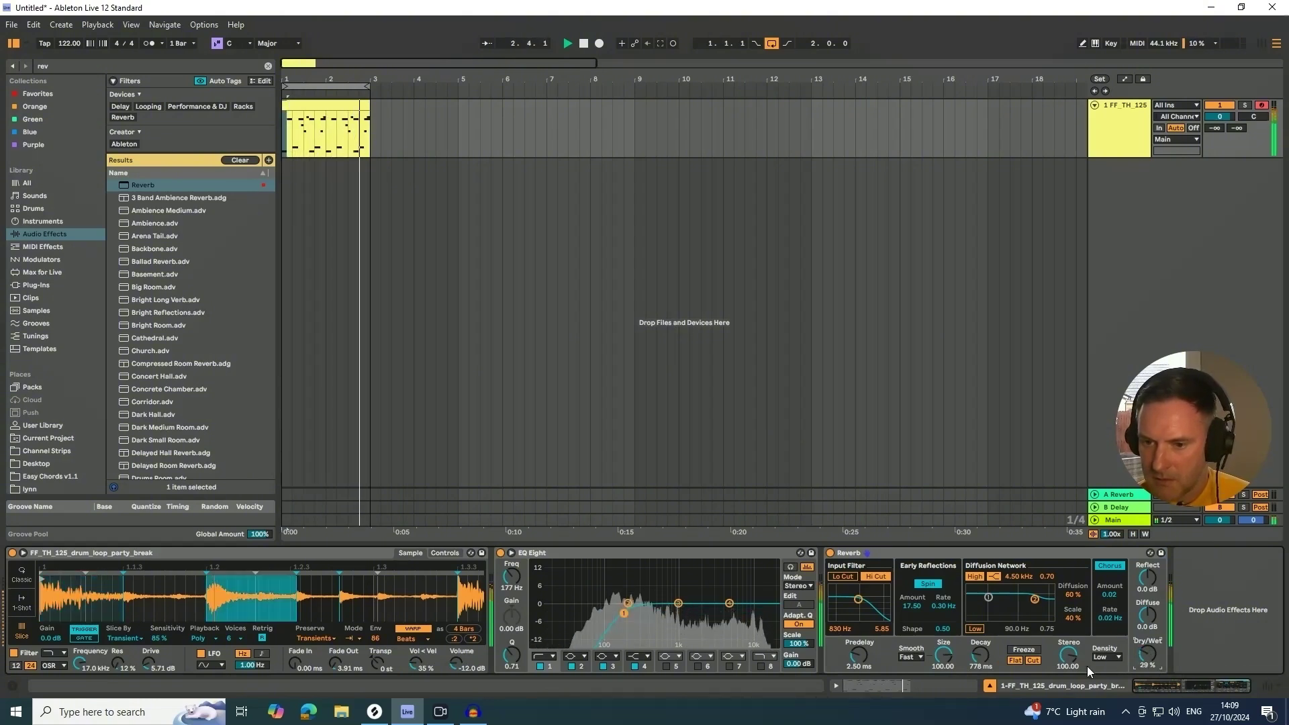
drag(980, 665, 980, 675)
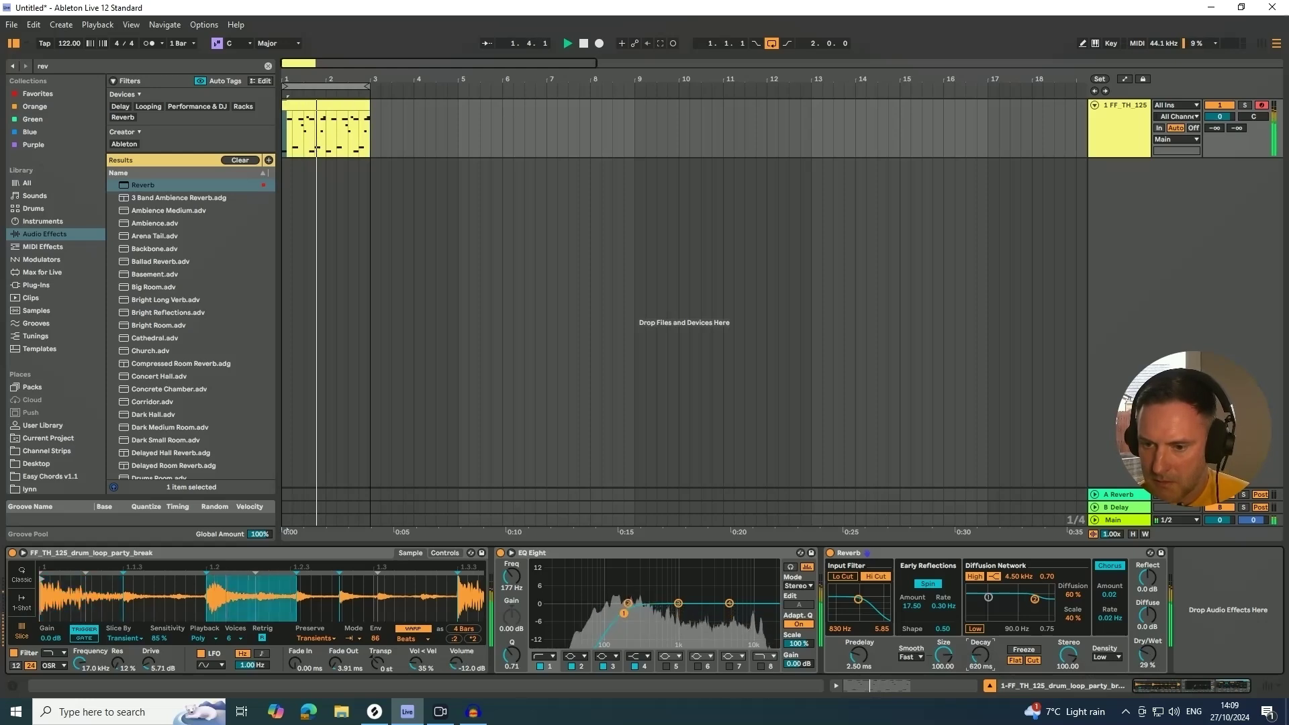
click(831, 553)
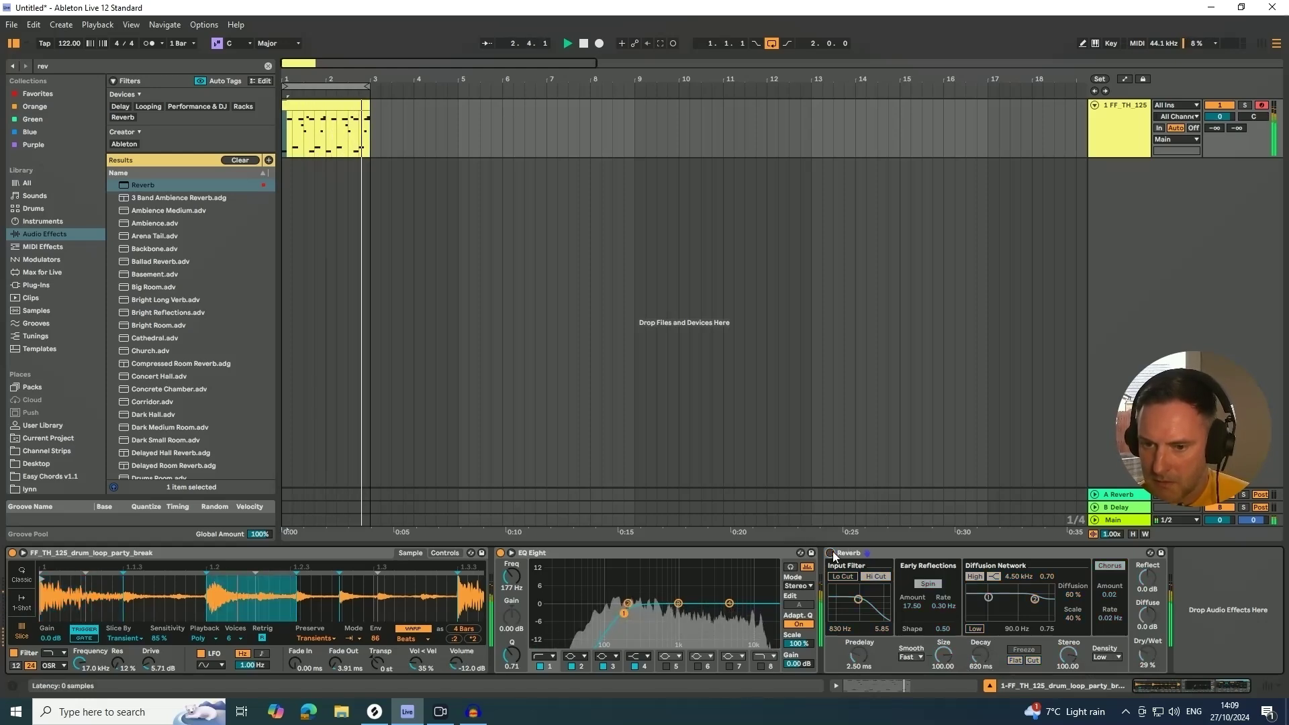
click(830, 553)
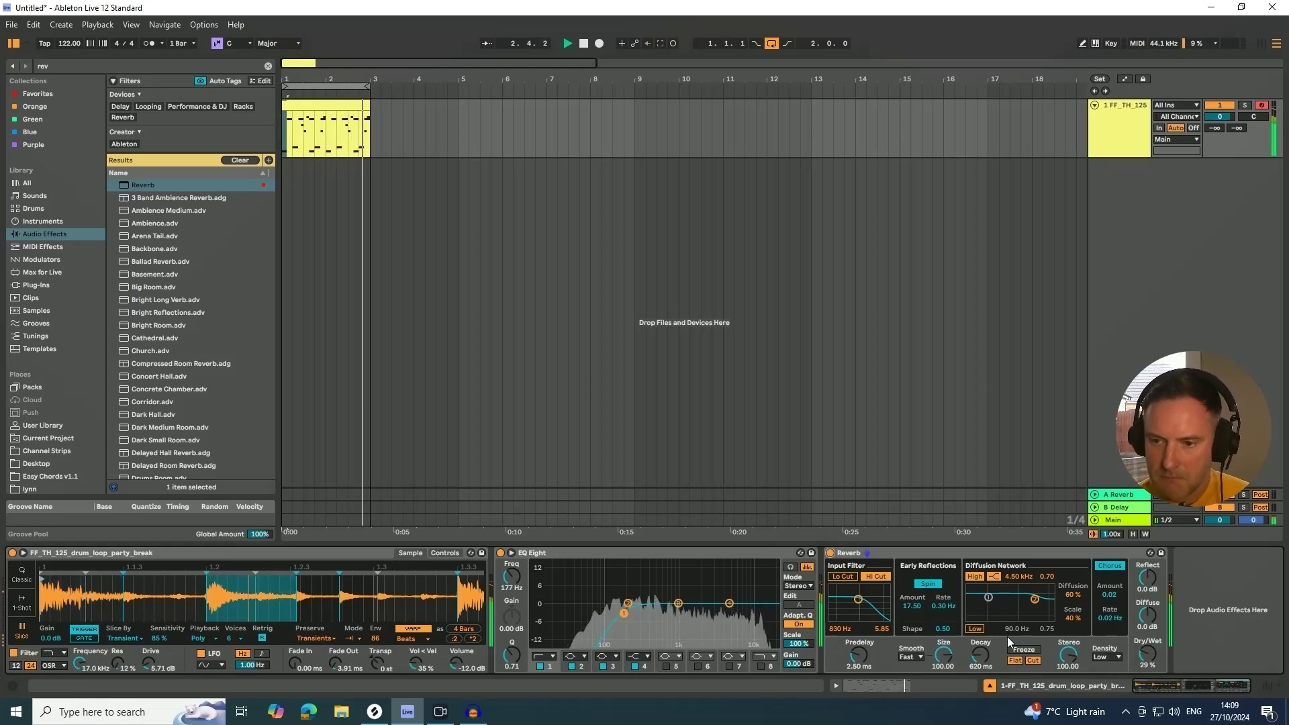
Step: Set the Reverb's Size to 64.33 while the loop plays
mouse_move(943, 654)
mouse_down()
mouse_move(944, 716)
mouse_move(944, 660)
mouse_up()
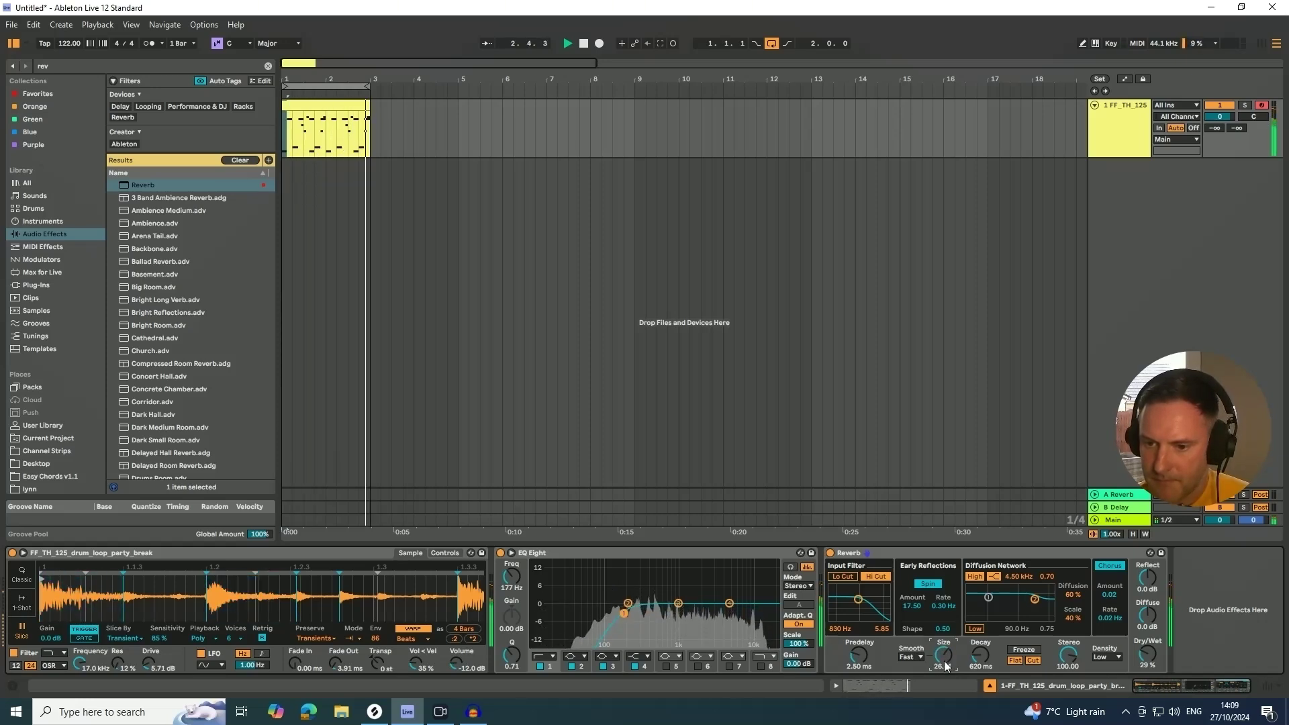
scroll(944, 660, up, 5)
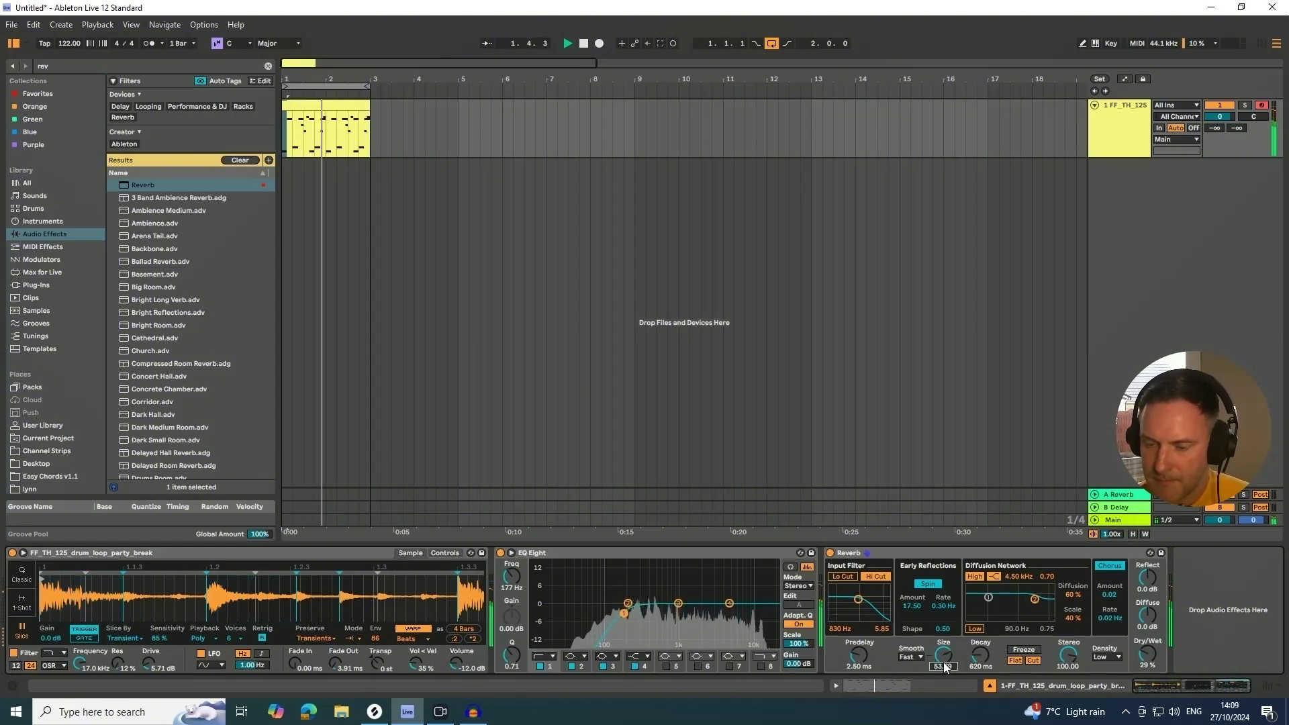
scroll(944, 663, up, 2)
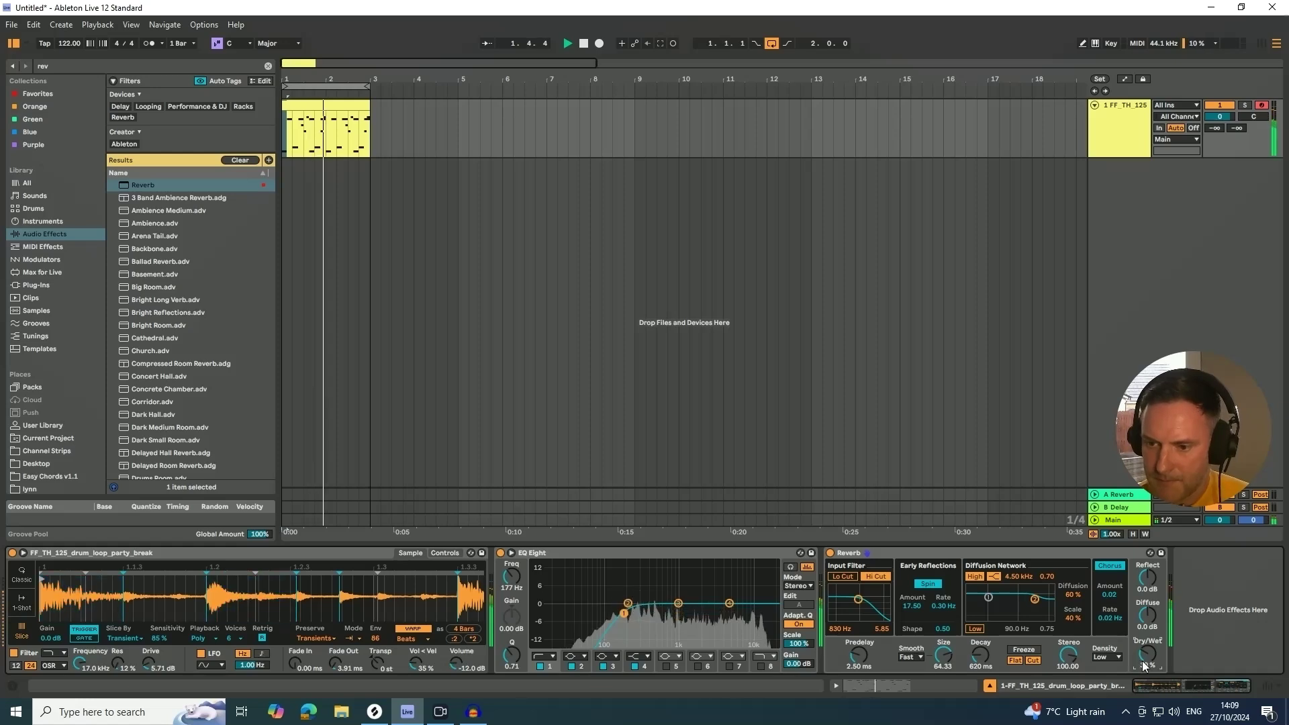
Step: Compare the playing loop with the Reverb bypassed and active
click(830, 553)
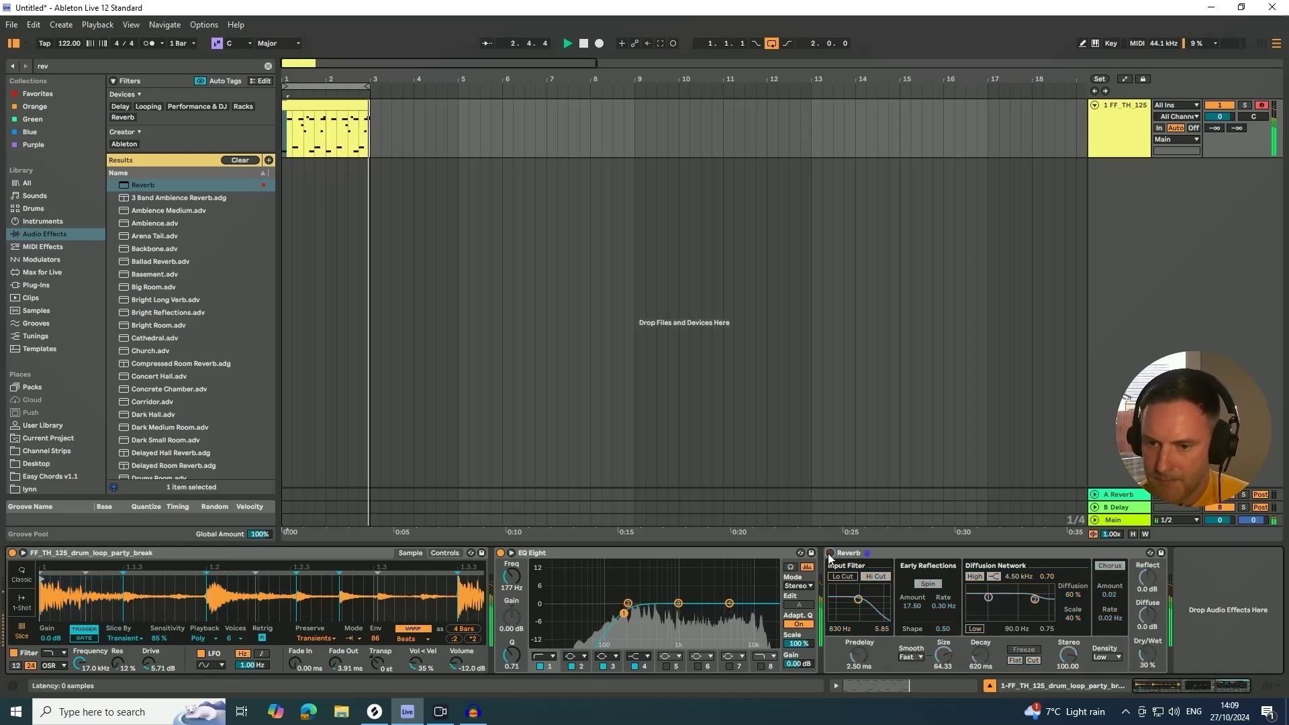
click(830, 553)
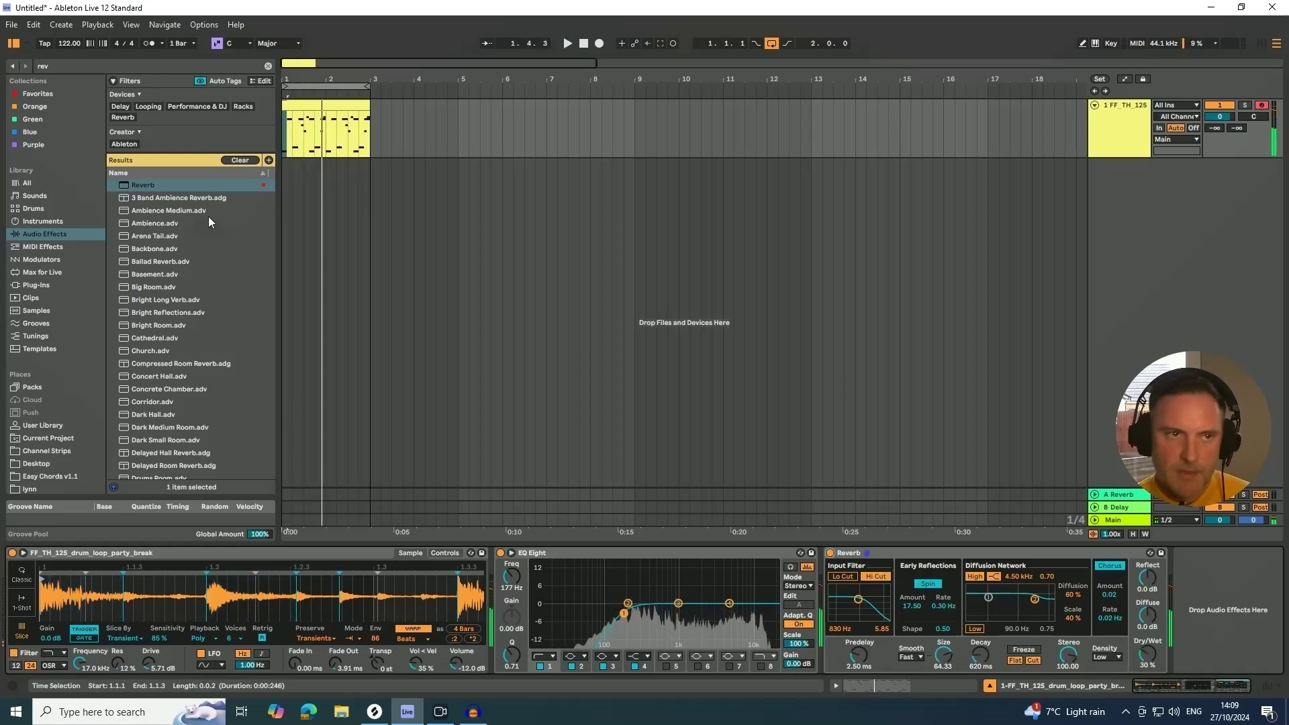
key(ctrl+f)
text(comp)
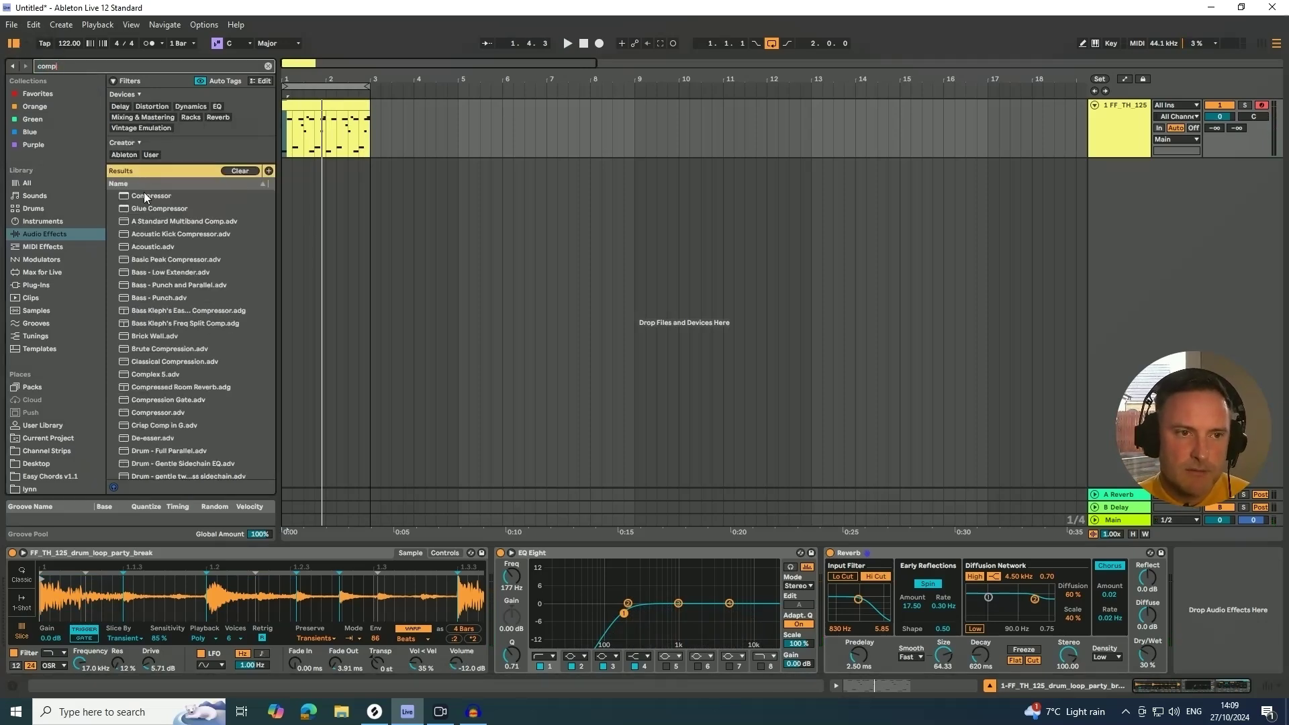
drag(145, 193, 1180, 592)
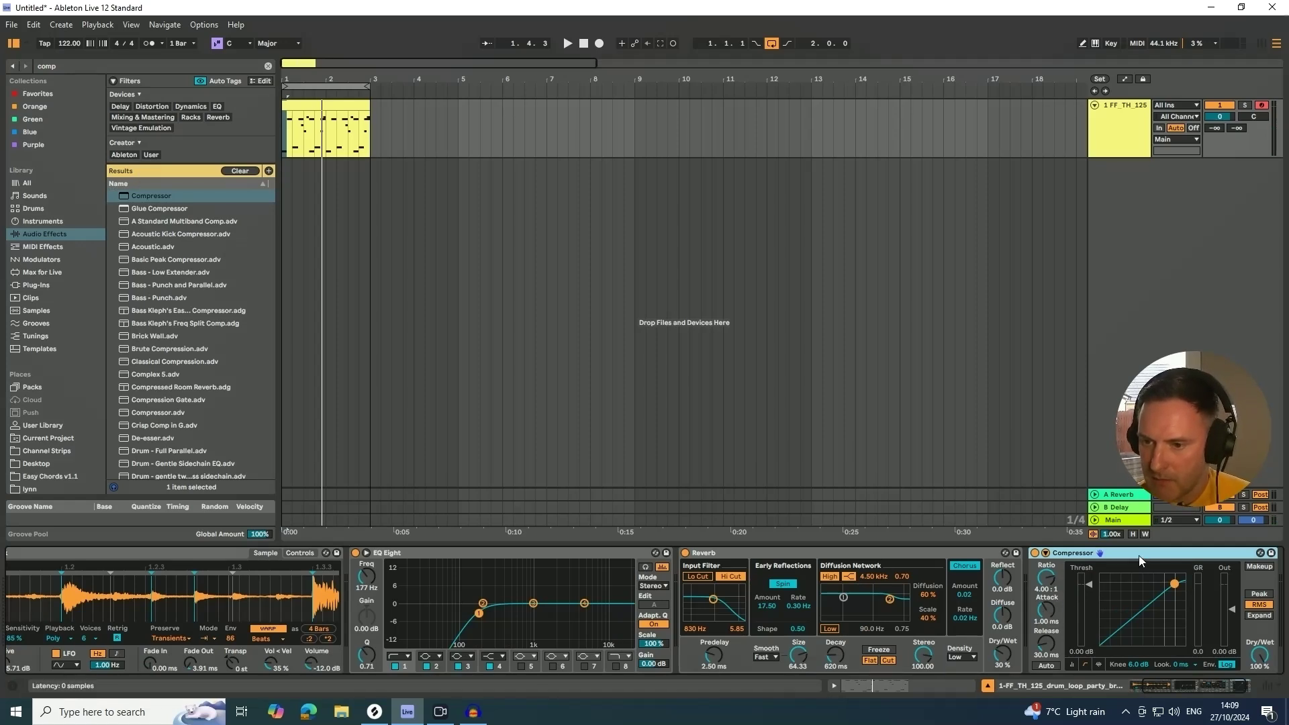
key(Delete)
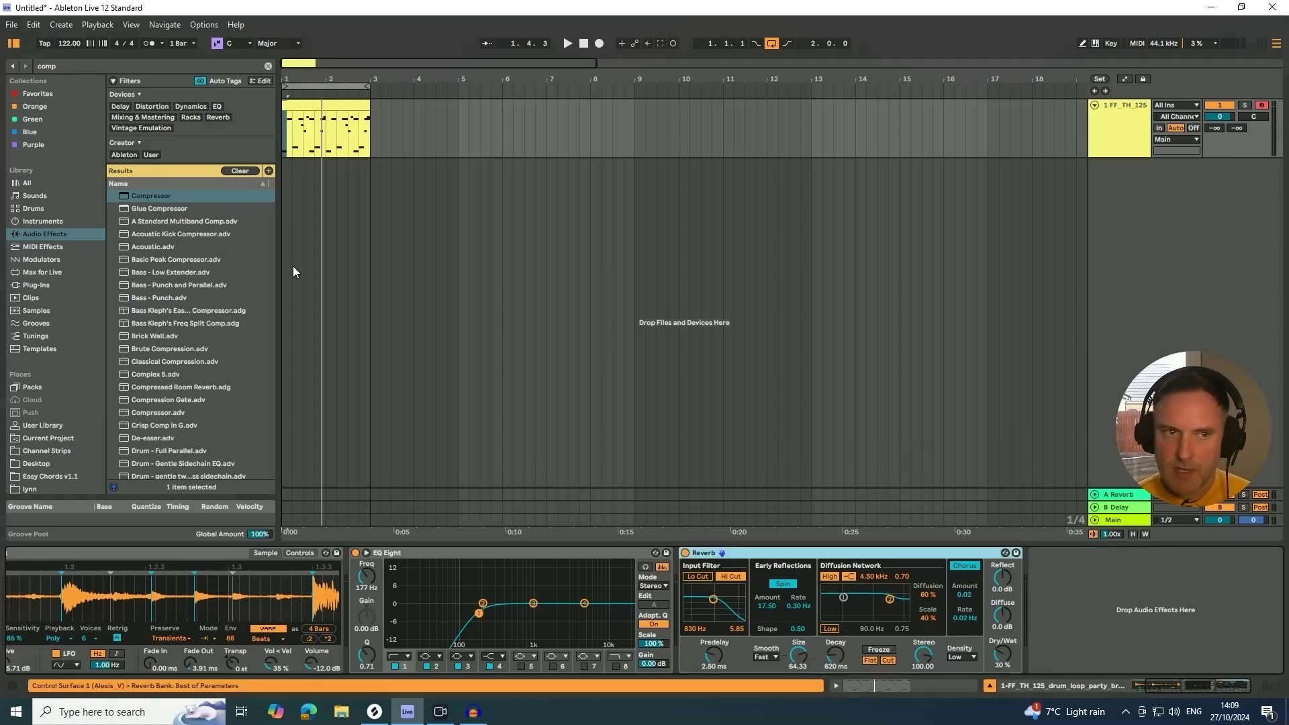
Step: Search the audio effects for "glue" and add Glue Compressor after Reverb
click(75, 65)
text(glue)
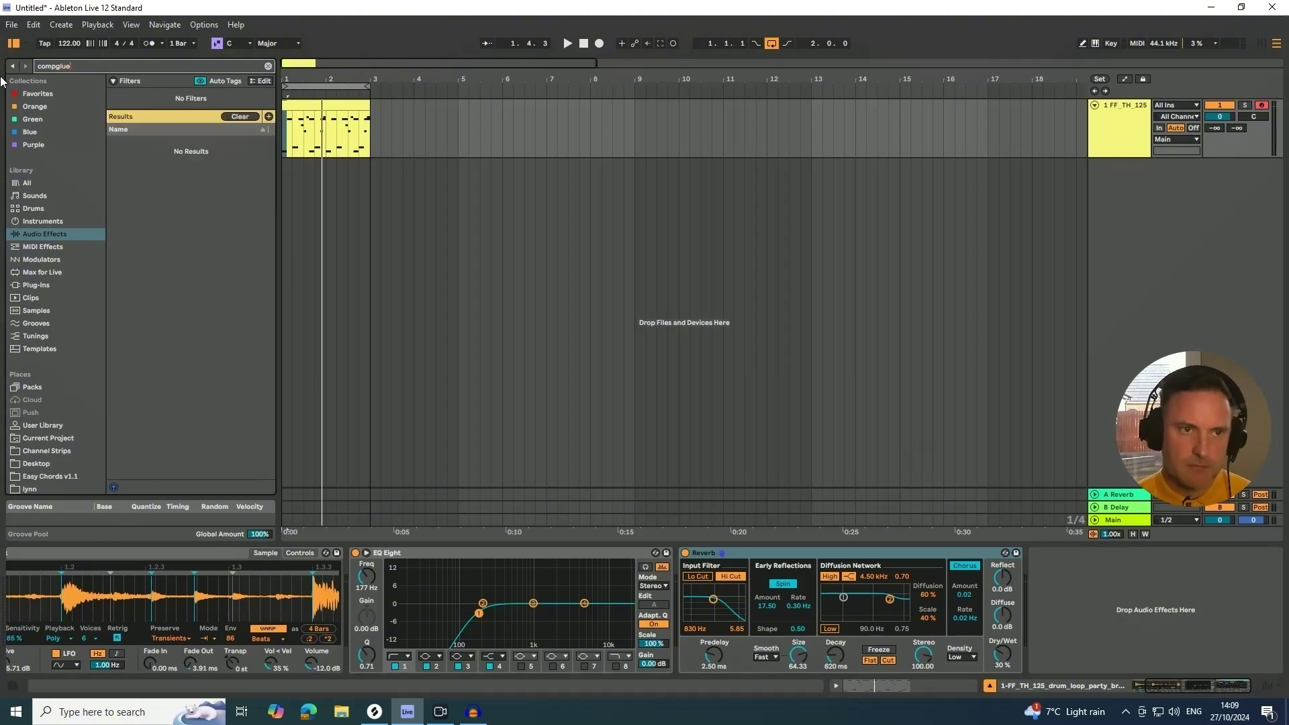
key(BackSpace)
key(BackSpace)
key(BackSpace)
key(BackSpace)
key(BackSpace)
key(BackSpace)
key(BackSpace)
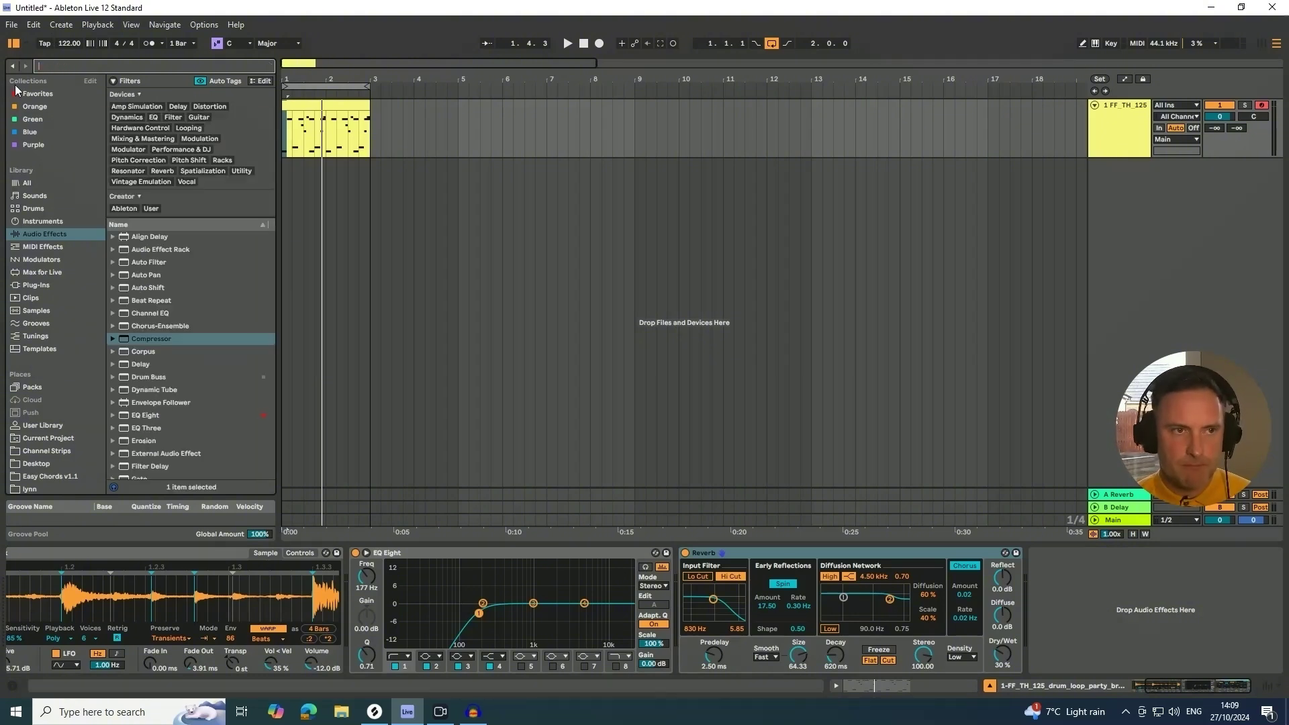
text(glue)
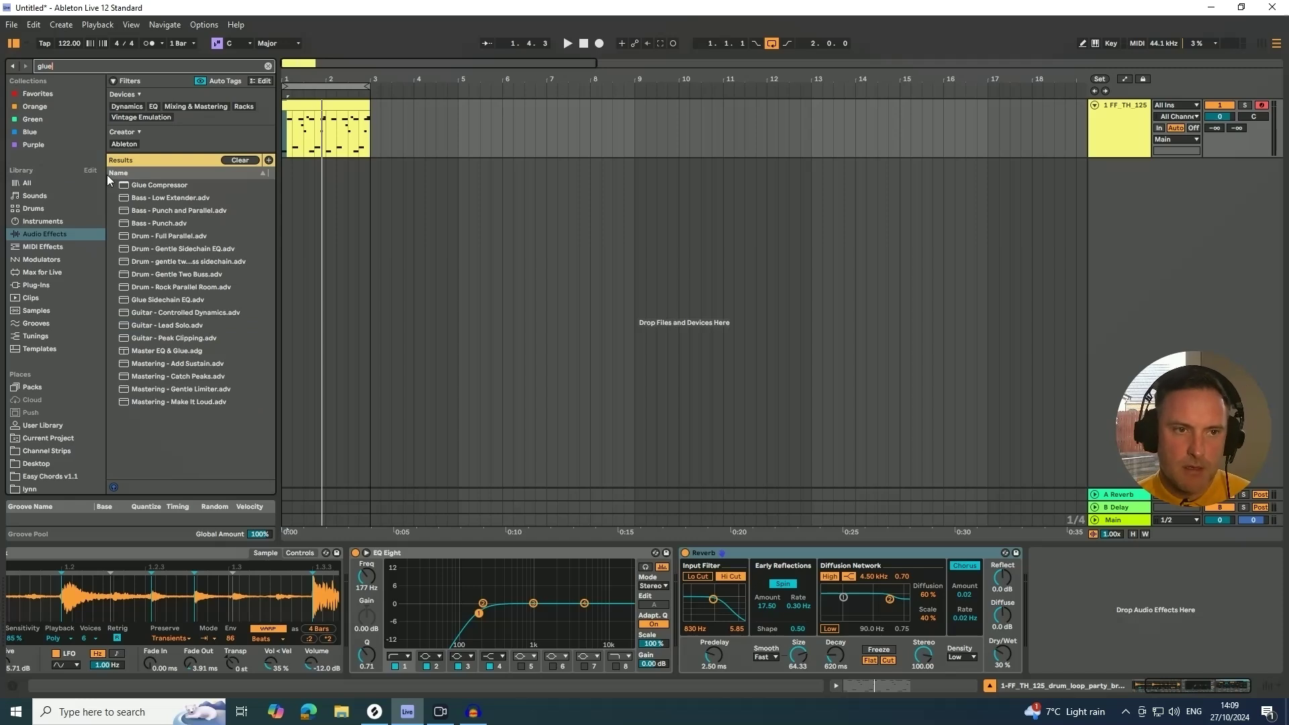
drag(129, 188, 329, 197)
drag(936, 540, 1081, 628)
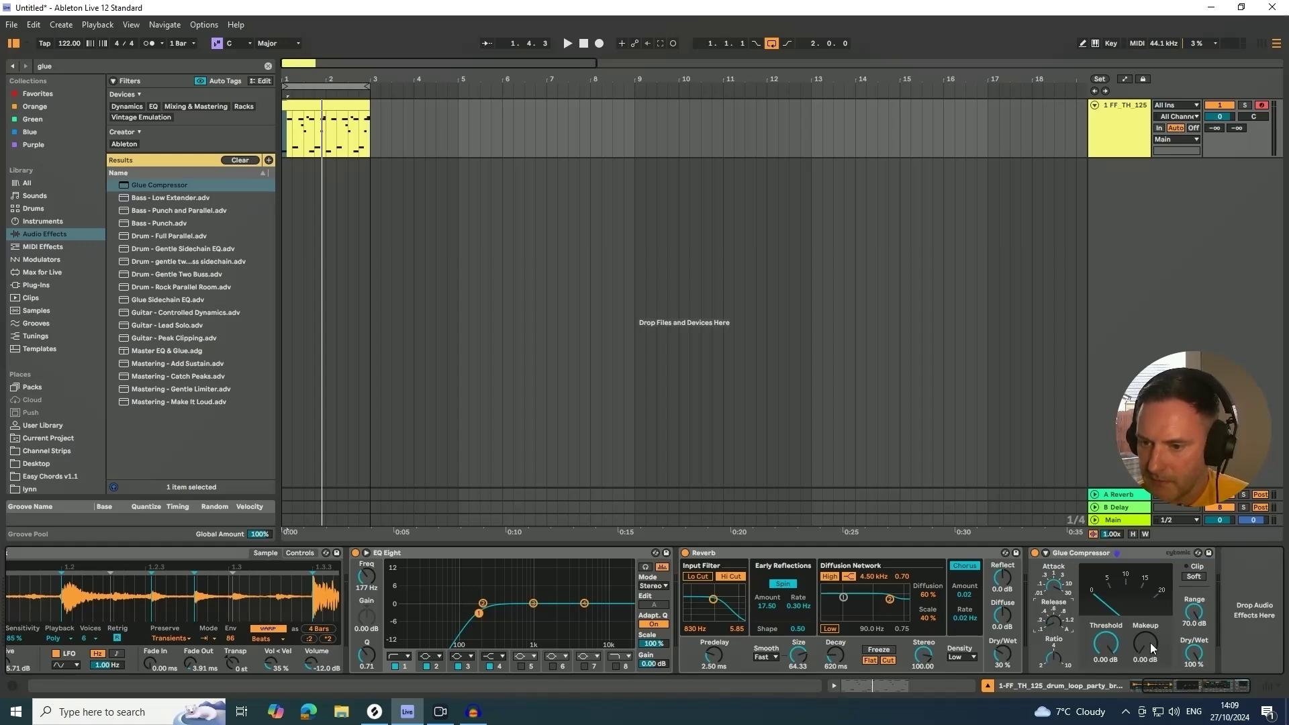
Step: Set the Glue Compressor's Threshold to -30.5 dB and Makeup to 4.92 dB during playback, and compare with the effect bypassed
key(space)
drag(1106, 643, 1106, 688)
mouse_move(1146, 644)
mouse_down()
mouse_move(1145, 626)
mouse_move(1135, 643)
mouse_up()
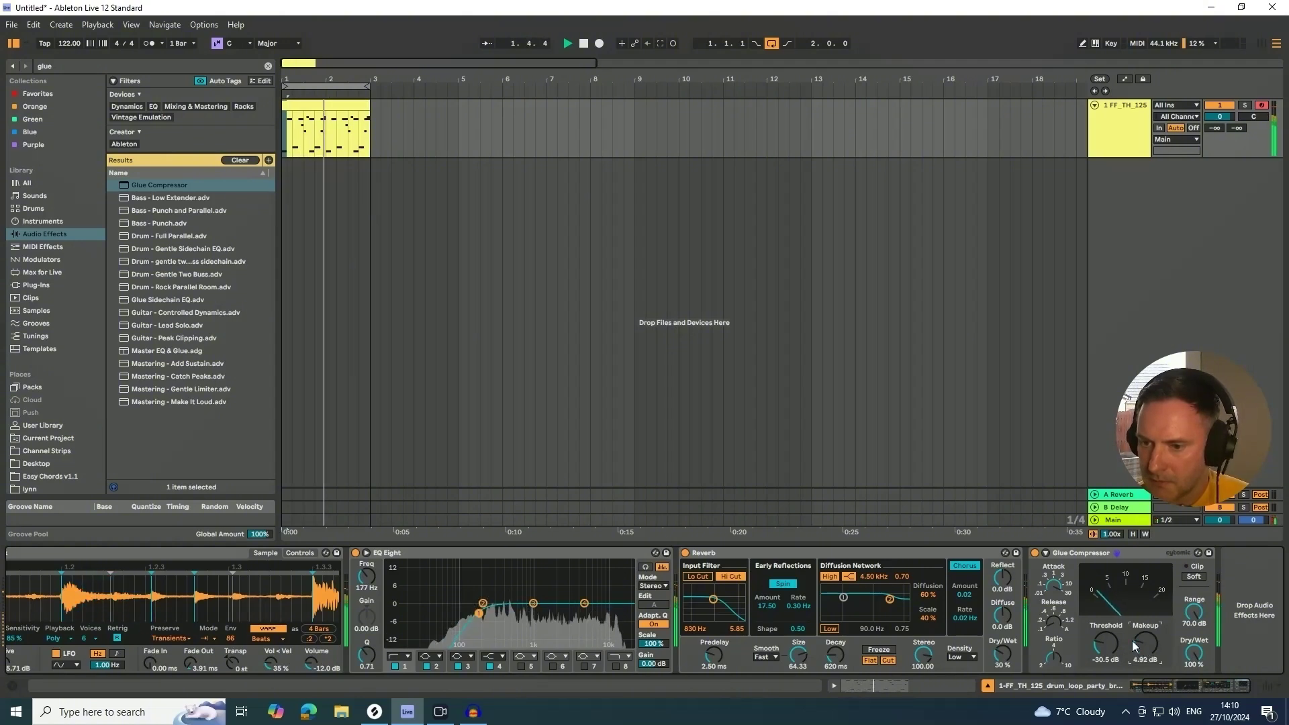
click(1036, 553)
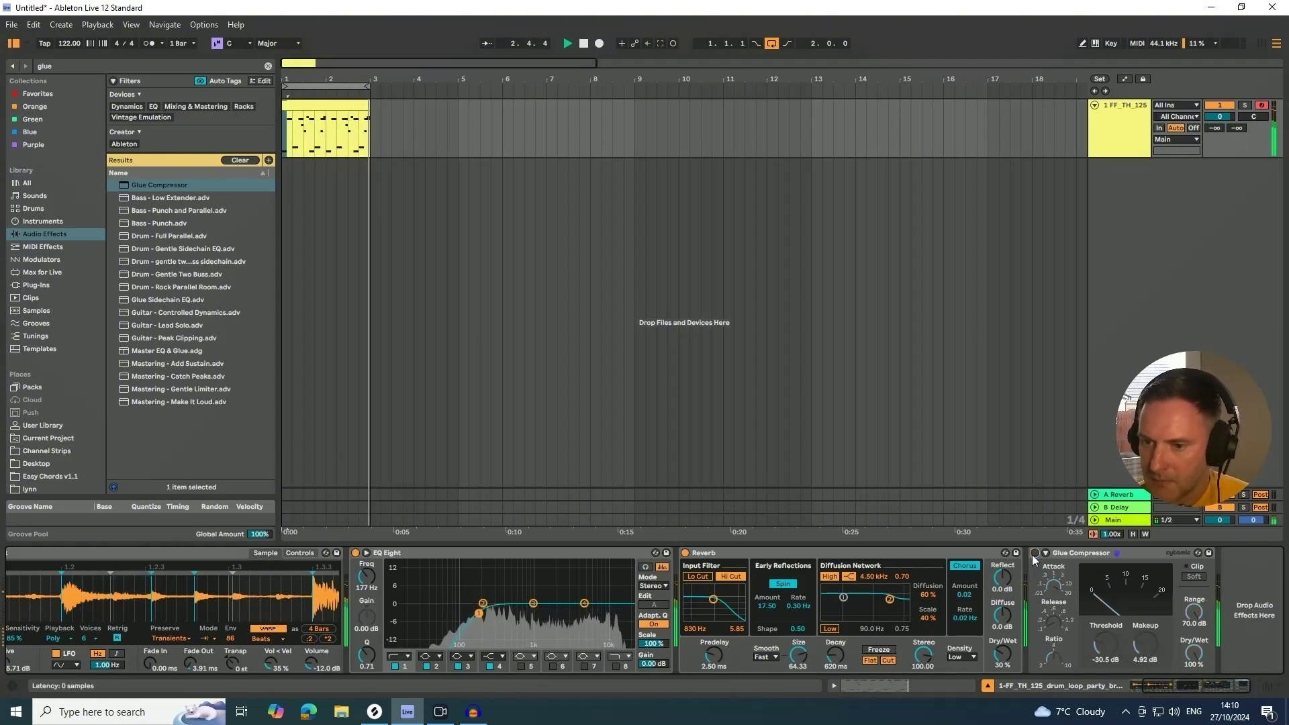
click(1034, 554)
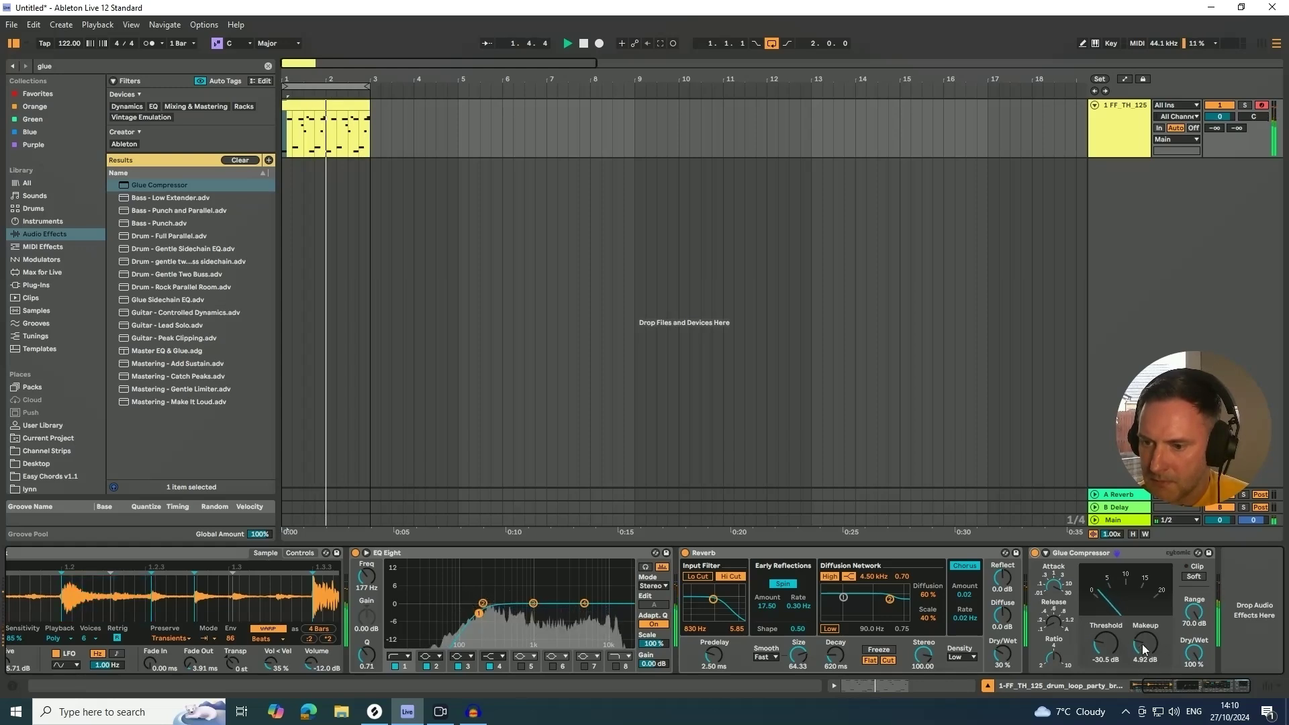
key(space)
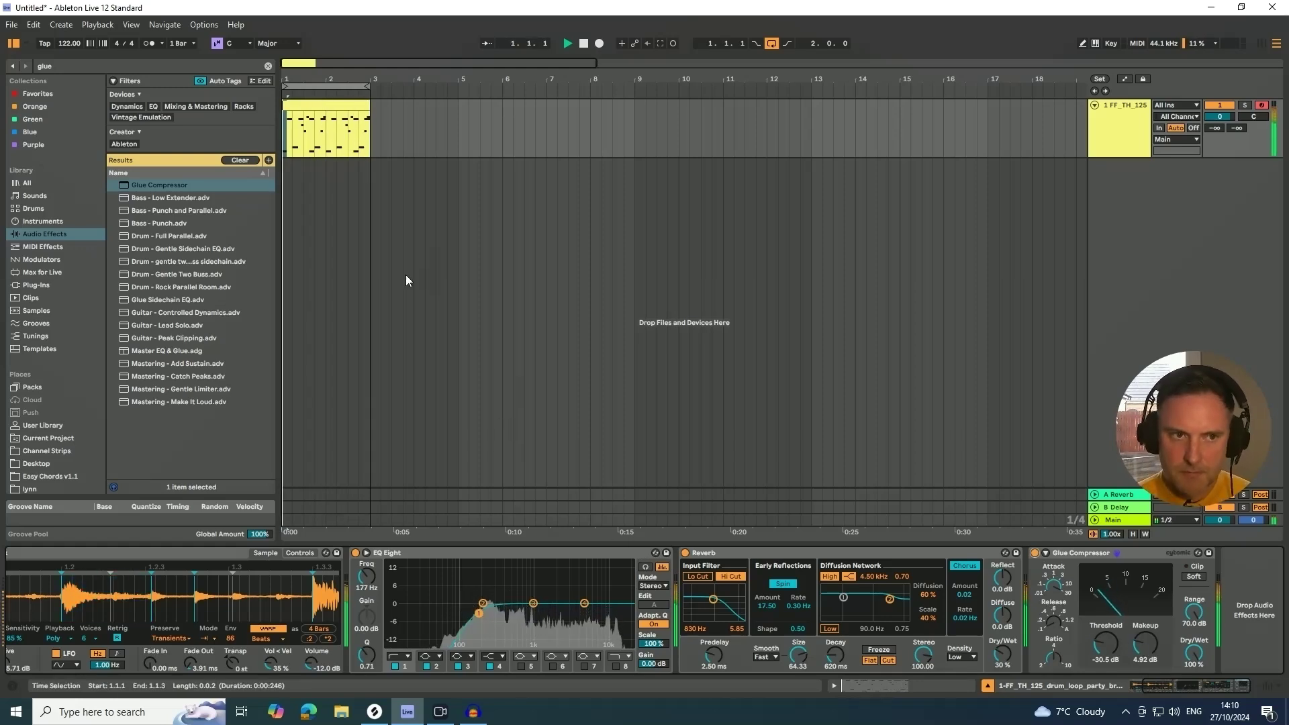
Step: Insert a new MIDI track below the drum loop track
click(1116, 153)
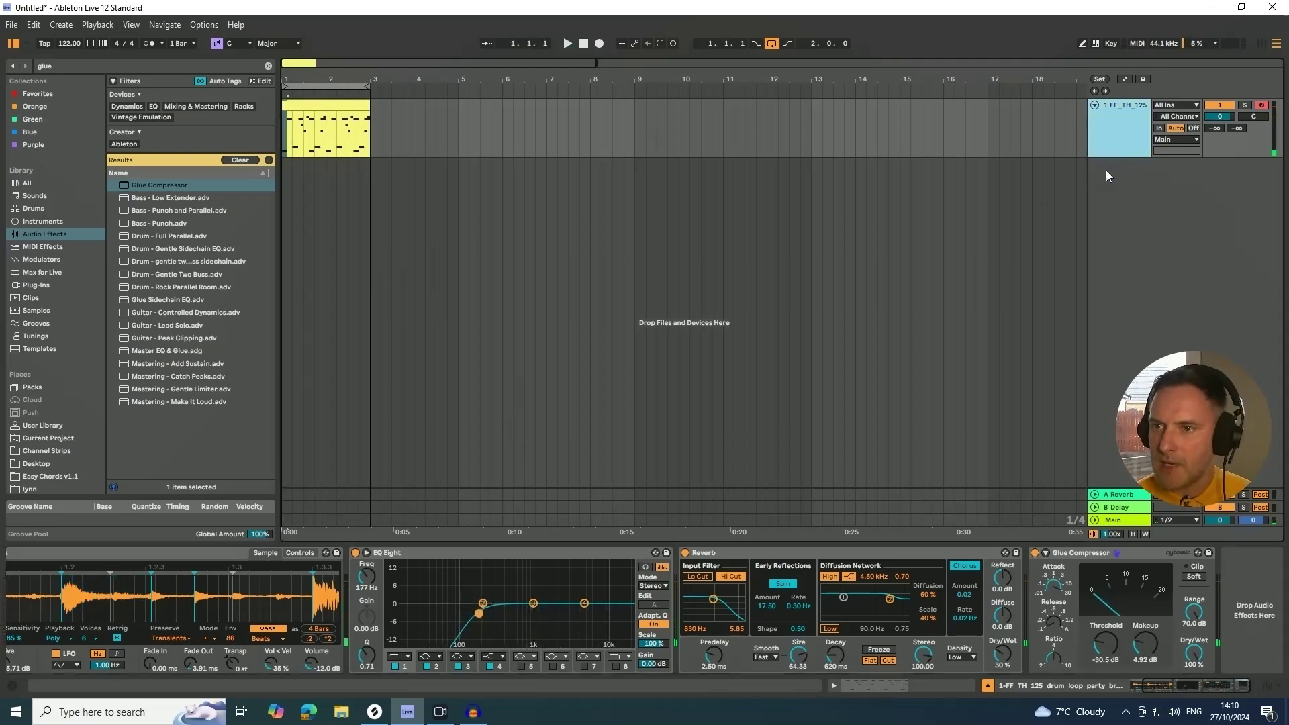
right_click(1106, 171)
click(1126, 183)
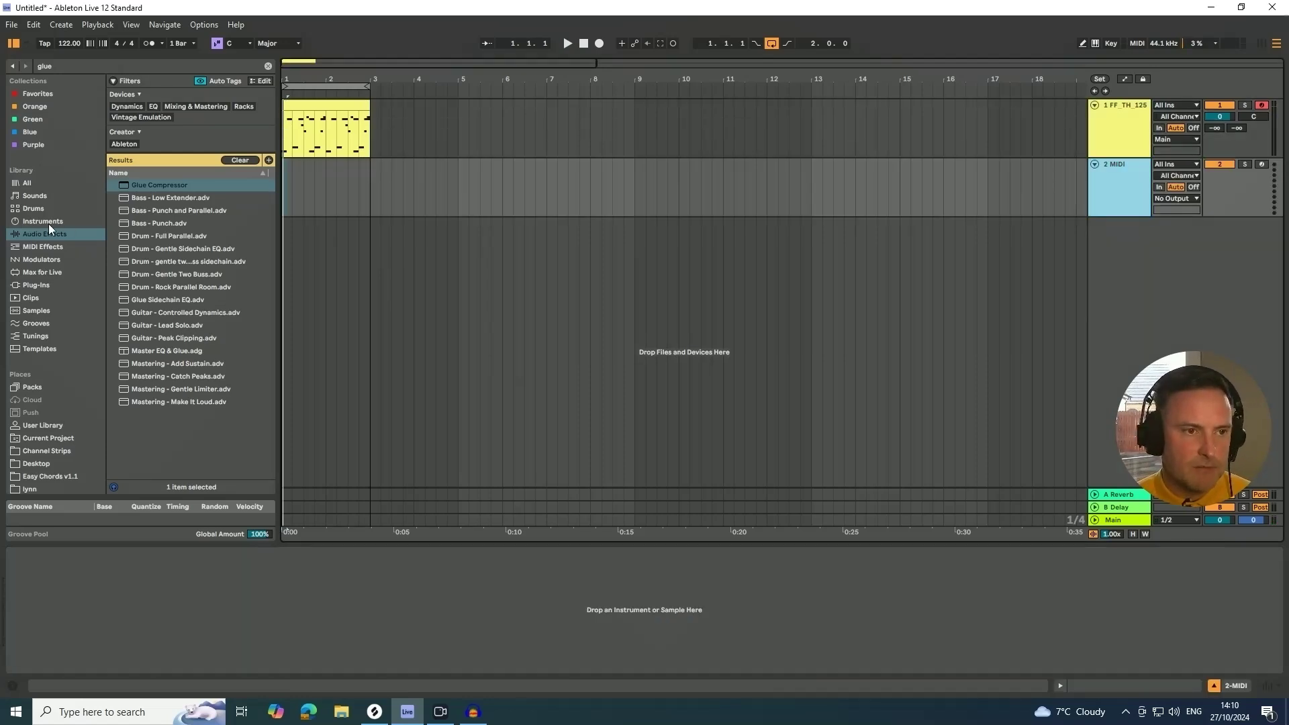
Step: Search the sample packs folder for "kick" and expand the Kicks folder of the Baisc Wavez Drum Pack
scroll(40, 390, down, 5)
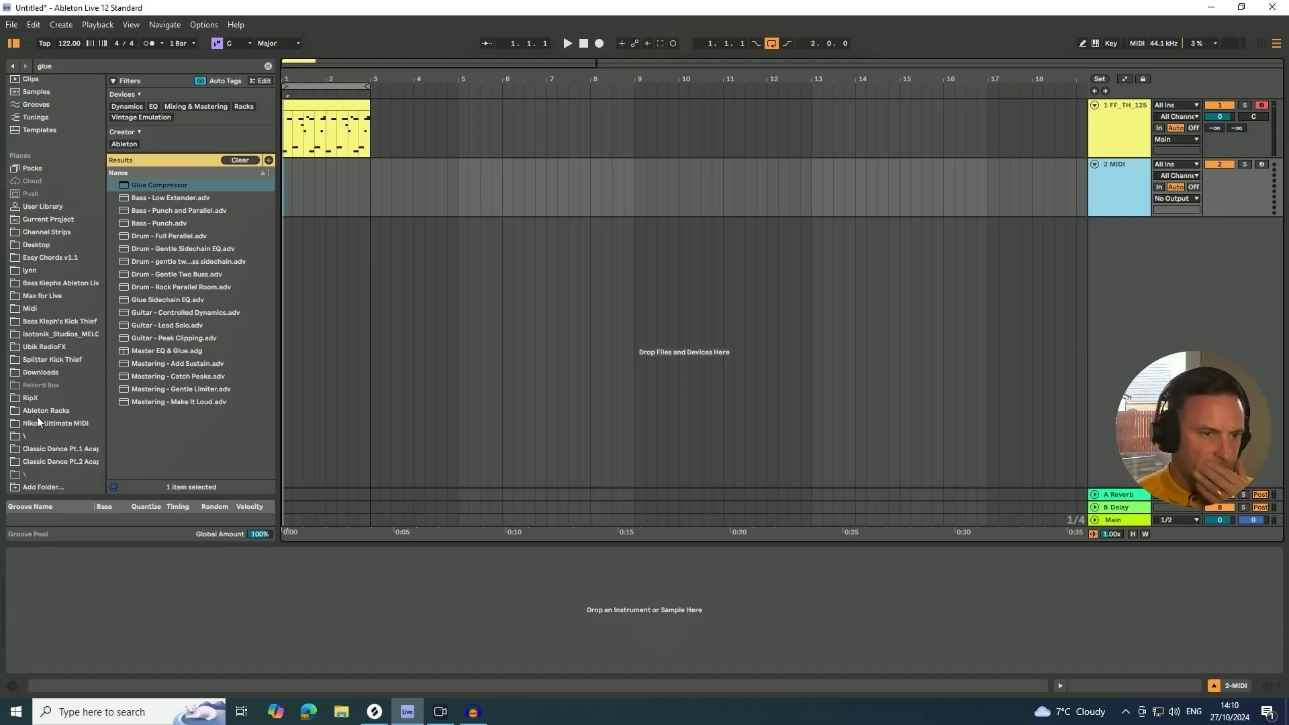
click(25, 438)
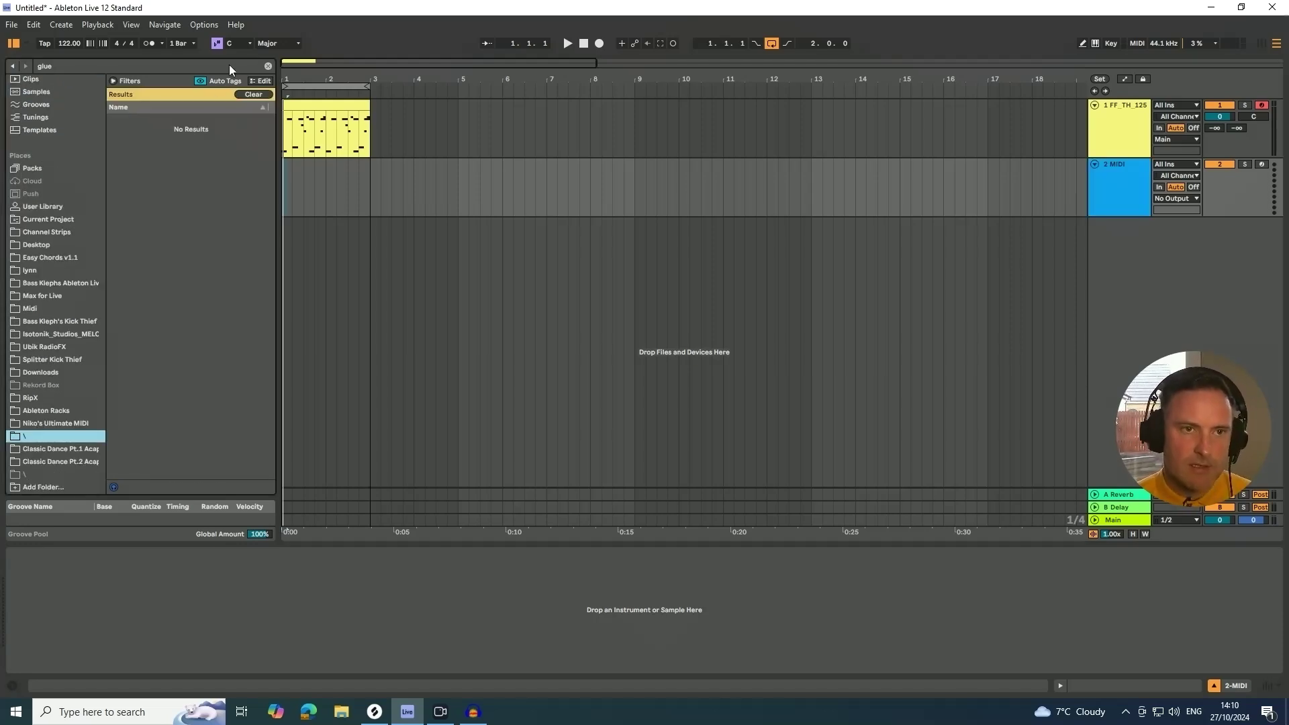
click(268, 66)
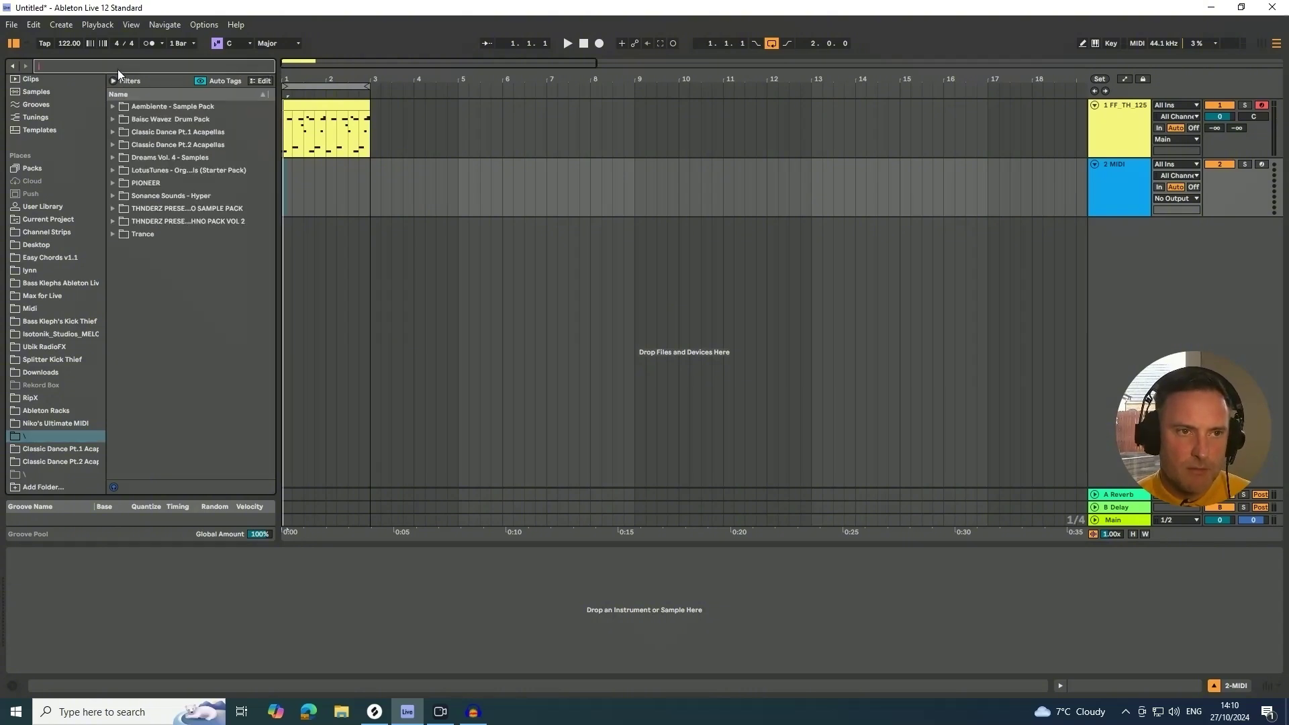
text(kick)
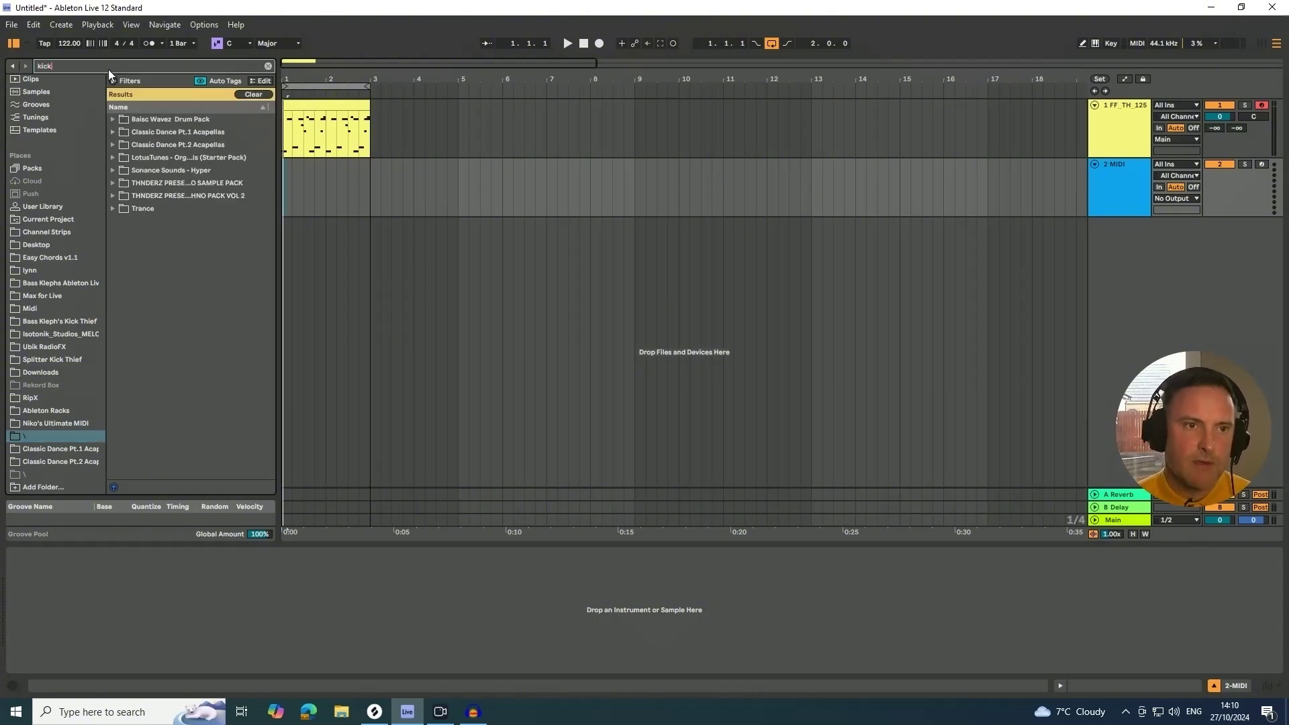
click(119, 121)
click(123, 132)
Step: Audition the kick samples in the Kicks folder to choose one for the new track
click(142, 144)
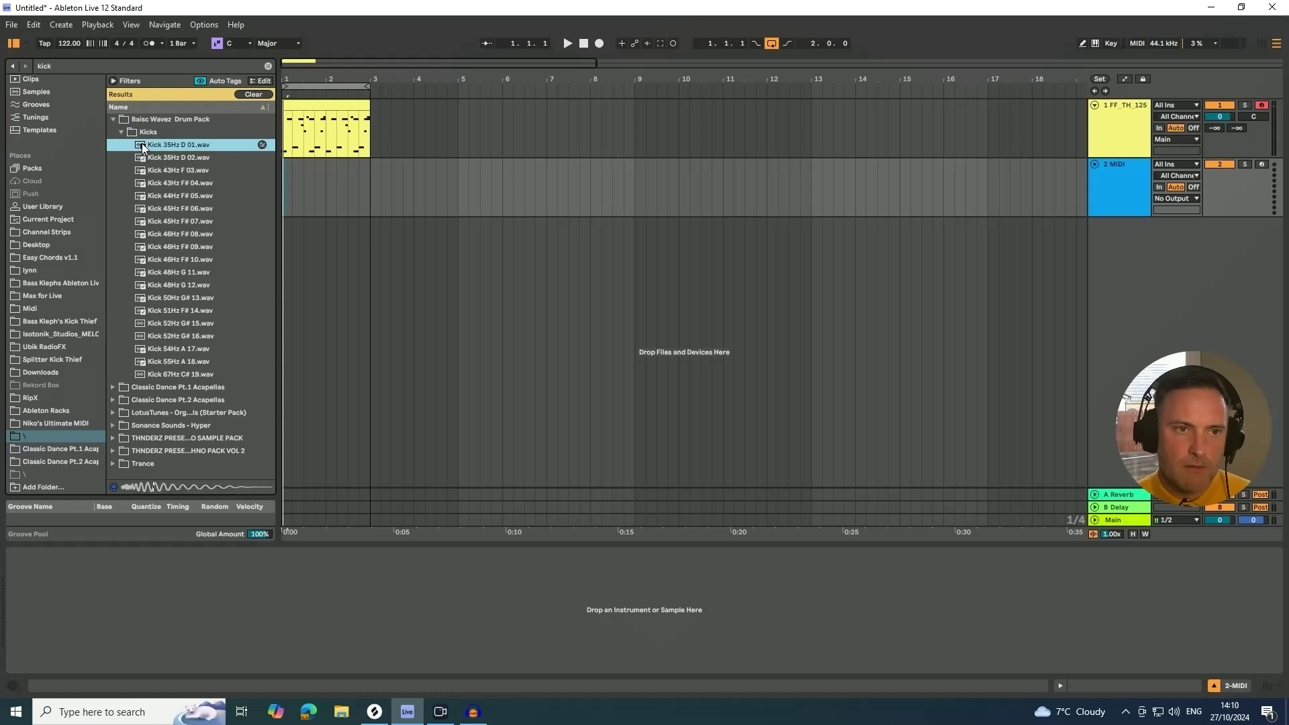
key(Down)
key(Down)
key(Down)
key(Down)
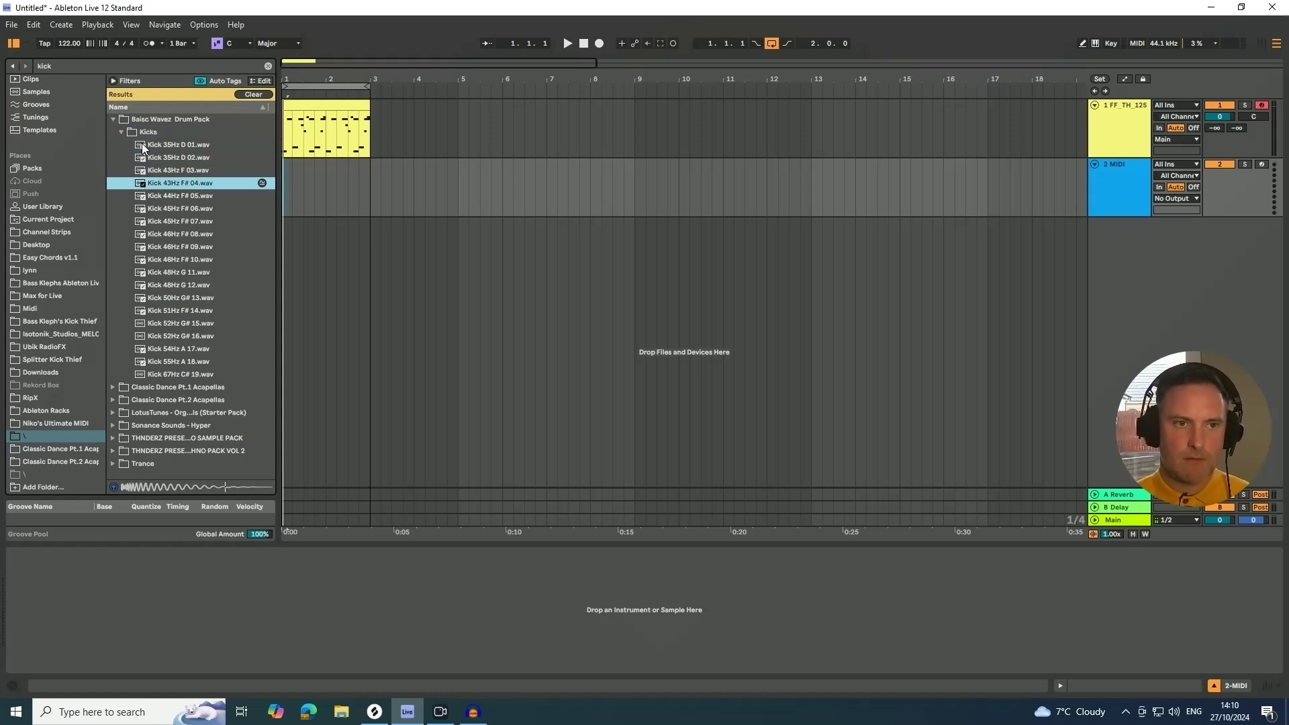
key(Down)
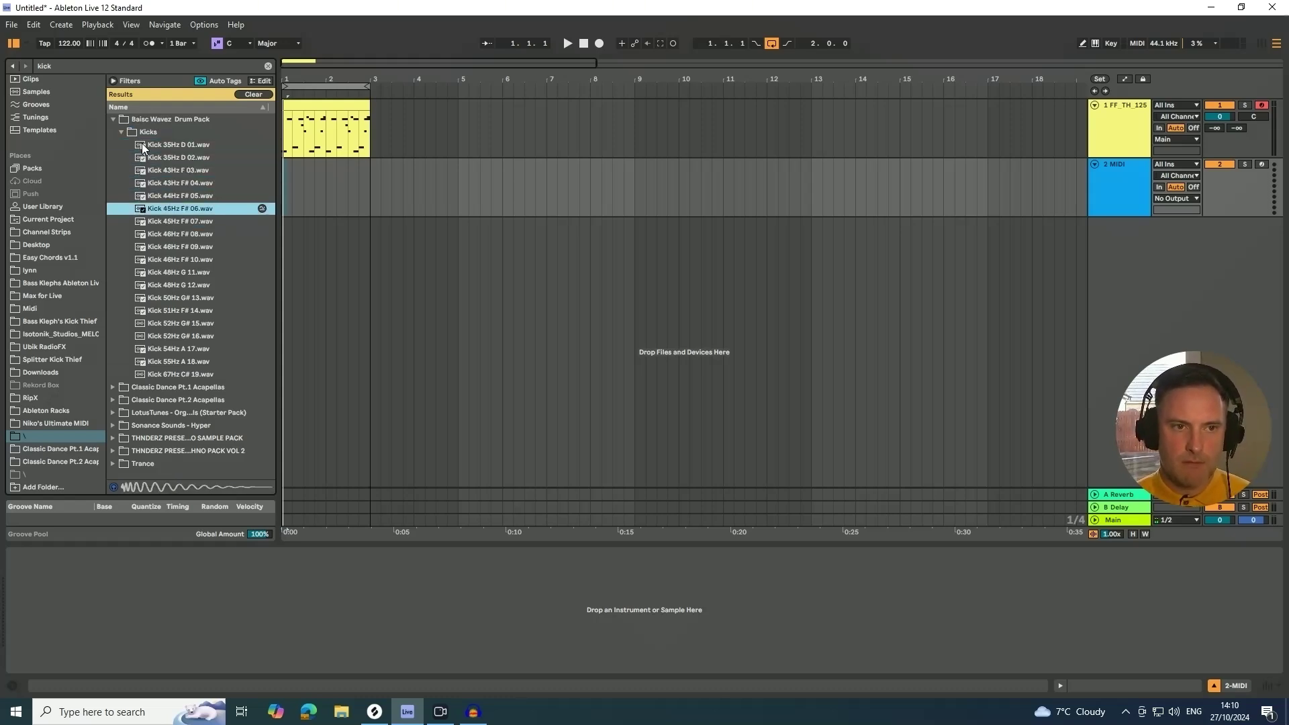
key(Down)
key(Down)
key(Down)
key(Down)
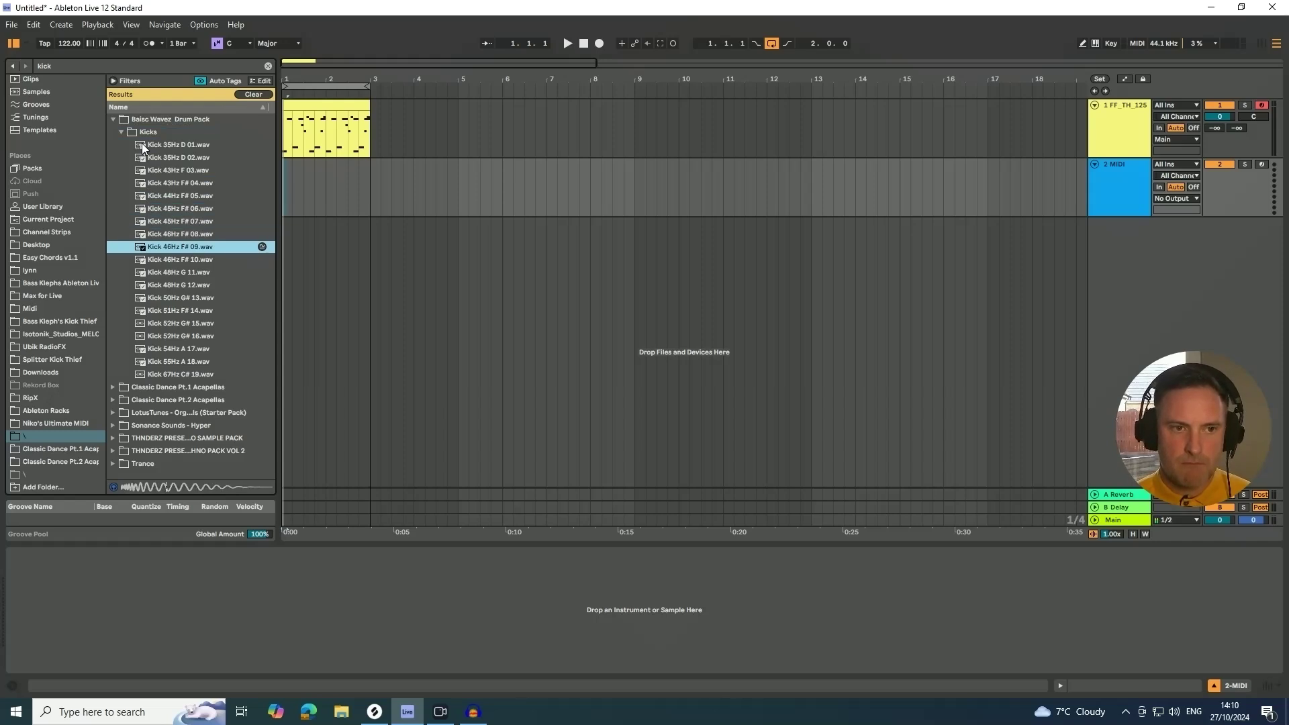
key(Down)
key(Down)
key(Down)
key(Down)
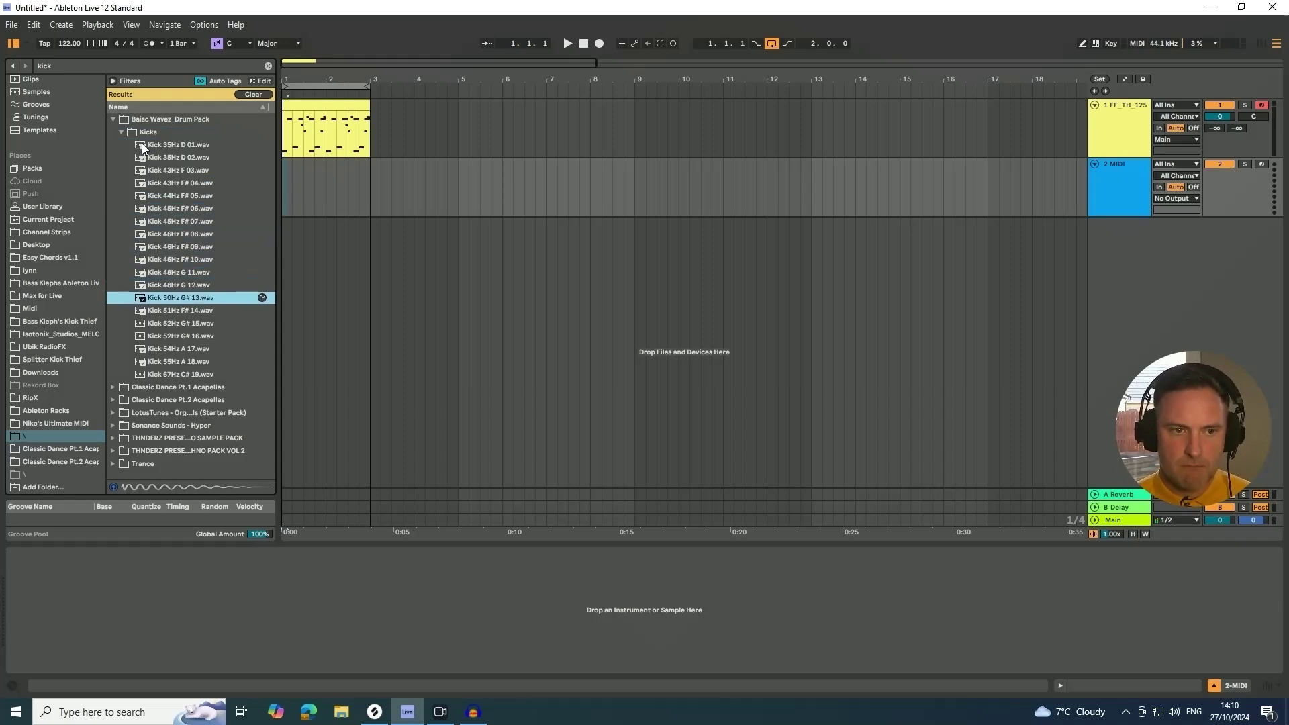
key(Down)
key(Down)
key(Down)
key(Down)
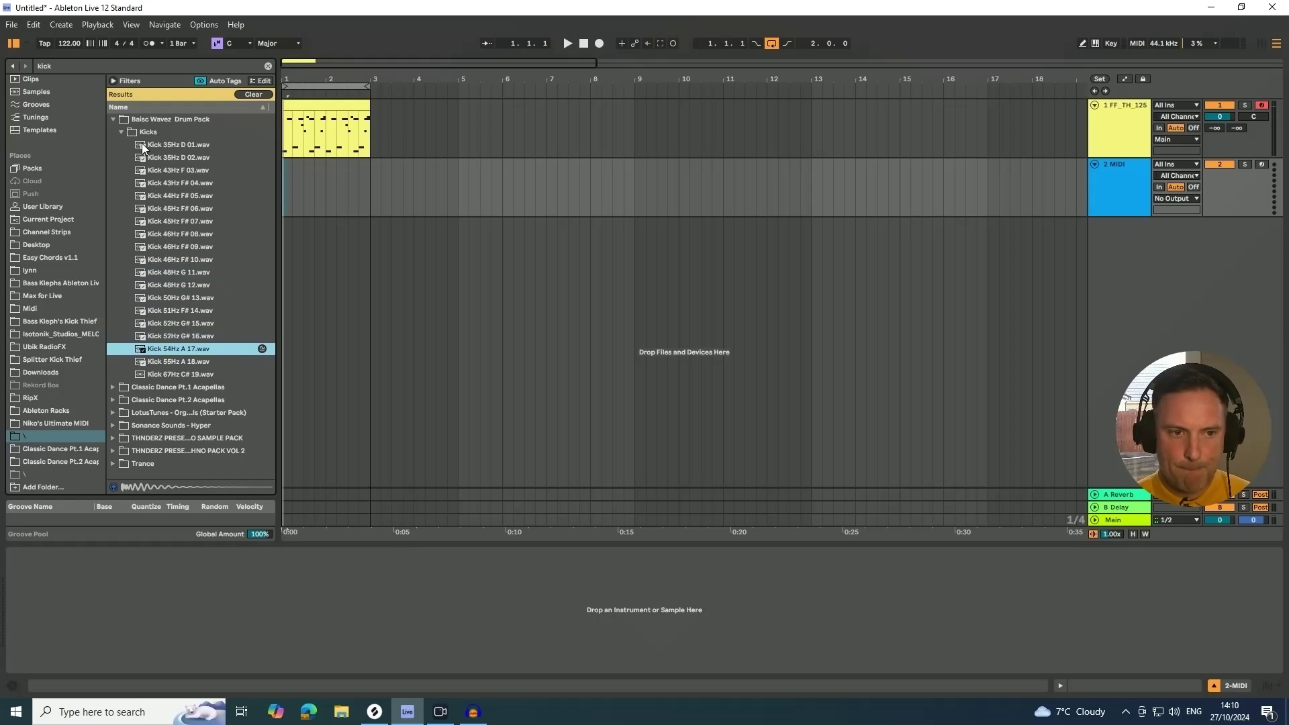
key(Down)
key(Up)
key(Up)
key(Up)
key(Up)
key(Up)
key(Up)
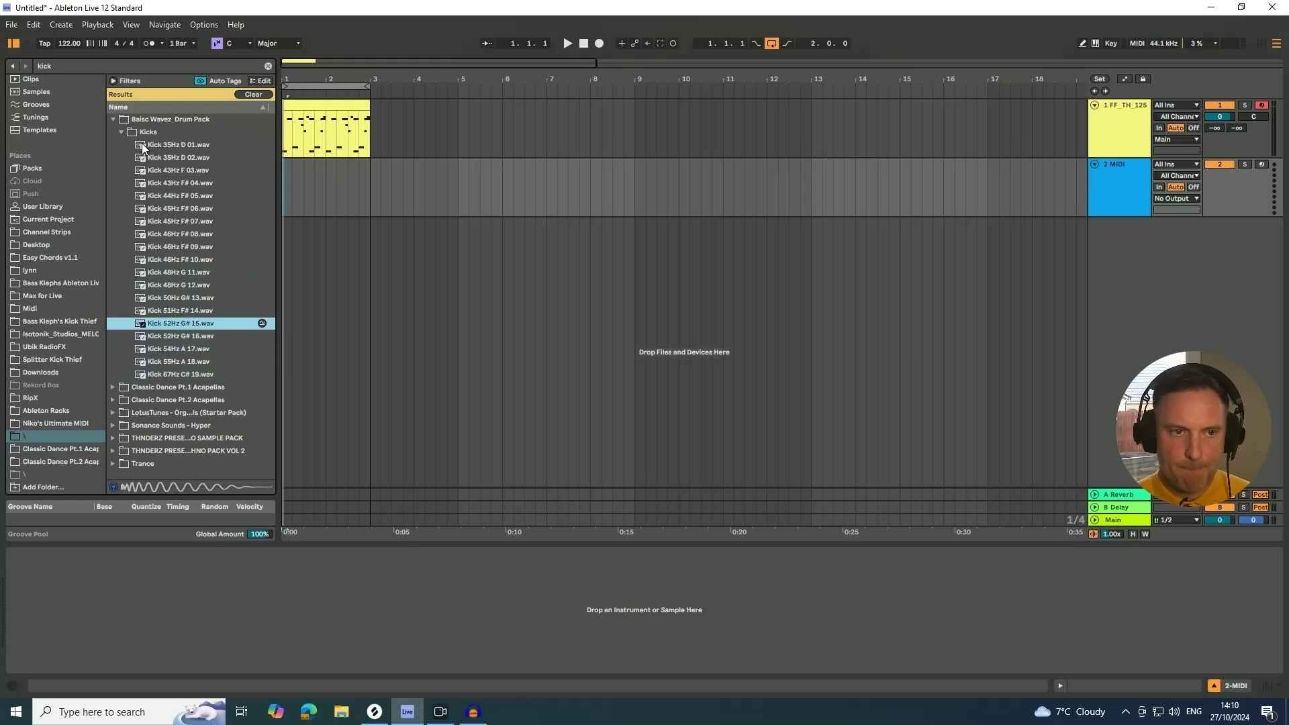
key(Up)
key(Up)
key(Up)
key(Up)
key(Up)
key(Up)
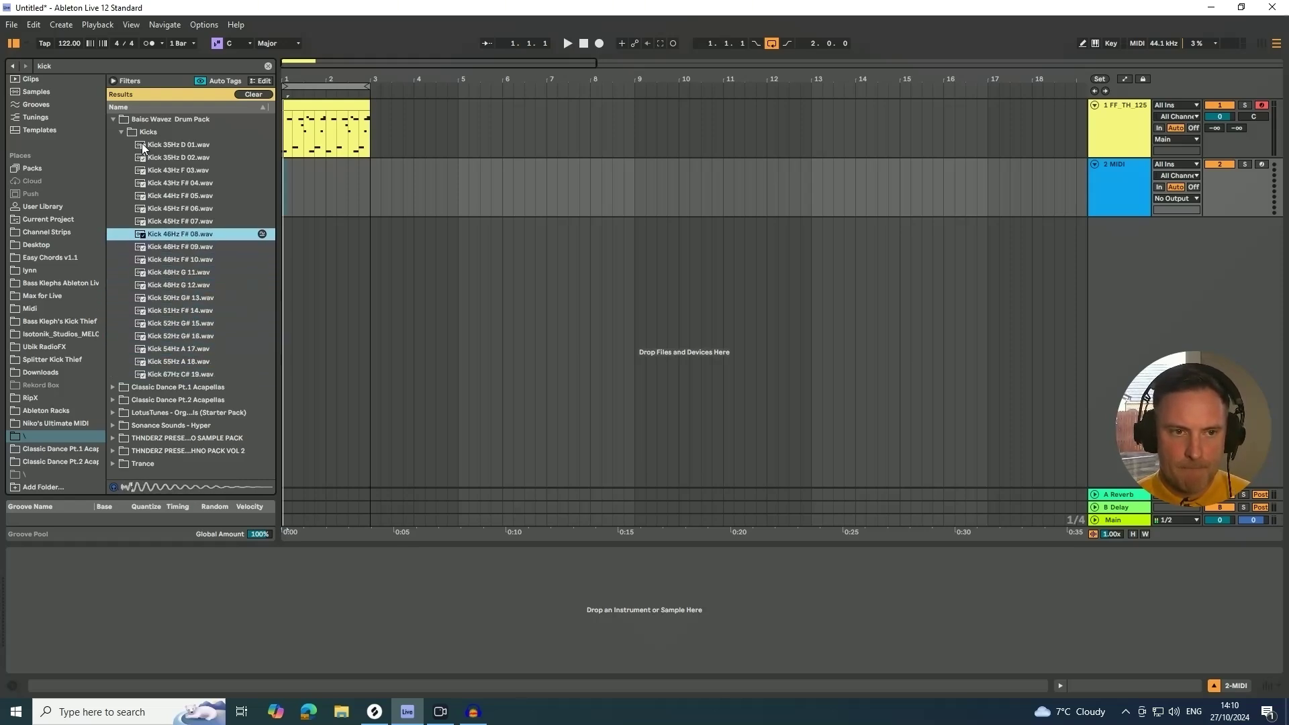
key(Up)
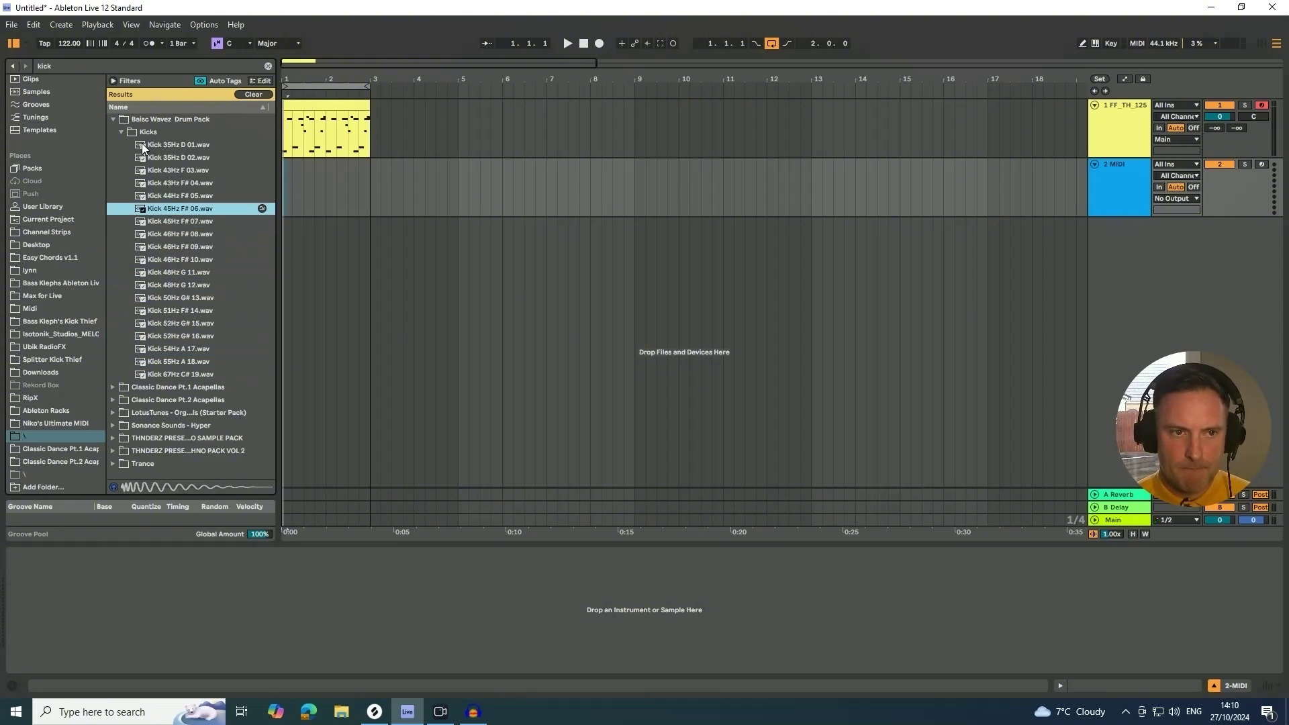
key(Up)
key(Down)
key(Up)
key(Up)
key(Up)
key(Up)
key(Up)
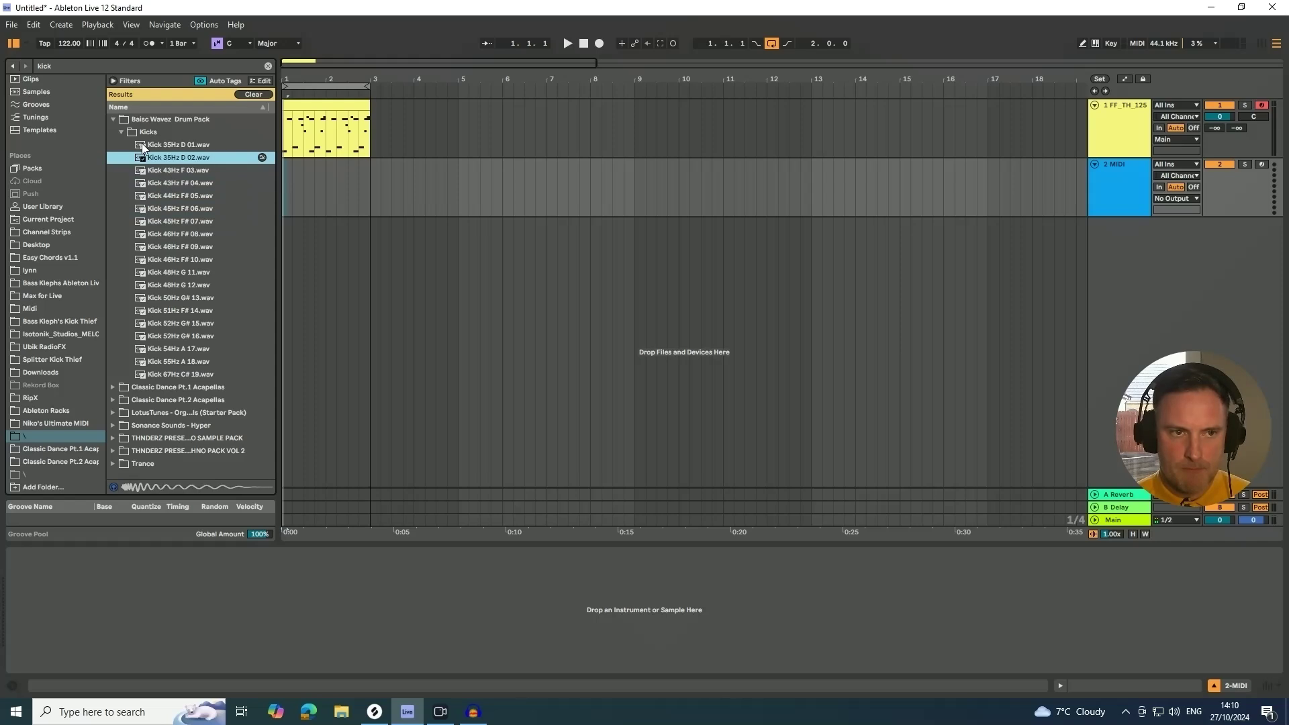
key(Down)
key(Up)
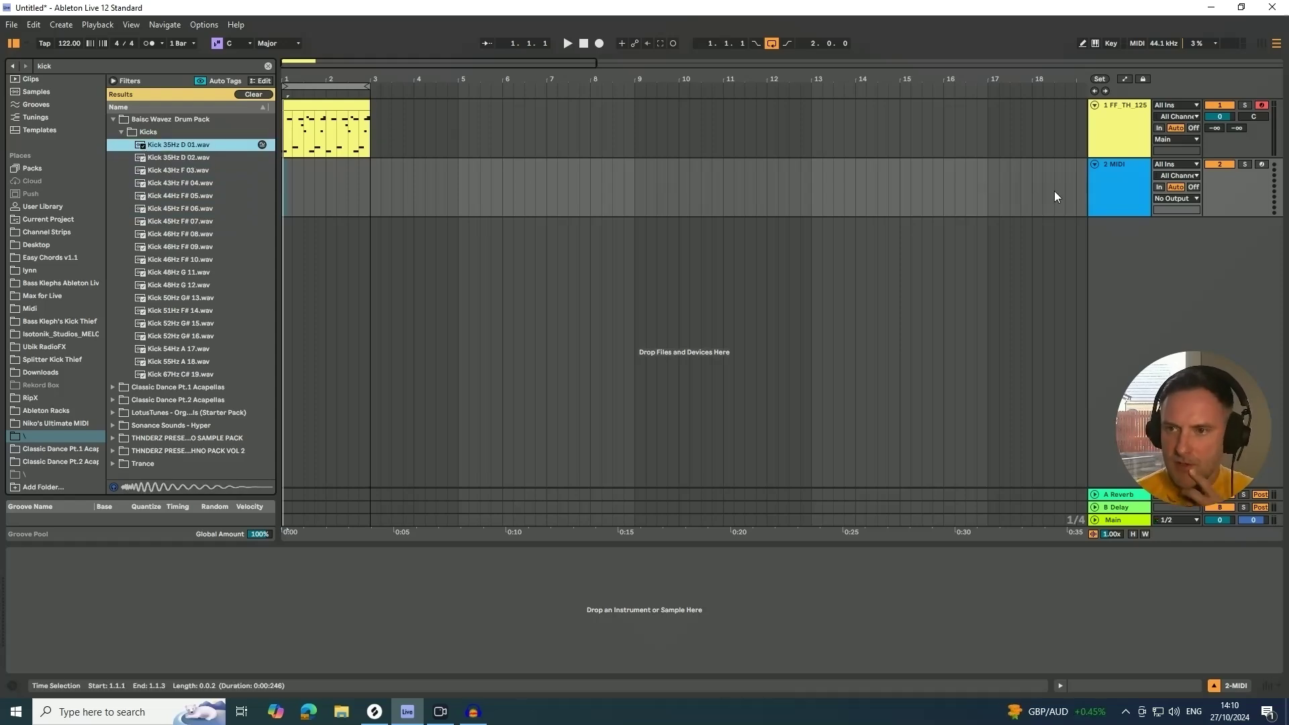
Step: Load Kick 35Hz D 01.wav onto the new MIDI track and insert an empty MIDI clip spanning bars 1 and 2
click(1098, 196)
drag(167, 143, 269, 601)
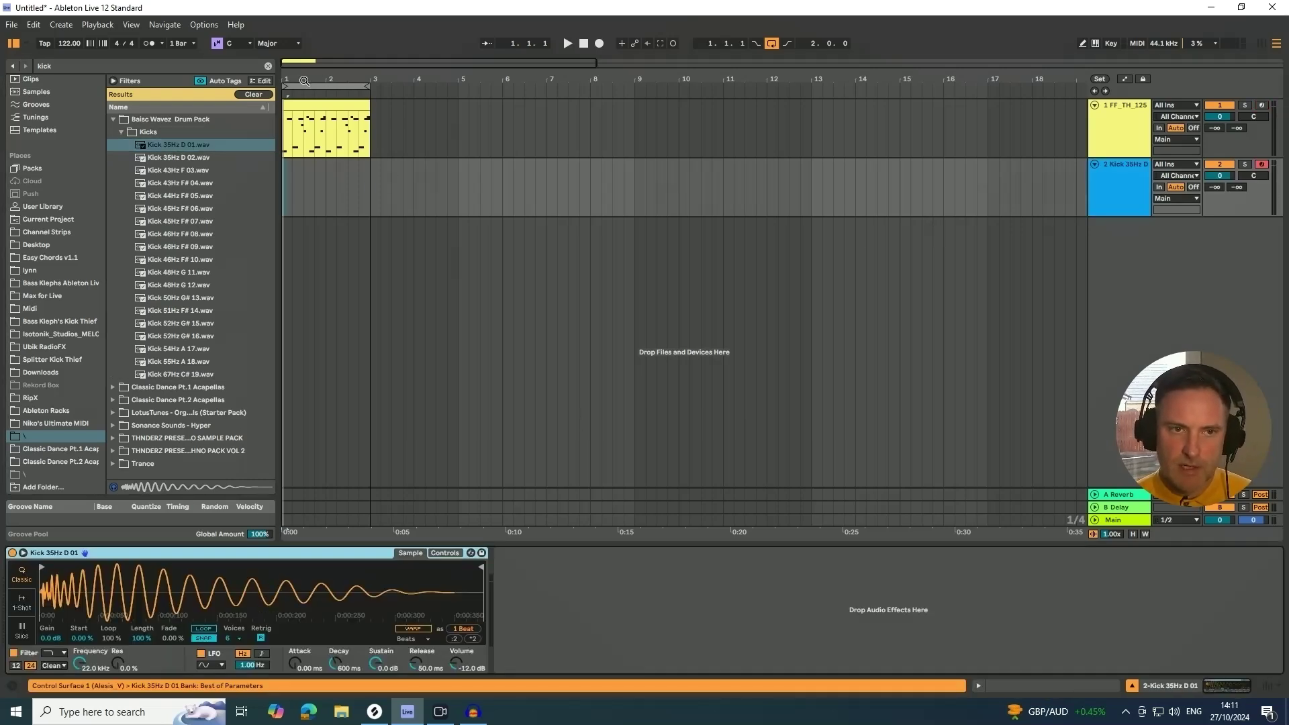
drag(304, 81, 489, 169)
right_click(462, 166)
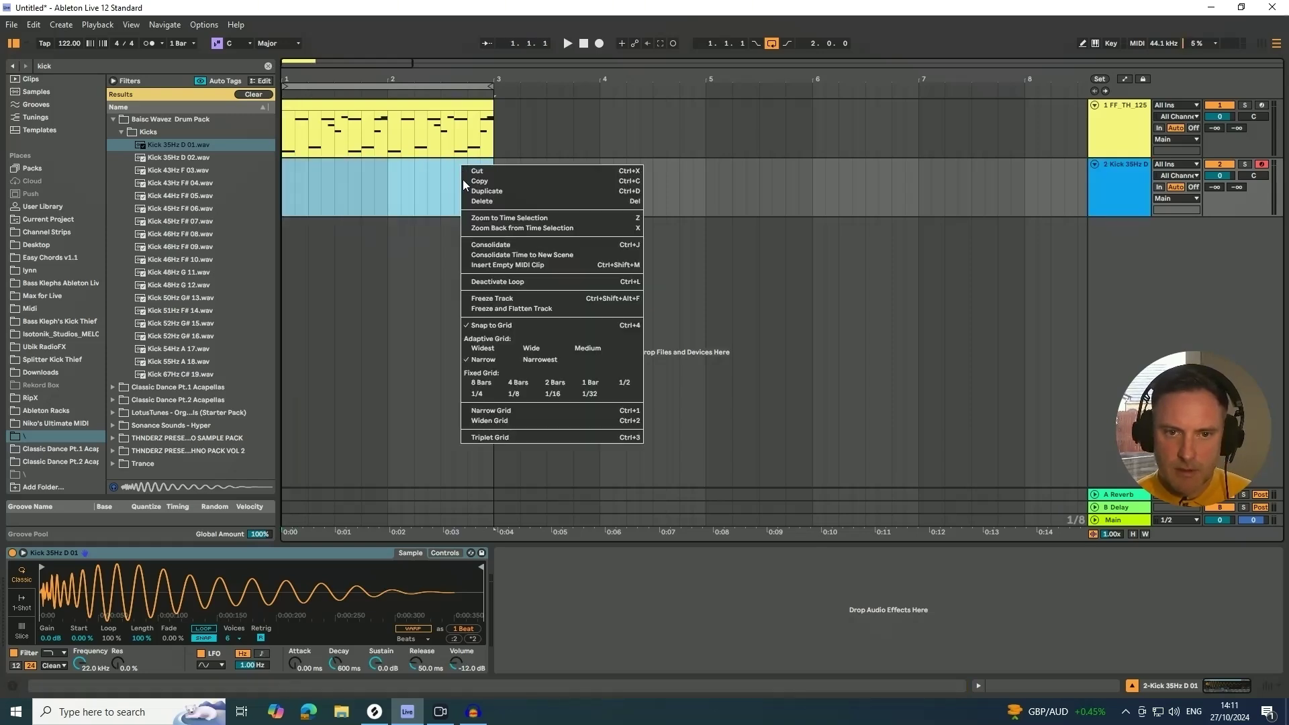
click(501, 264)
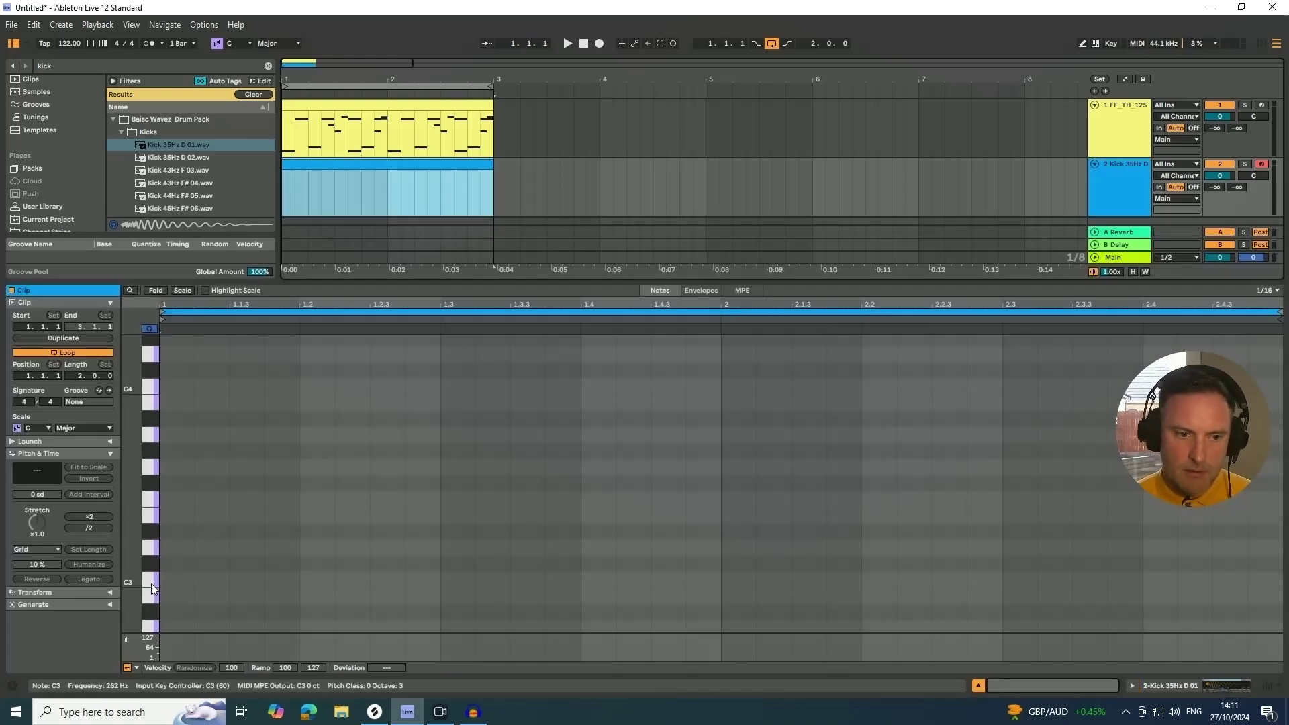
Step: Add a C3 note at the start of the kick clip and lengthen it to two sixteenths
double_click(169, 581)
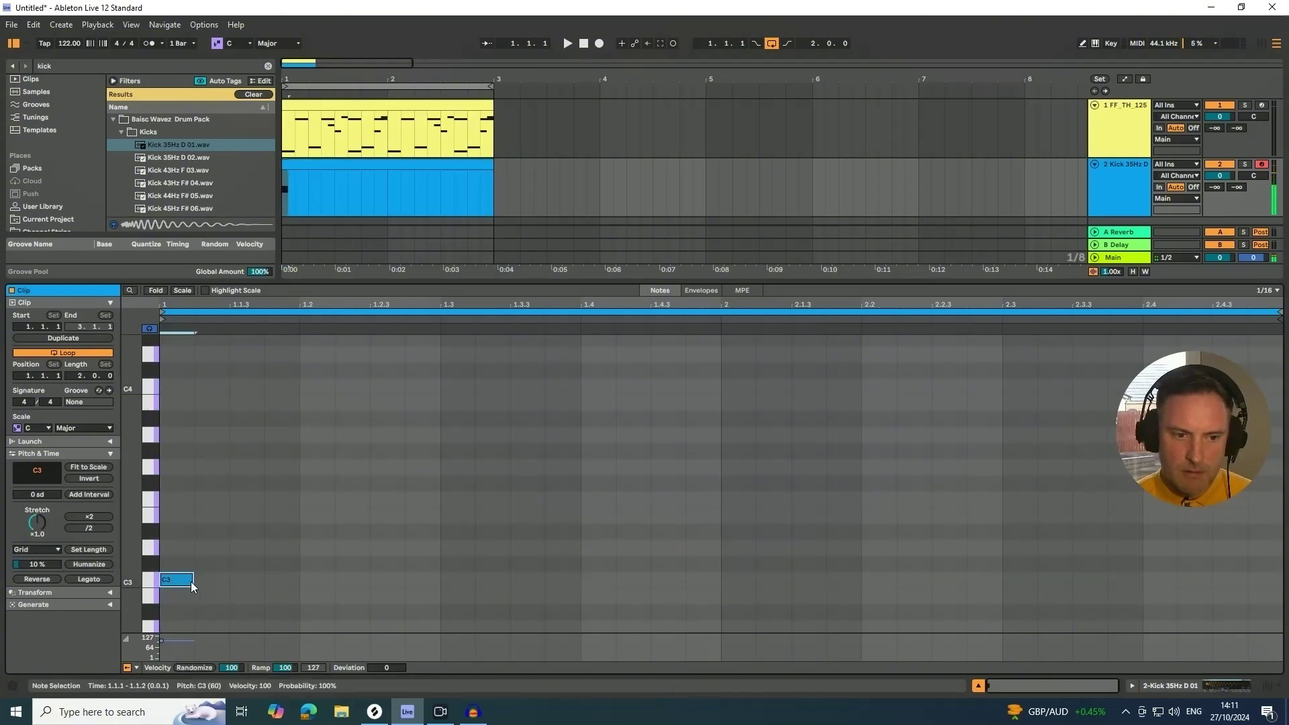
drag(192, 579, 229, 579)
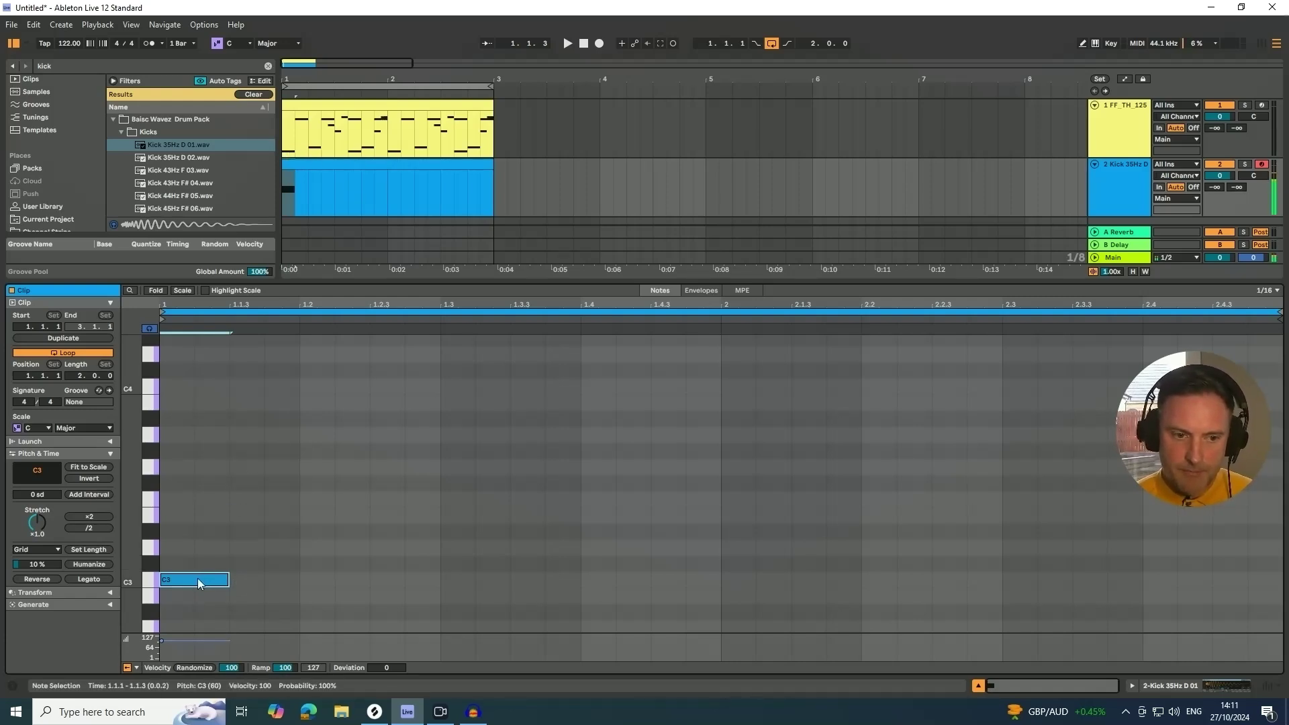
Step: Place a second C3 kick note of two sixteenths at 1.3.3 and duplicate the bar 1 pattern into bar 2
drag(198, 578, 332, 579)
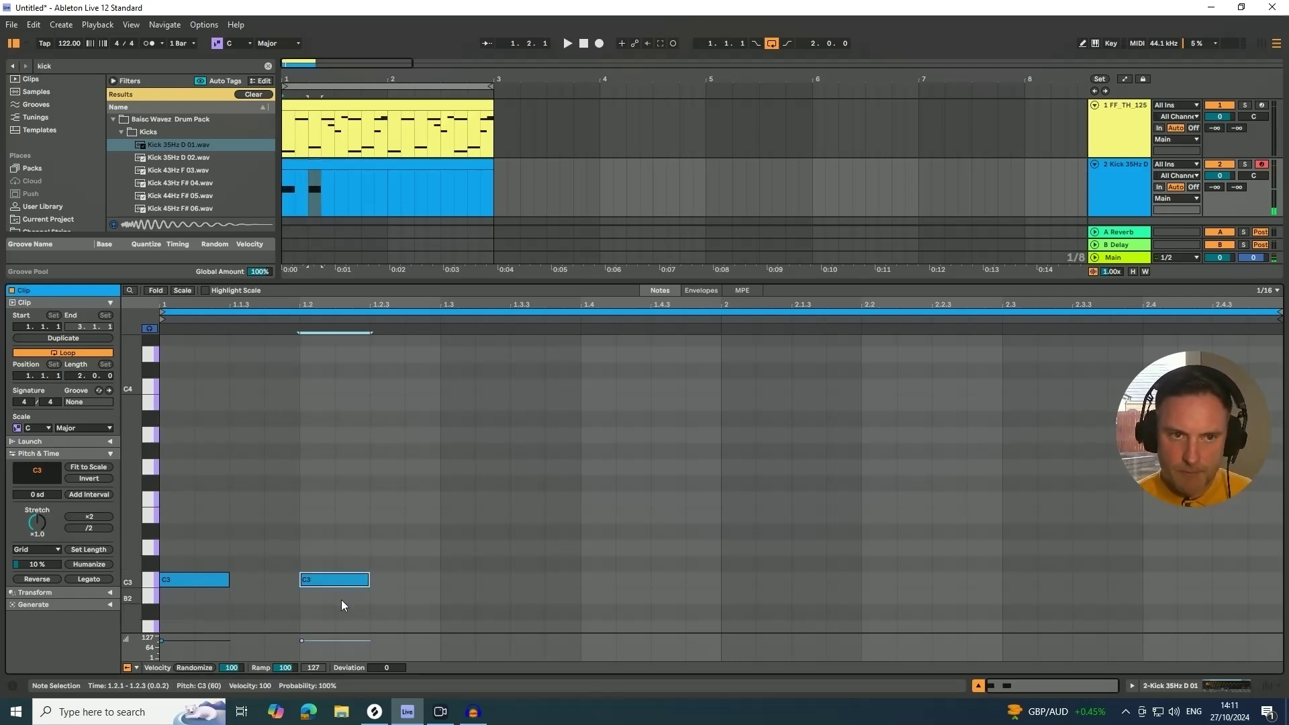
drag(328, 581, 515, 582)
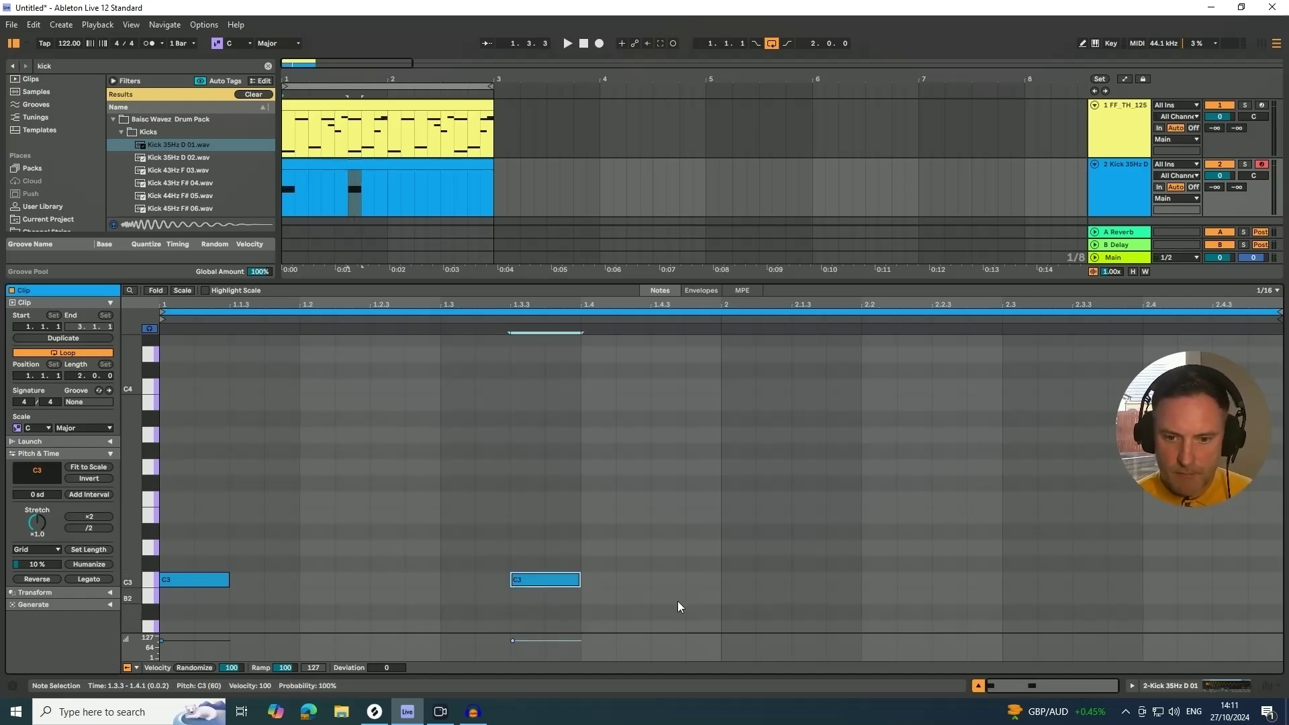
drag(719, 595, 159, 552)
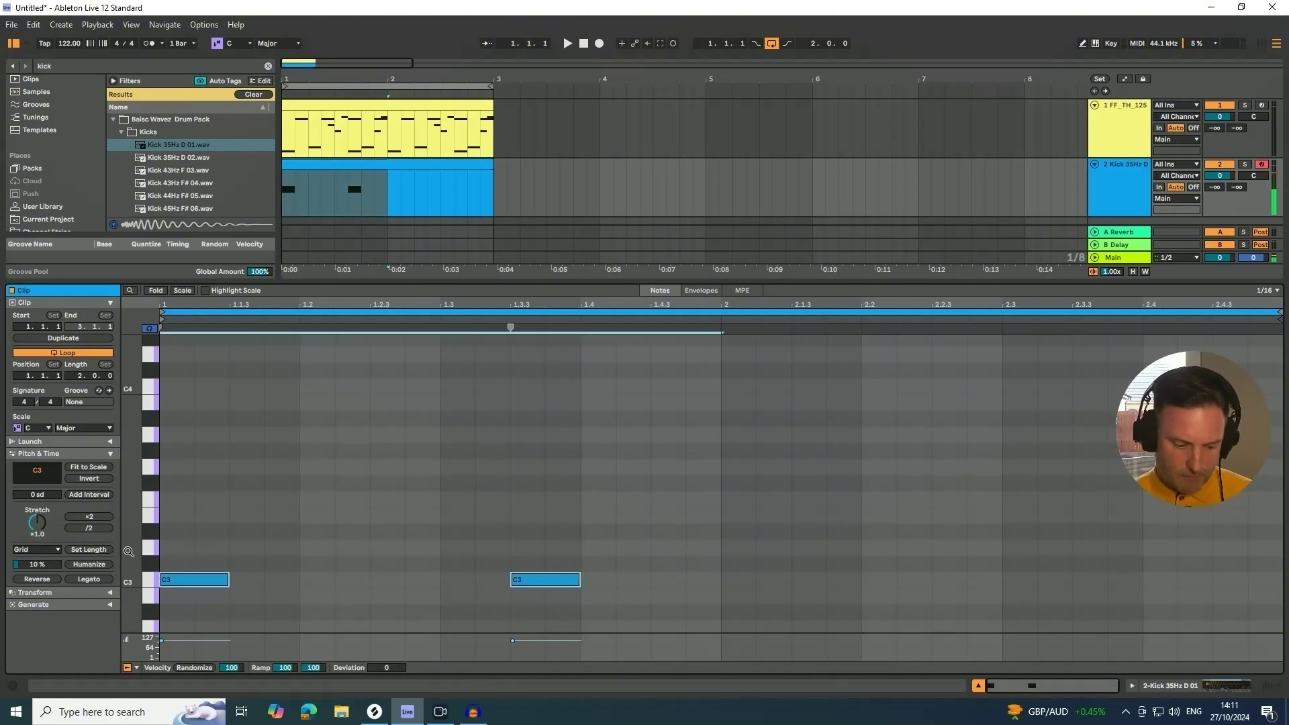
key(ctrl+d)
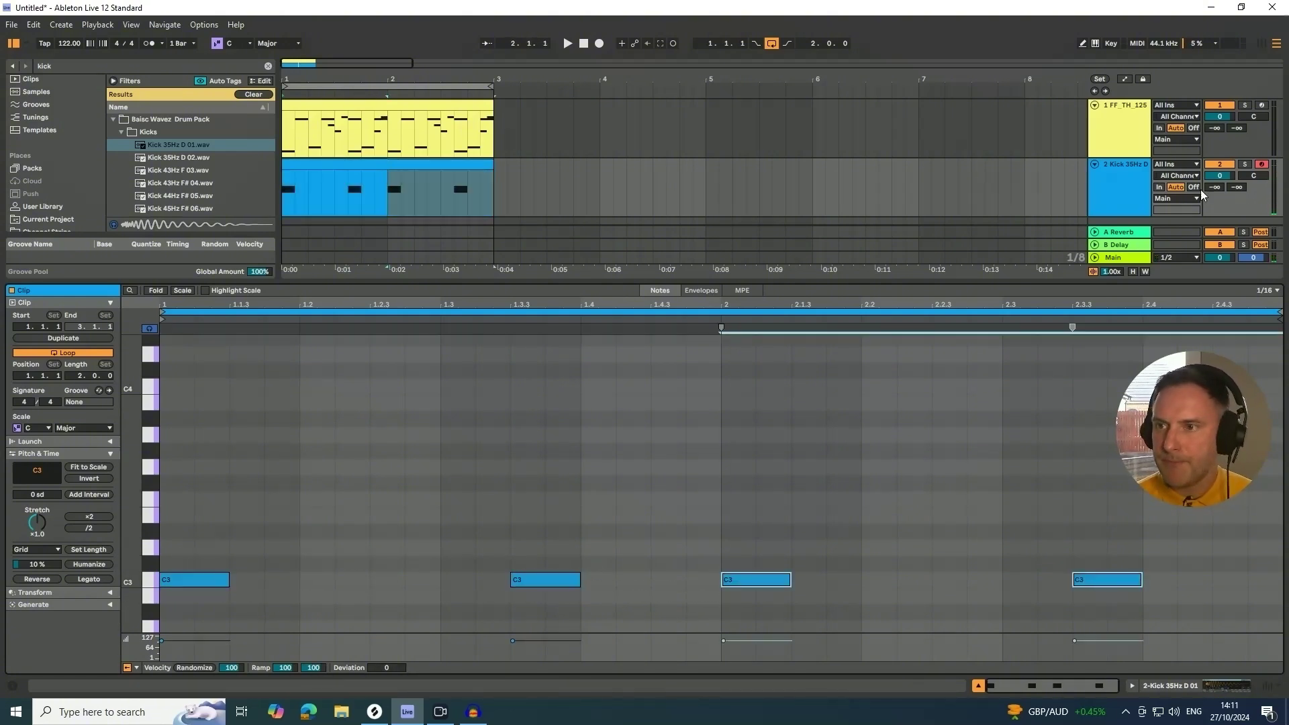
Step: Play the loop and bring the kick track up from silence to -2.0 dB, with the break track at -0.3 dB
drag(1220, 178, 1220, 201)
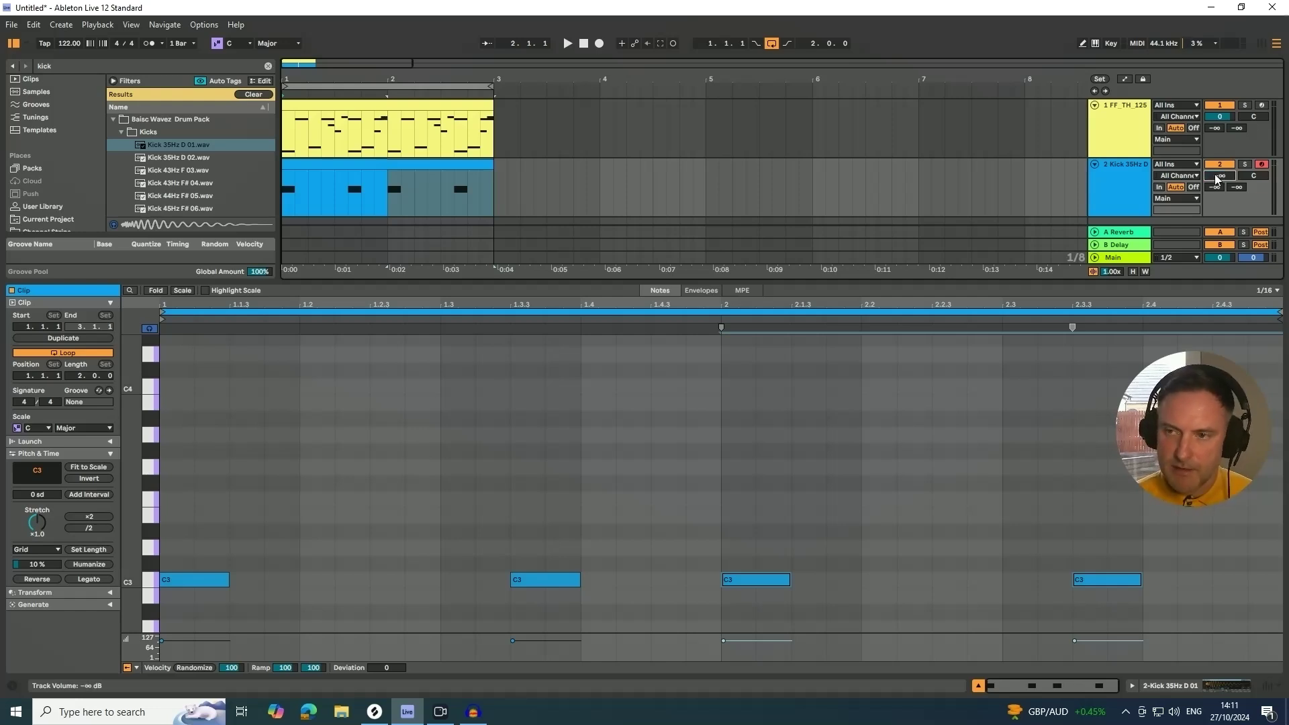
key(space)
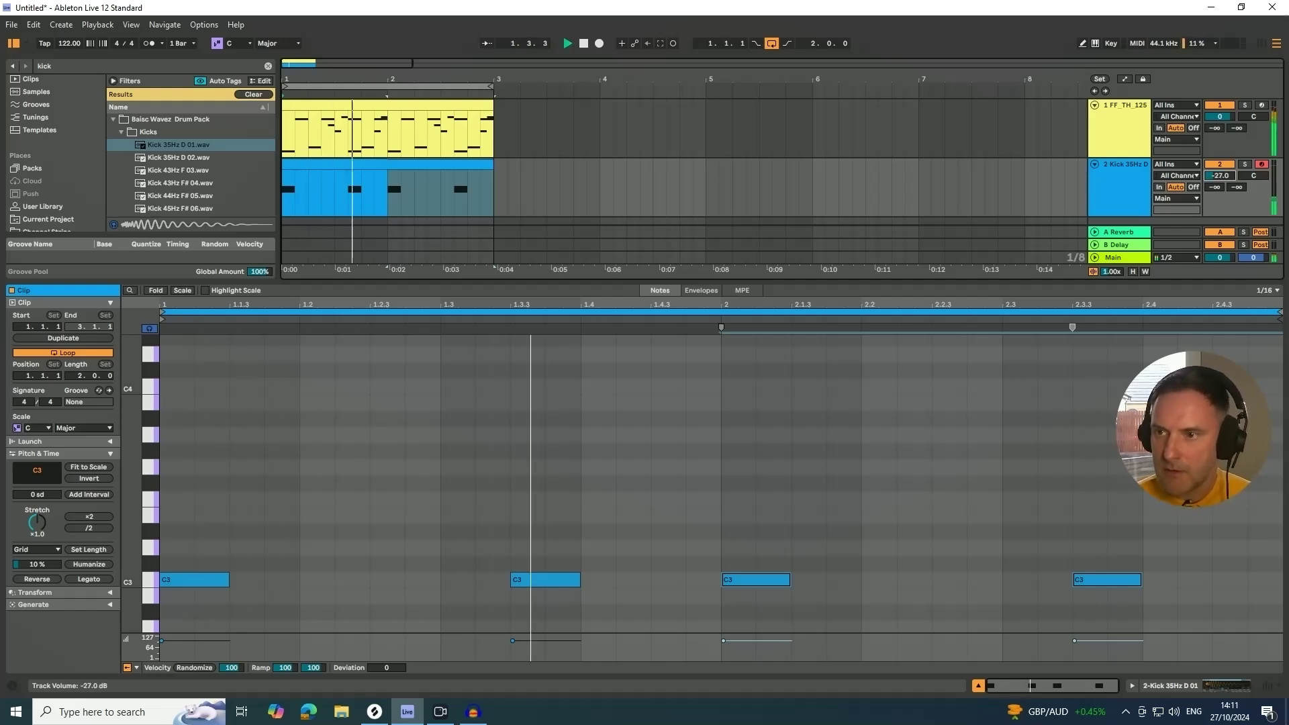
drag(1219, 181, 1220, 154)
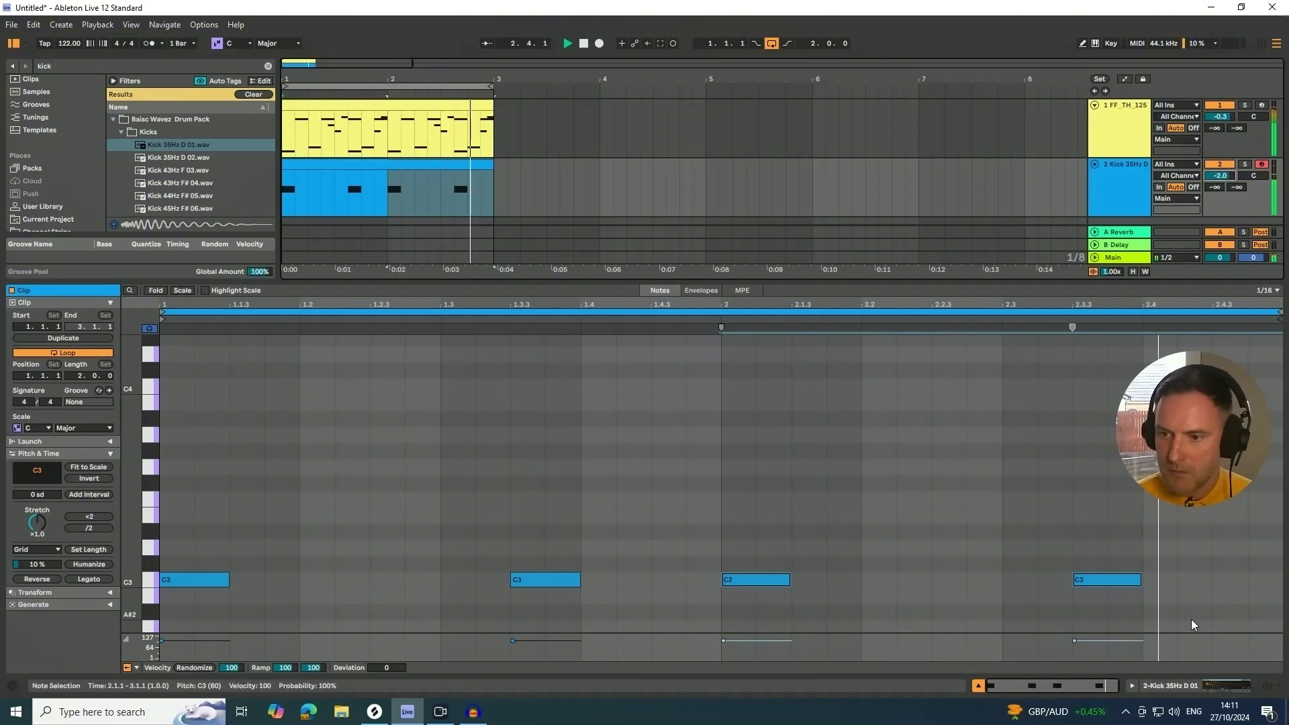
Step: Lengthen all four kick notes to four sixteenths, and set the kick track to -1.5 dB and the break track to -0.8 dB
drag(1191, 619, 299, 577)
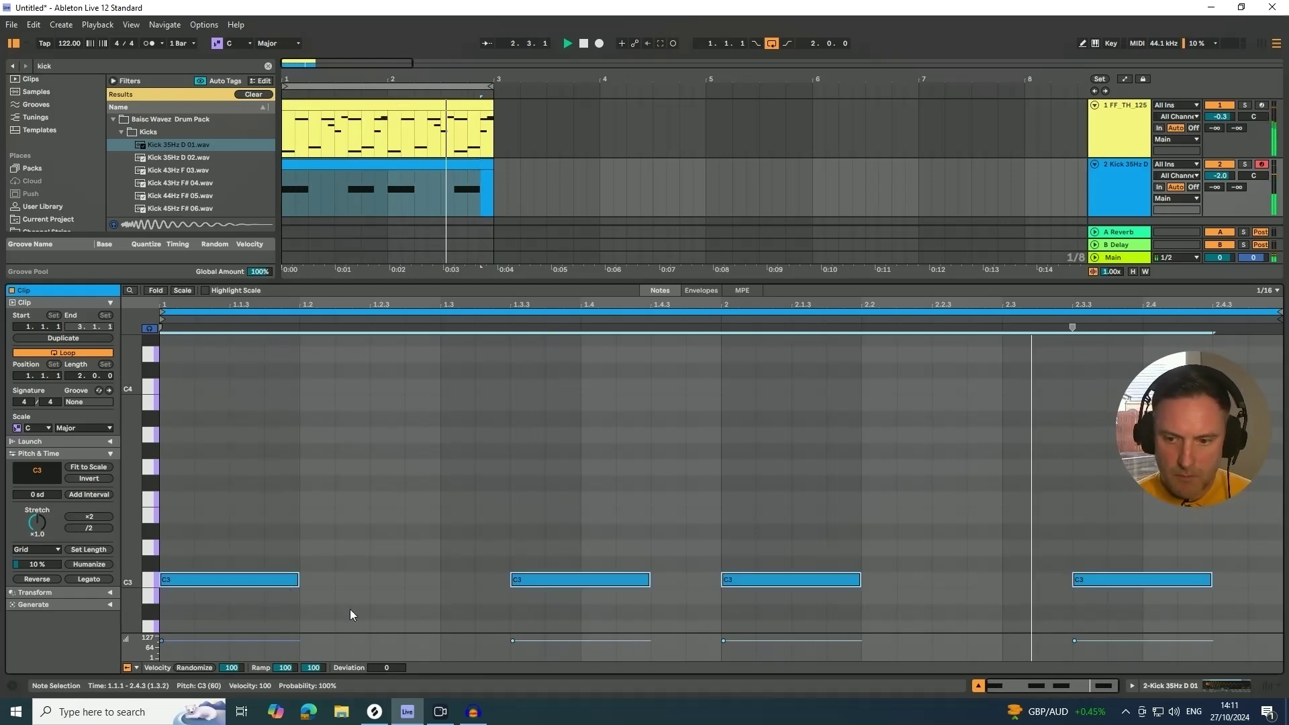
click(1181, 687)
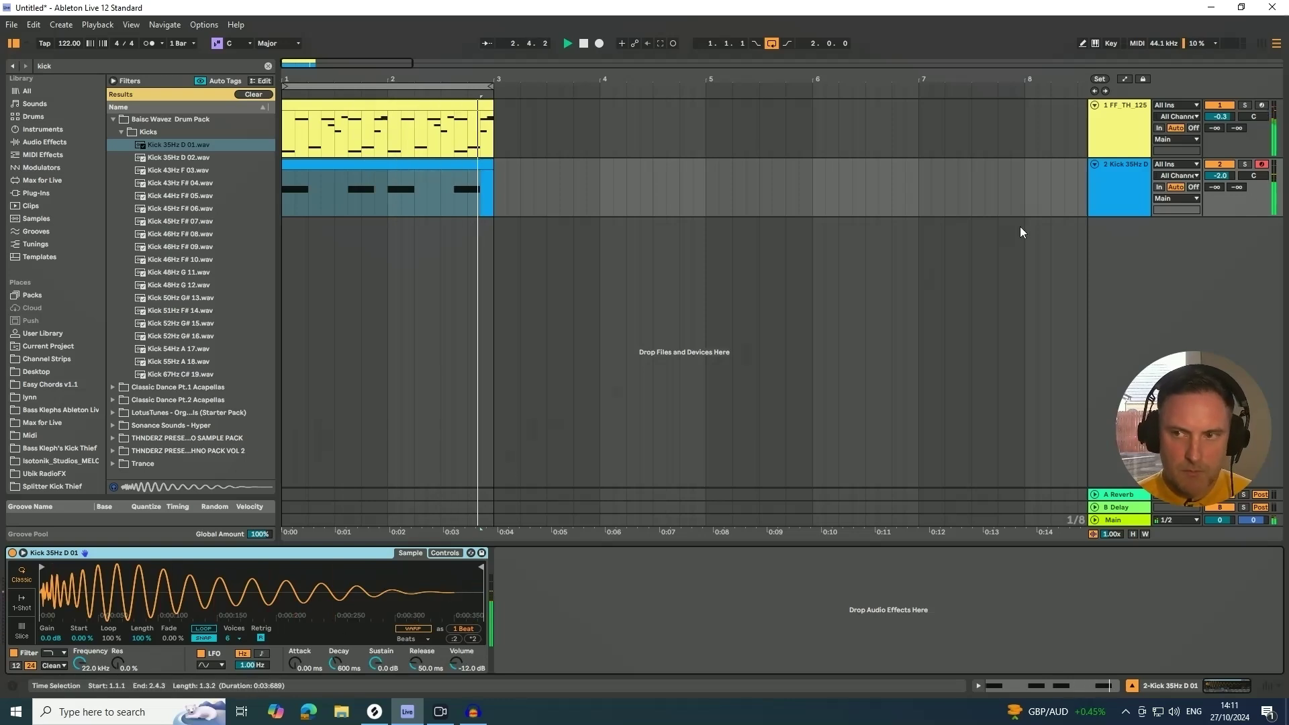
drag(1220, 175, 1220, 167)
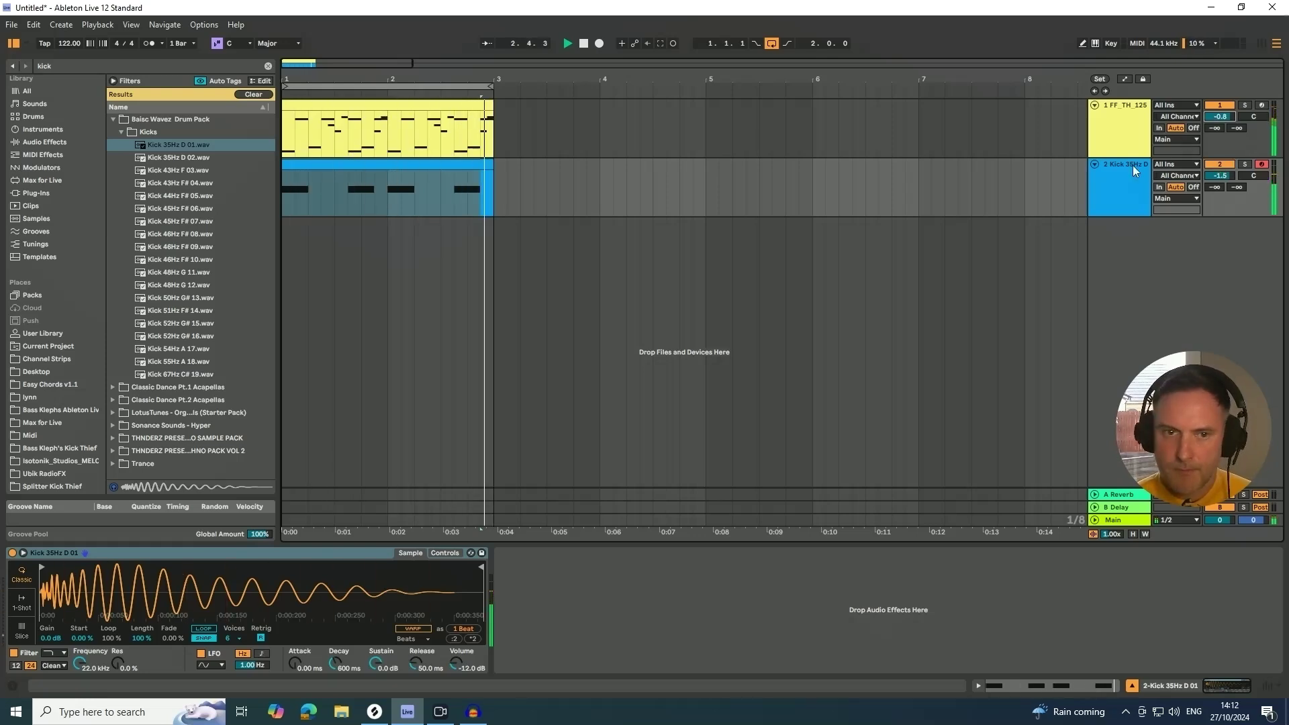
Step: Set the break sampler's Fade Out to 19.7 ms and check the slice tails in its waveform during playback
click(1125, 116)
drag(342, 79, 312, 287)
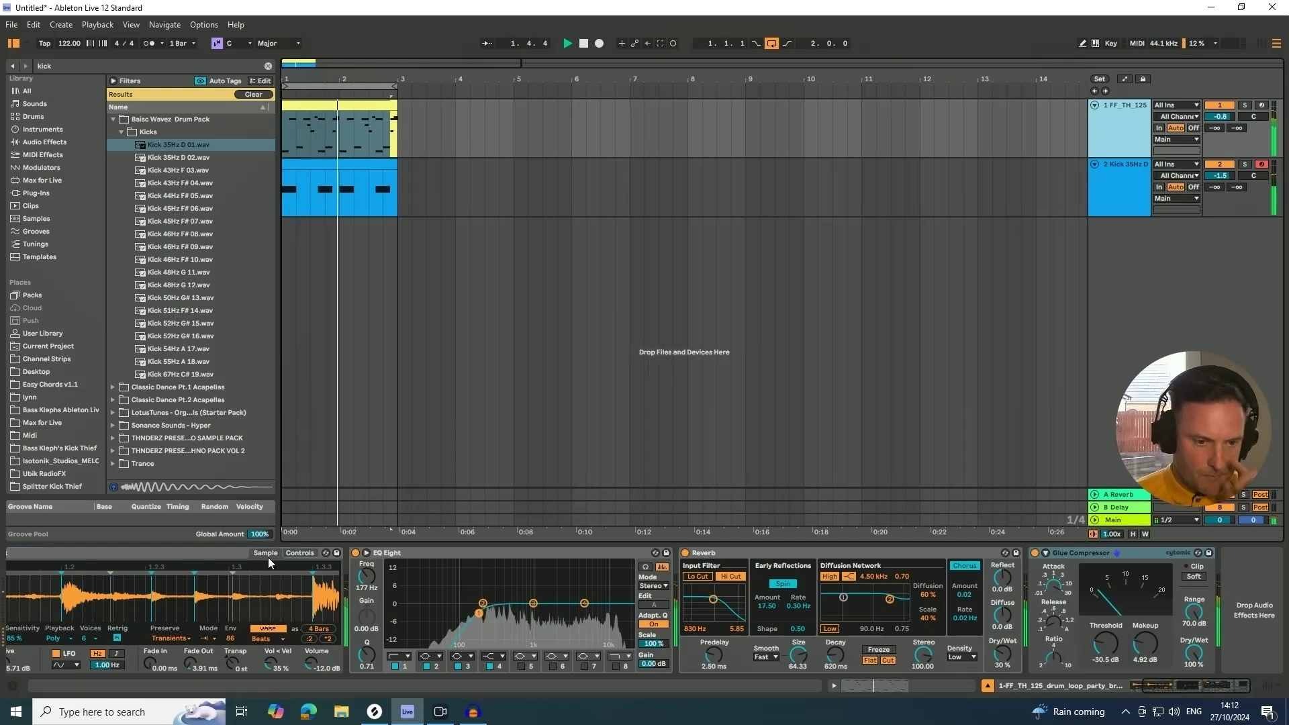
drag(190, 665, 190, 628)
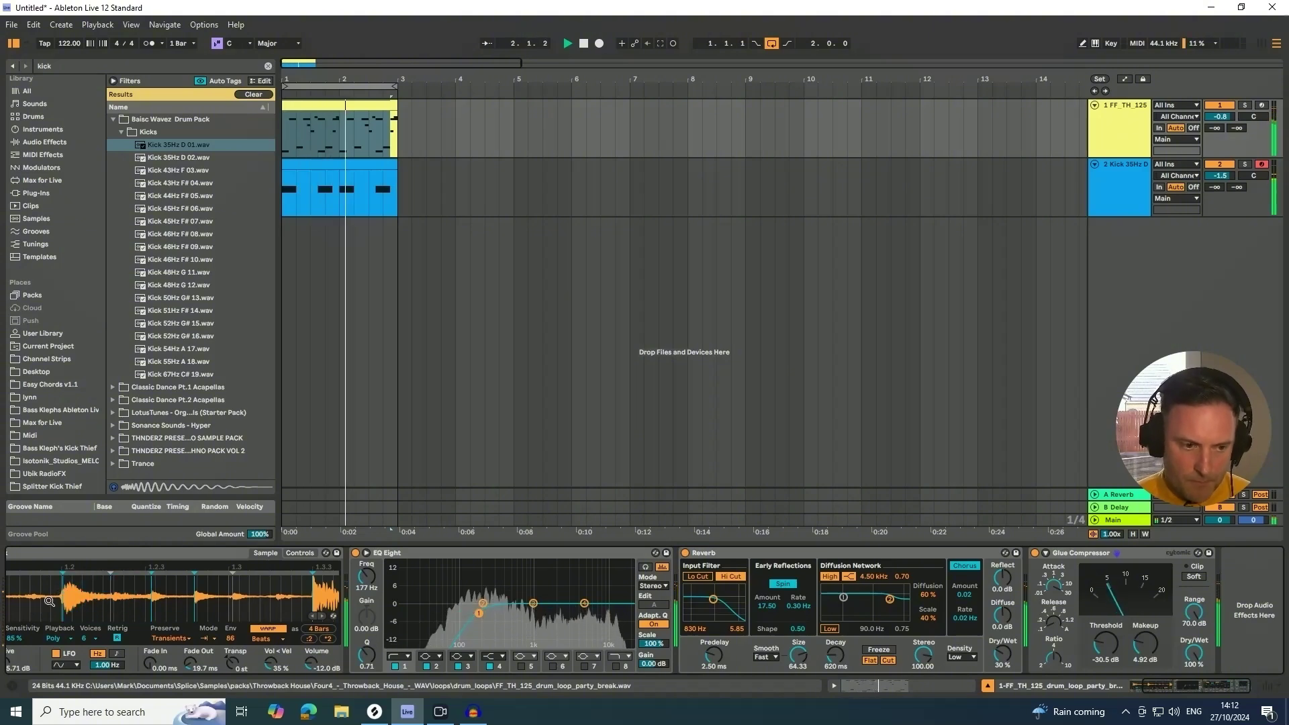
mouse_move(45, 598)
mouse_down()
mouse_move(112, 589)
mouse_move(106, 579)
mouse_move(118, 592)
mouse_move(57, 587)
mouse_move(303, 590)
mouse_move(289, 590)
mouse_up()
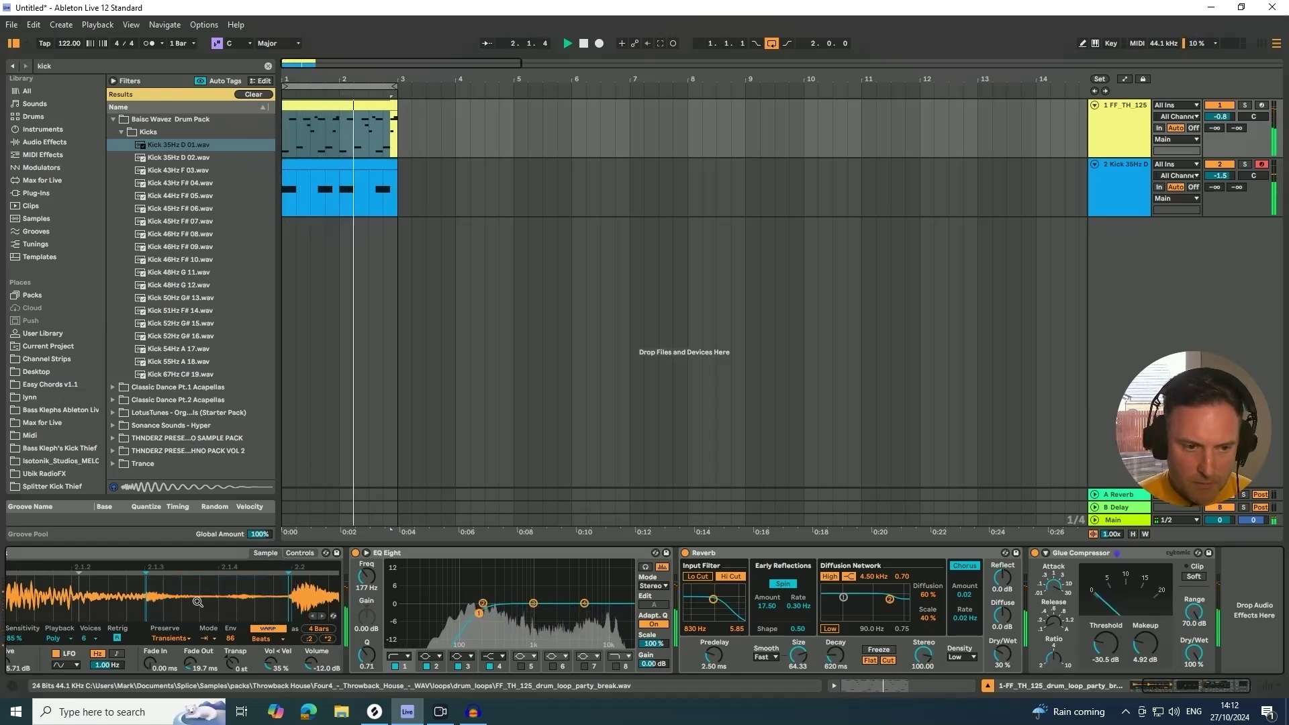
scroll(173, 590, down, 5)
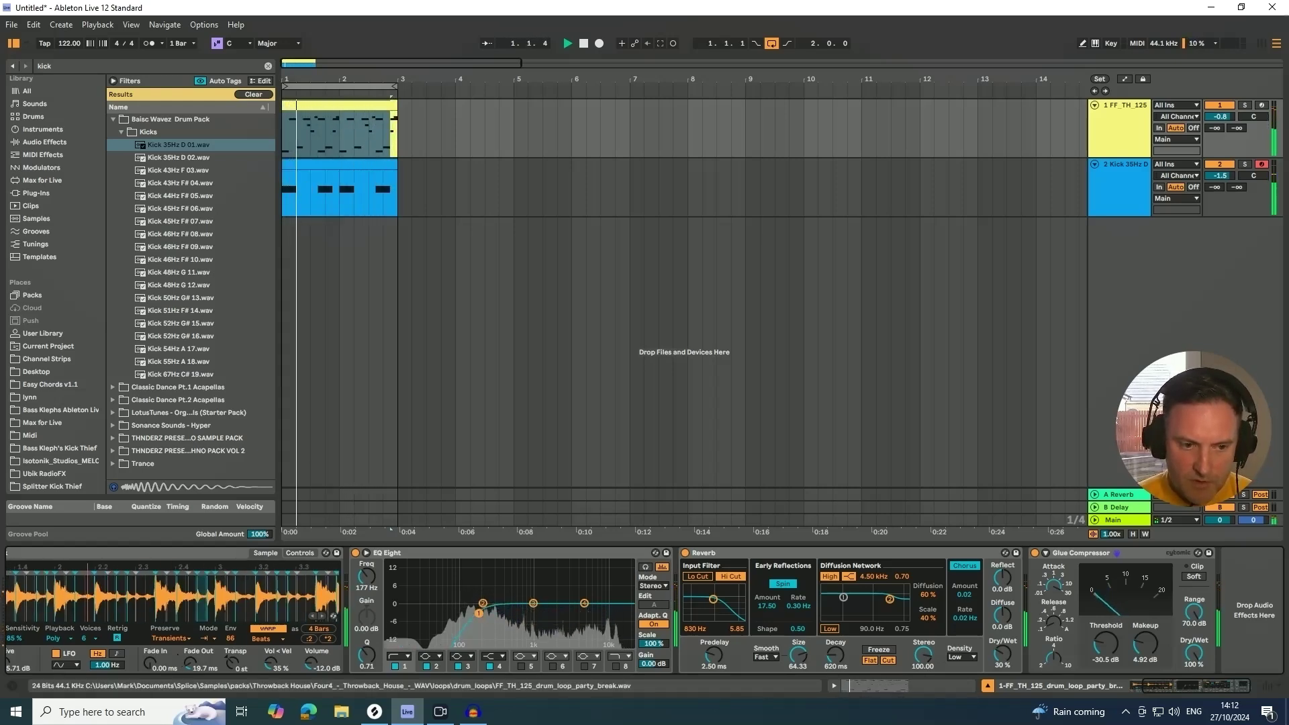
scroll(162, 615, down, 1)
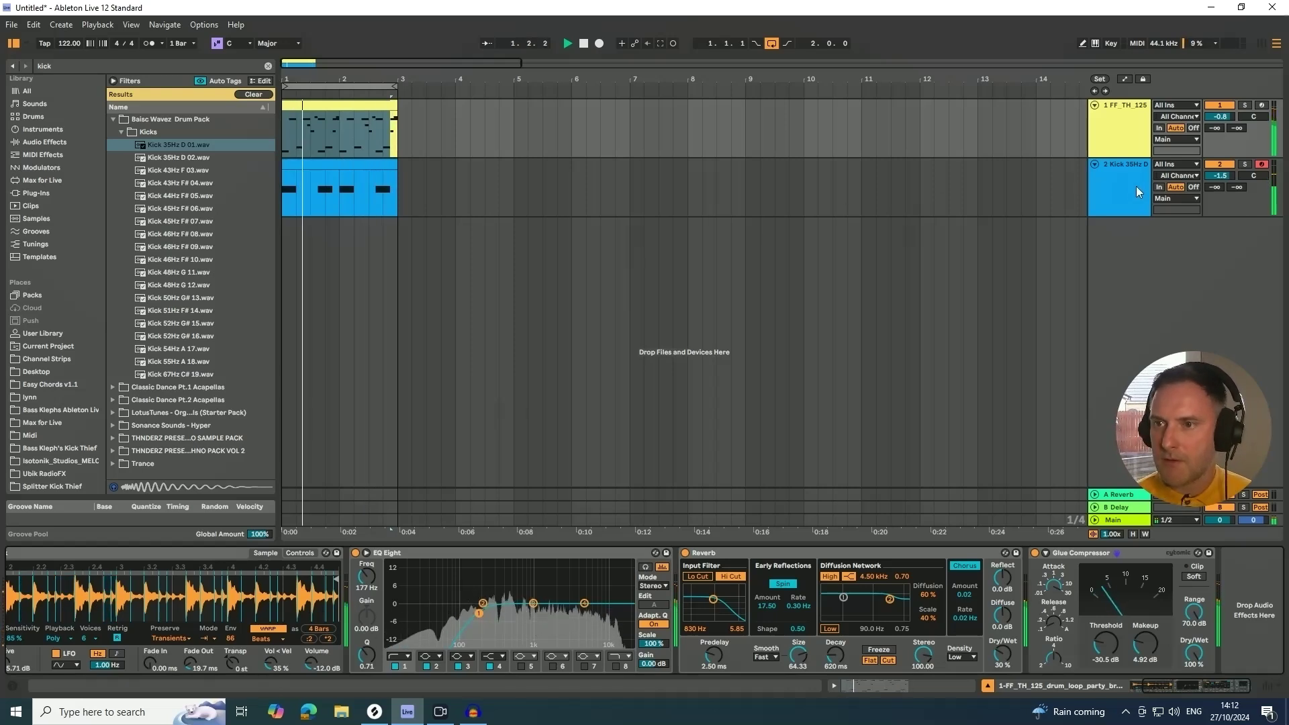
click(1178, 295)
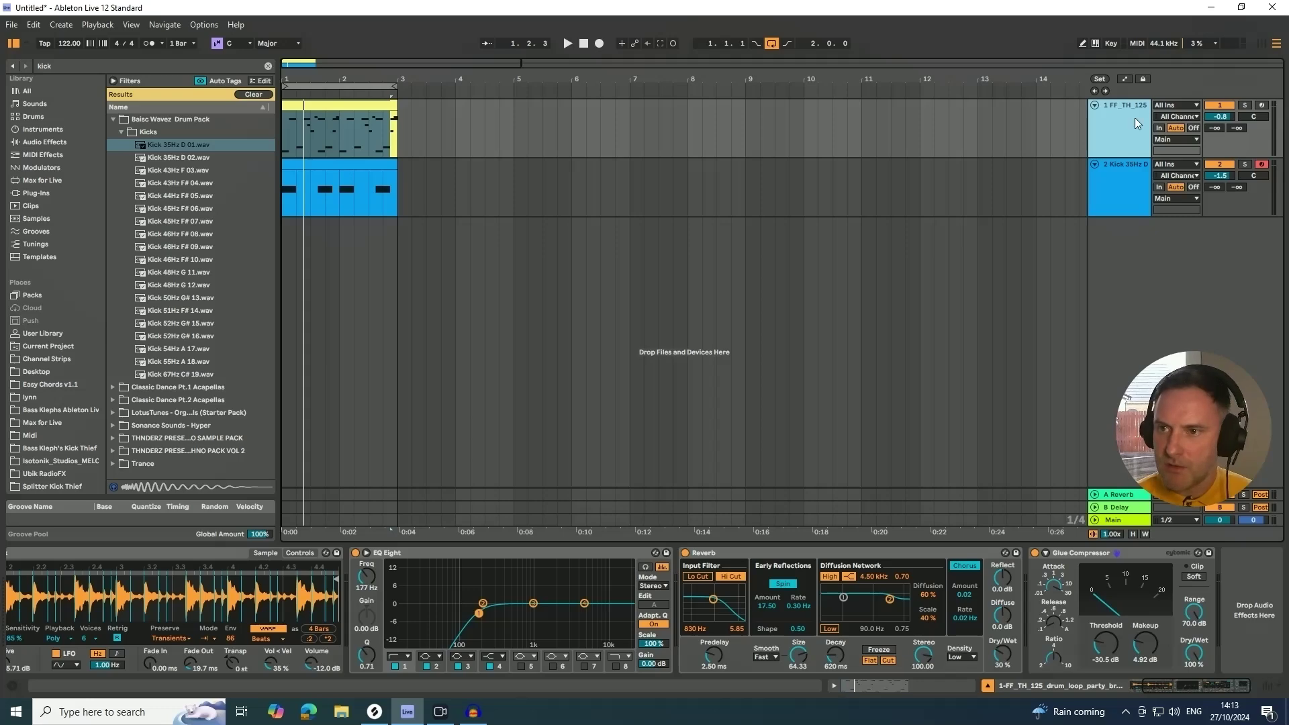
Step: Switch to Splice, search for "reece bass" and restrict the results to loops
click(374, 713)
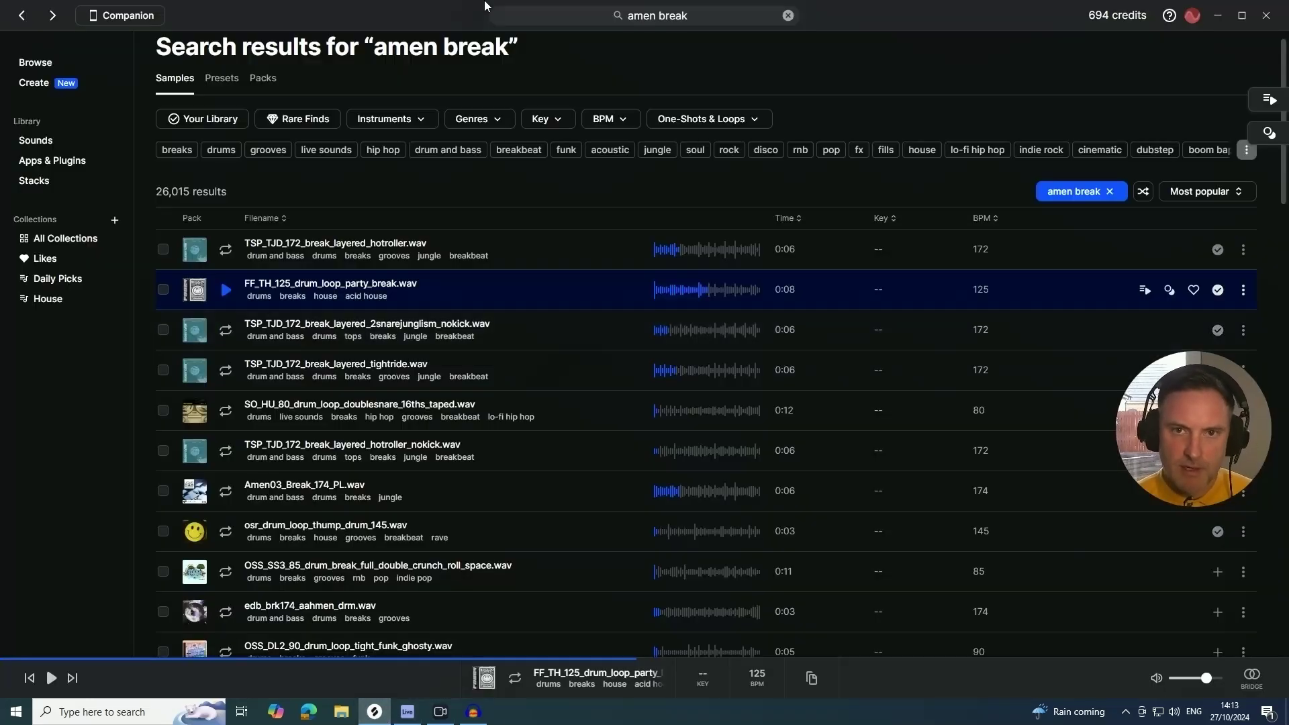
click(786, 15)
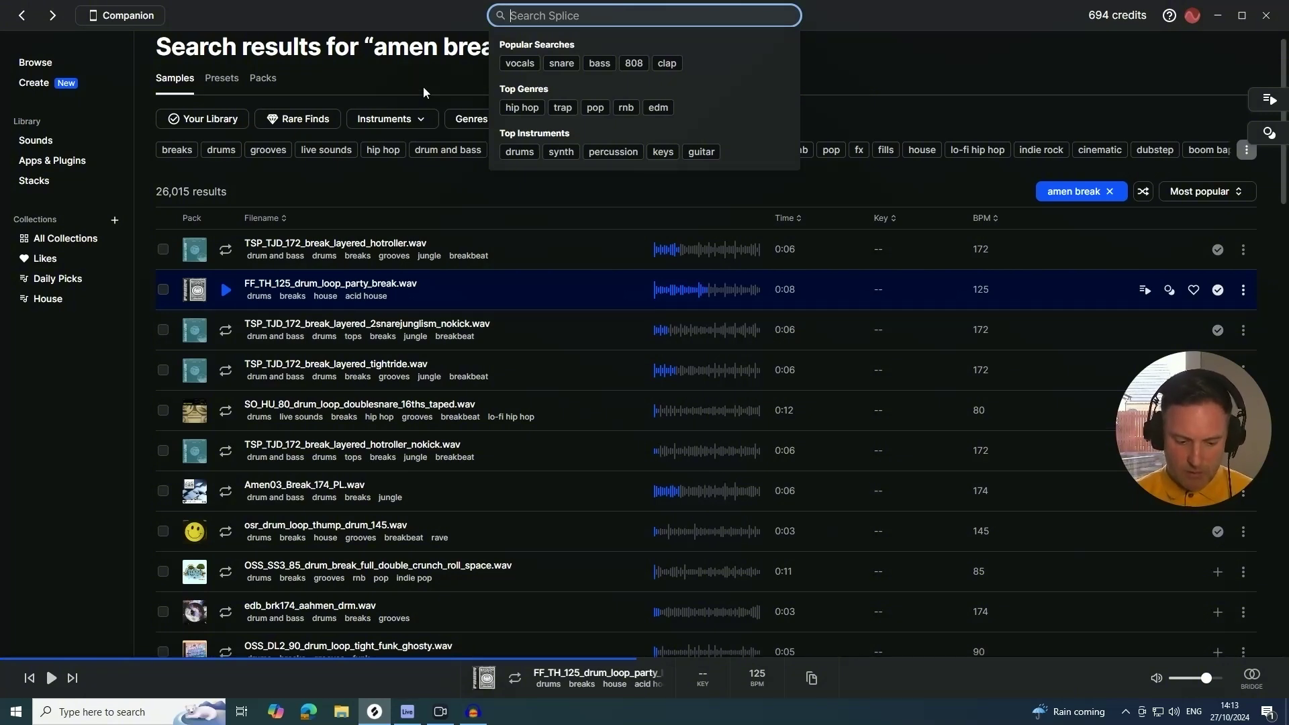
text(reece bass)
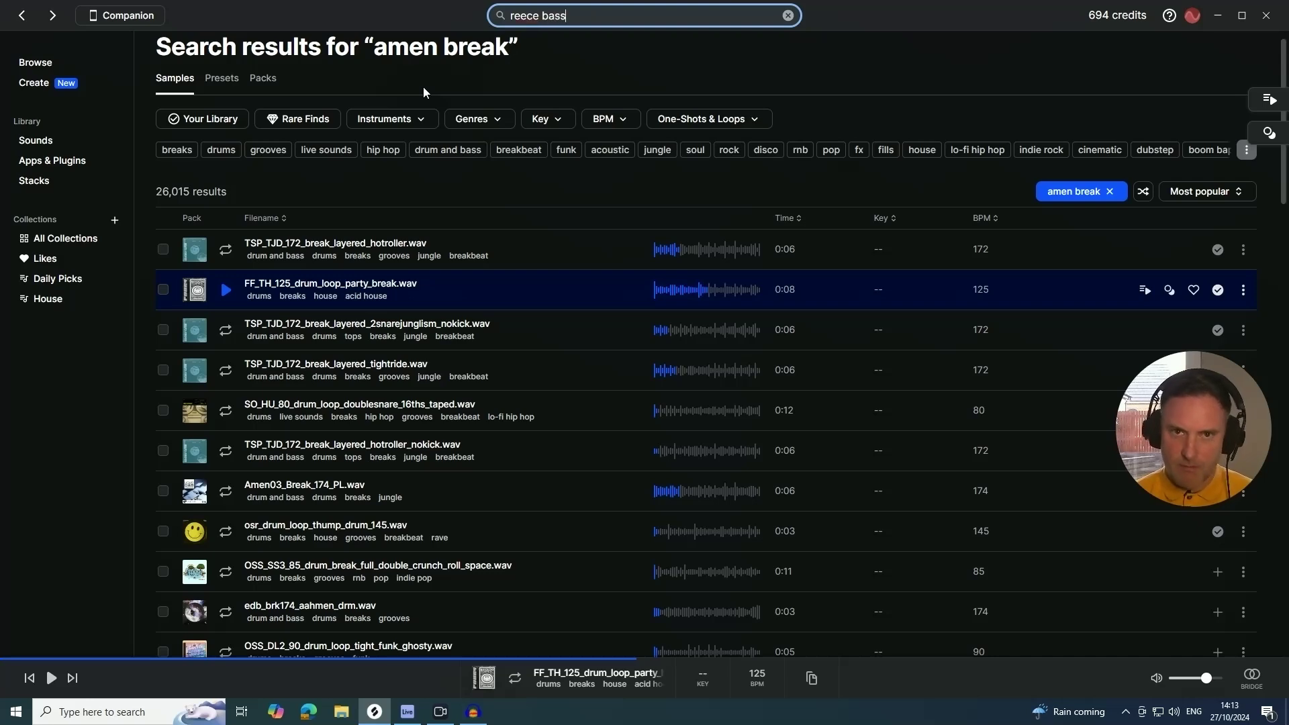
key(Return)
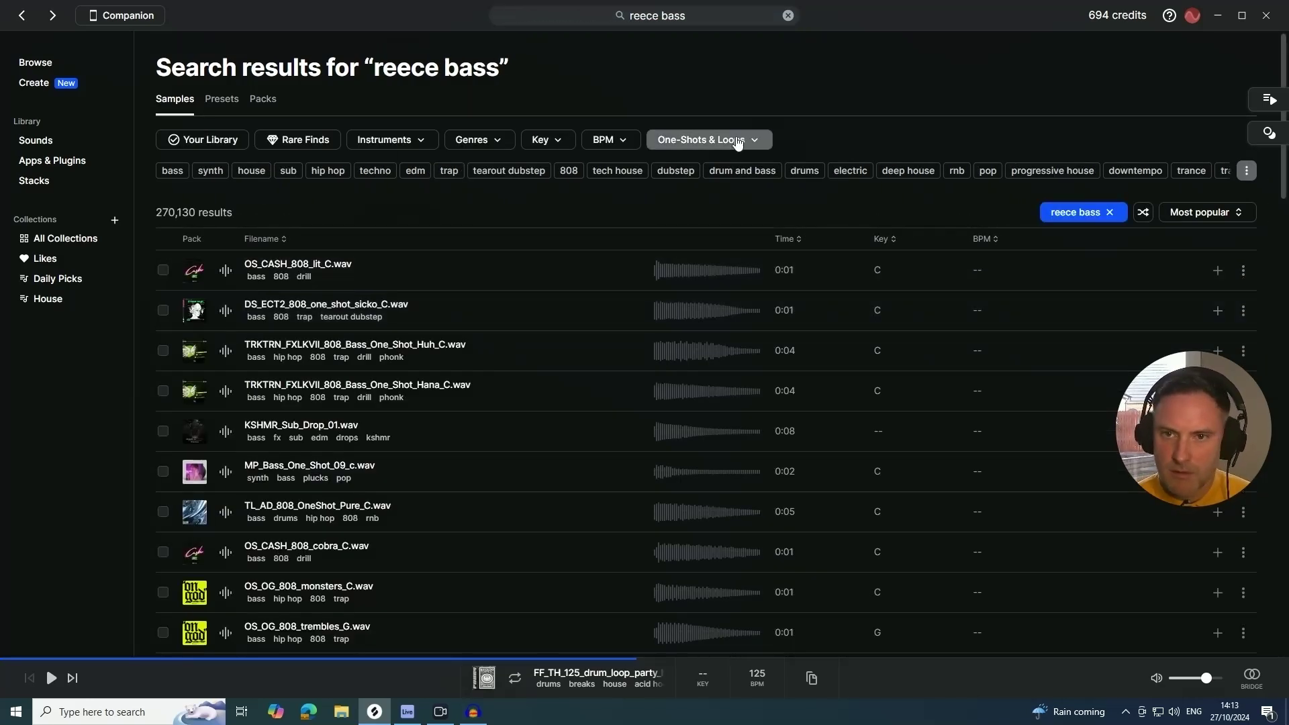
click(705, 139)
click(668, 183)
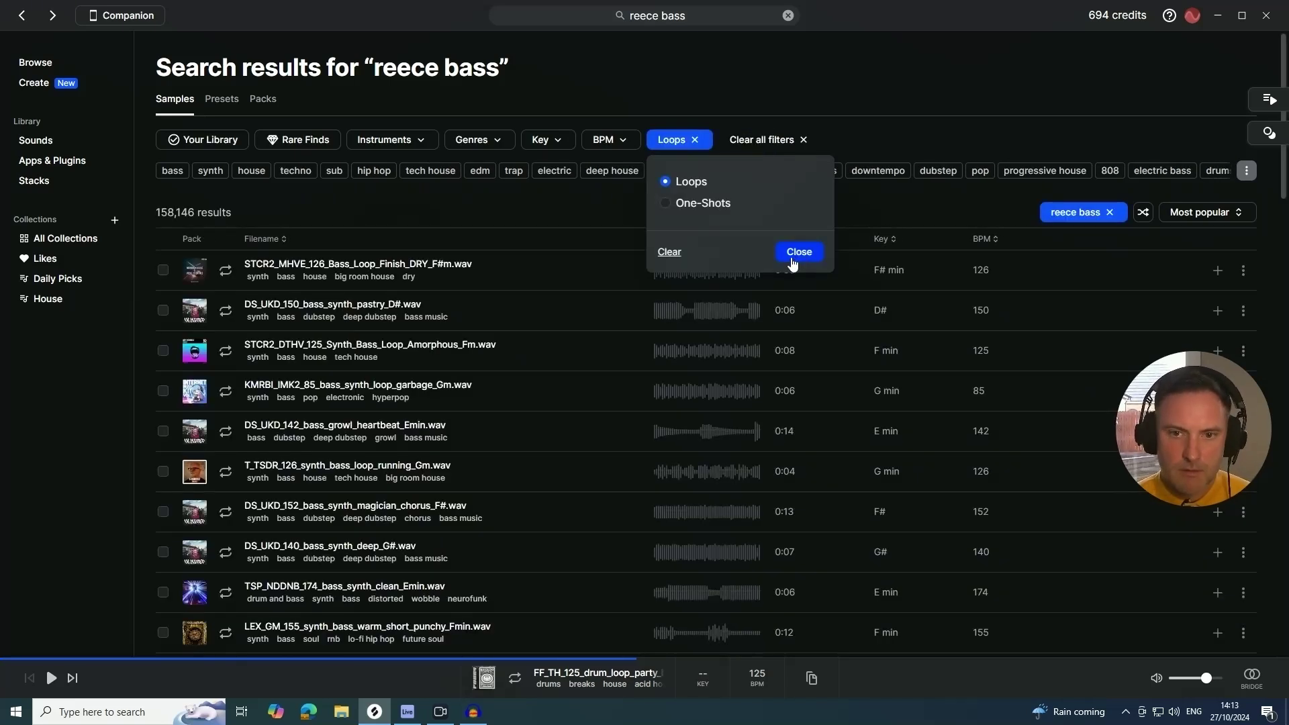
click(782, 252)
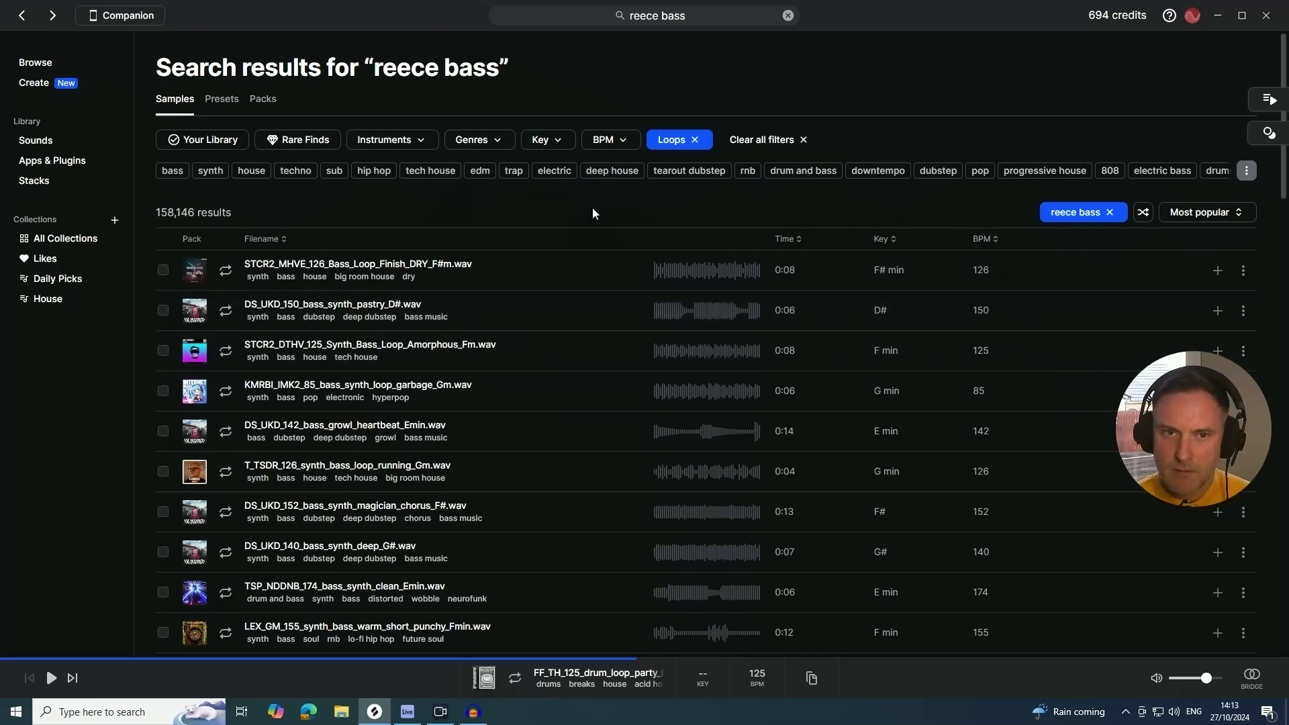
Step: Audition the bass loops one after another from the first result down to PLX_HPE_125_bass_synth_down_Dmin.wav
click(225, 272)
click(226, 311)
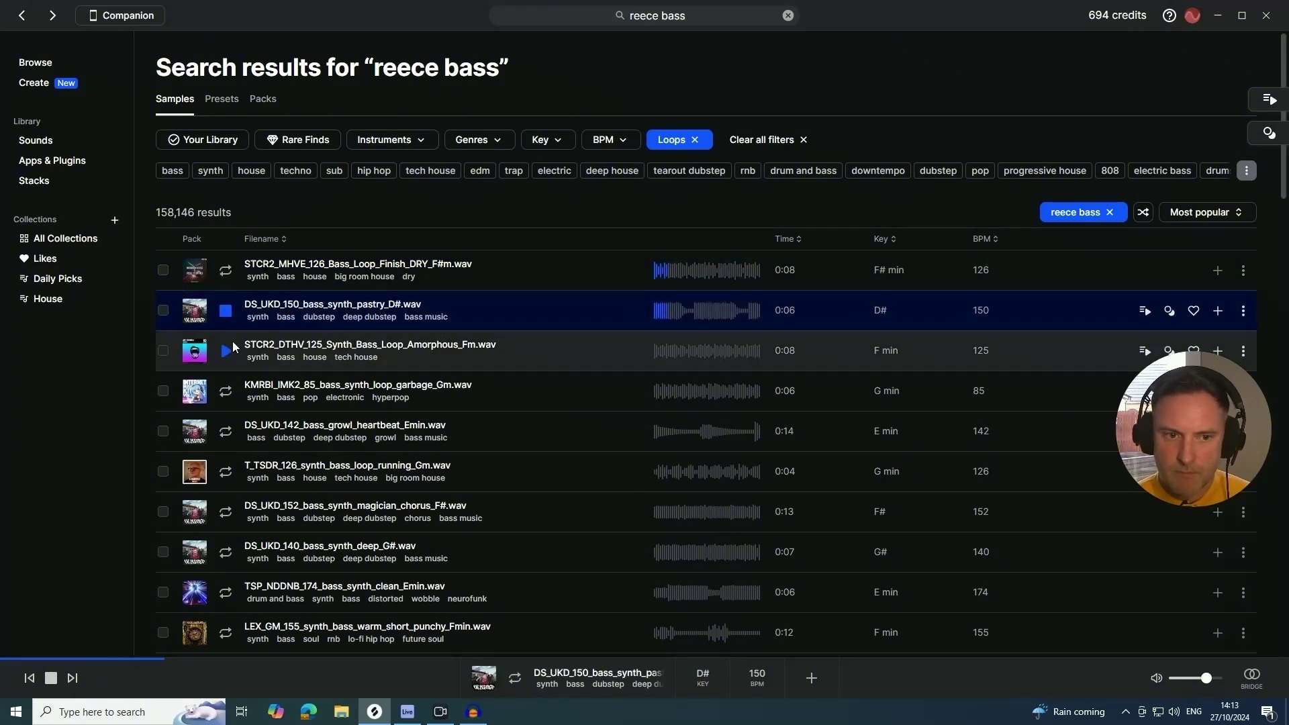
key(Down)
key(Down)
key(Down)
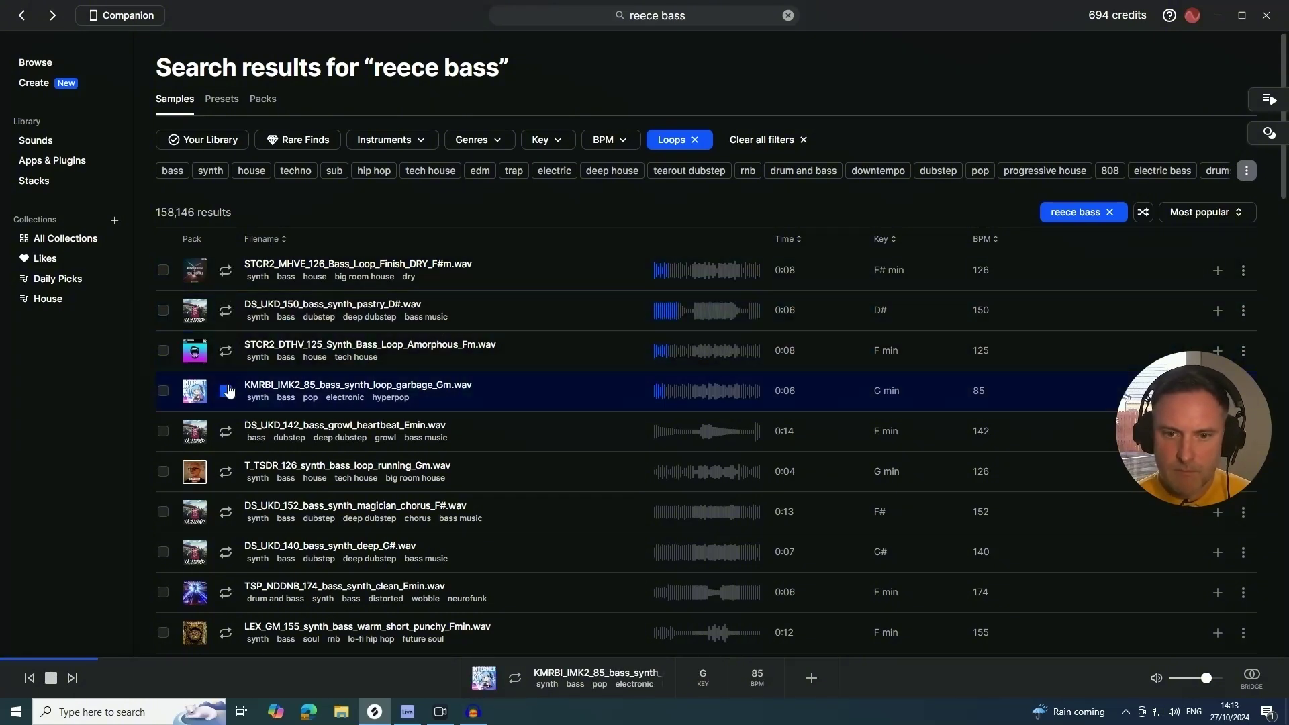
key(Down)
key(Down)
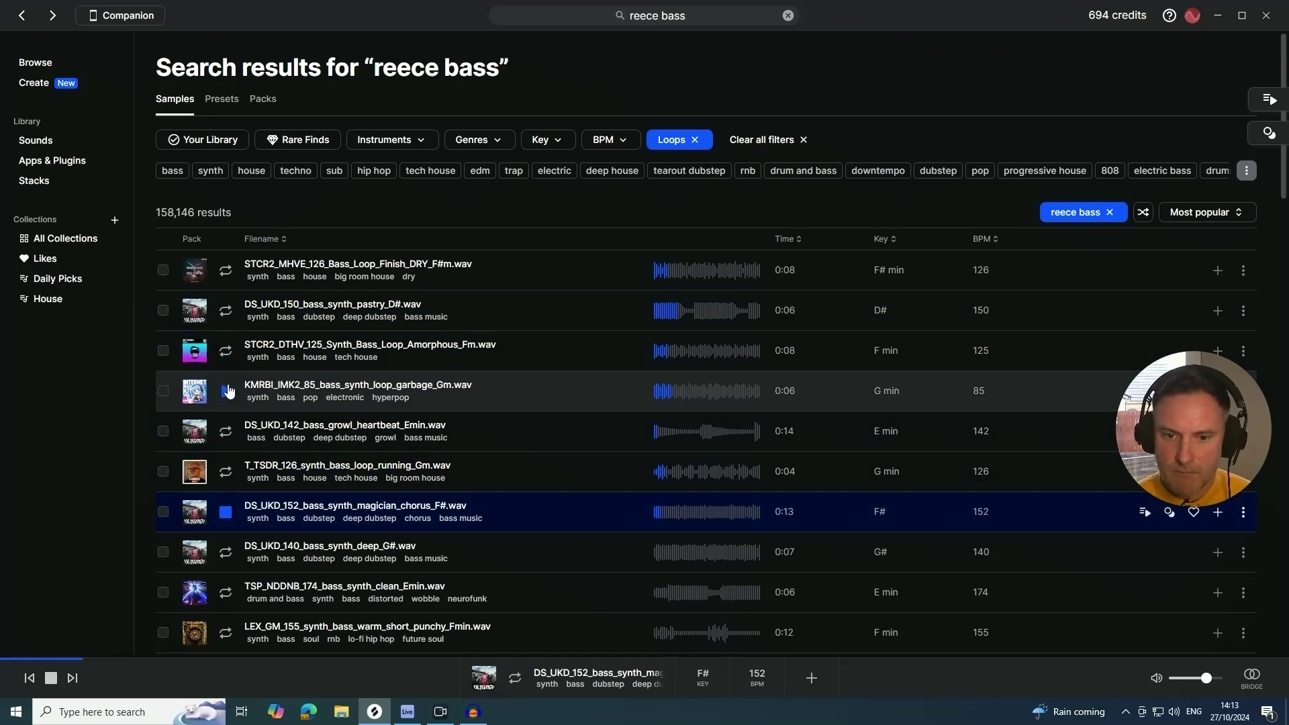
key(Down)
key(Down)
key(Down)
key(Down)
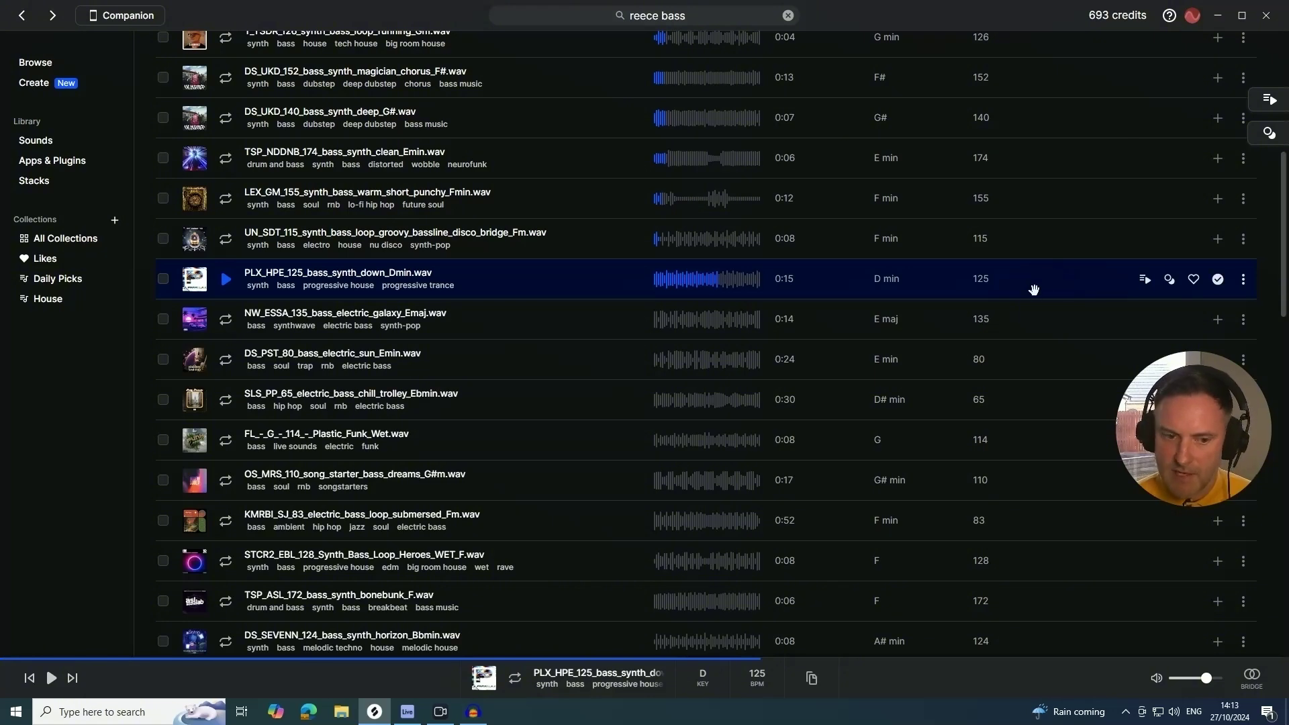
Step: Place PLX_HPE_125_bass_synth_down_Dmin.wav on a new audio track at bar 1 in Ableton Live, and extend the loop region and kick clip to bar 9
drag(1034, 290, 286, 274)
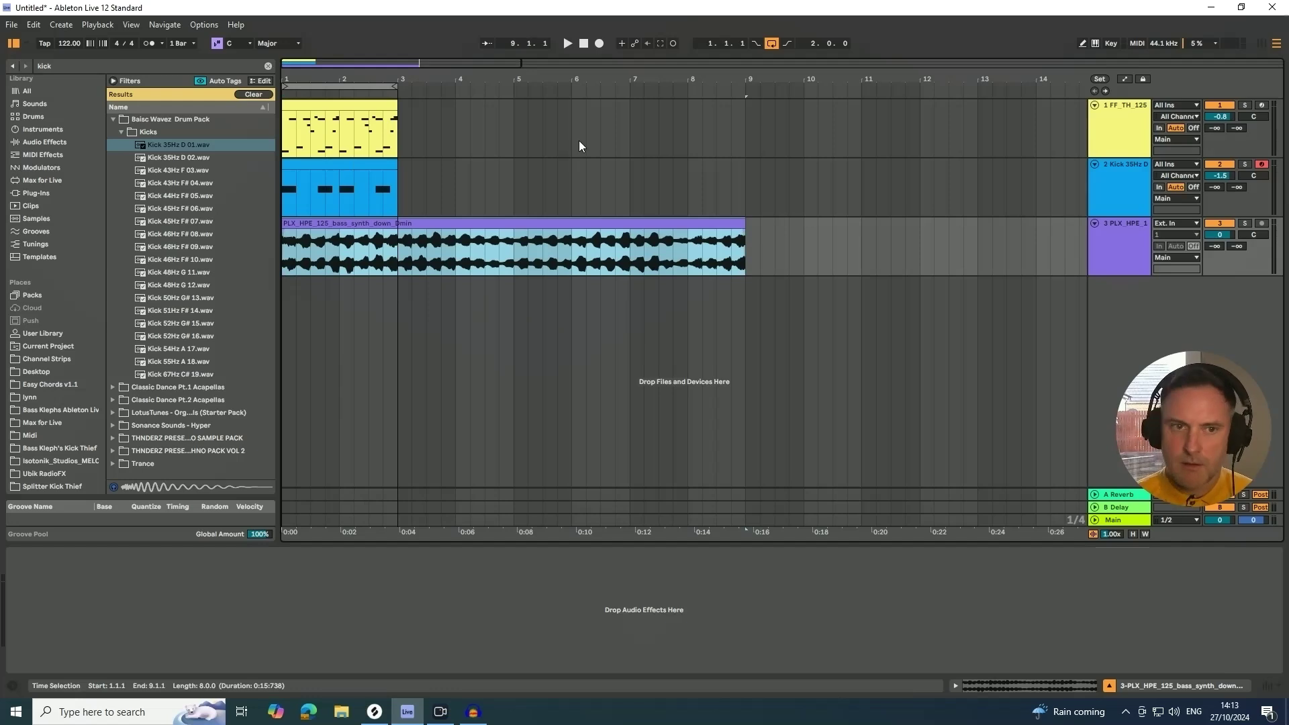
drag(395, 86, 737, 126)
drag(398, 168, 745, 199)
Step: Shorten the break clip to one bar and duplicate it seven times to fill bars 1 to 8
drag(395, 104, 339, 161)
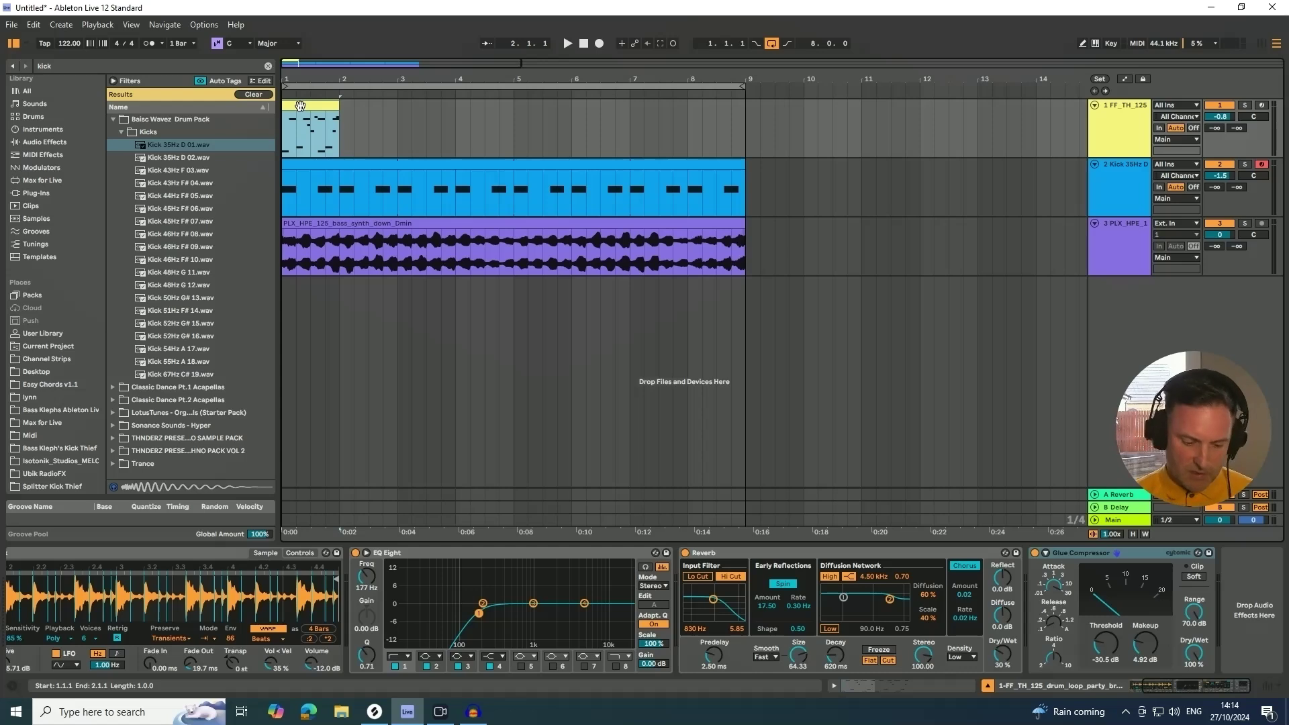
key(ctrl+d)
key(ctrl+d)
key(ctrl+d)
key(ctrl+d)
key(ctrl+d)
key(ctrl+d)
key(ctrl+d)
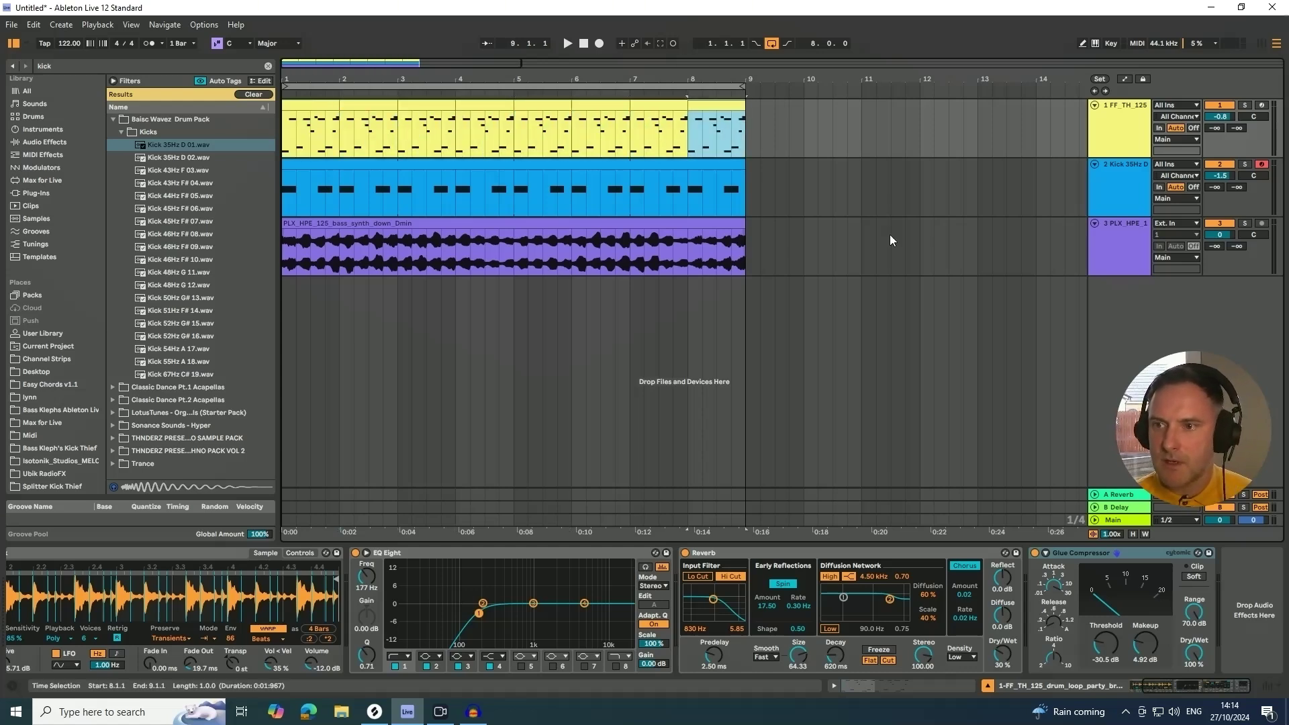
Step: Lower the bass track's volume to -36.3 dB and set the bass clip's warp mode to Complex Pro
drag(1219, 235, 1220, 262)
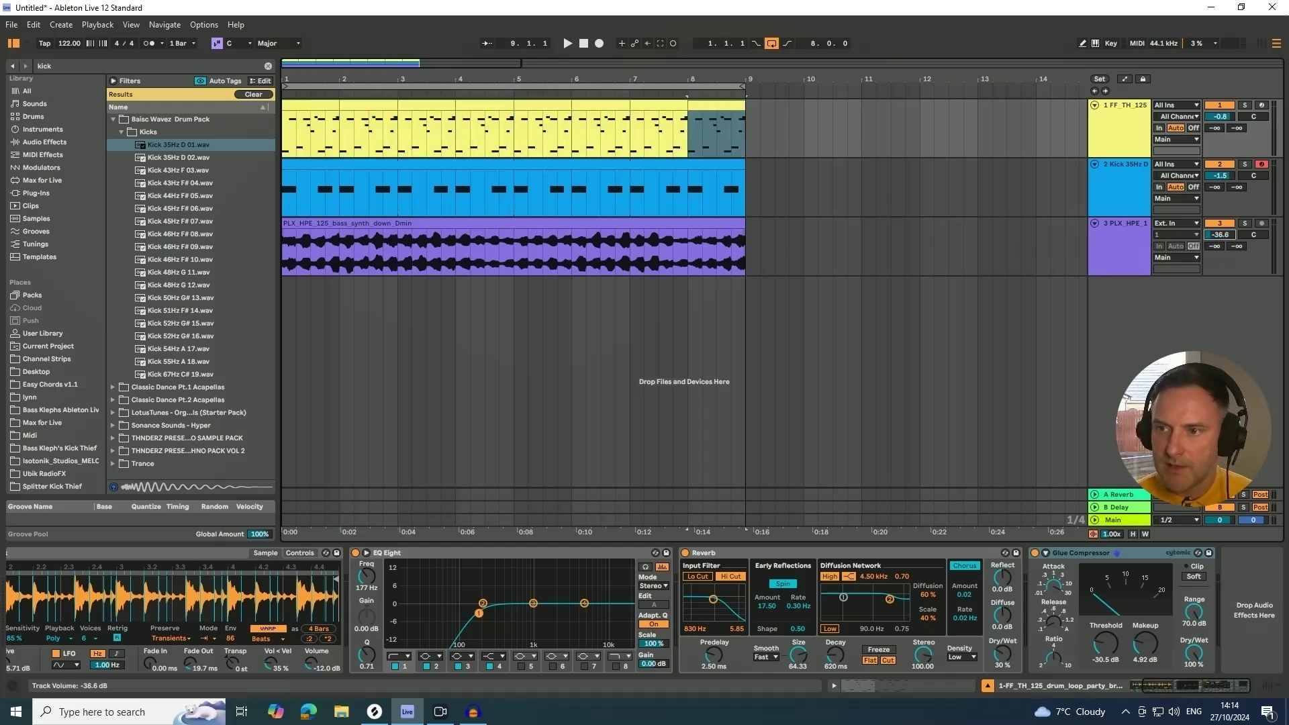
double_click(293, 223)
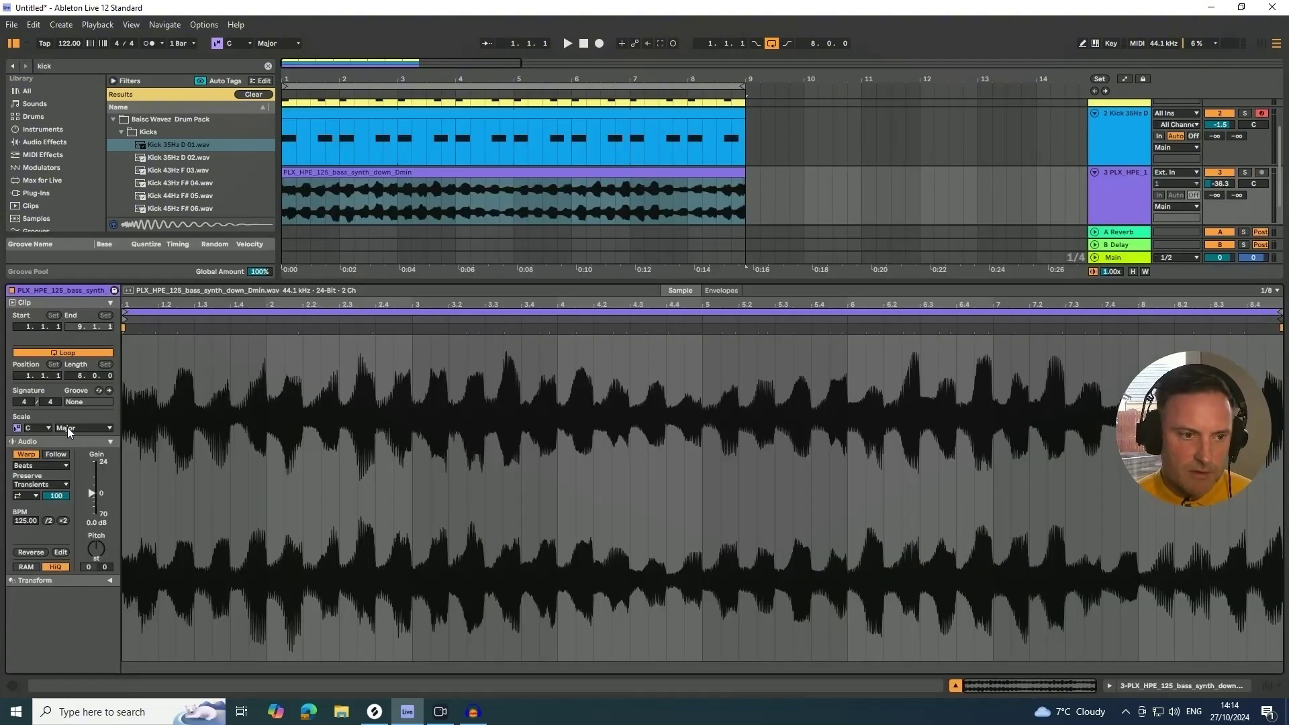
click(38, 526)
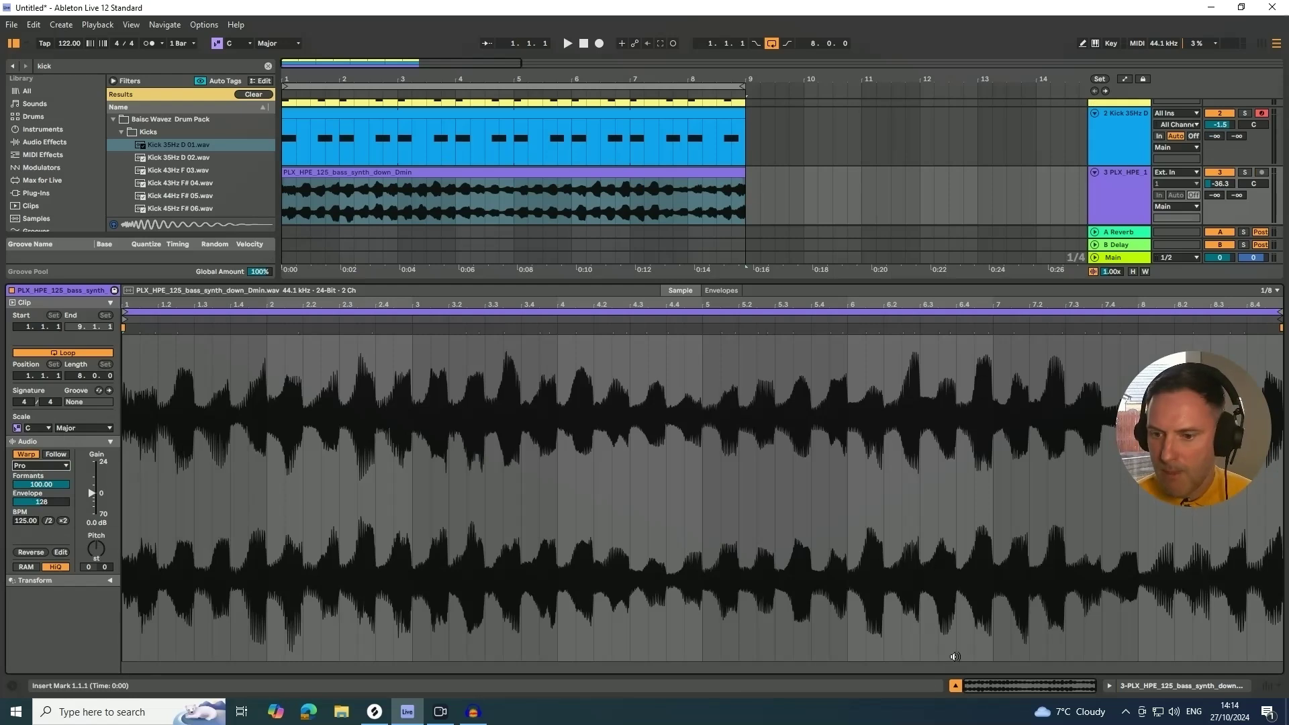
key(ctrl+alt+l)
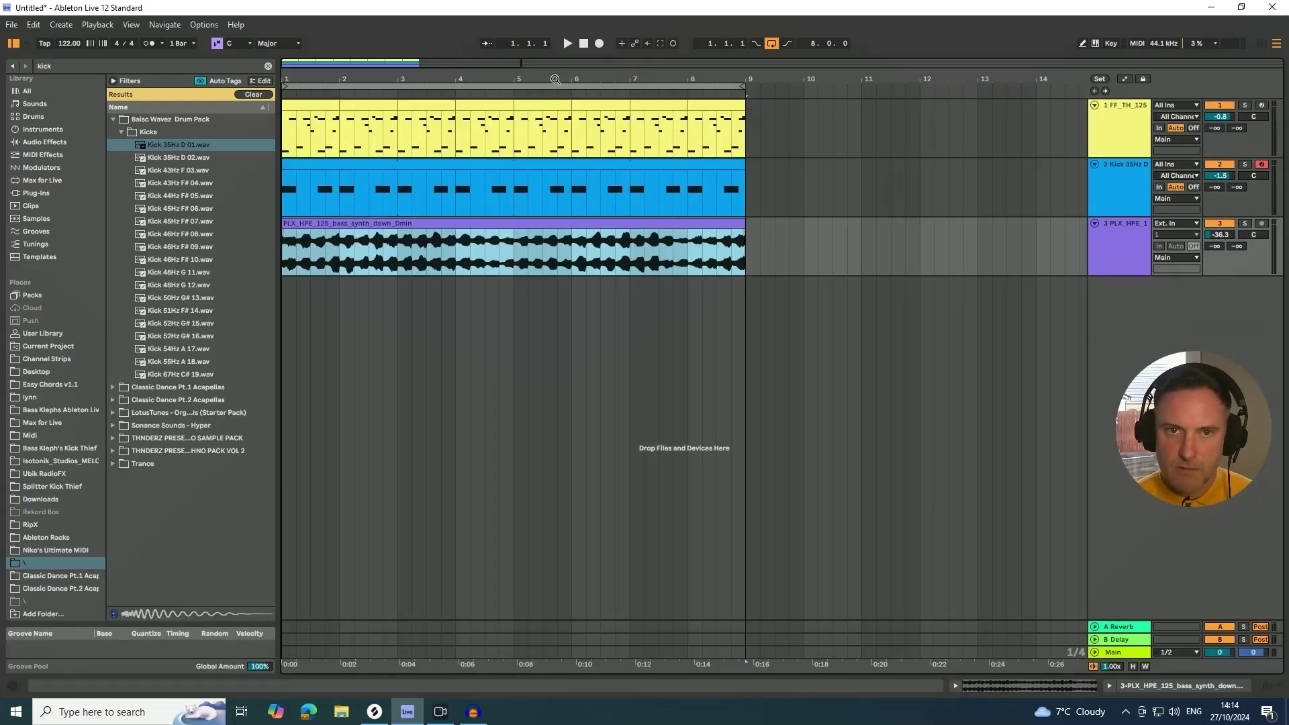
Step: Play the eight-bar section and blend the bass track in at -14.6 dB, with the break track at -1.8 dB
click(545, 86)
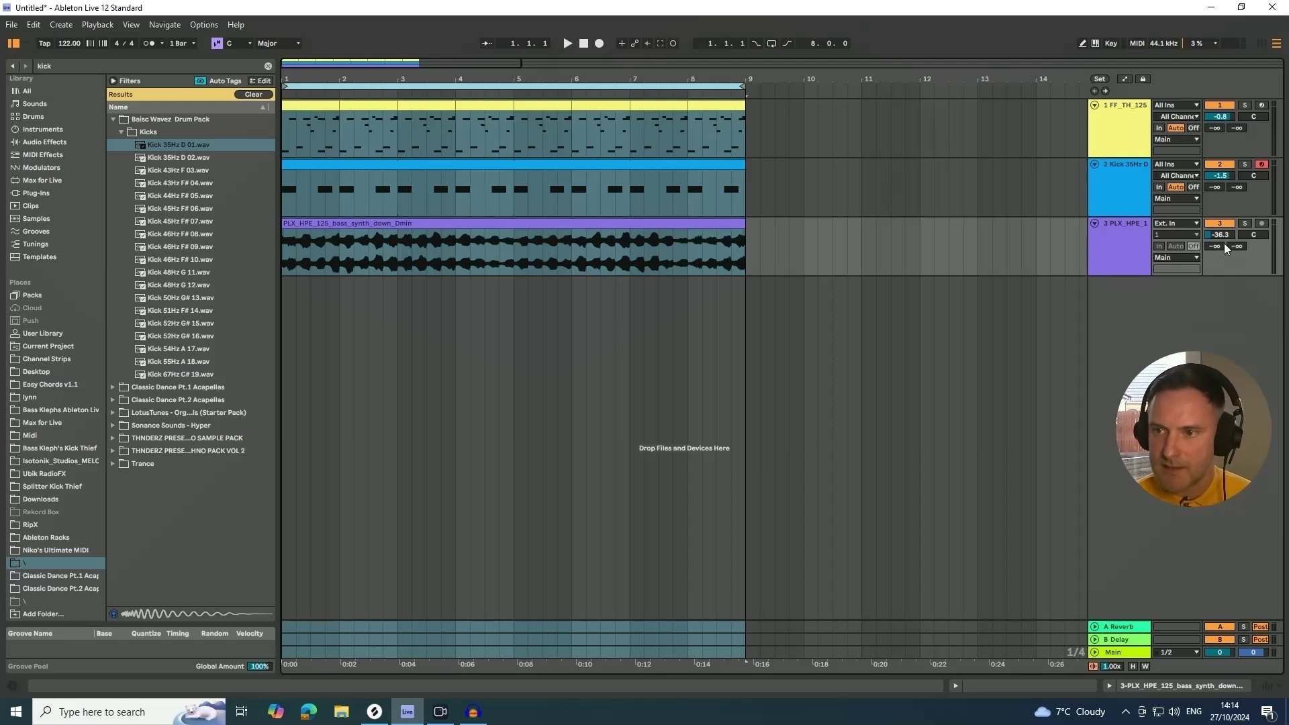
key(space)
drag(1219, 233, 1218, 211)
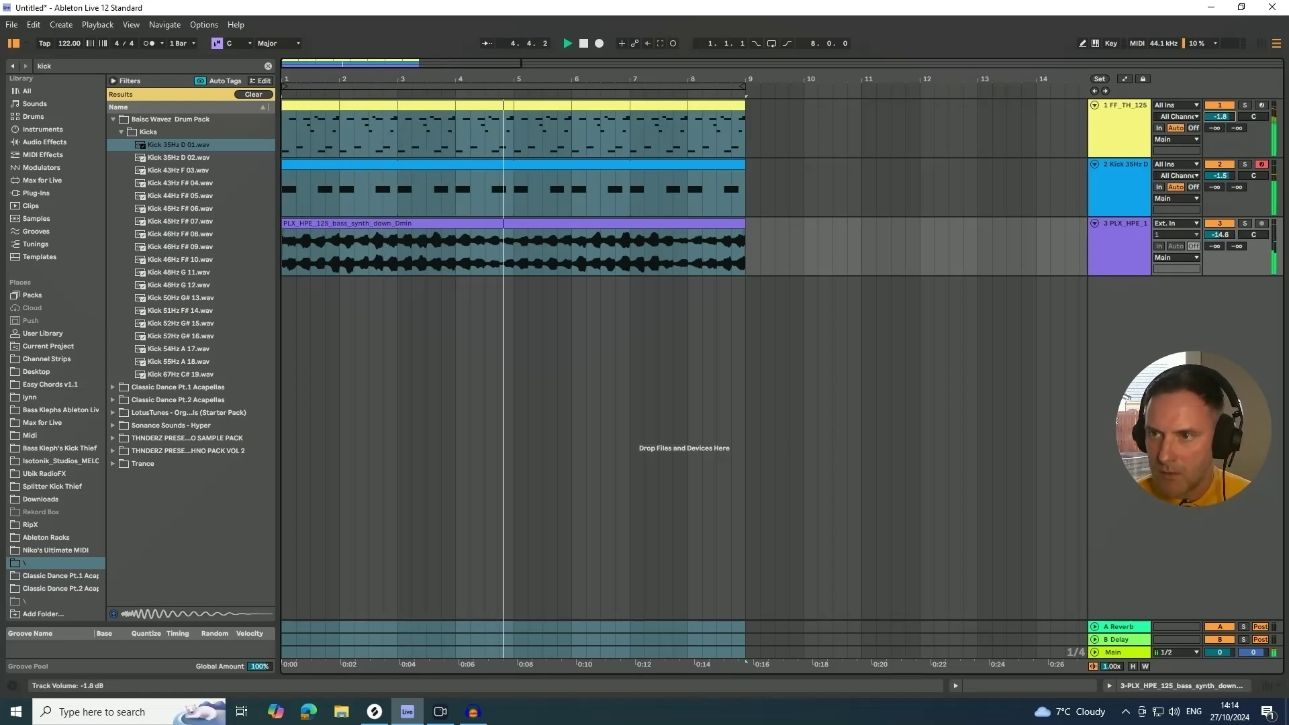
Step: Lower the break track's volume to -6.6 dB and turn on looping for the eight-bar section
drag(1220, 116, 1219, 123)
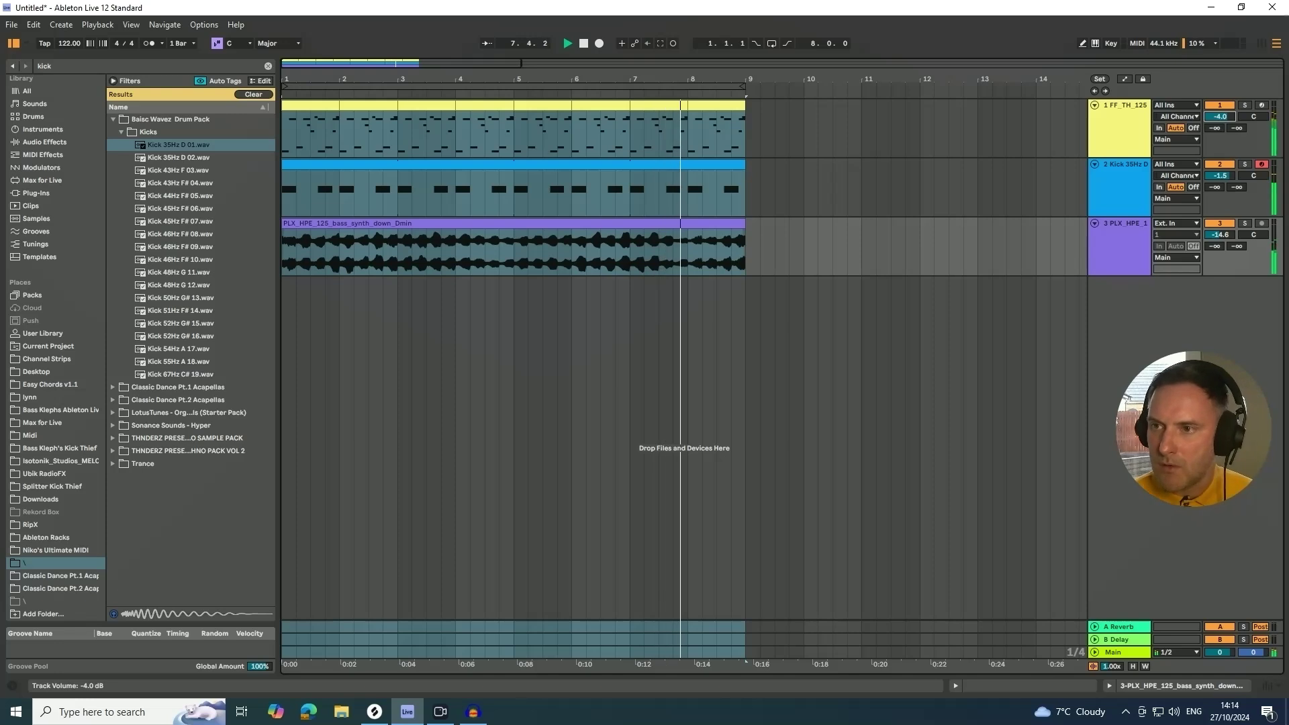
drag(1220, 116, 1219, 124)
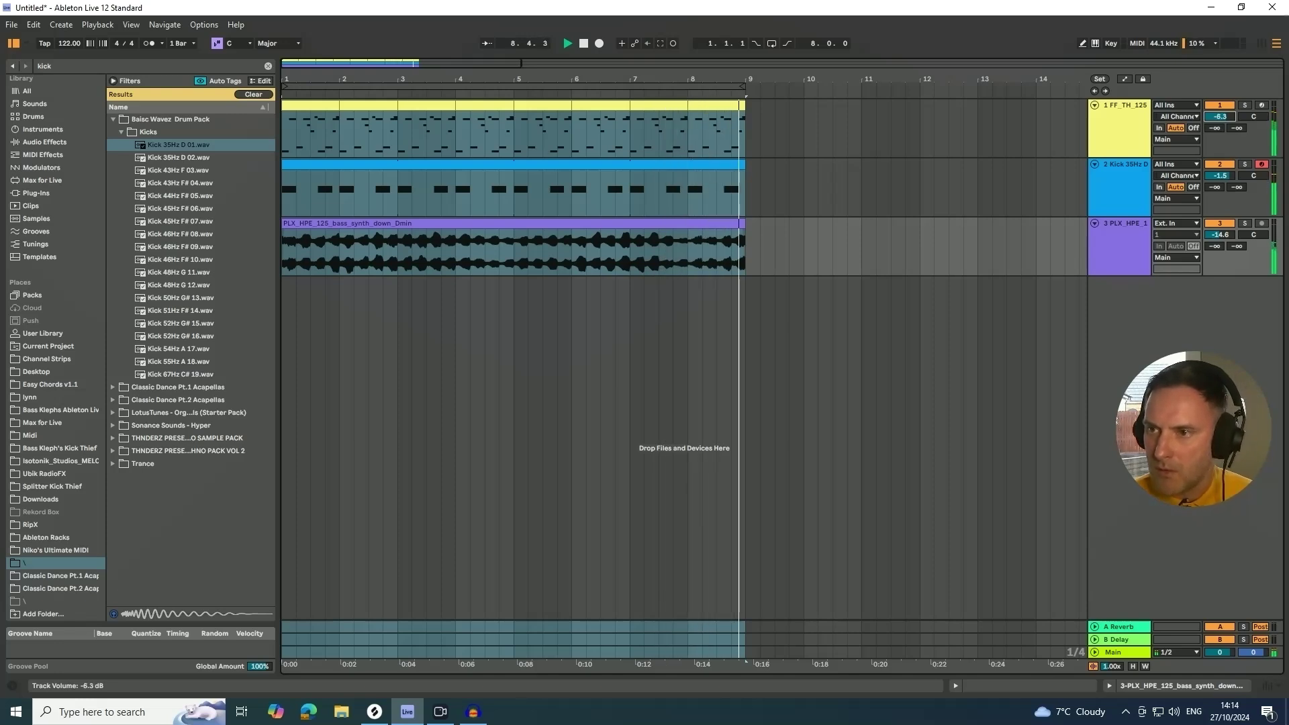
click(347, 86)
key(ctrl+l)
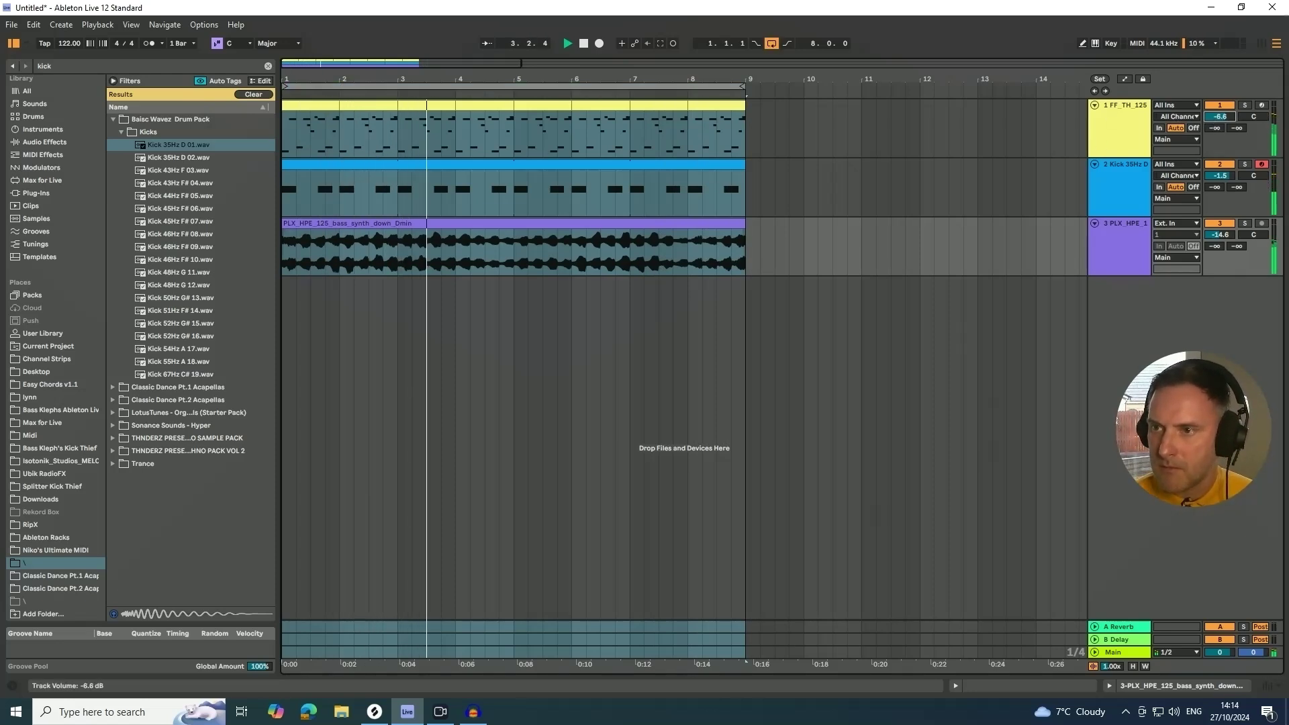
Step: Rebalance the tracks to -7.9 dB for the break, -3.8 dB for the kick and -12.0 dB for the bass
drag(1220, 116, 1219, 119)
drag(1220, 175, 1219, 182)
drag(1220, 234, 1220, 221)
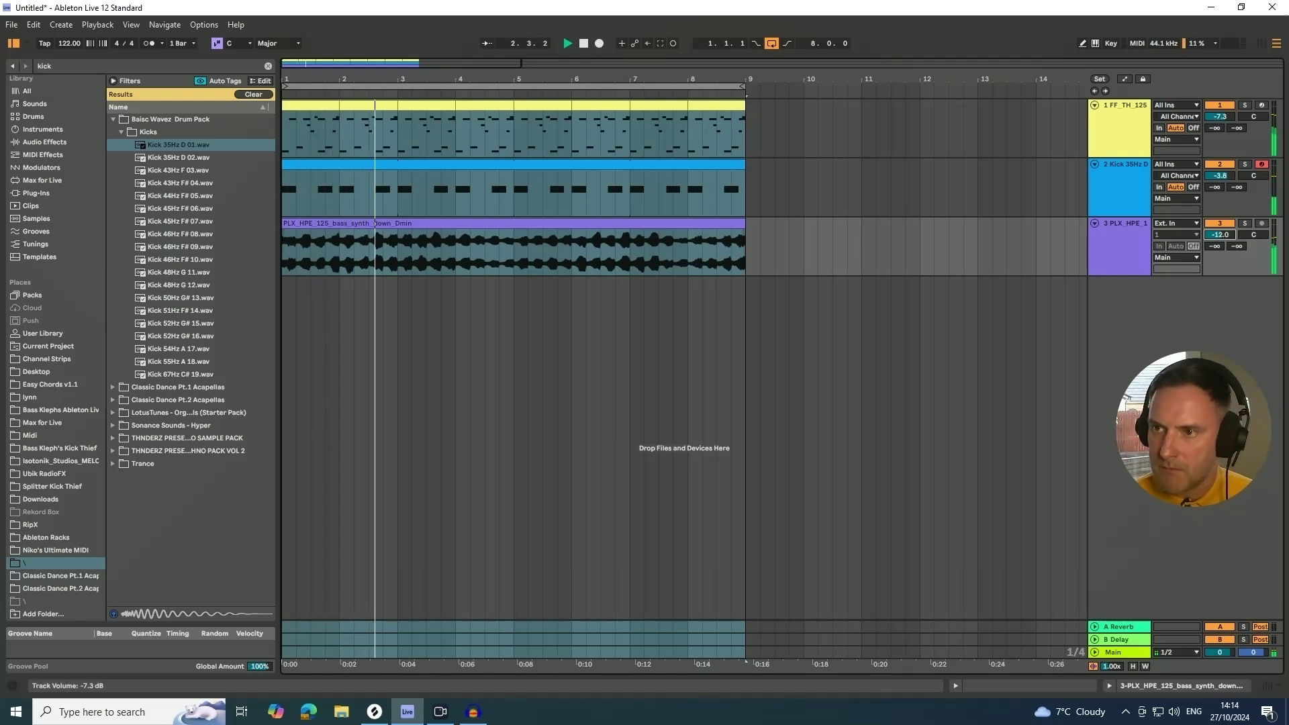
drag(1220, 116, 1220, 118)
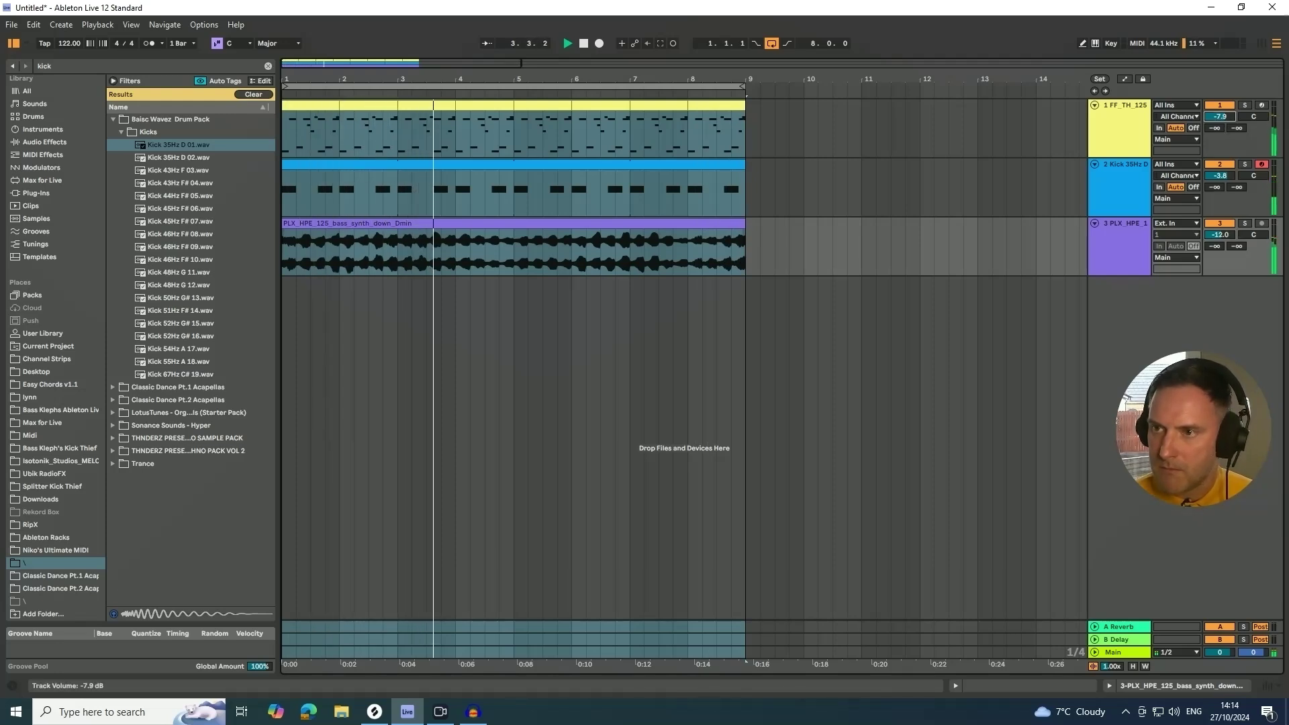
Step: On the break track, shorten the sampler's transient envelope to 63 and boost an EQ Eight band by 1.81 dB at 2.67 kHz
click(1129, 131)
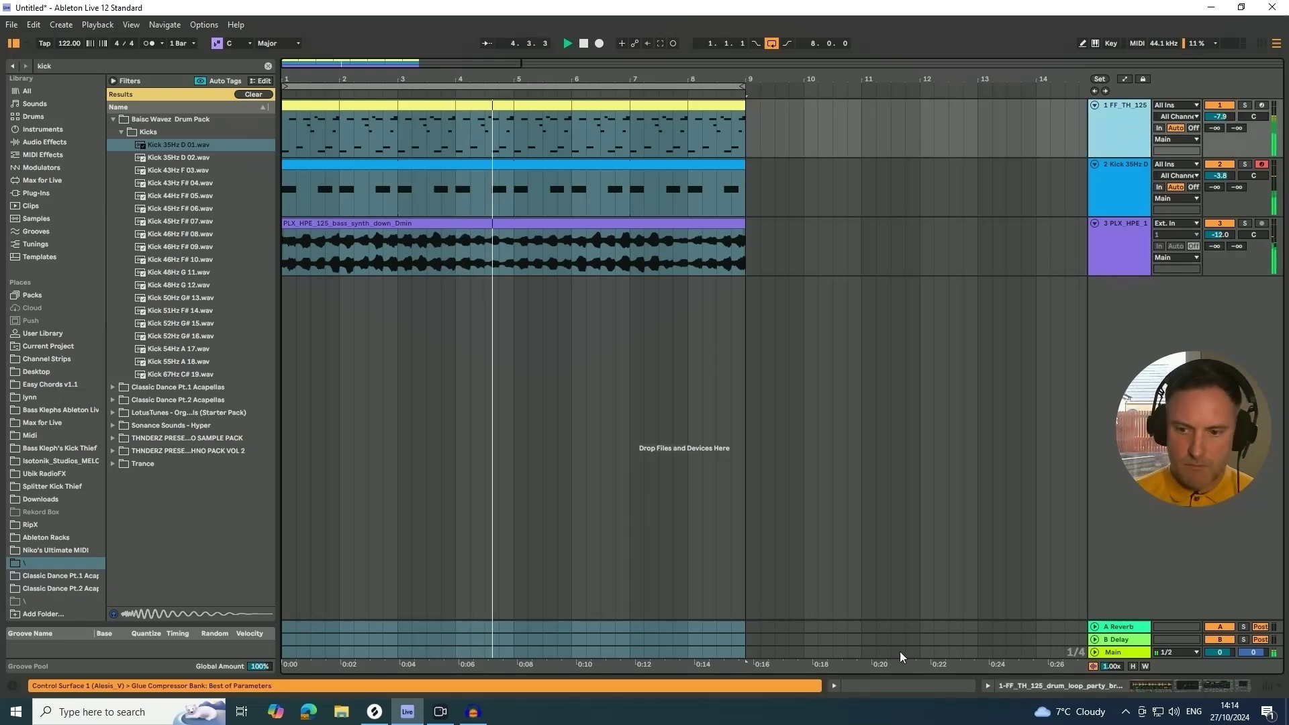
click(1195, 686)
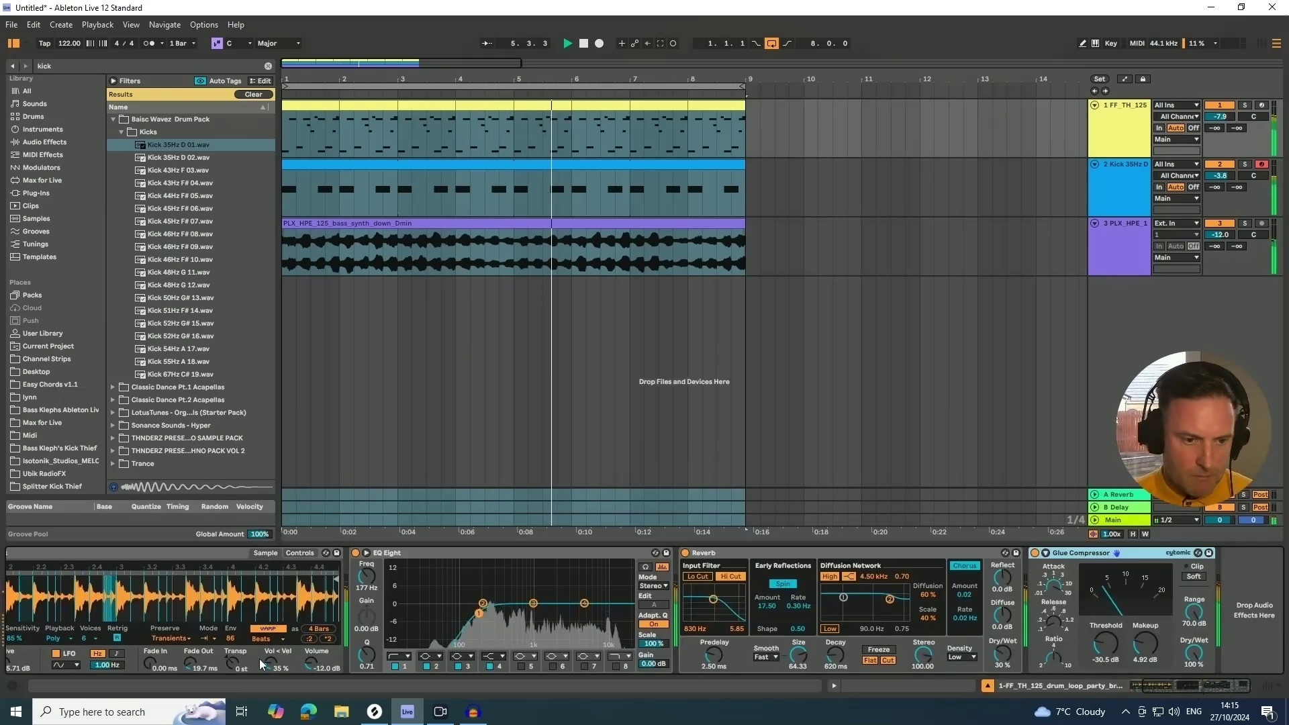
drag(229, 638, 227, 644)
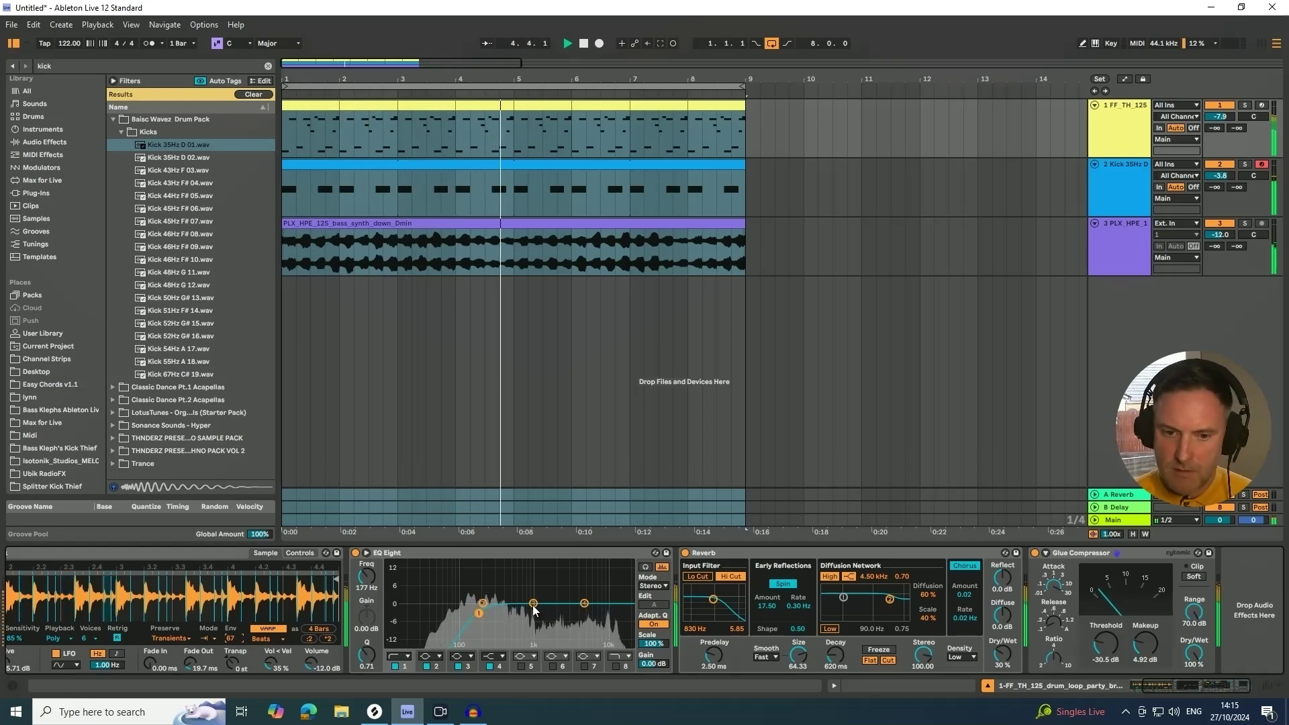
drag(533, 604, 564, 599)
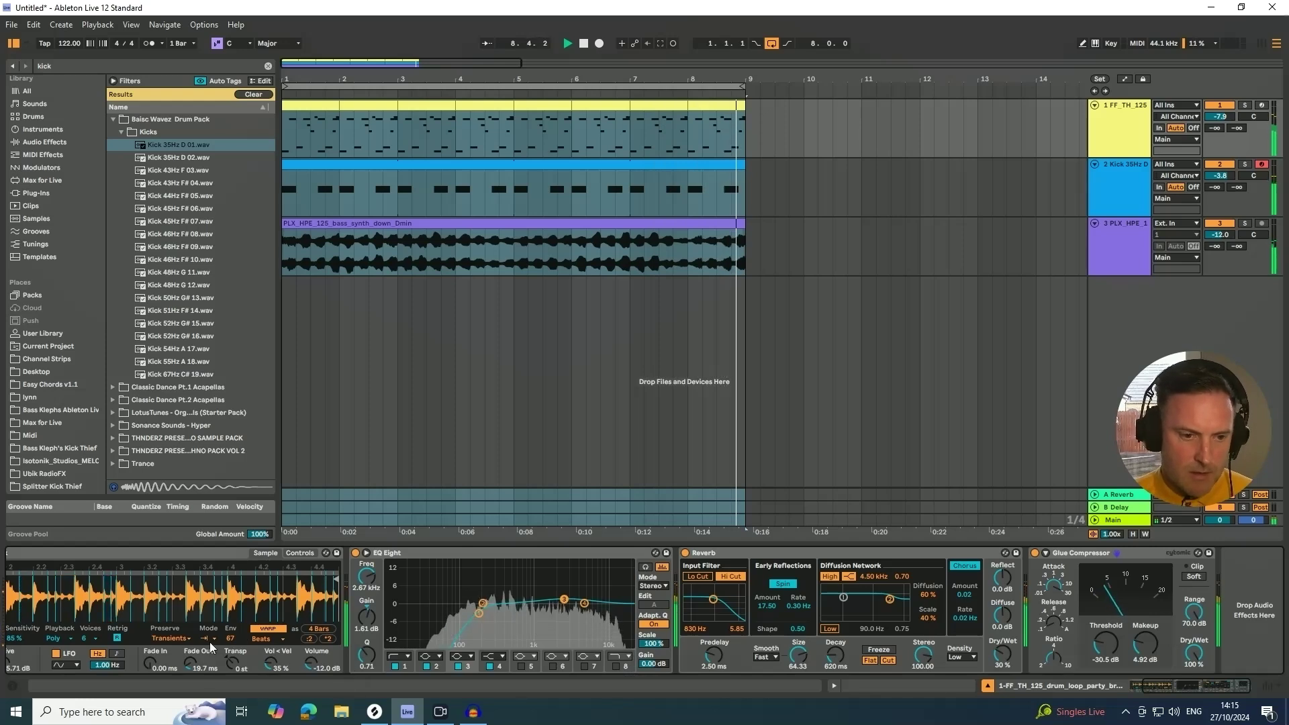
drag(232, 640, 232, 645)
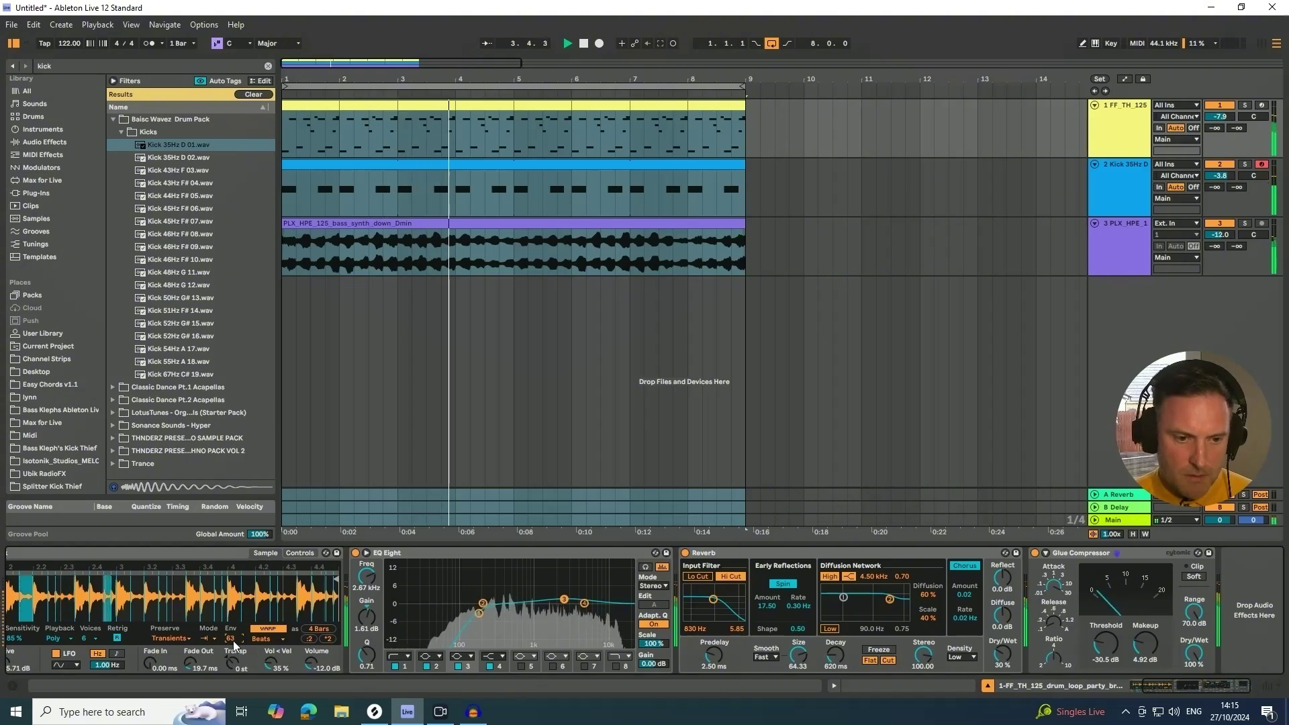
Step: Set the kick track's volume to -4.8 dB and the bass track's to -13.3 dB, and solo the bass
drag(1219, 175, 1219, 180)
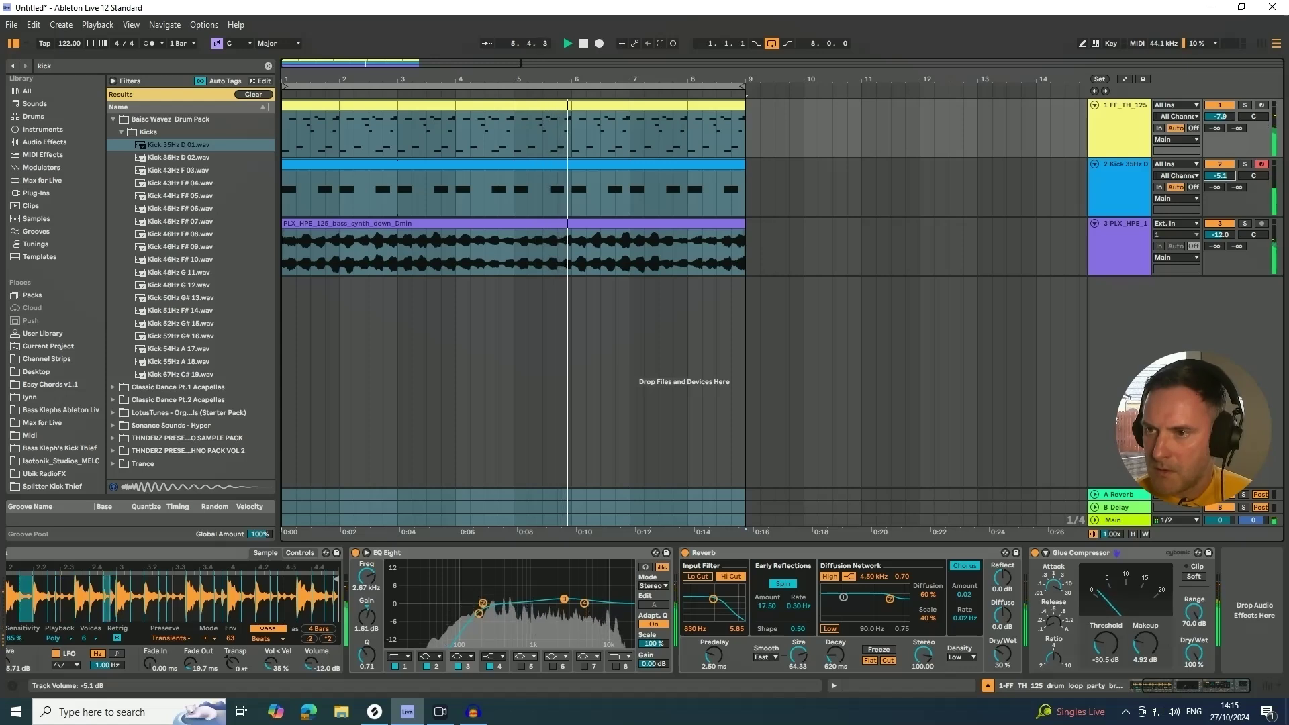
drag(1220, 235, 1220, 240)
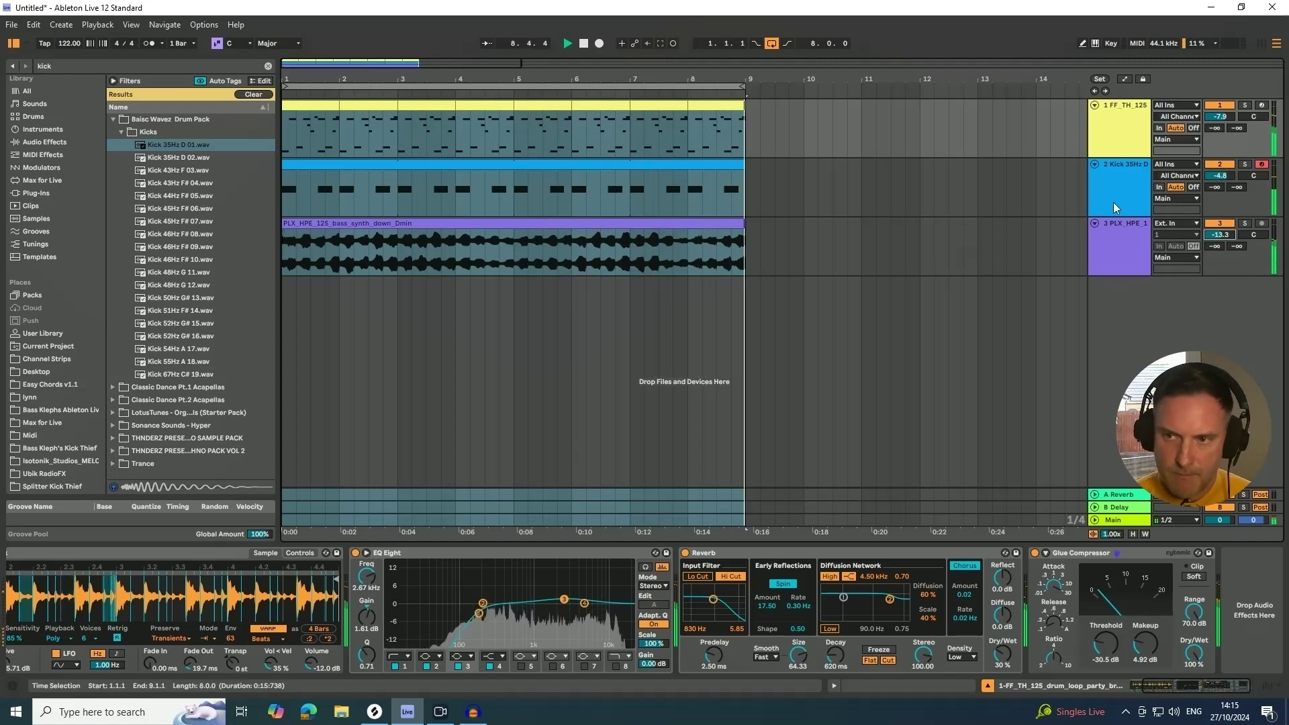
click(1246, 223)
click(1126, 256)
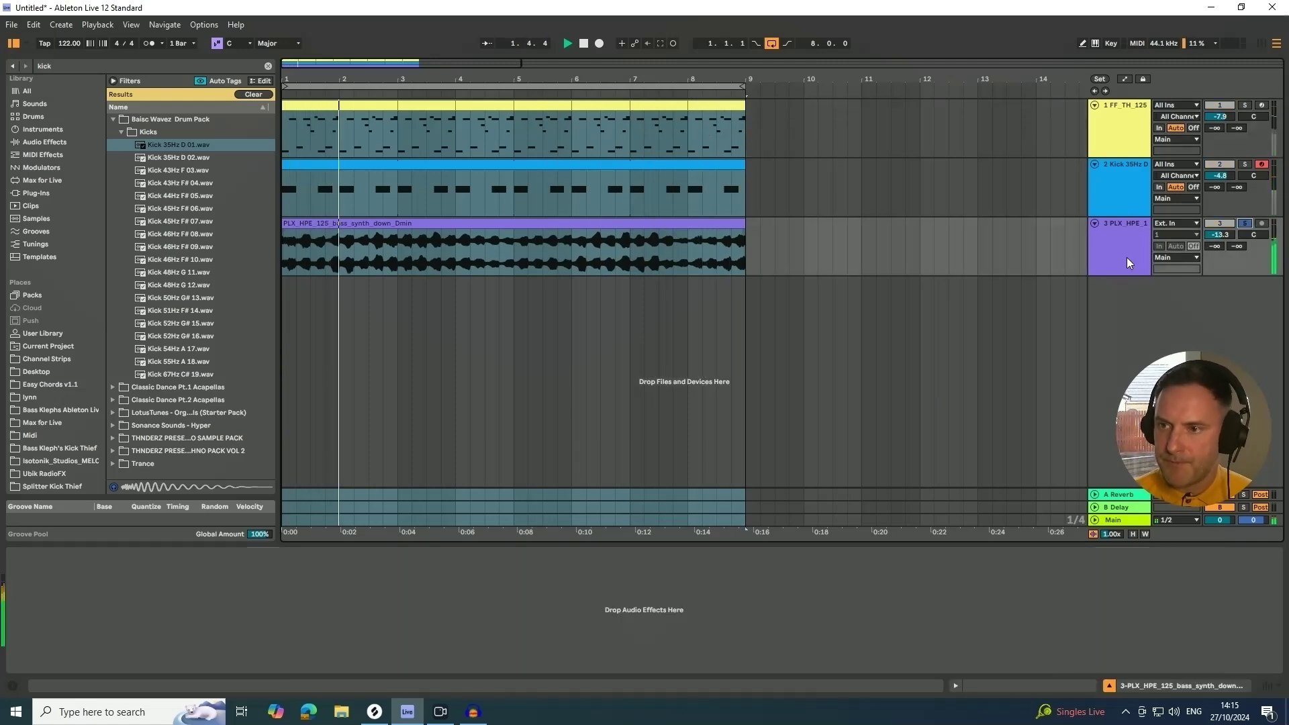
Step: Search the audio effects for "comp" and add a Compressor to the bass track
click(1131, 180)
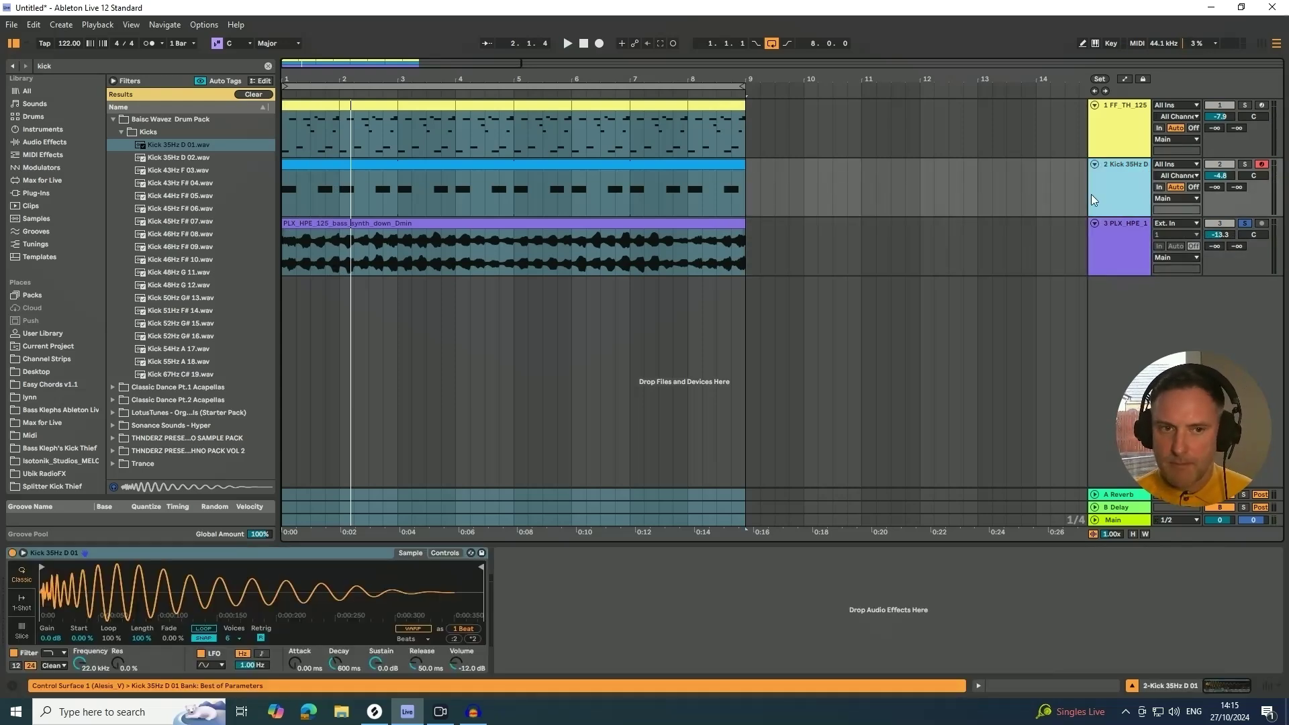
click(622, 242)
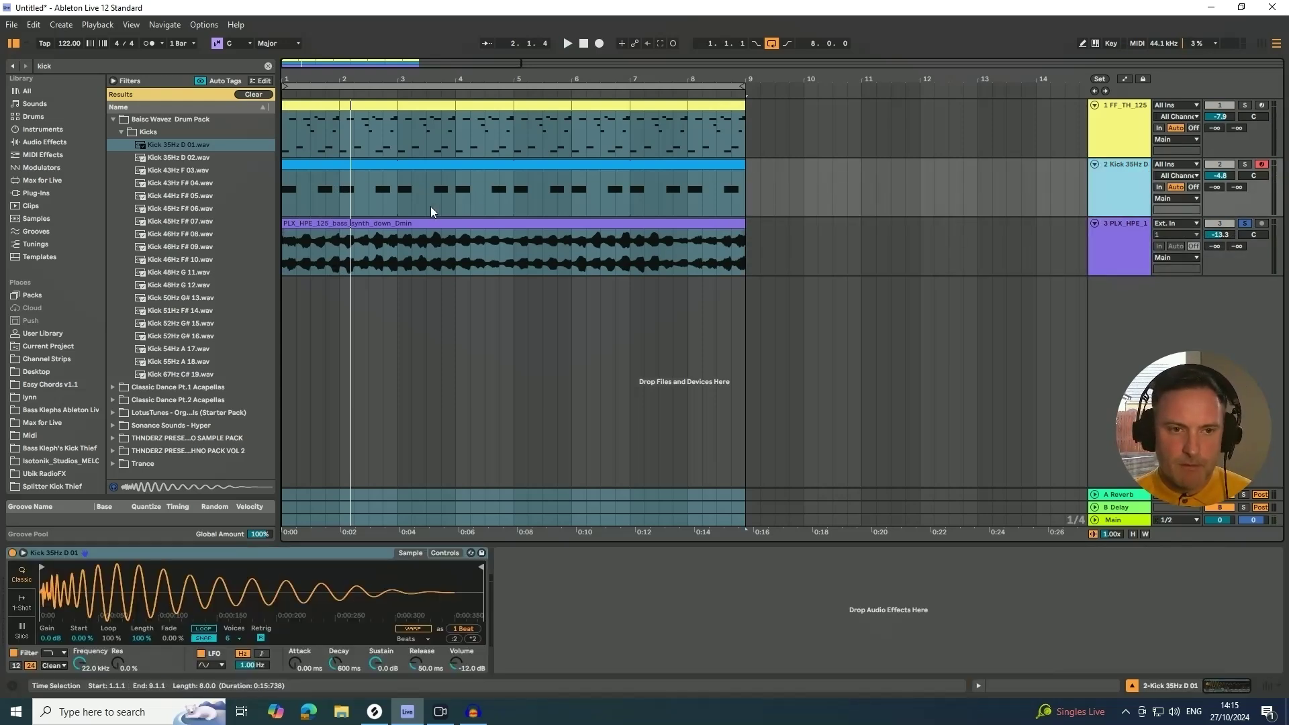
click(1118, 240)
key(ctrl+f)
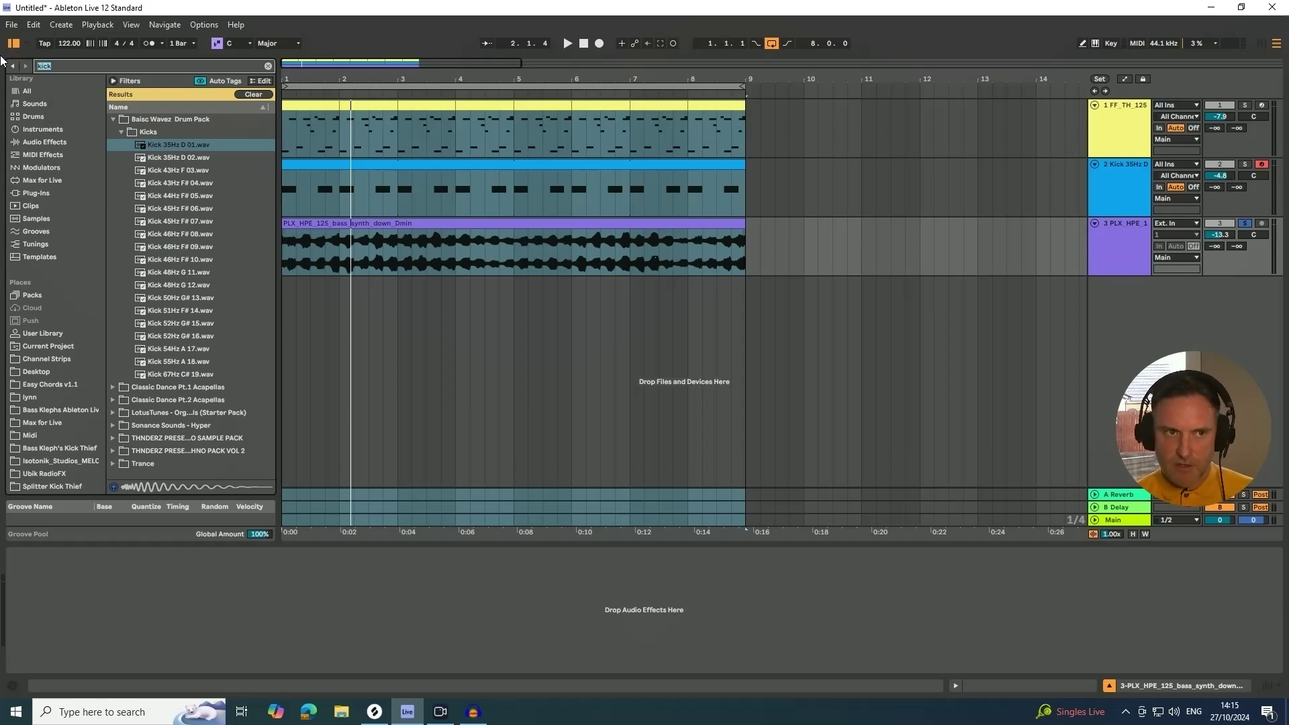
key(BackSpace)
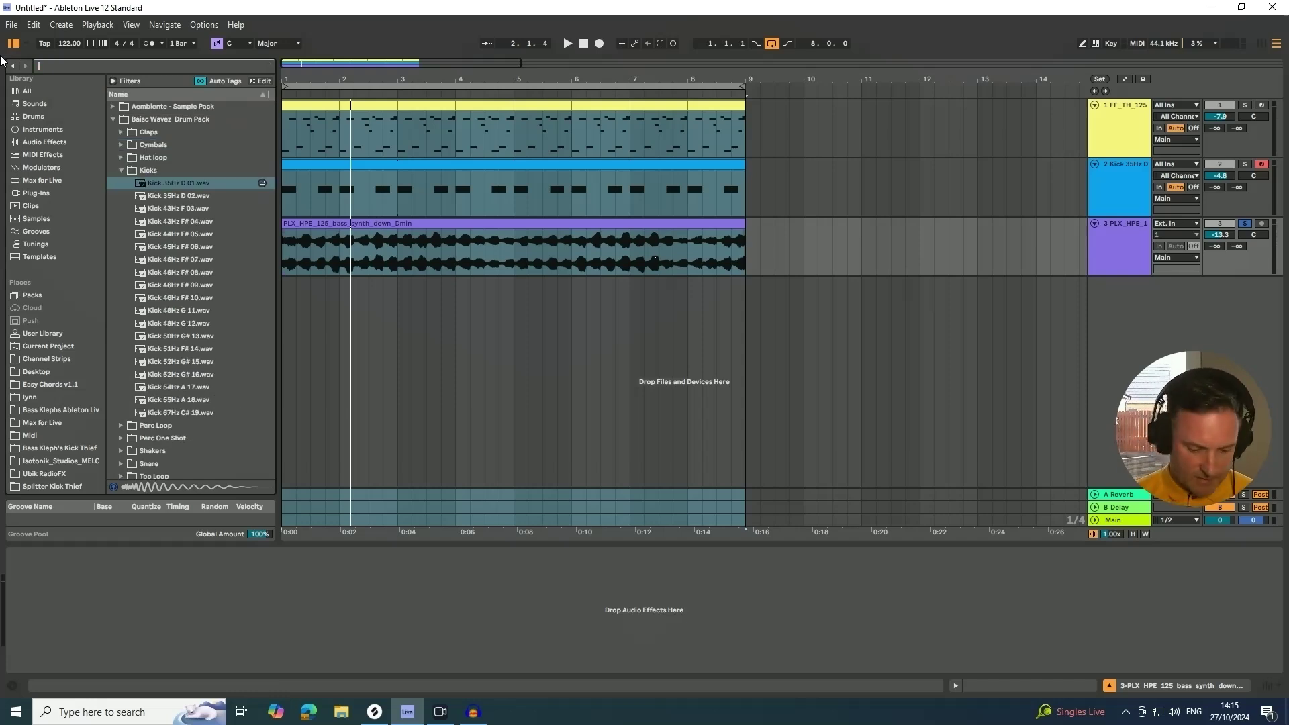
text(comp)
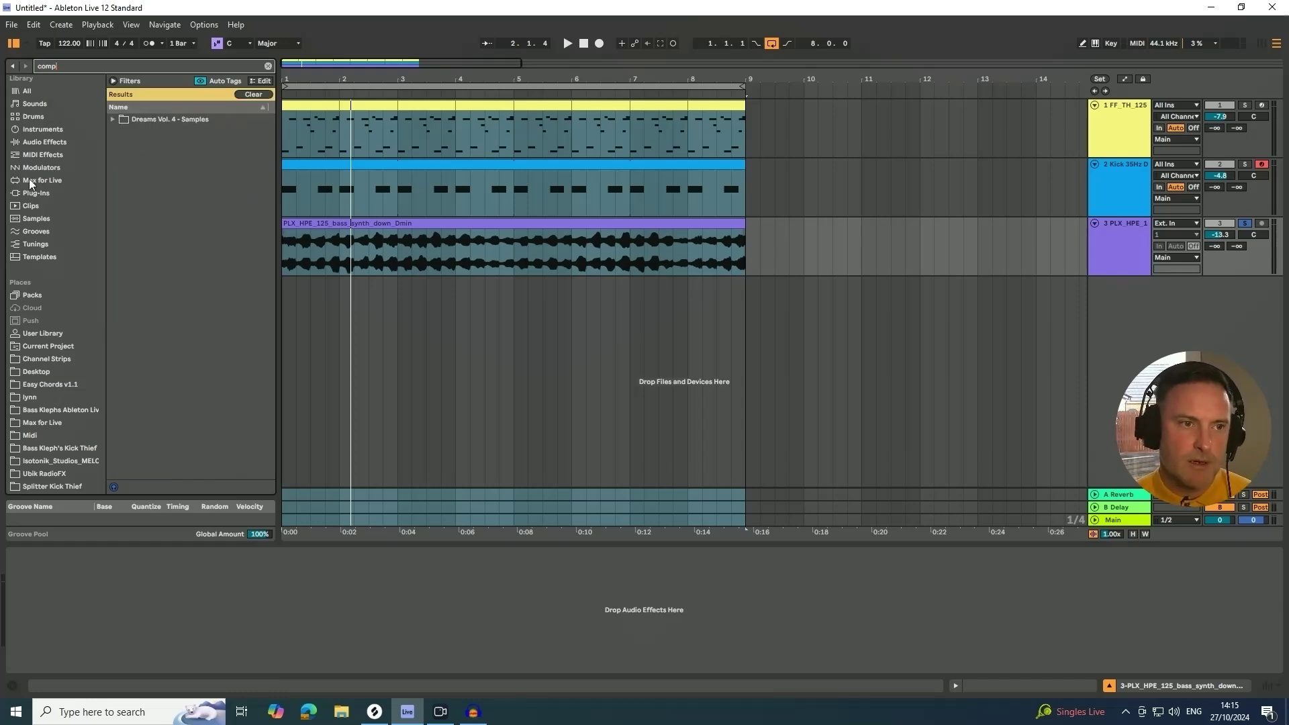
click(42, 144)
click(143, 194)
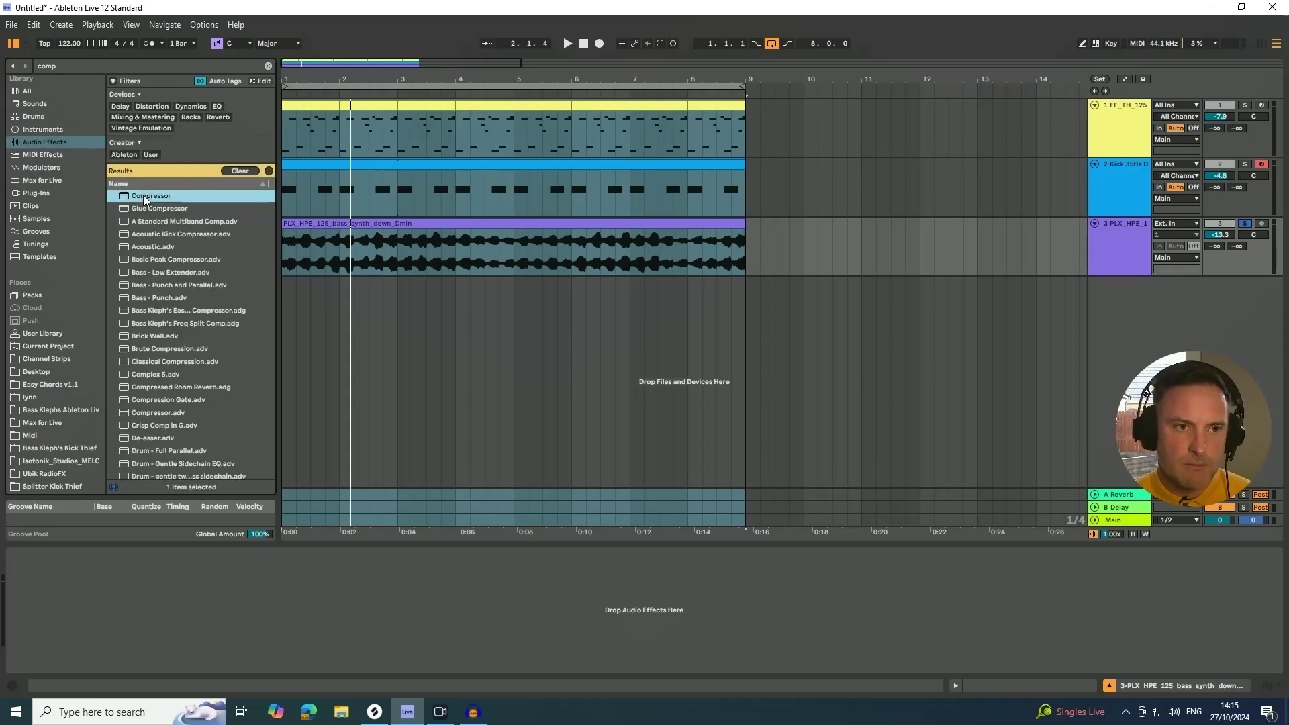
drag(347, 246, 348, 248)
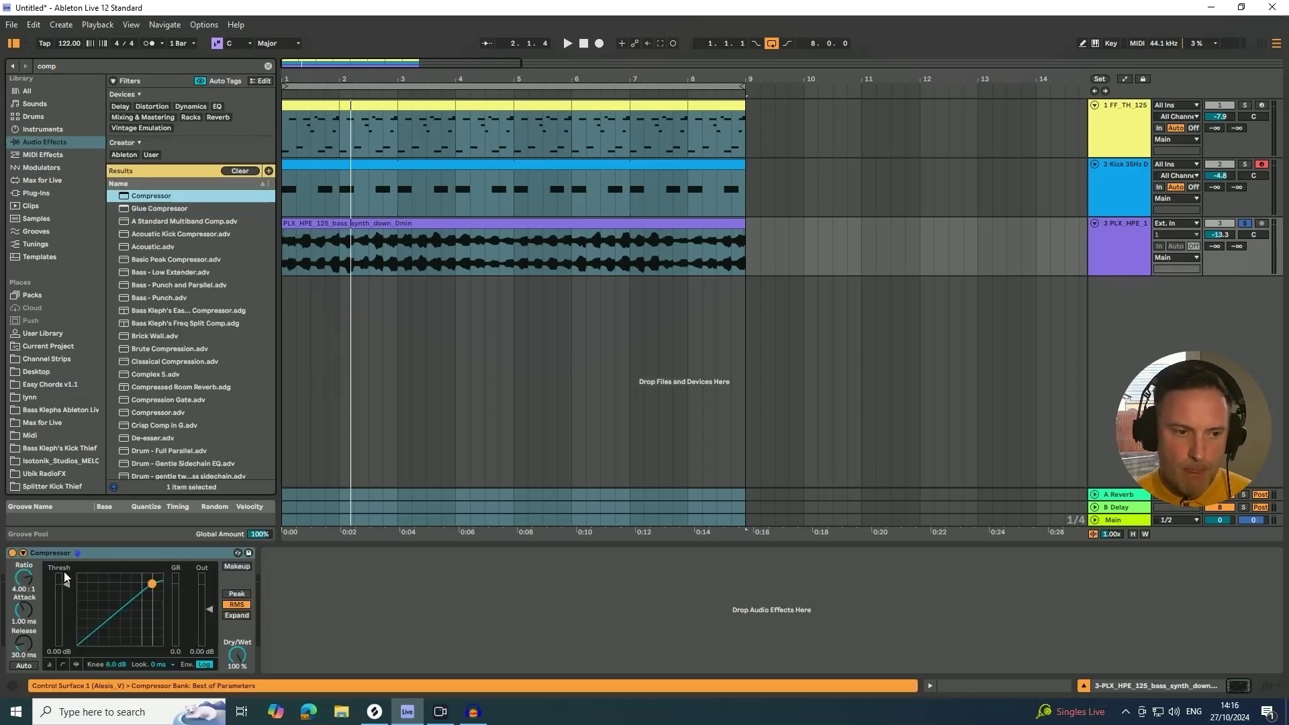
Step: Enable the Compressor's sidechain with the 2-Kick 35Hz D 01 track as its audio source
click(23, 554)
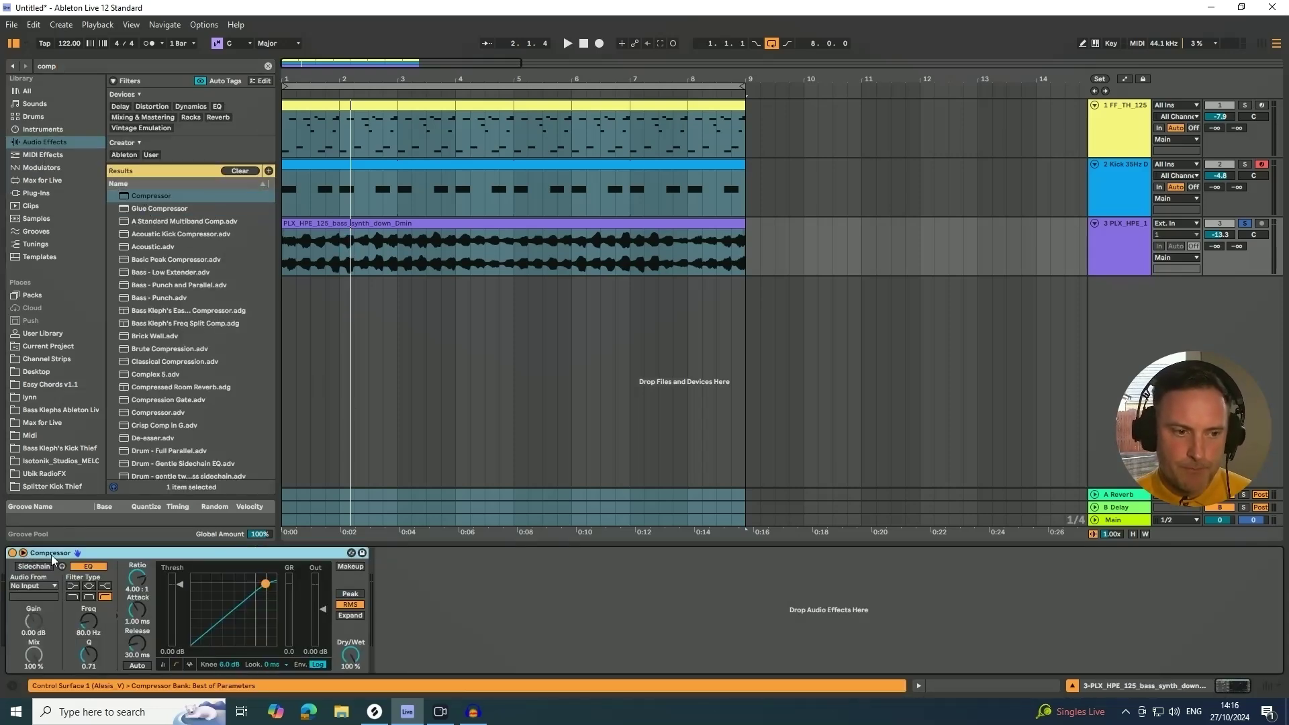
click(32, 587)
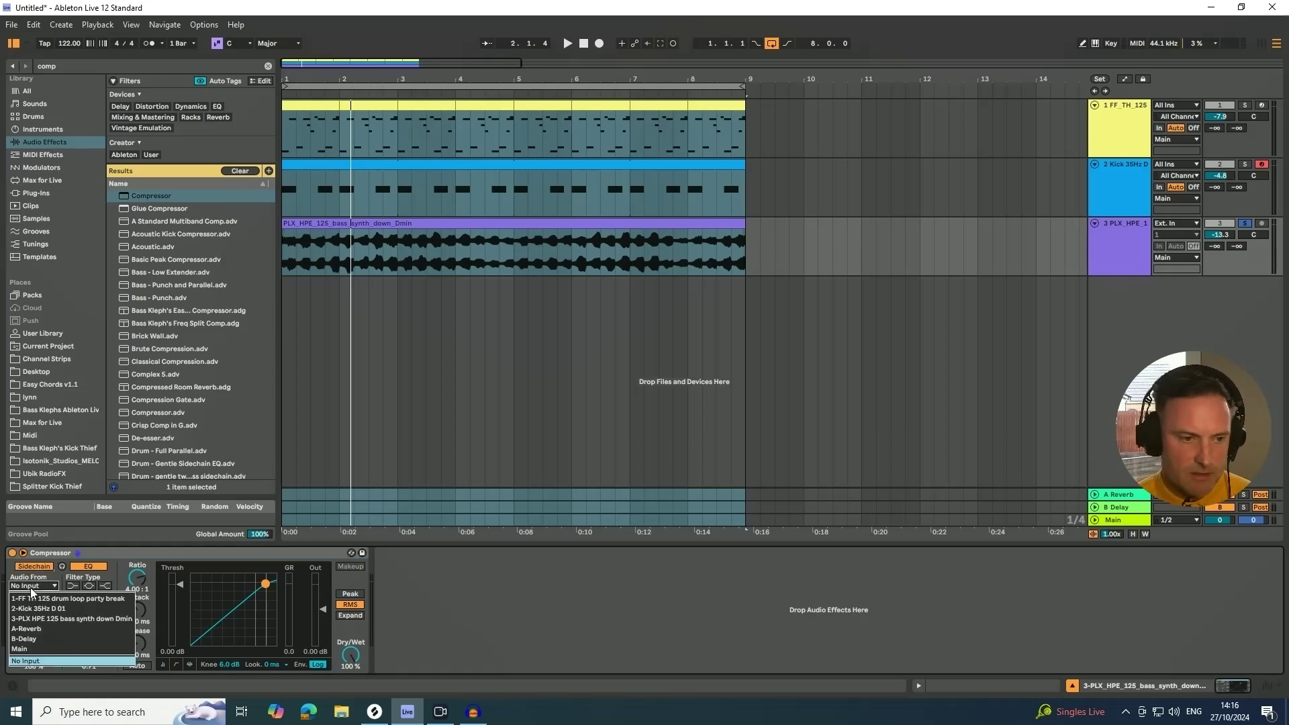
click(30, 608)
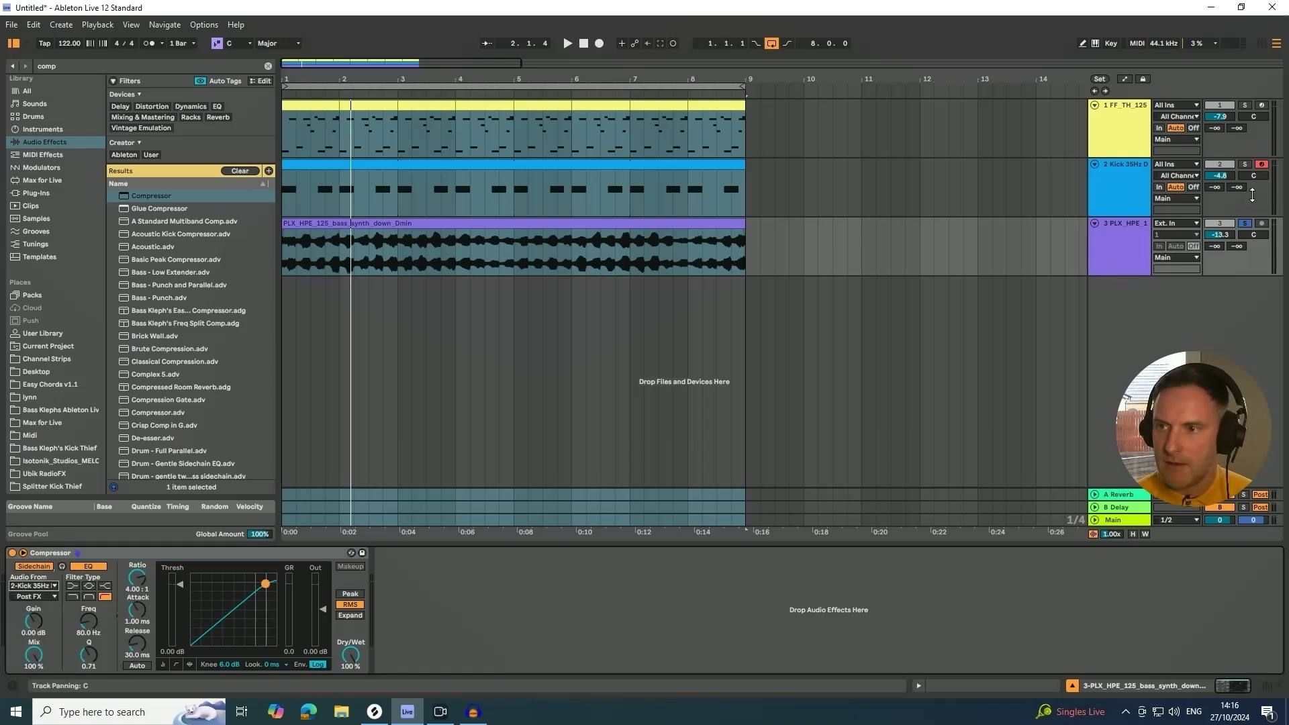
Step: Play the kick and bass soloed together, and lower the bass Compressor's threshold to -25.9 dB
click(1244, 165)
click(1245, 224)
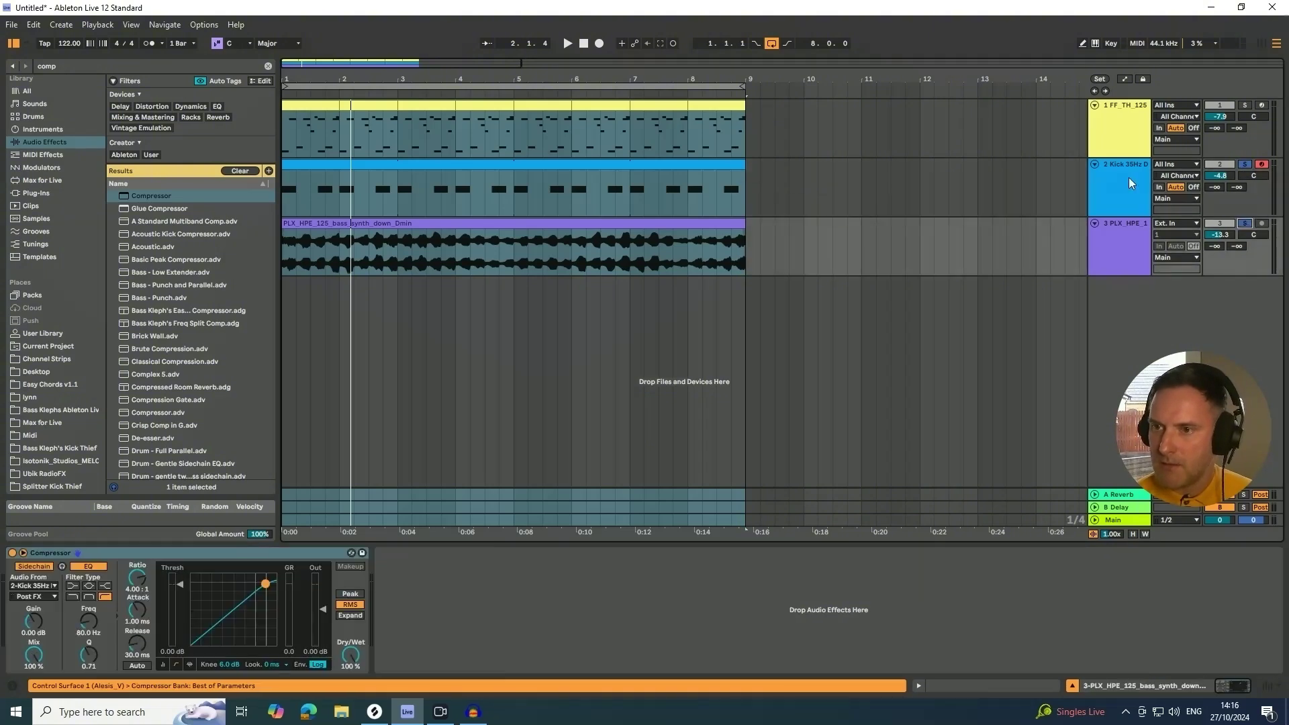
click(1127, 177)
key(space)
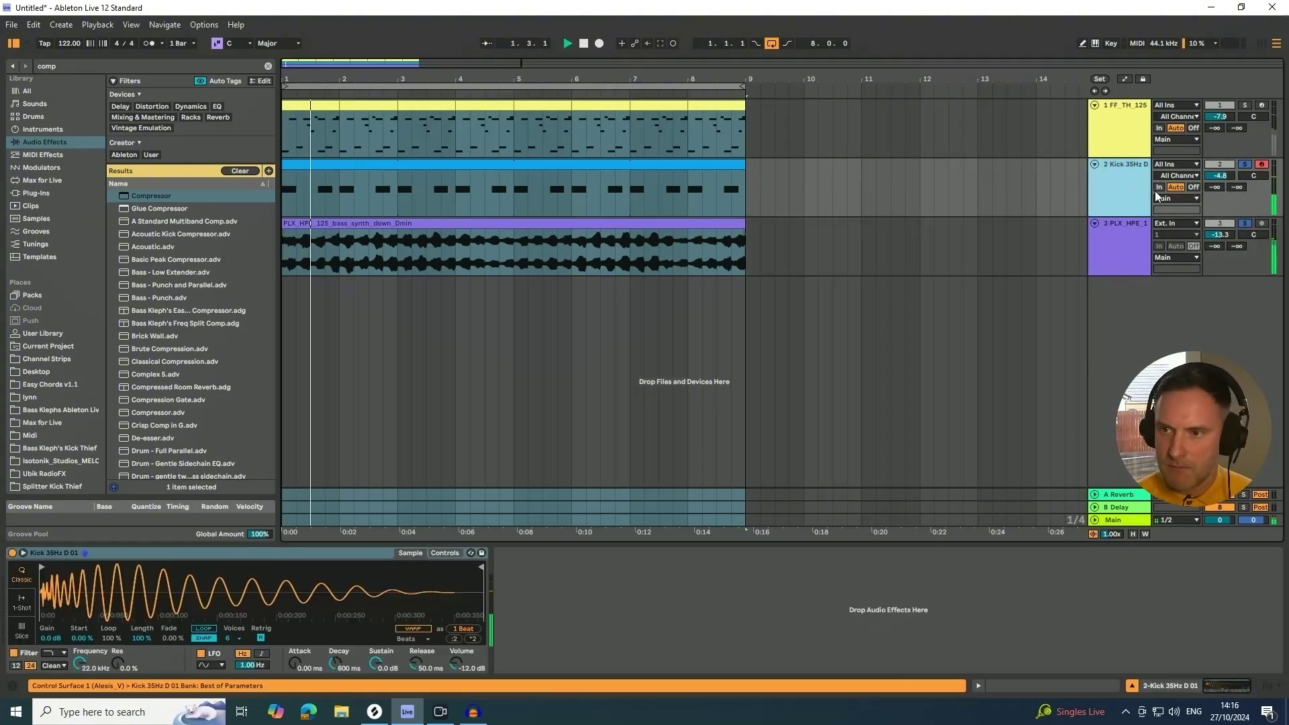
click(1122, 228)
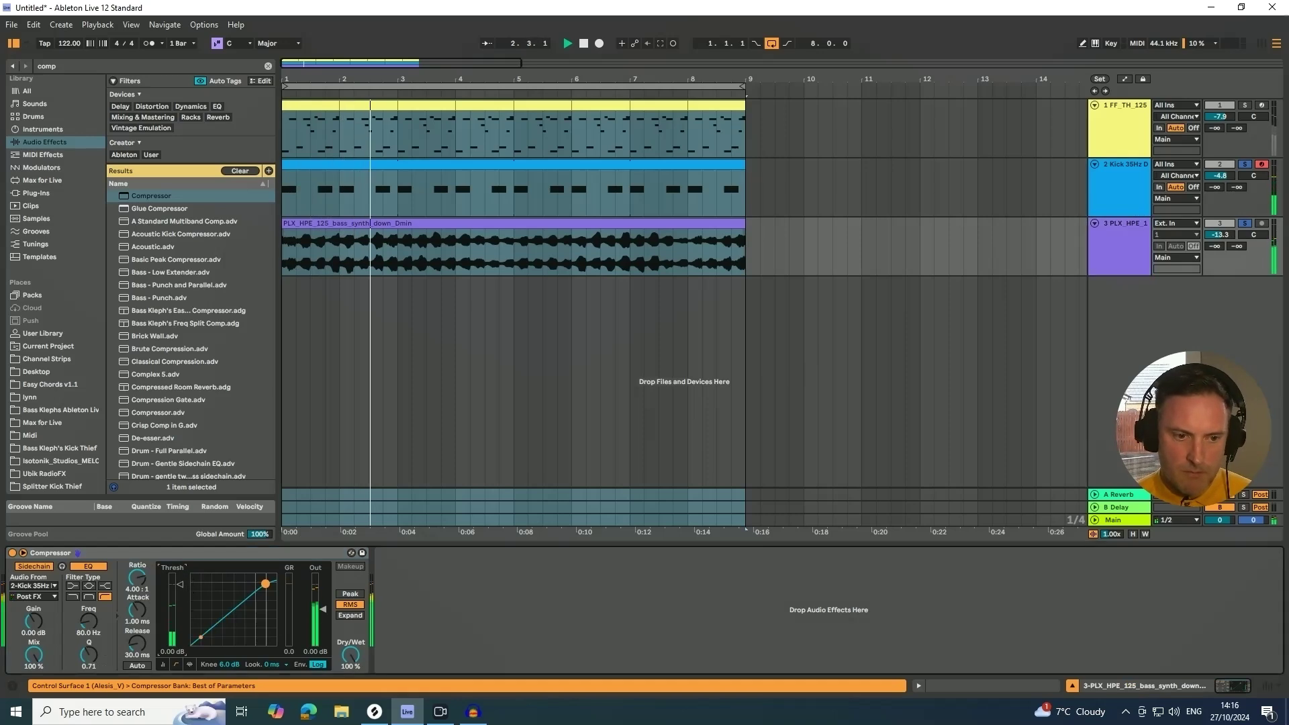
drag(192, 579, 192, 630)
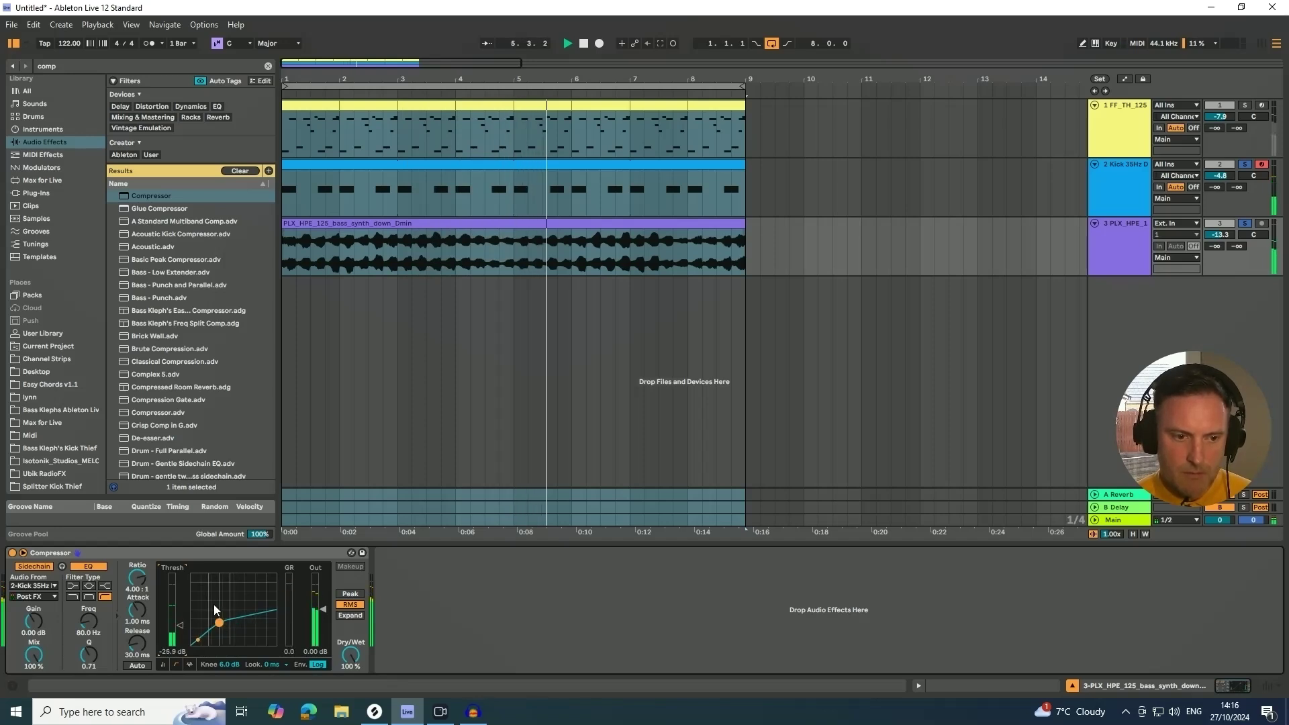
Step: Unsolo the kick, and set the bass Compressor's threshold to -28.6 dB and attack to 0.13 ms
click(1245, 164)
click(1245, 165)
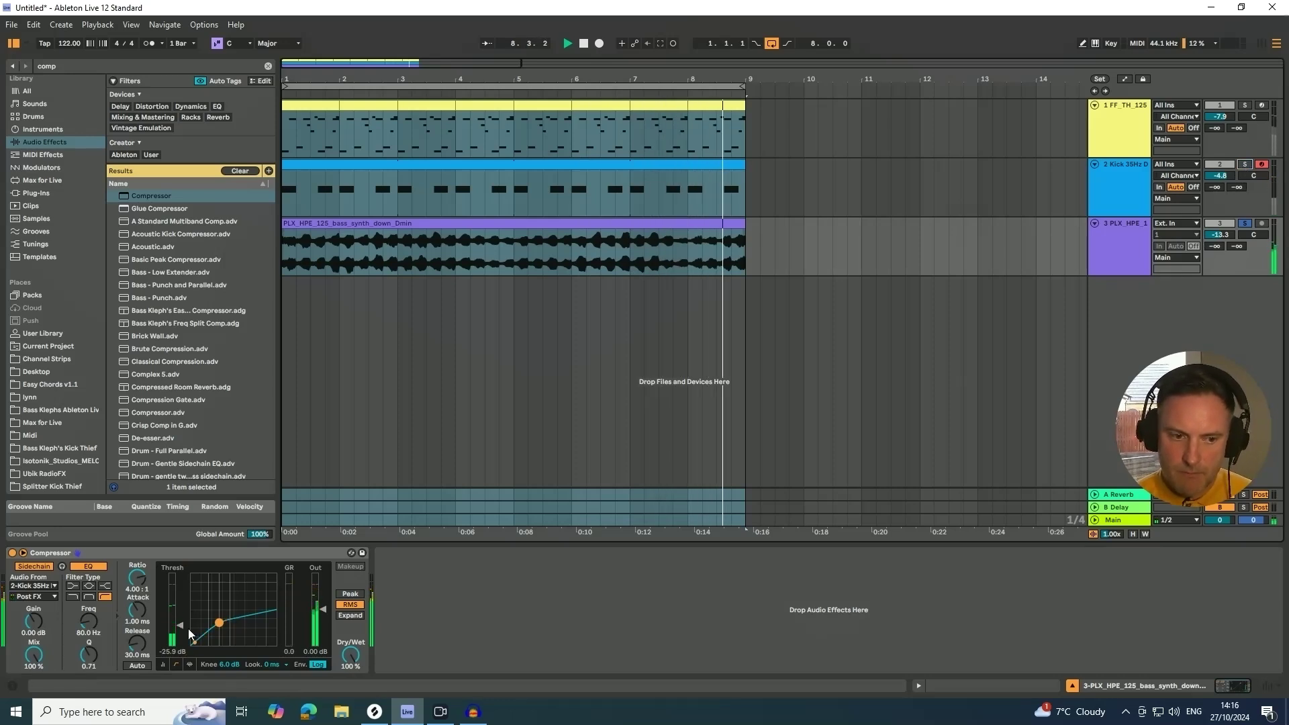
drag(192, 629, 192, 635)
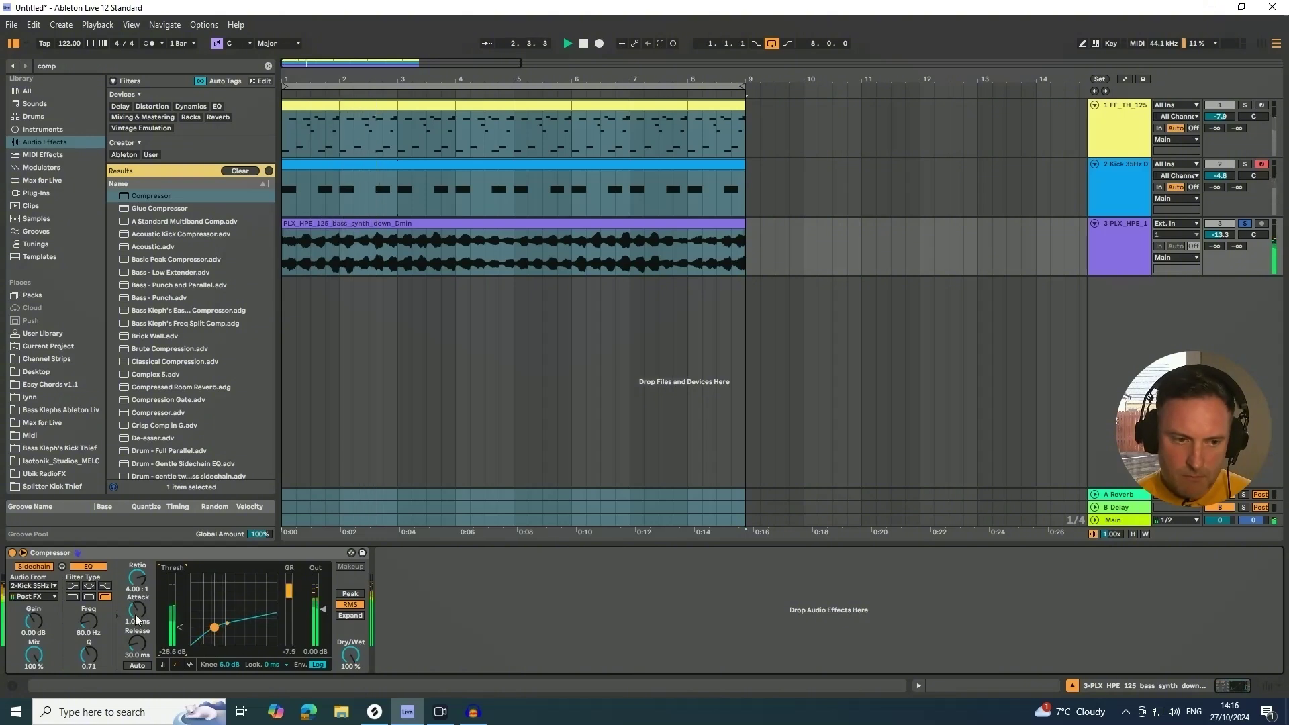
drag(137, 610, 146, 635)
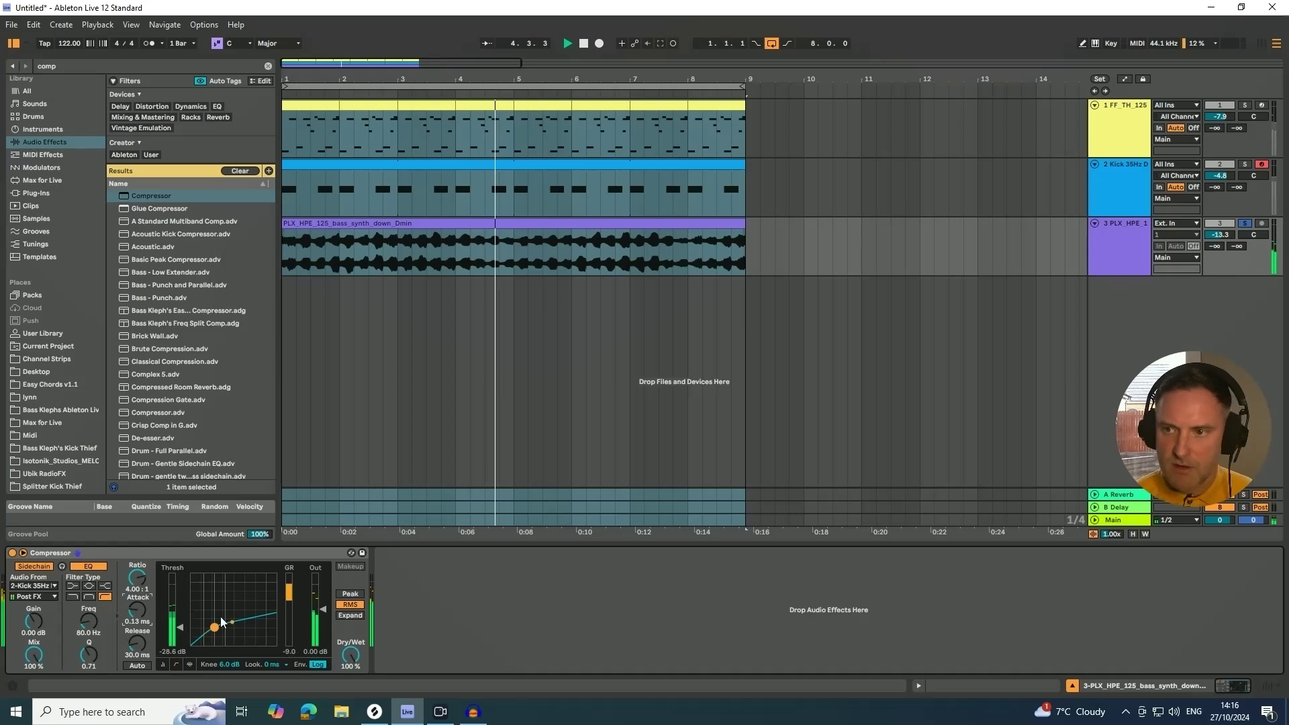
Step: Unsolo the bass to hear the full mix, and lower the break track's volume to -9.0 dB
click(1244, 223)
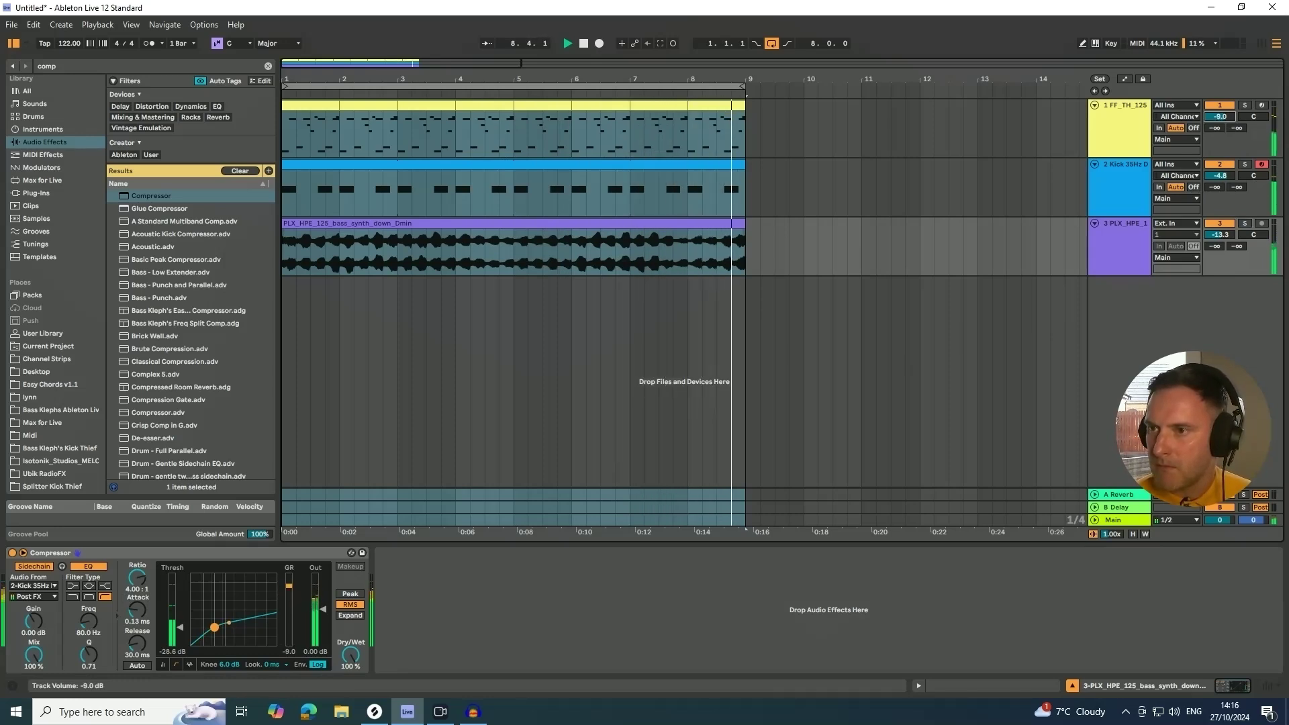
click(1121, 127)
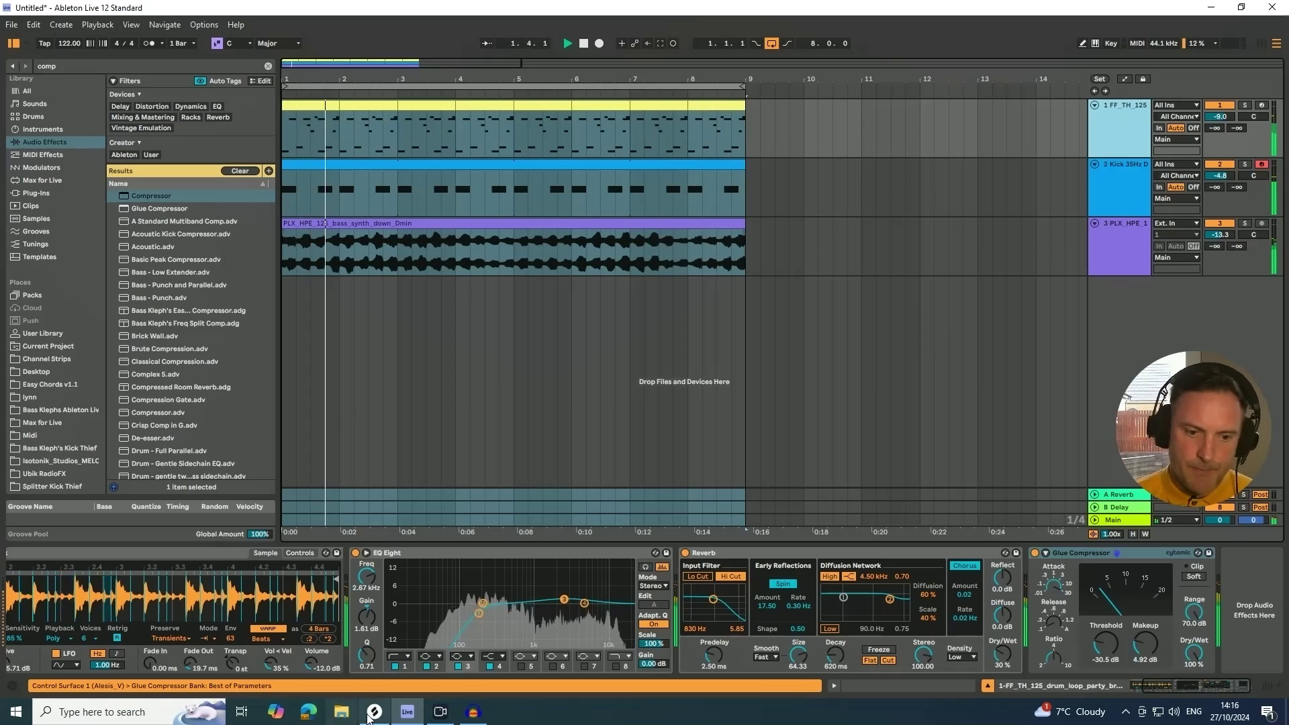
Step: Switch to Splice, search for "open hat" samples, and filter the results to loops
key(alt+Tab)
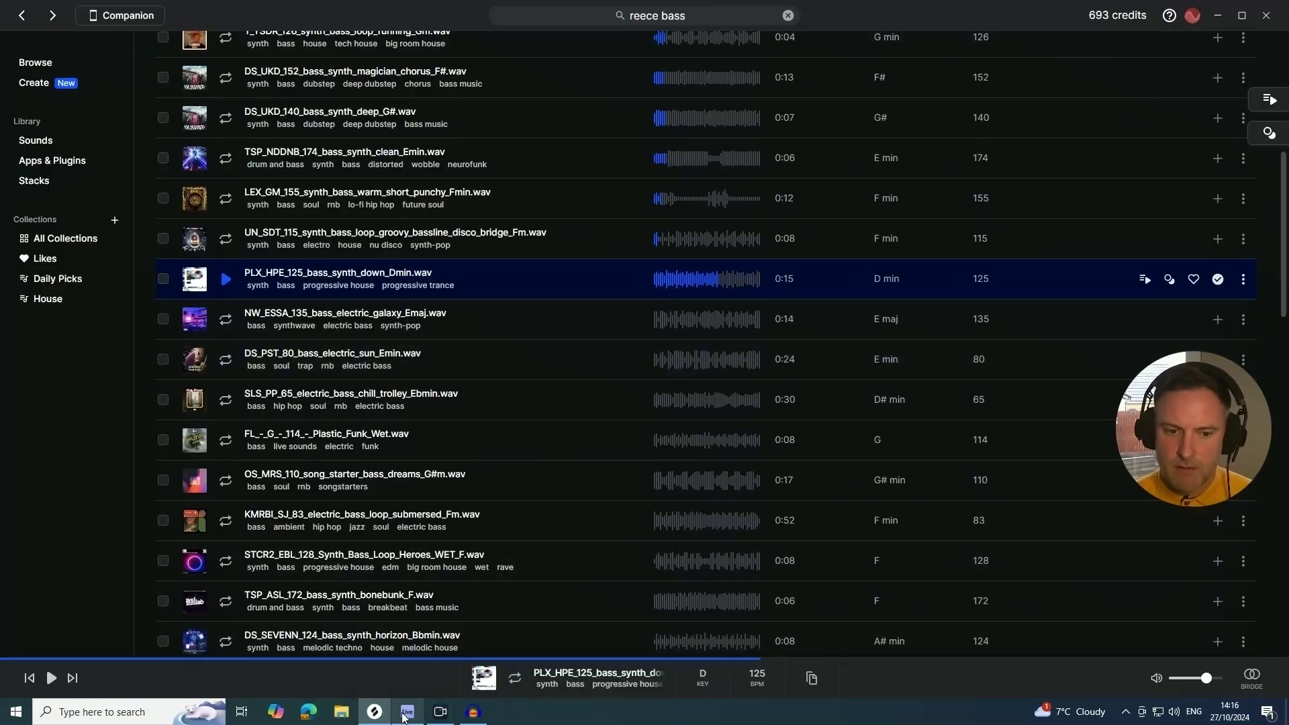
mouse_move(409, 719)
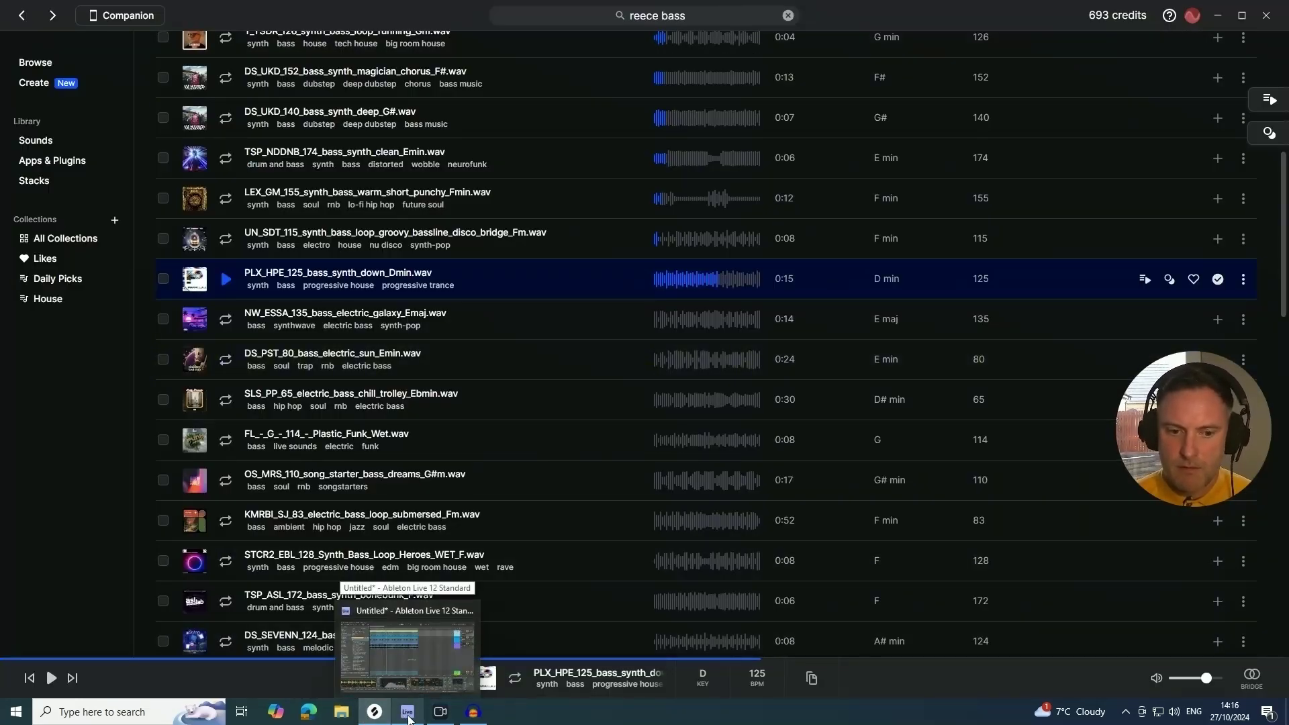
click(788, 15)
text(open )
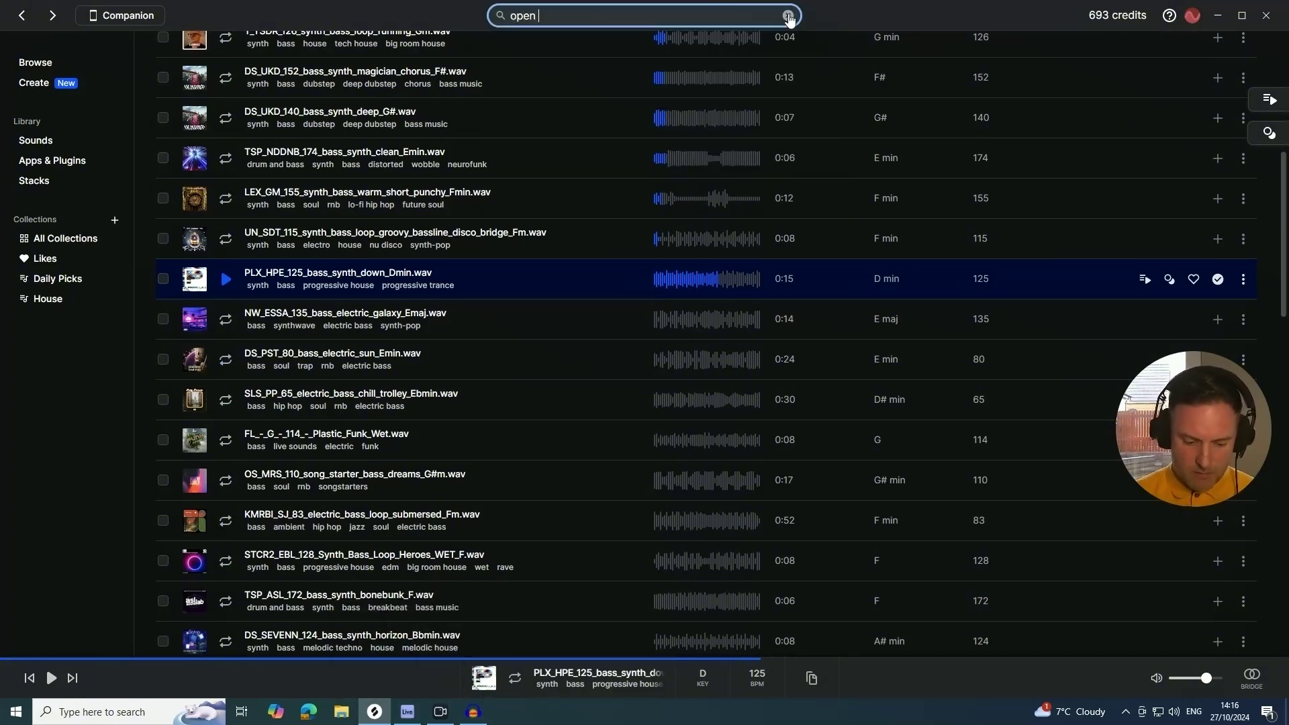
text(hat)
key(Return)
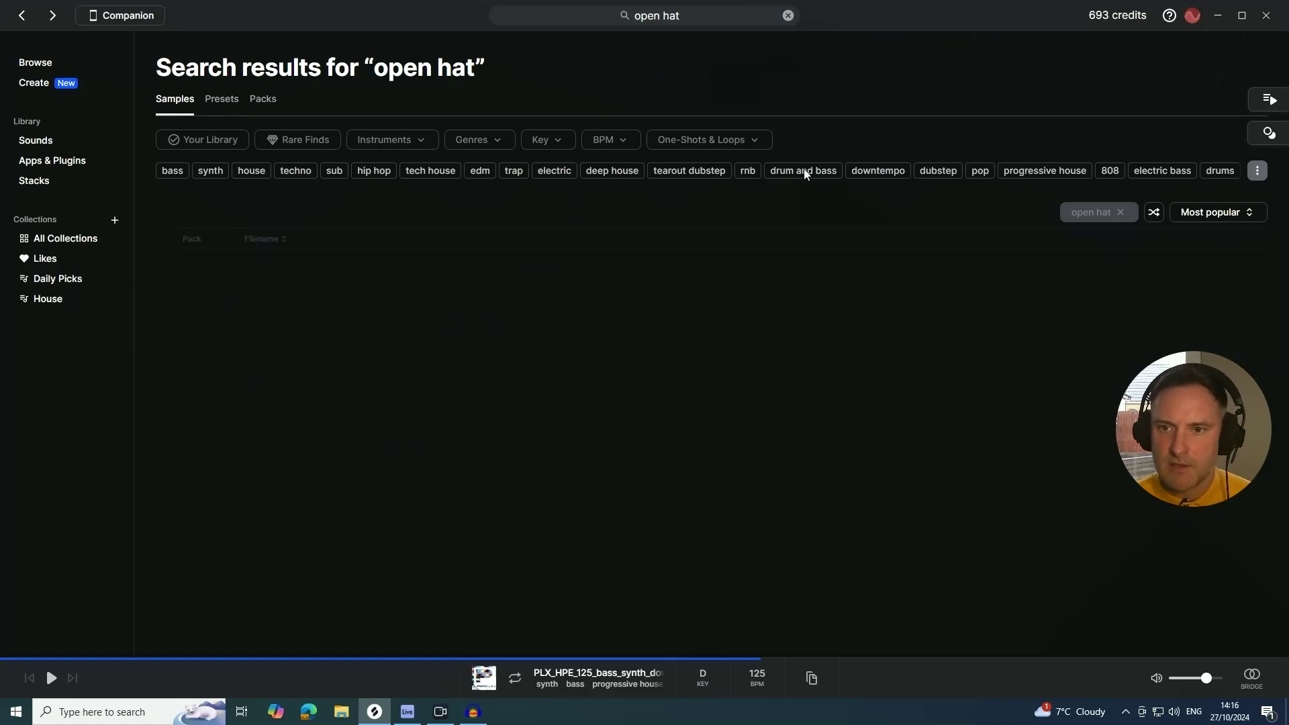
click(748, 142)
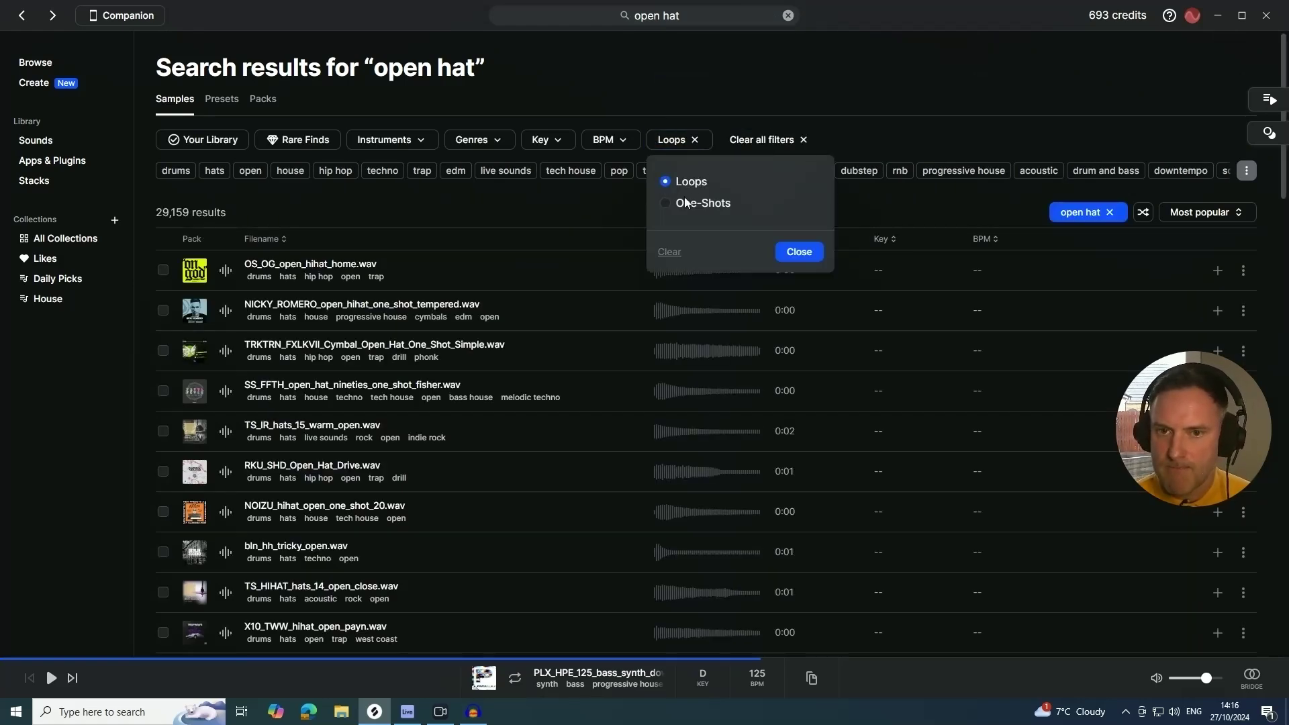
click(799, 252)
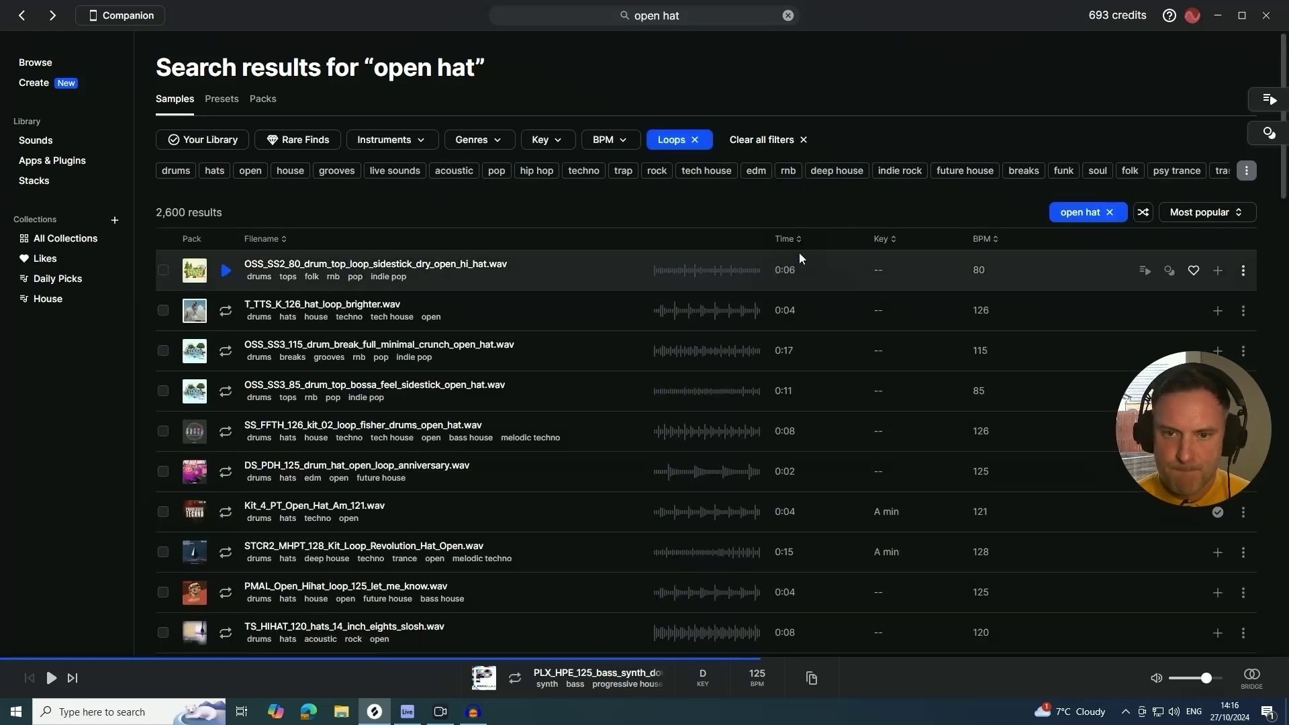
Step: Audition the first four open hat loops, returning to T_TTS_K_126_hat_loop_brighter.wav for a second listen
click(226, 312)
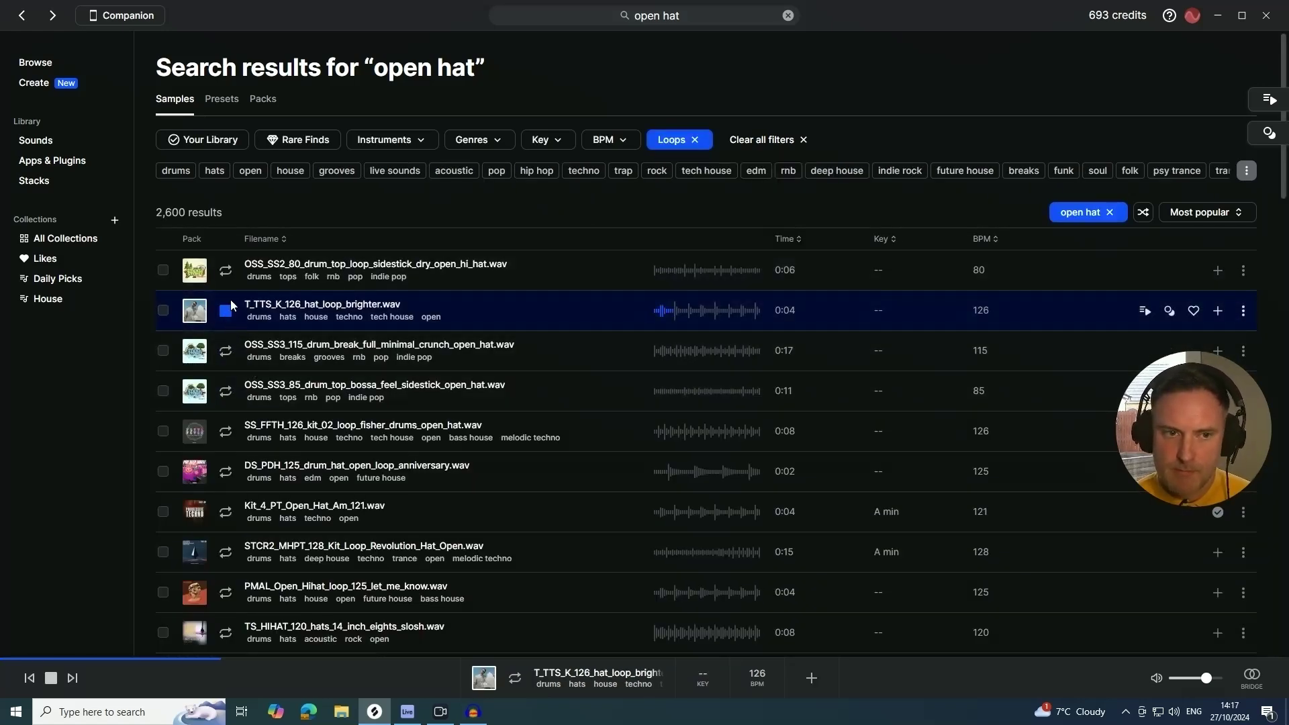
click(226, 270)
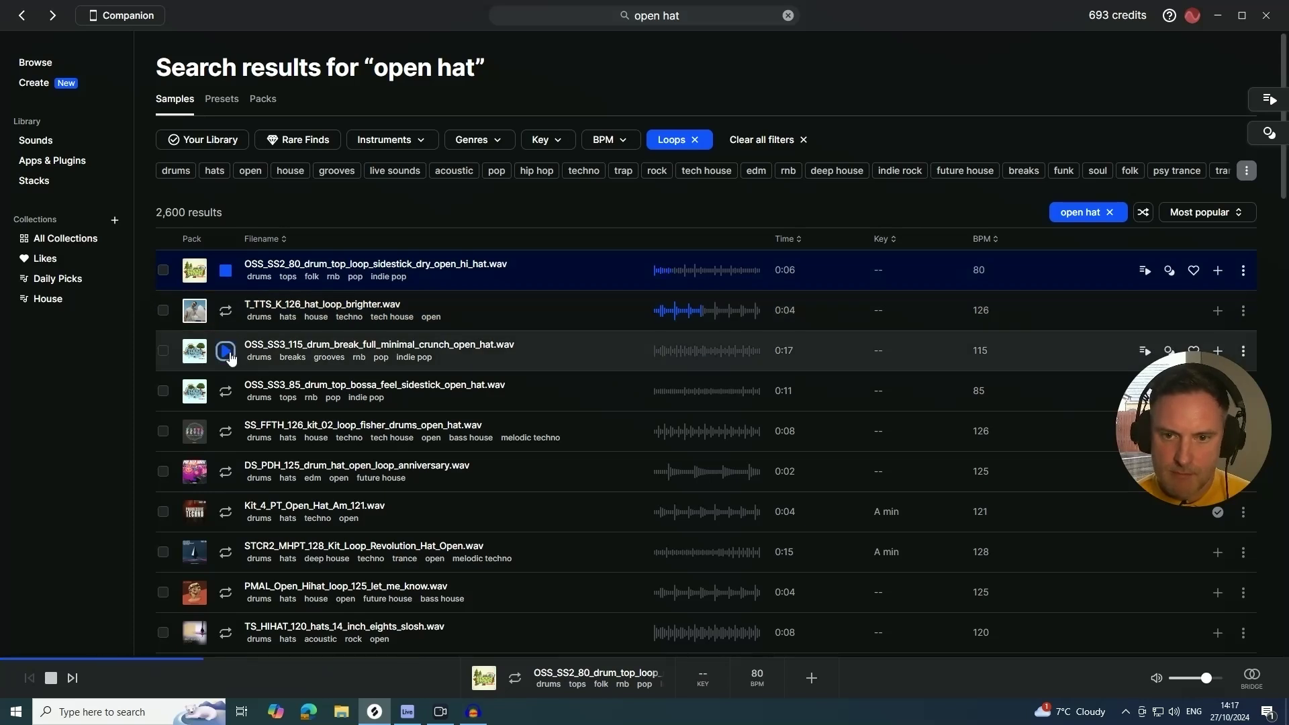
click(226, 350)
click(226, 391)
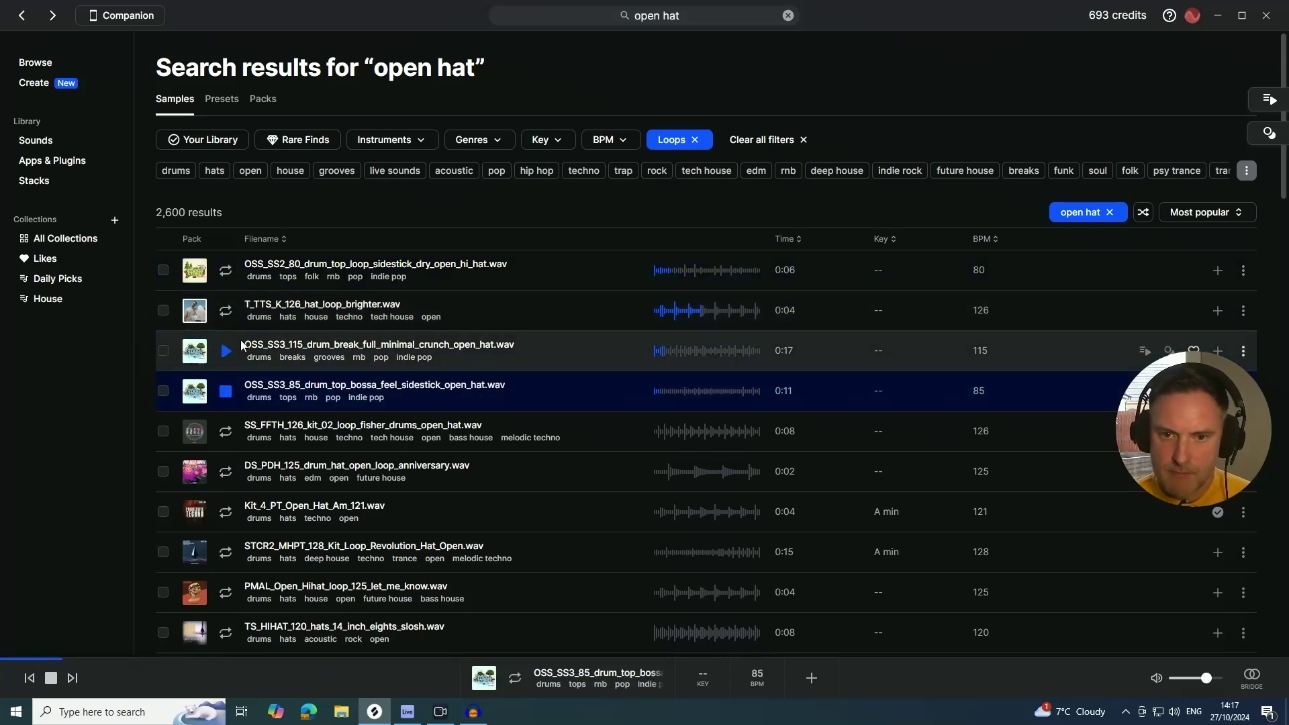
click(225, 312)
click(249, 307)
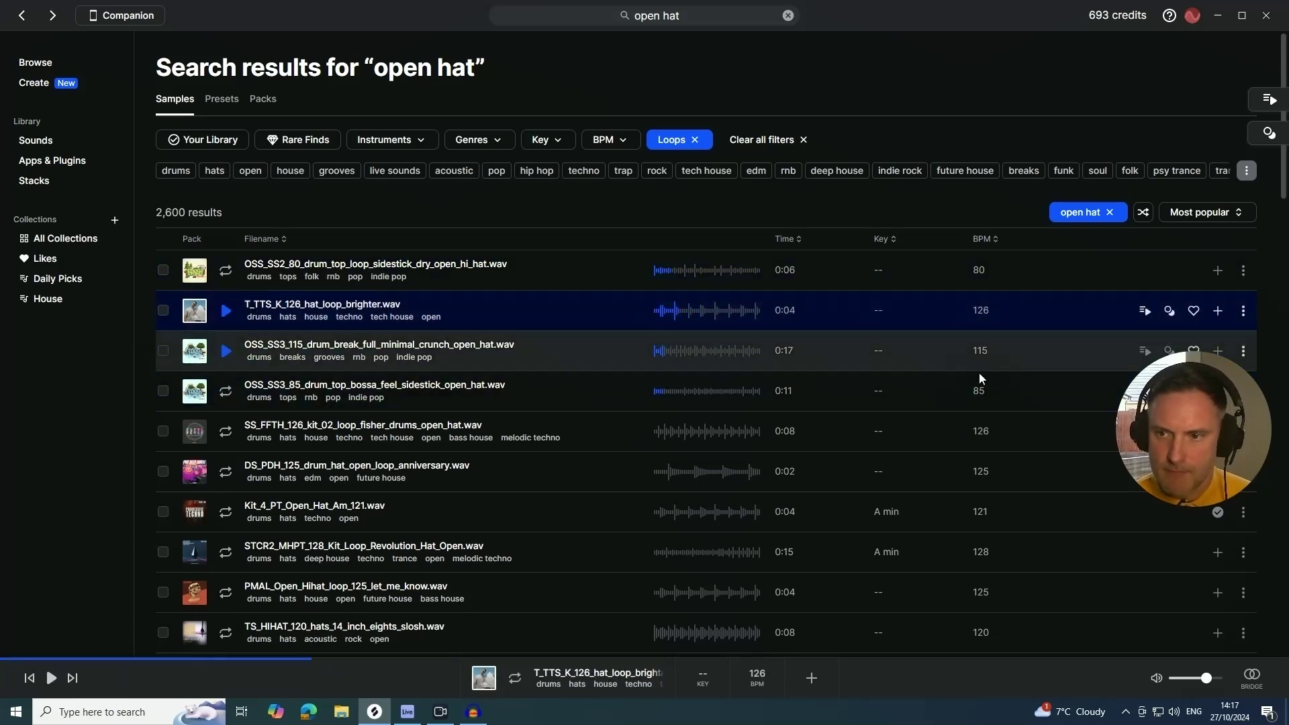
Step: Get T_TTS_K_126_hat_loop_brighter.wav and place it on a new Ableton Live track at about -13 dB, looped from bar 1 to bar 9
click(1217, 310)
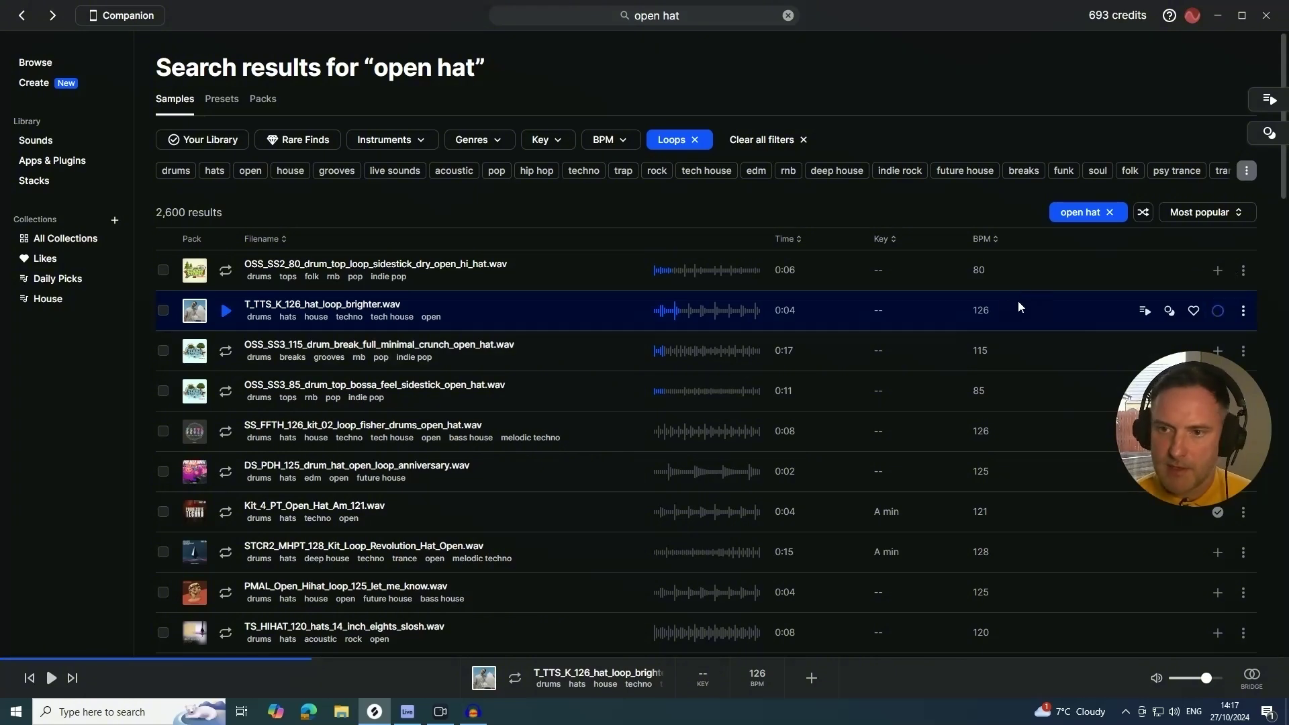
drag(1057, 308, 283, 322)
drag(1220, 294, 1220, 323)
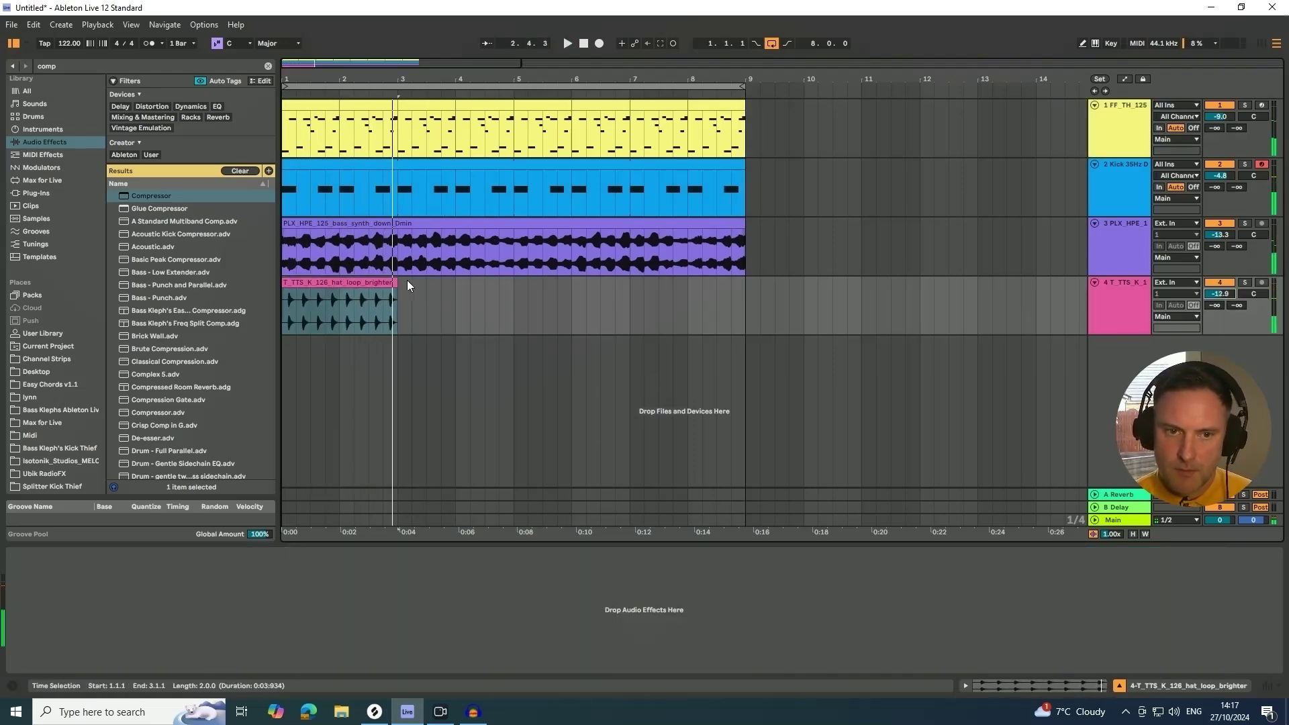
drag(395, 282, 743, 293)
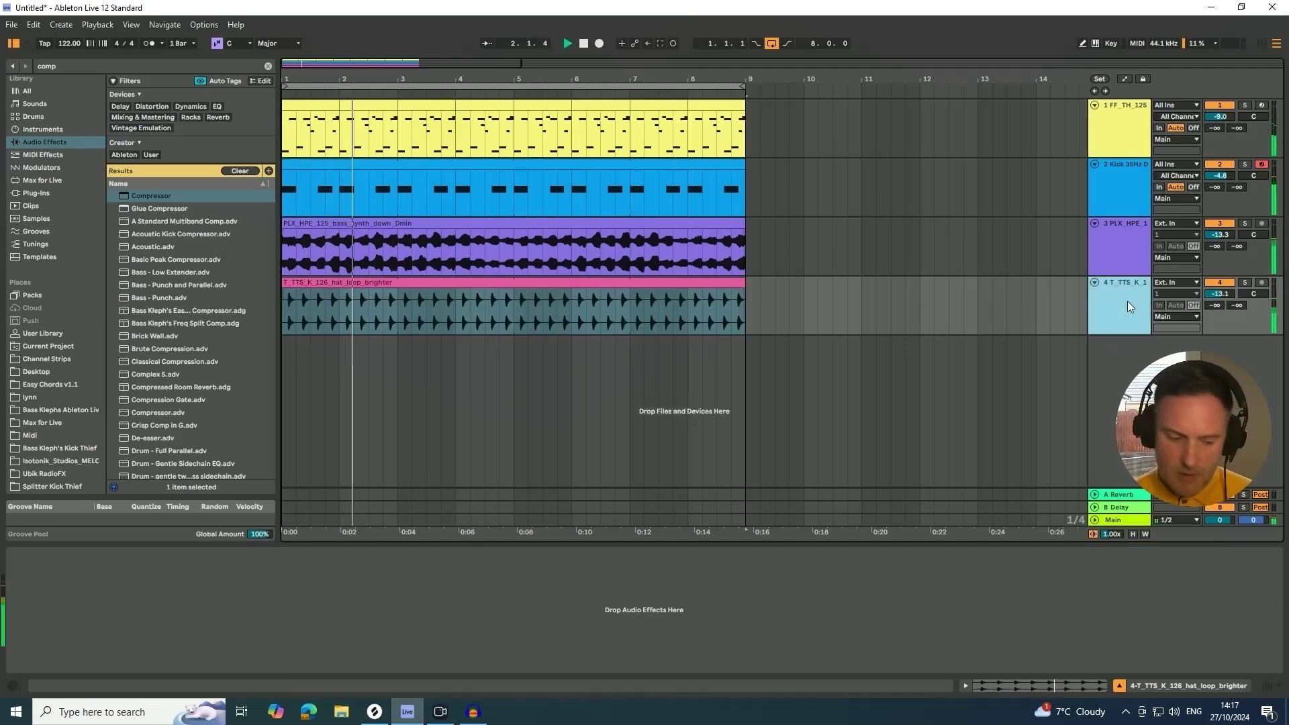
Step: In Session View, raise the hat track's send to the A Reverb return to about -12 dB
key(Tab)
click(491, 428)
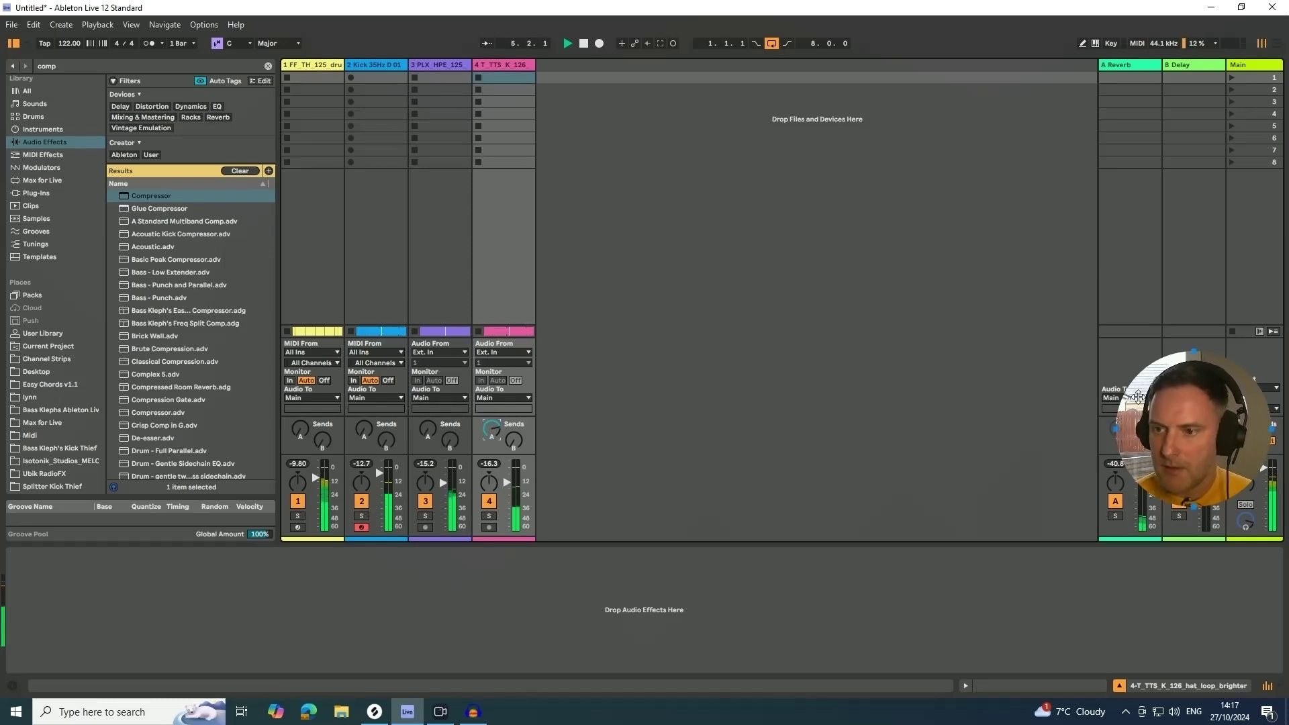
drag(1189, 470, 1188, 255)
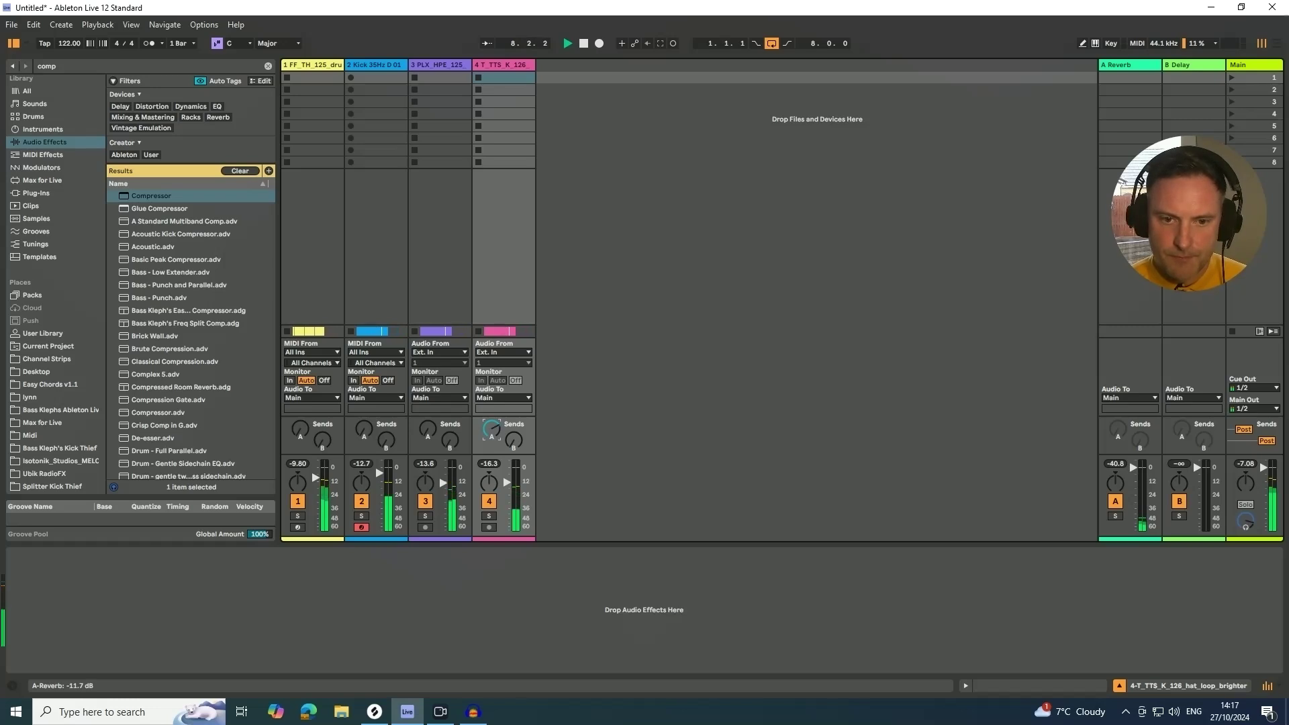
Step: Enlarge the mixer faders, and raise the break track's volume to -7.4 dB and the bass track's to -10.3 dB
drag(425, 460, 401, 311)
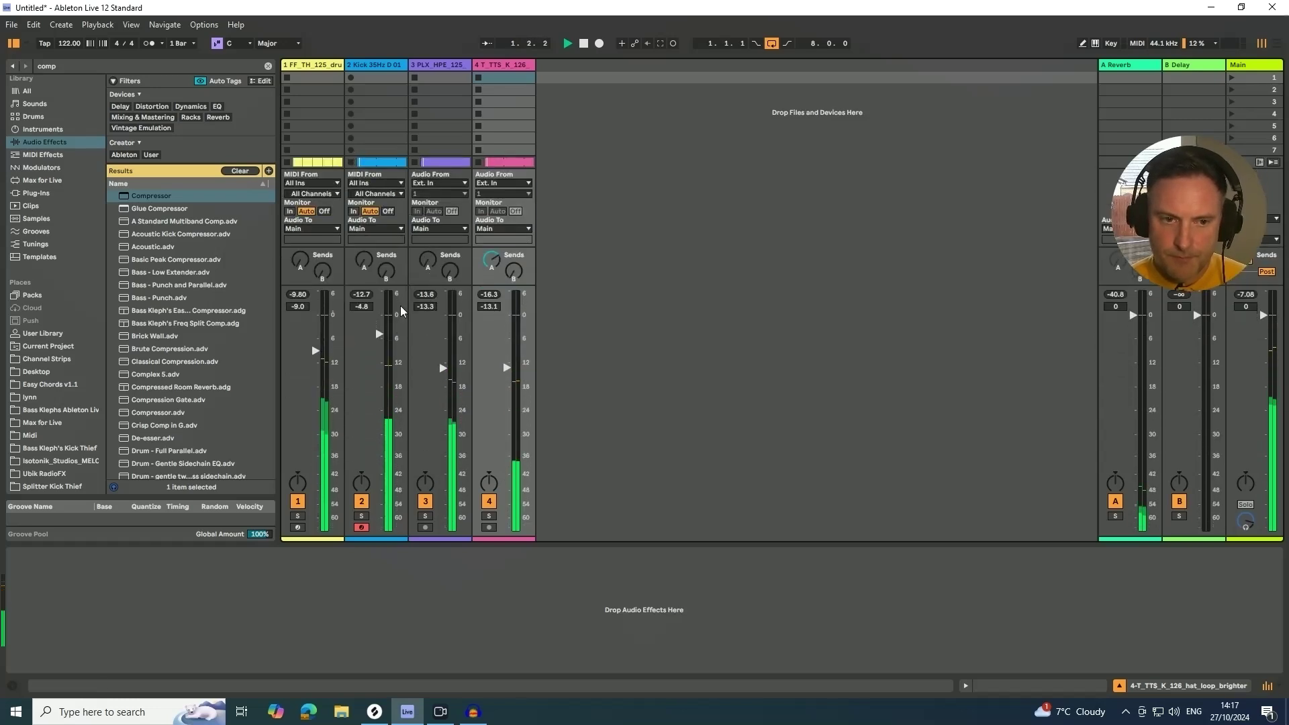
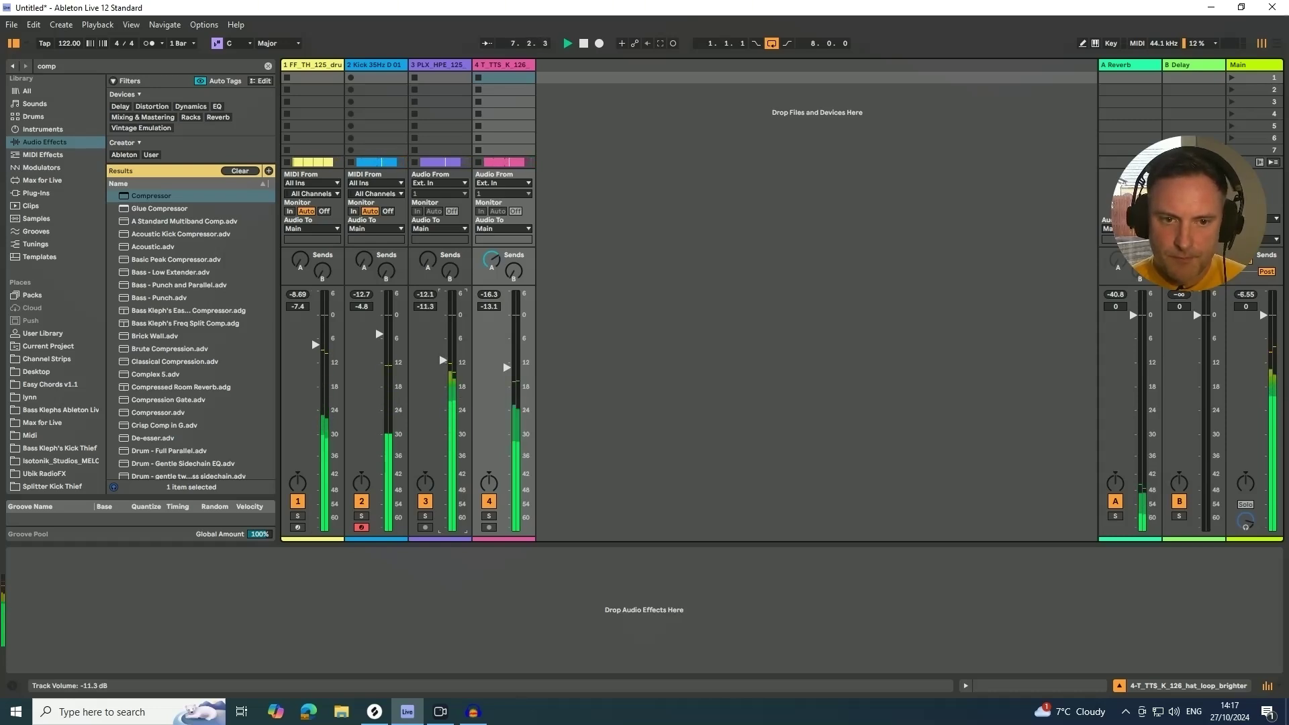
drag(443, 361, 443, 355)
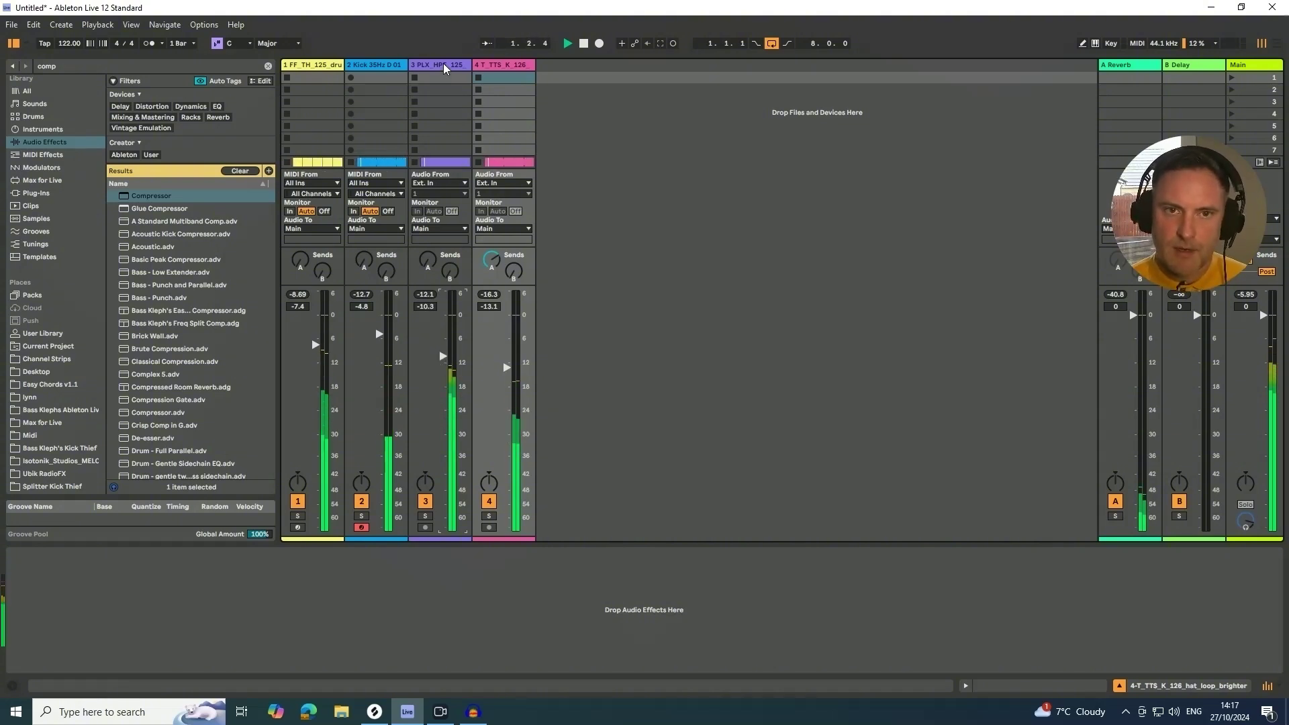
click(429, 322)
key(Tab)
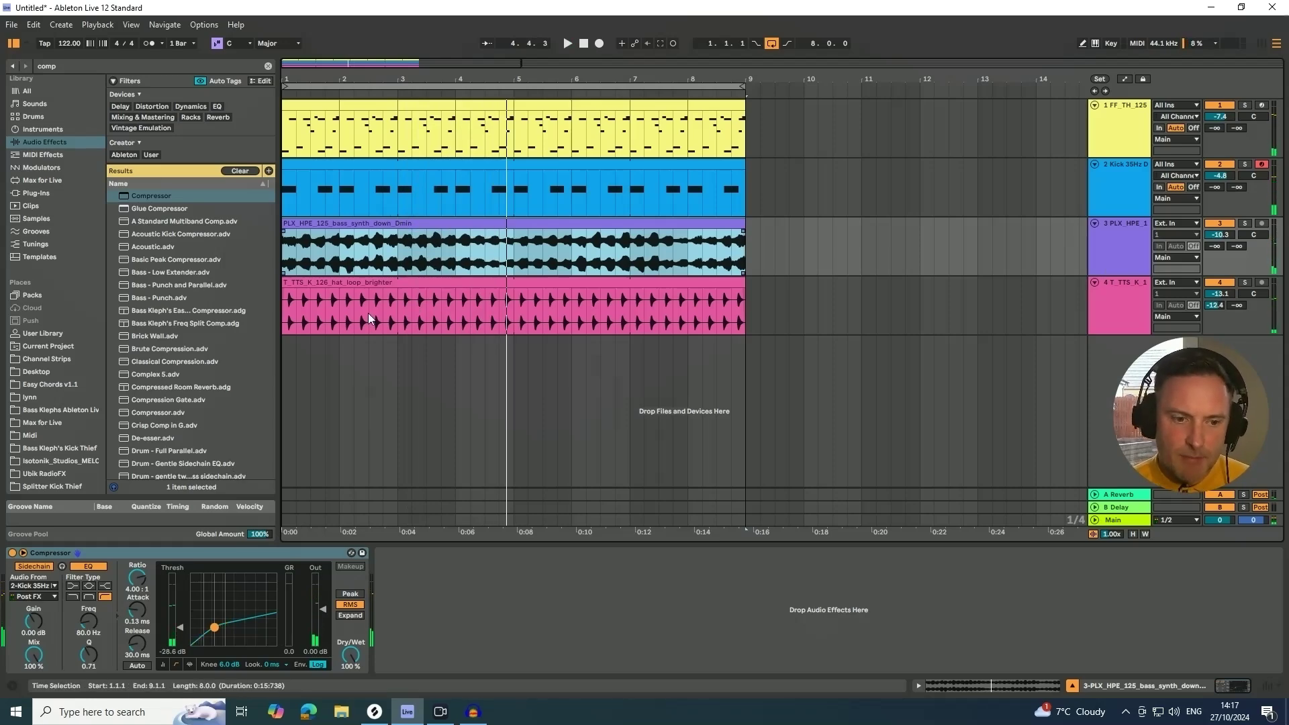
Step: Switch to Splice and replace the open hat search with "atmosphere"
click(383, 716)
click(787, 16)
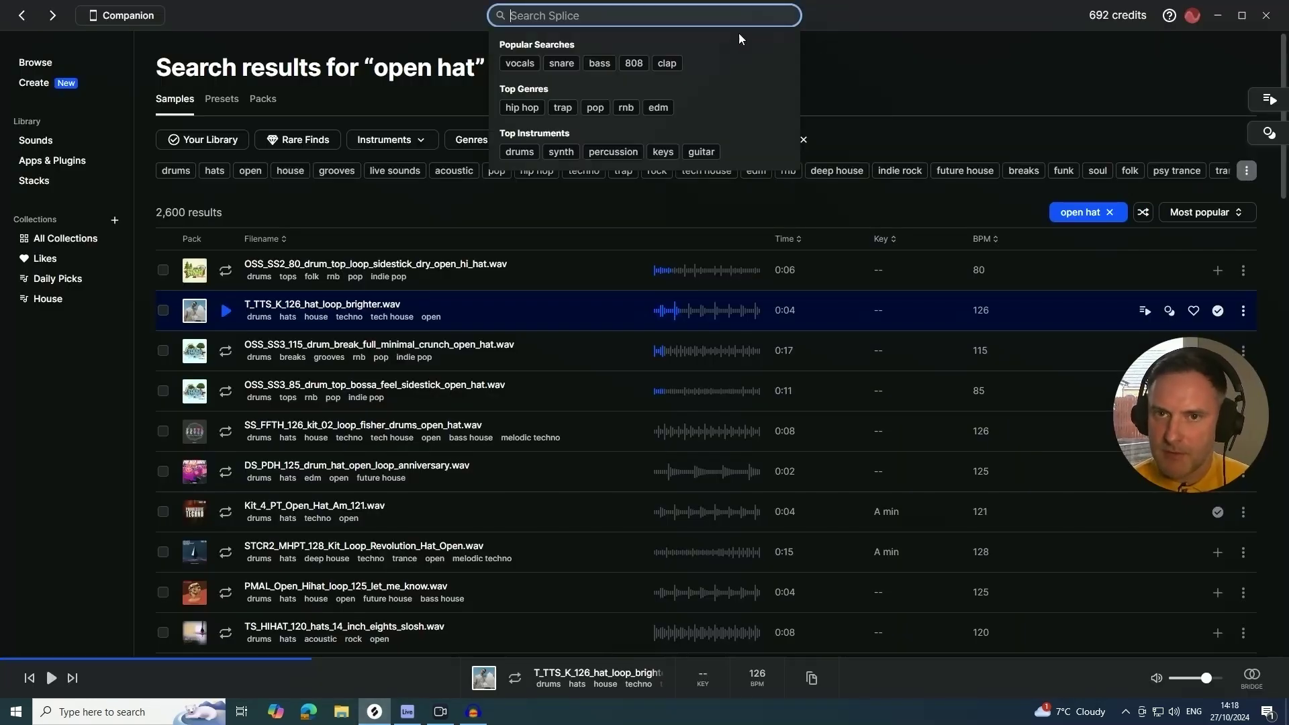
text(a)
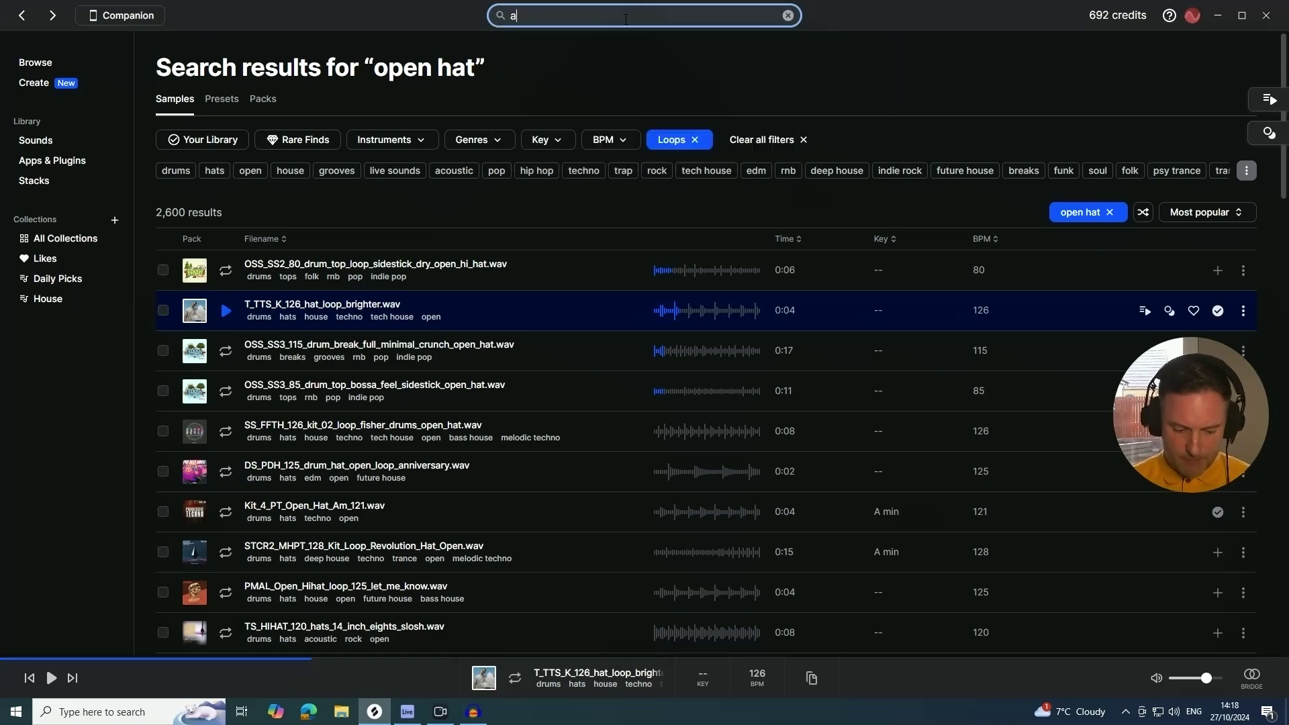
text(tmosphe)
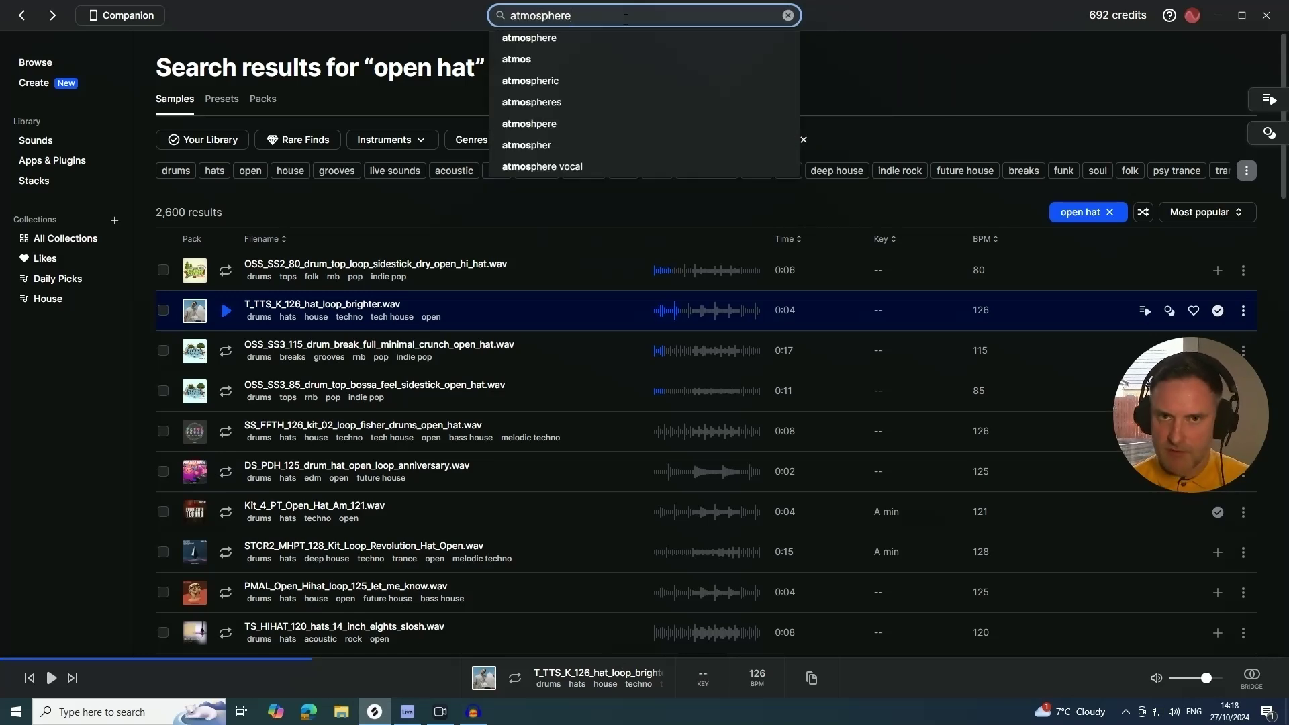
text(re)
key(Return)
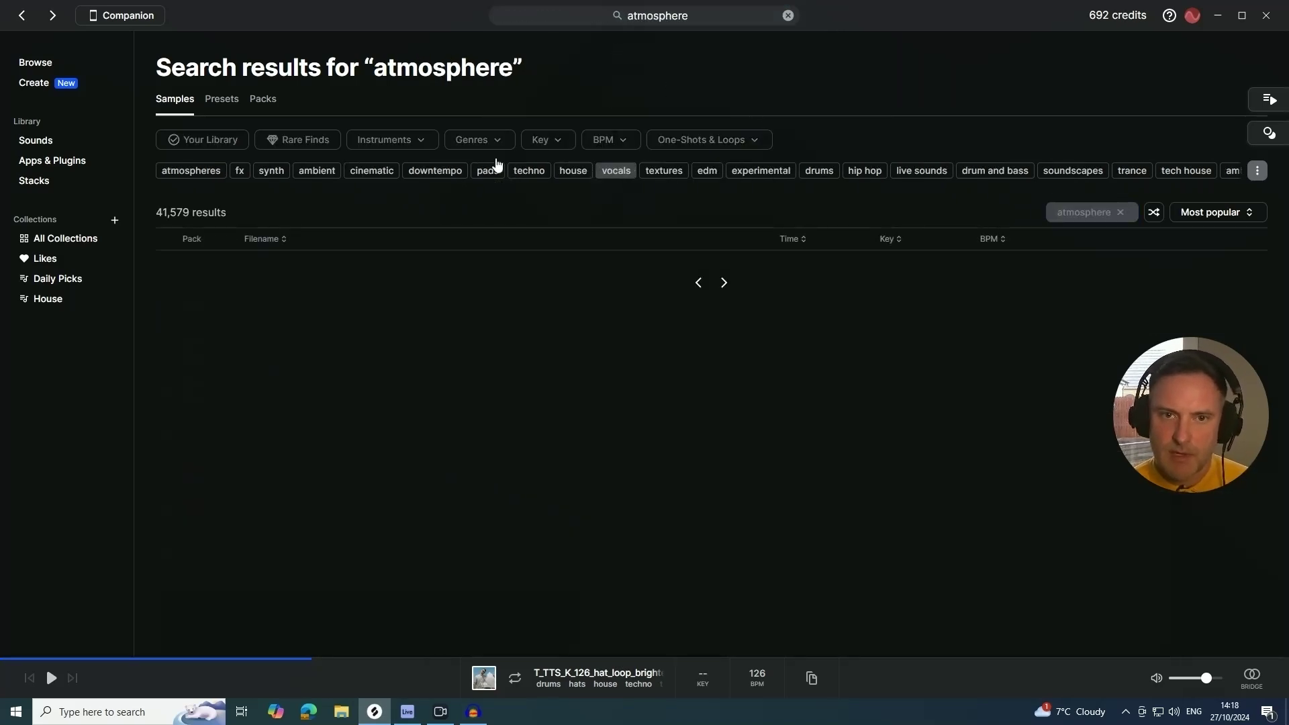
Step: Filter the atmosphere results to loops in the key of D minor
click(547, 139)
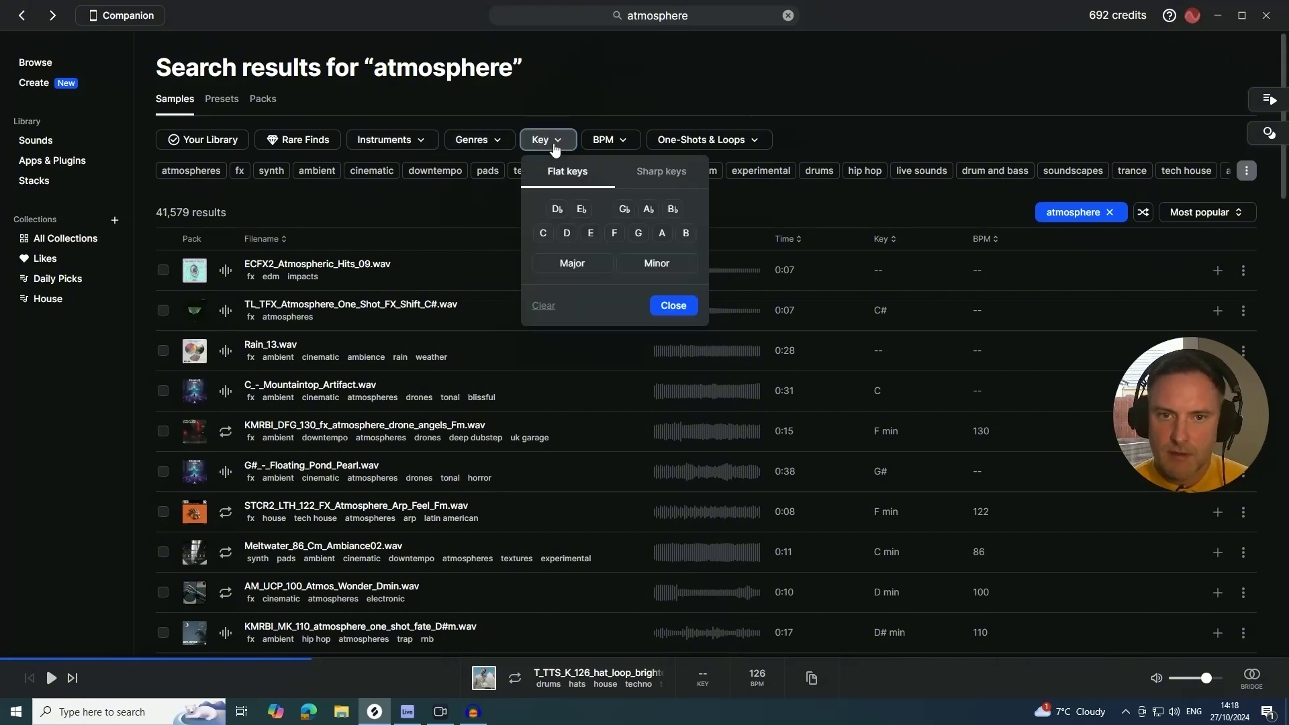
click(567, 234)
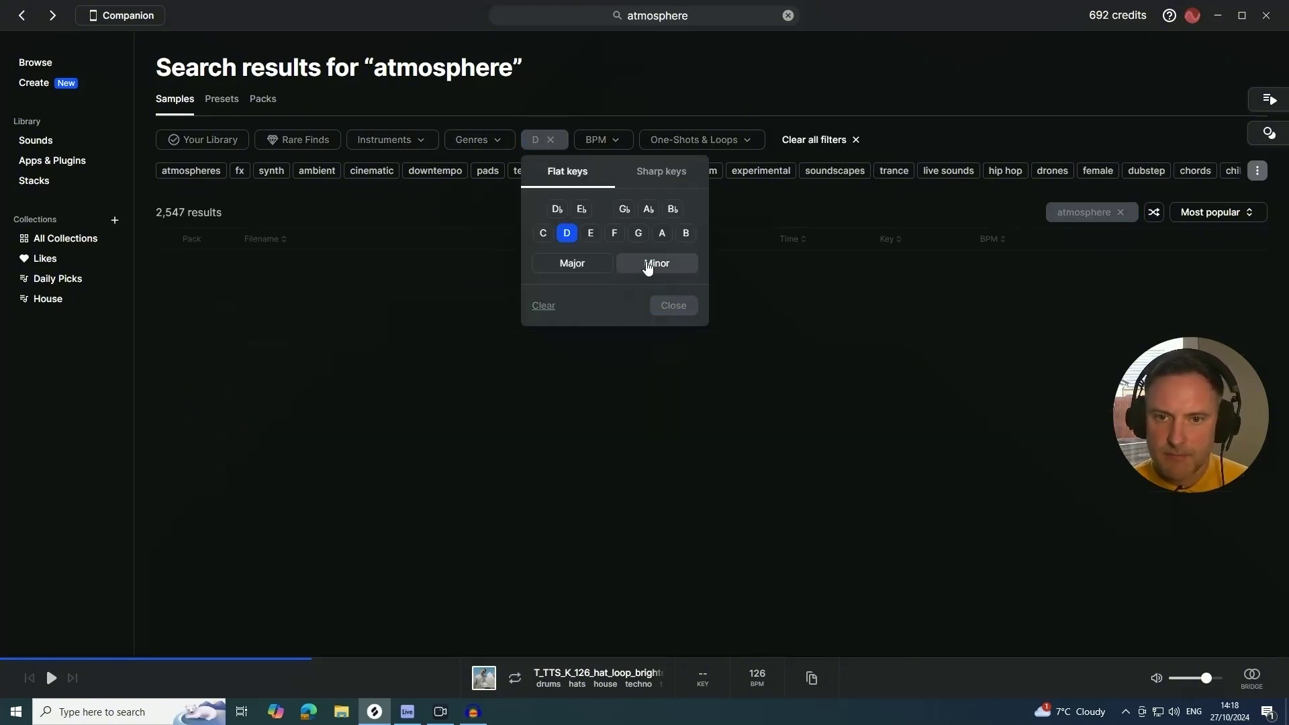
click(651, 264)
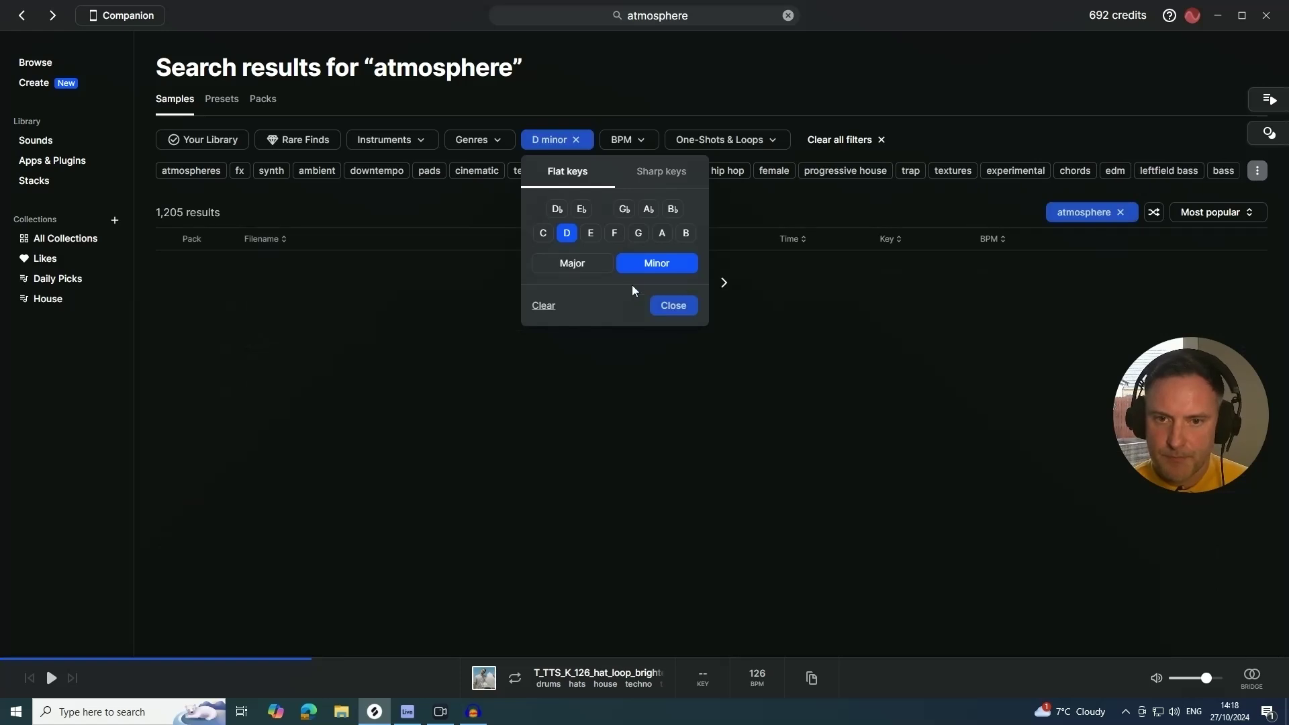
click(673, 307)
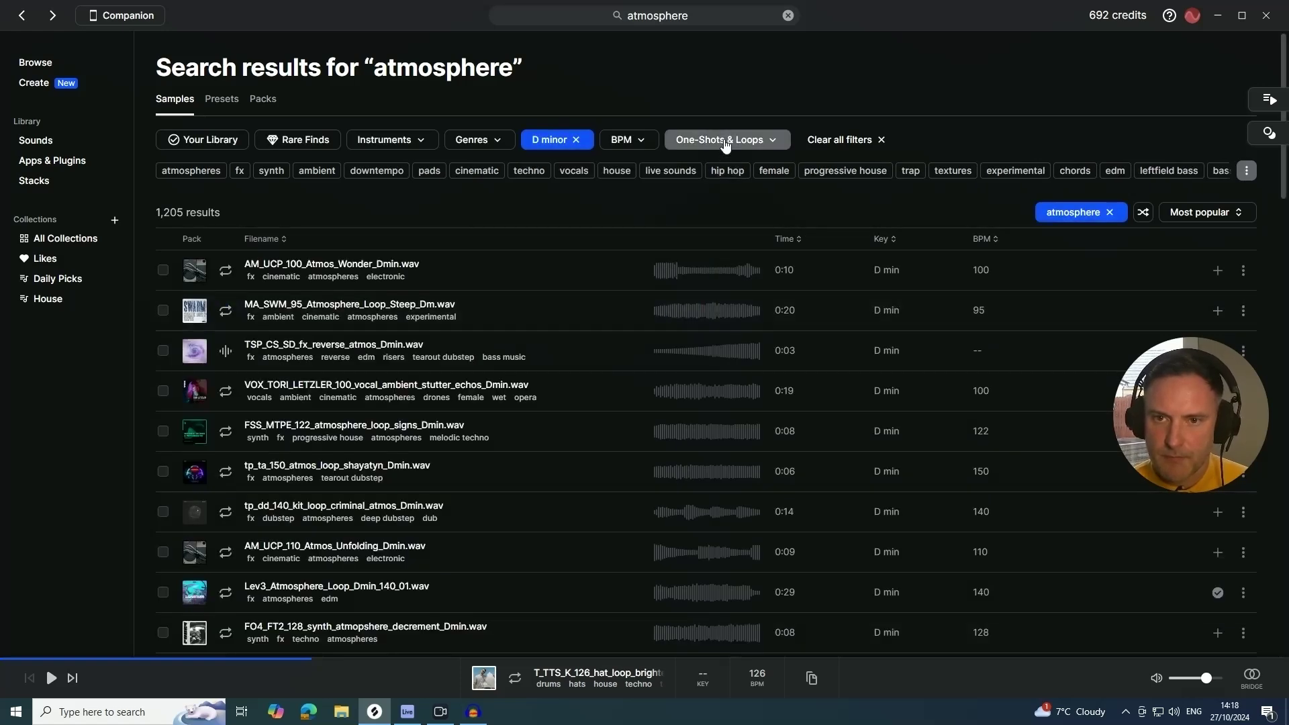
click(724, 140)
click(684, 183)
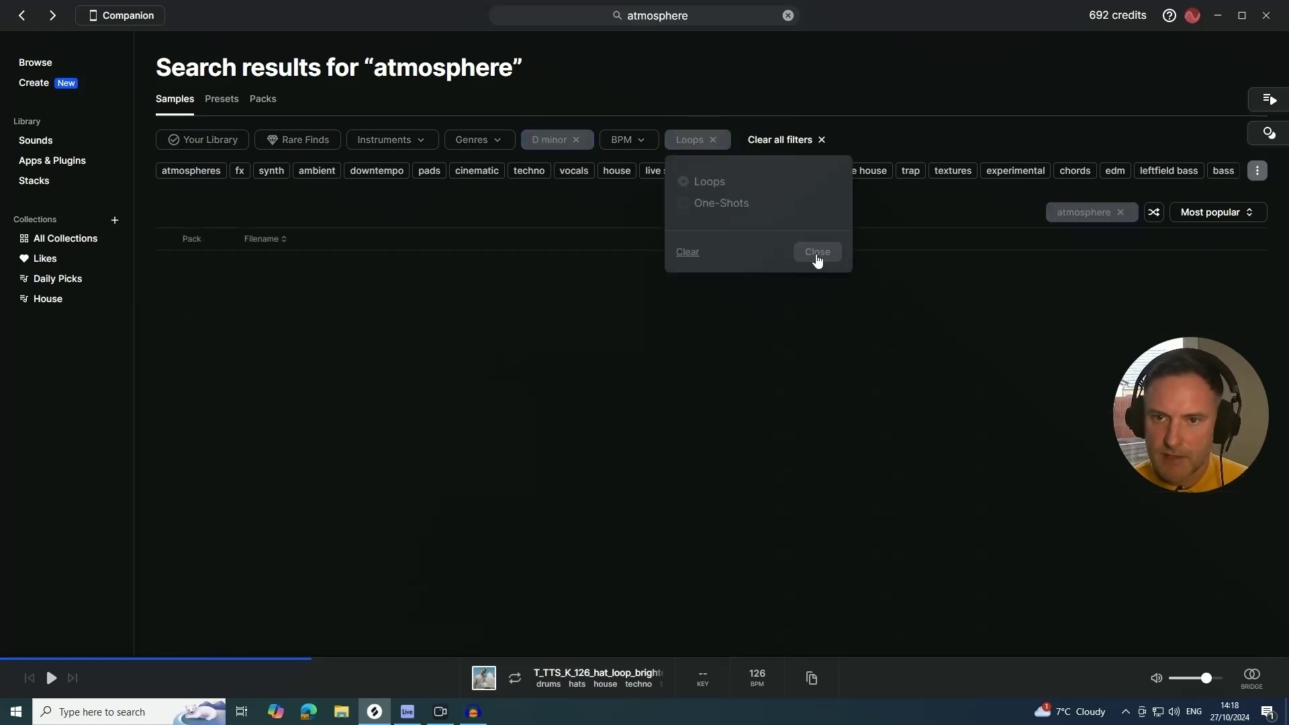
click(751, 276)
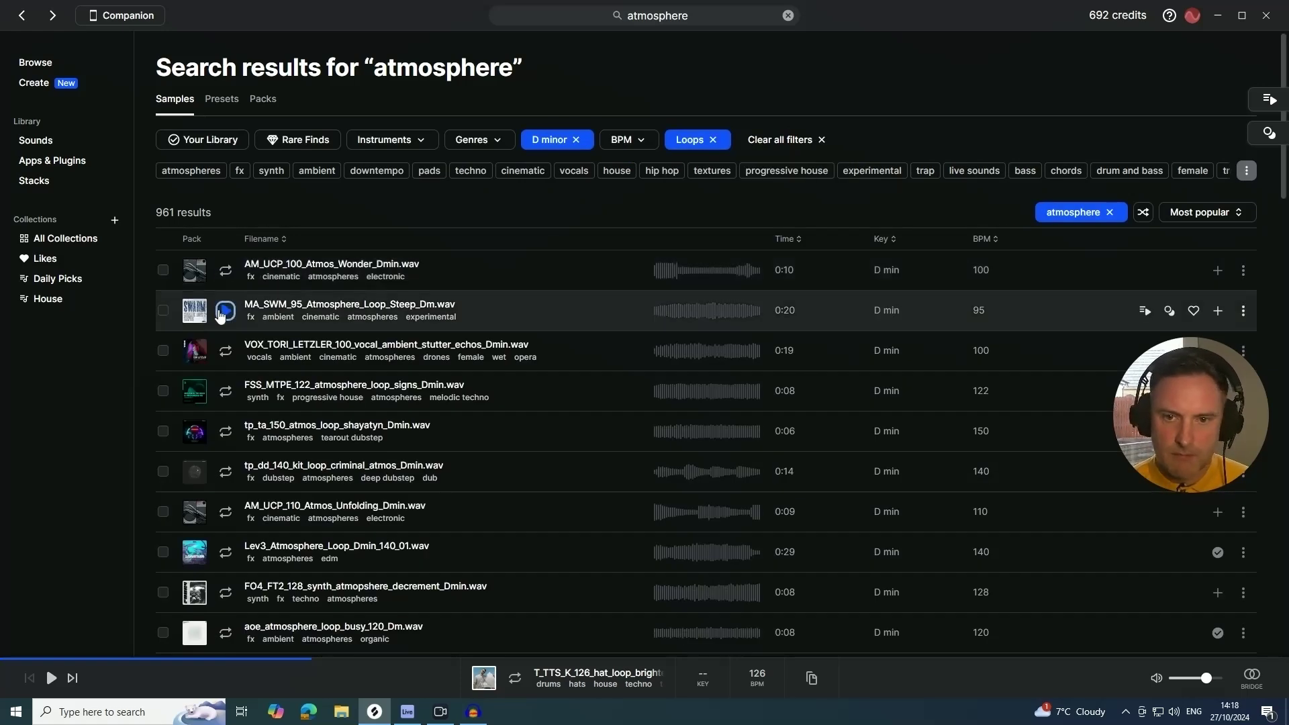
Step: Audition and get MA_SWM_95_Atmosphere_Loop_Steep_Dm.wav, and place it on a new Ableton Live track from bar 1
click(224, 311)
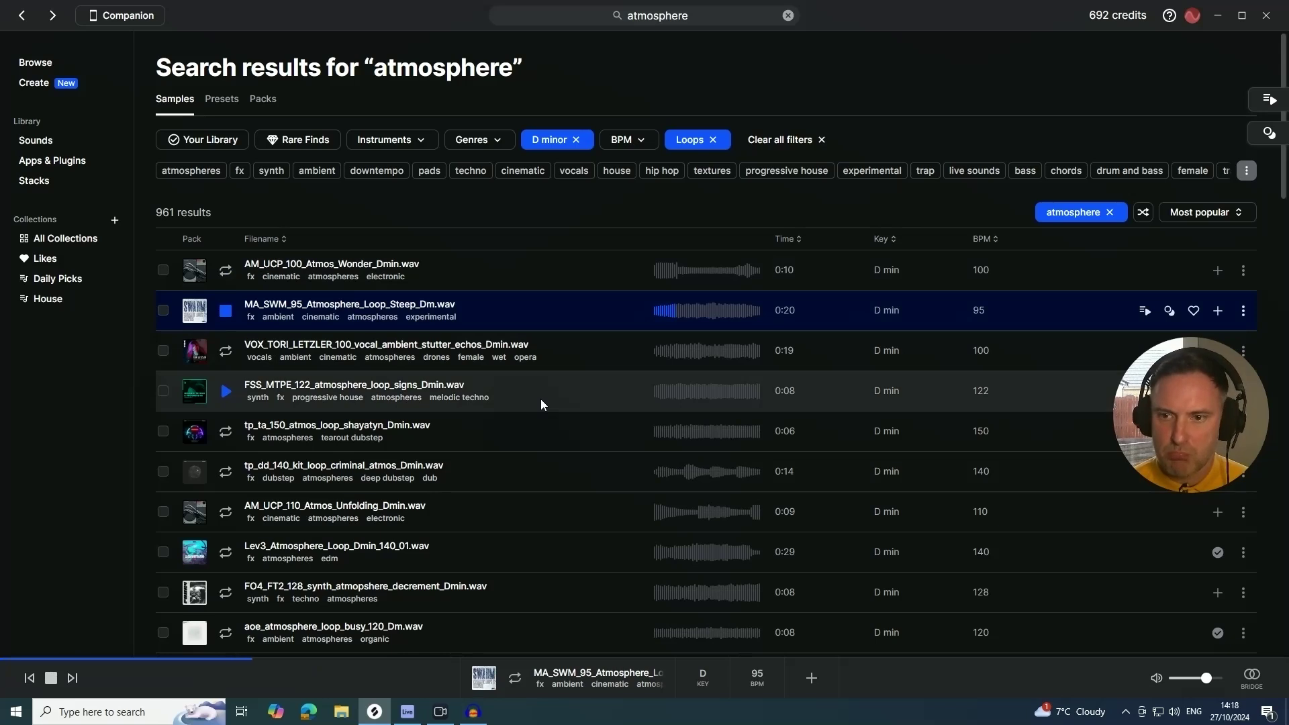
click(1218, 313)
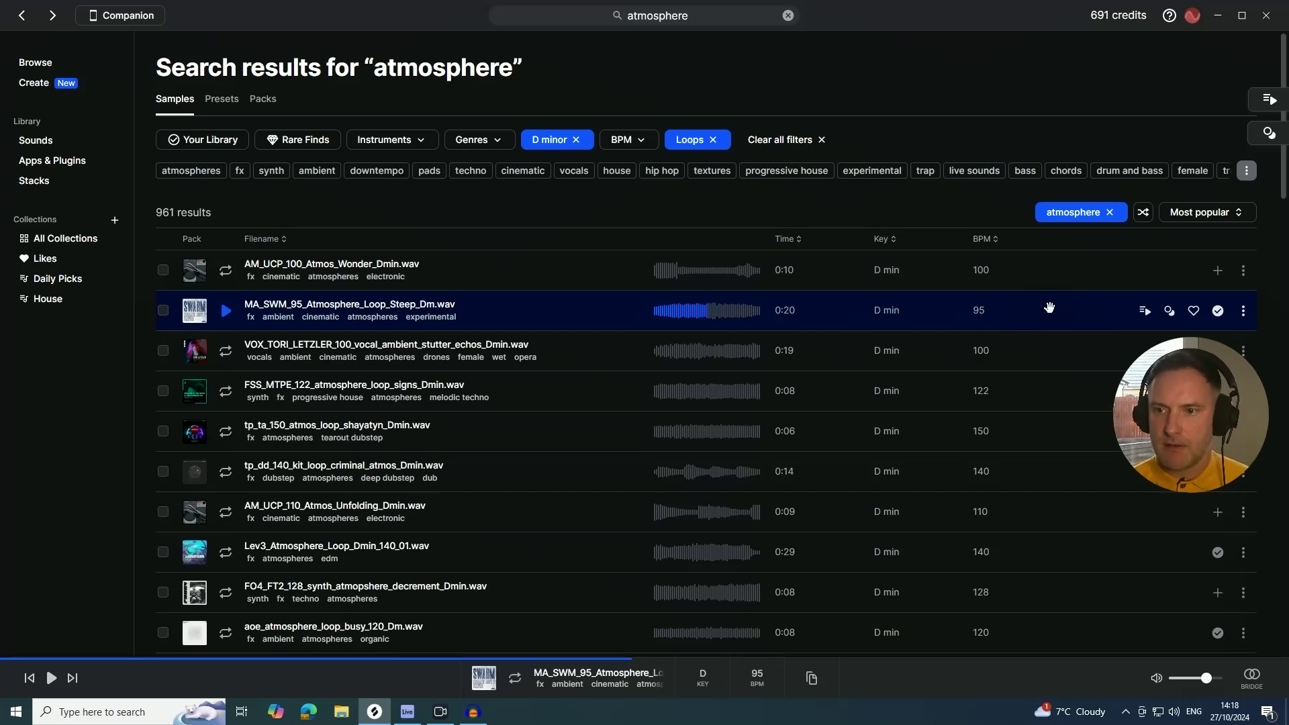
drag(1015, 327, 285, 392)
Step: Open the atmosphere clip's warp mode options, and close the clip's detail view
double_click(358, 363)
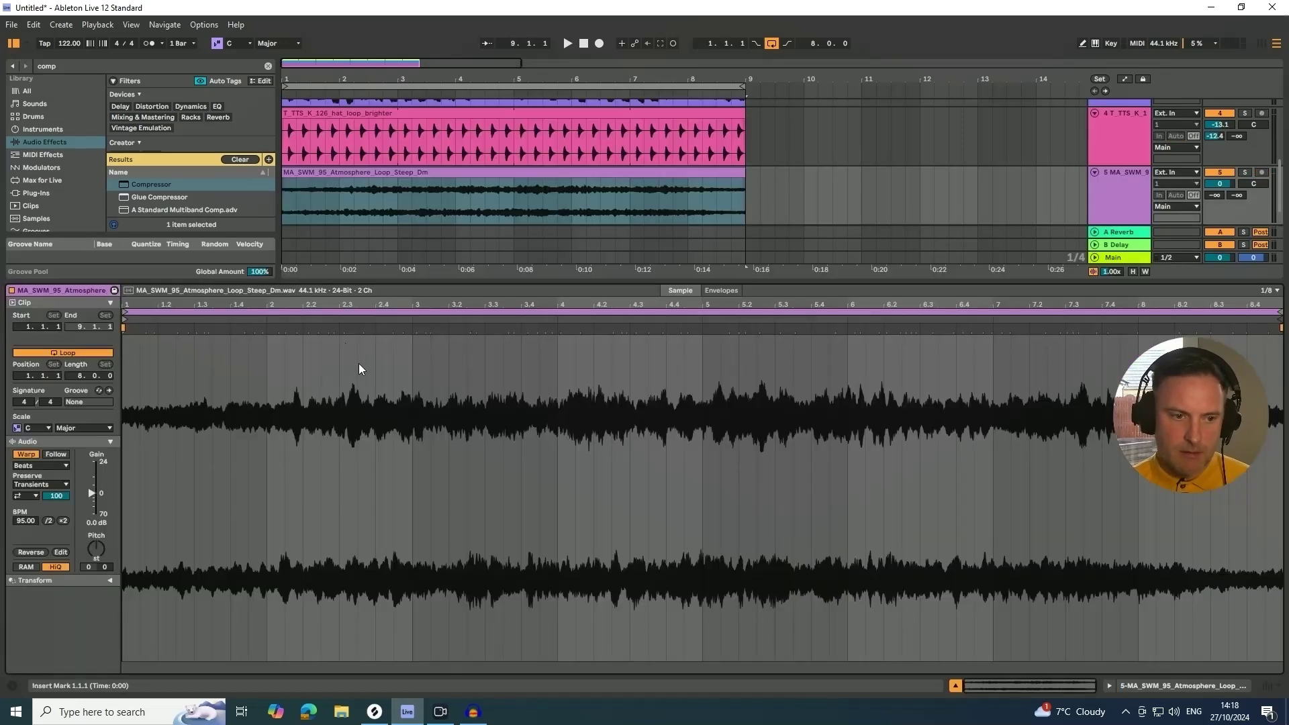
click(37, 465)
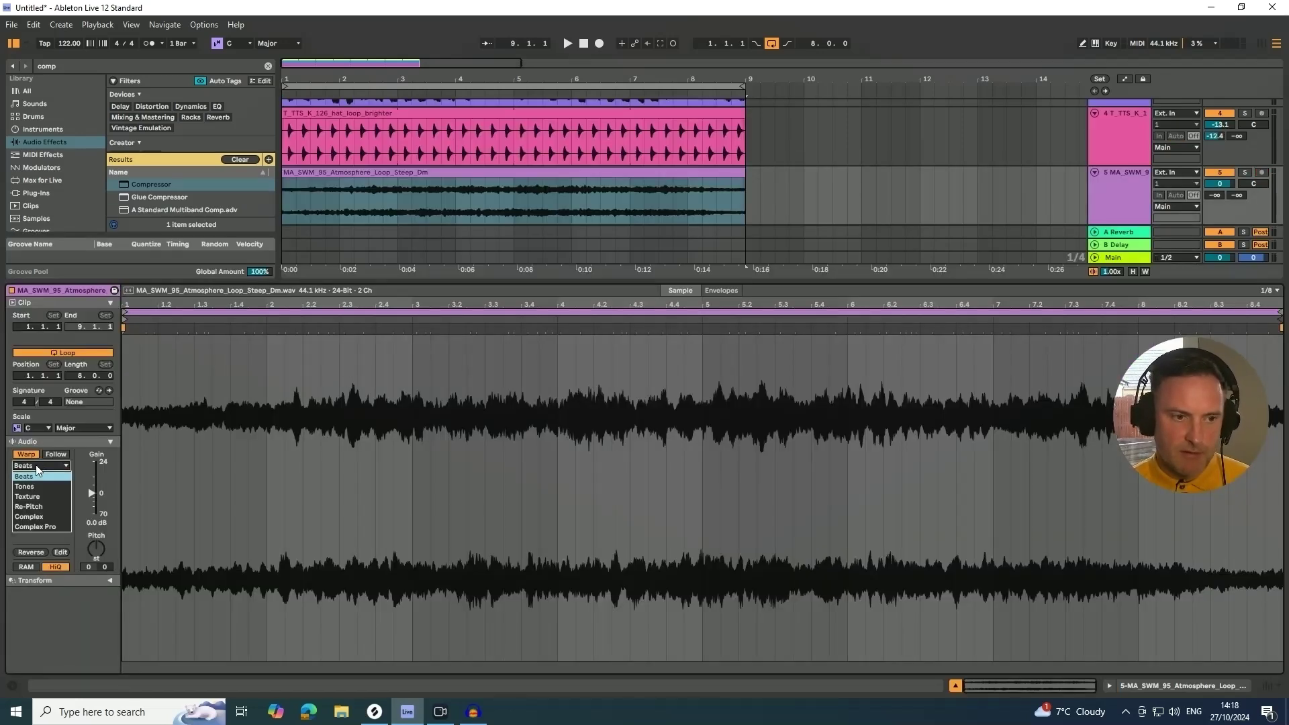
click(955, 685)
Step: Search the audio effects for "eq" and add EQ Eight to the atmosphere track
click(68, 69)
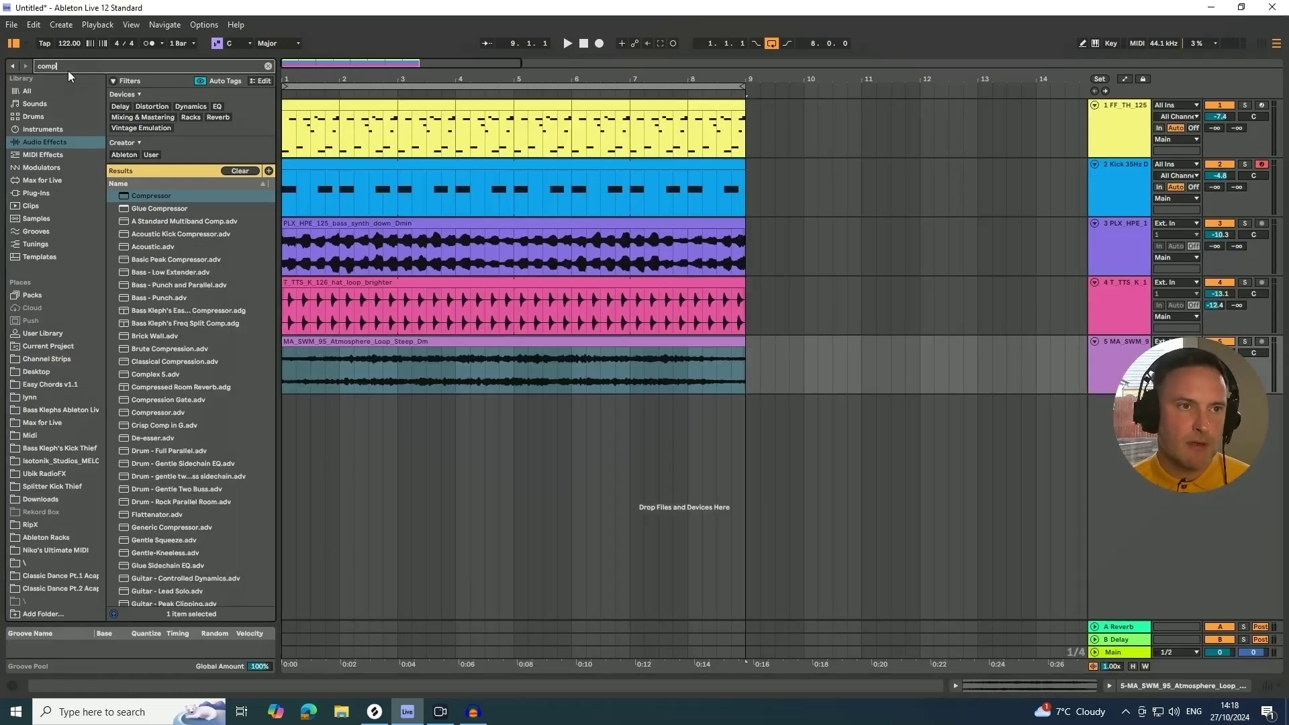
key(BackSpace)
text(eq)
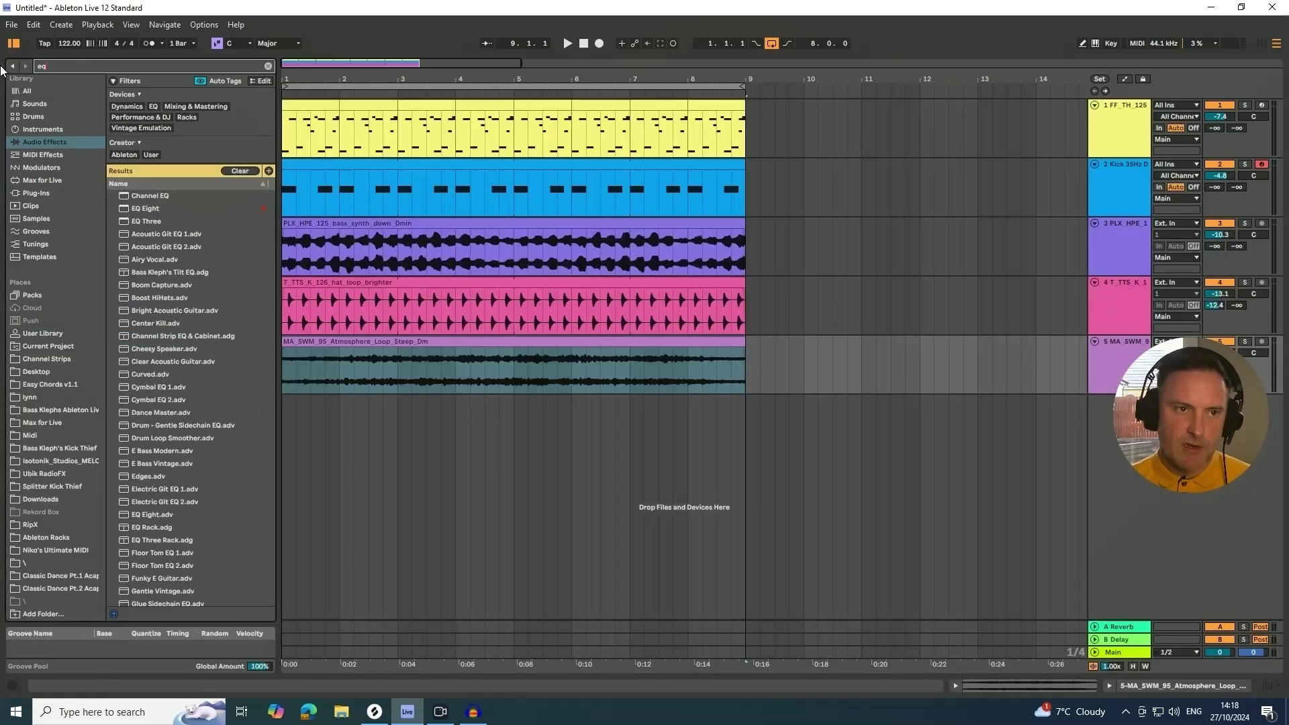
click(140, 209)
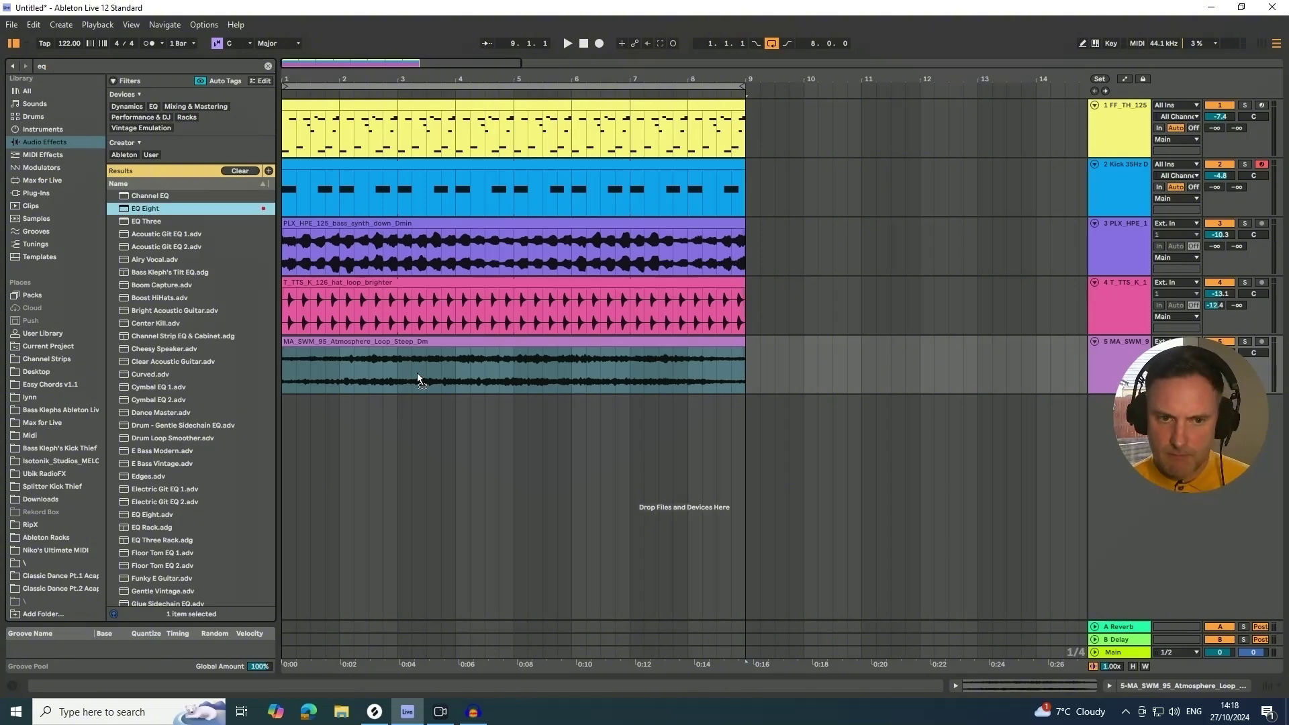
drag(417, 372, 417, 374)
Step: Set the atmosphere EQ's first band to a low cut at 284 Hz and its eighth band to a high cut
click(63, 656)
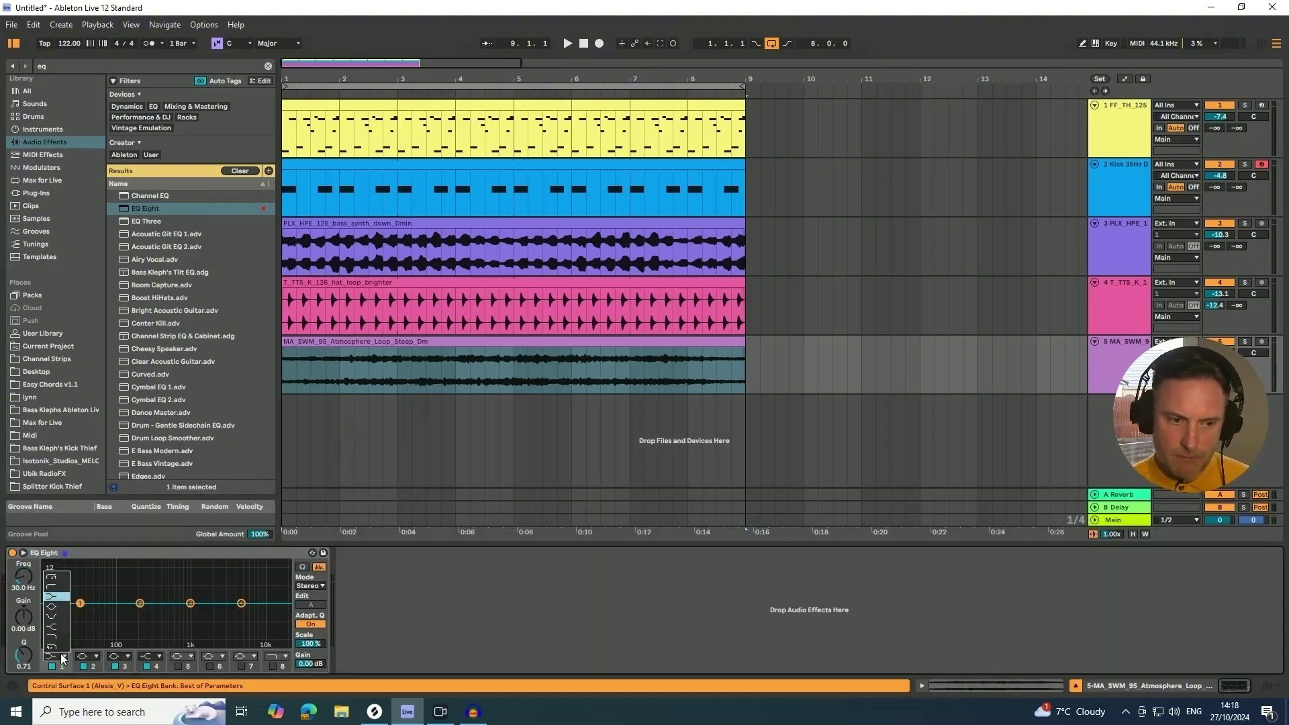
click(51, 588)
drag(23, 577, 24, 574)
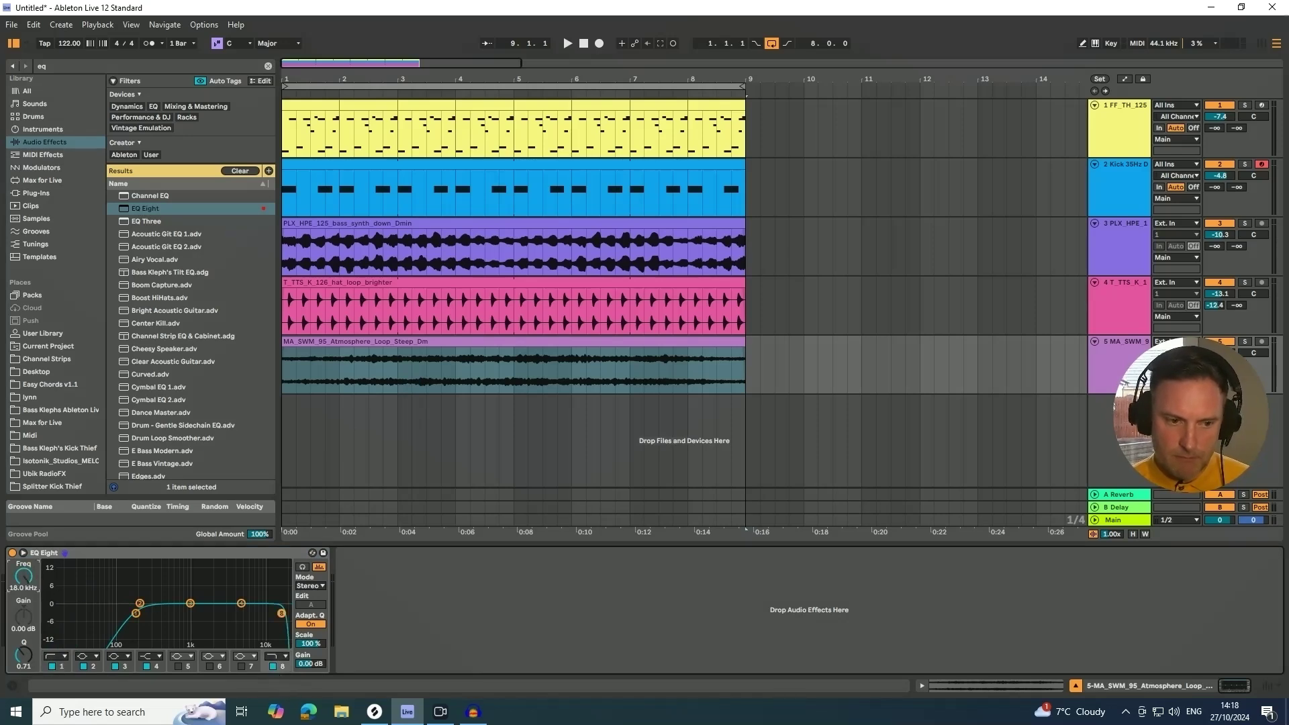
click(138, 616)
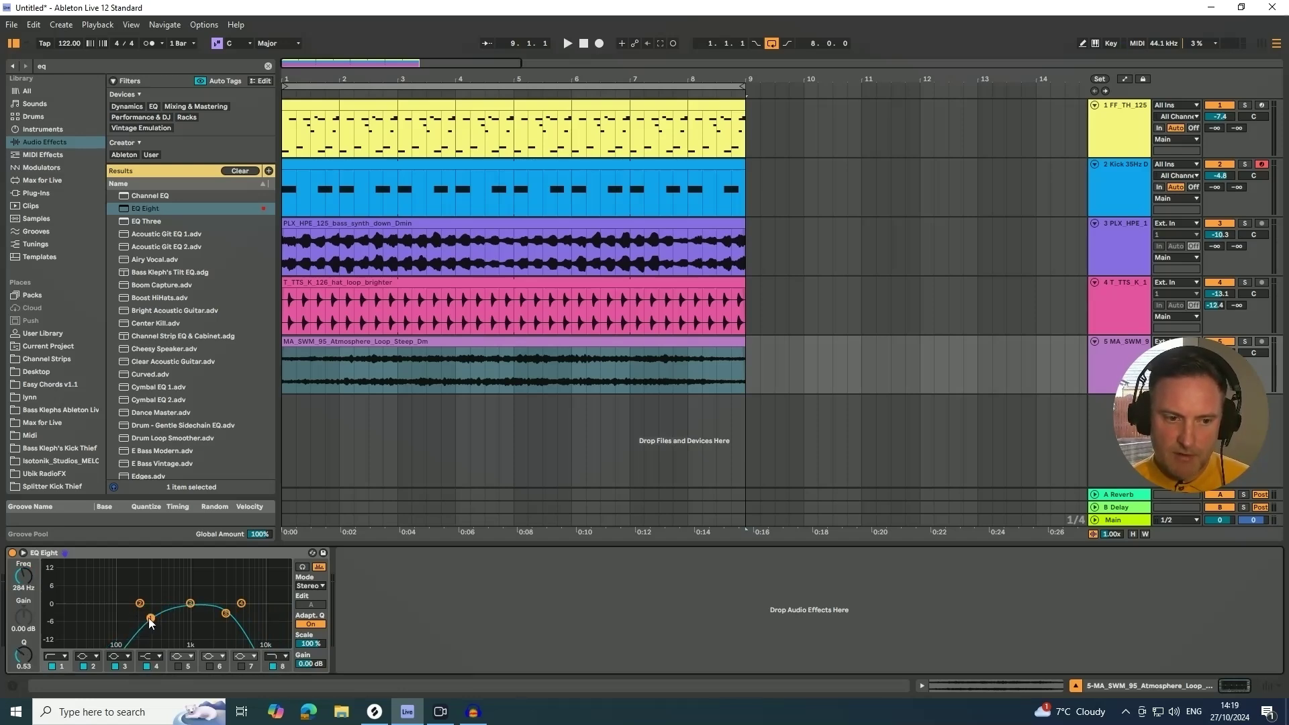
Step: Find ValhallaShimmer with the plug-in search "shimm", add it to the atmosphere track, and set its mix to 0.98
click(63, 66)
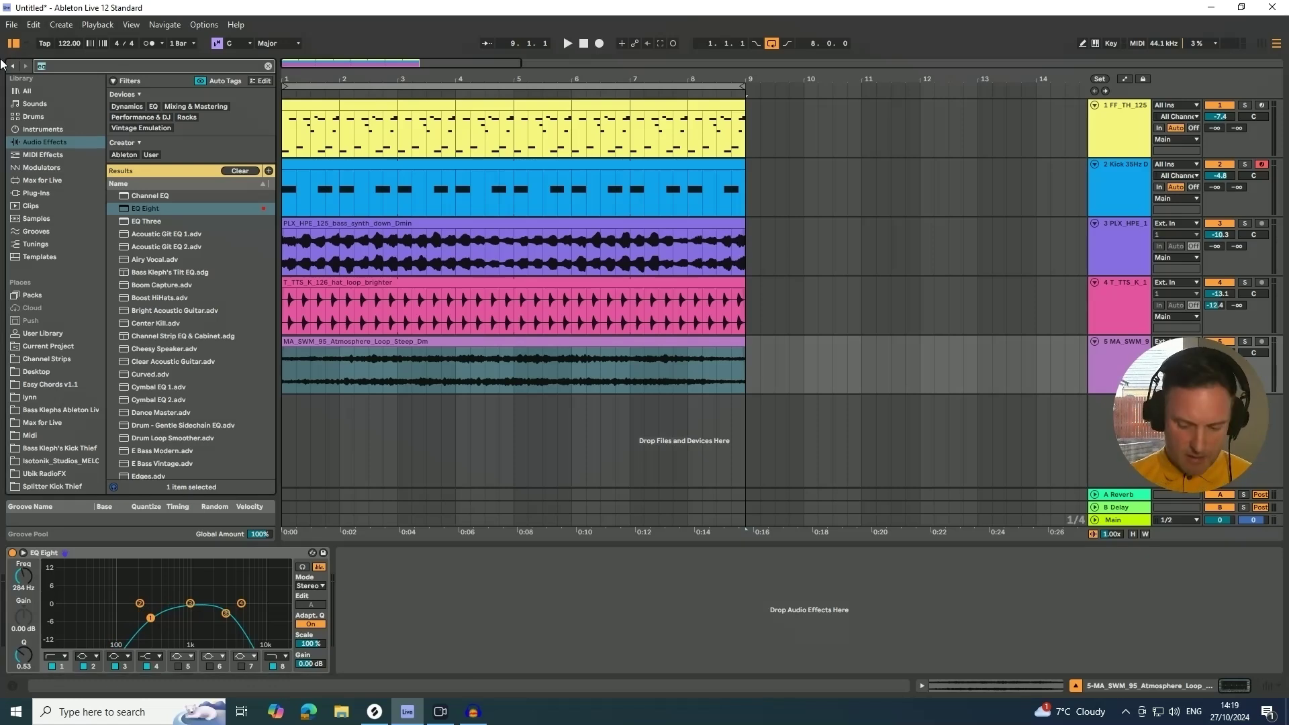
text(shi)
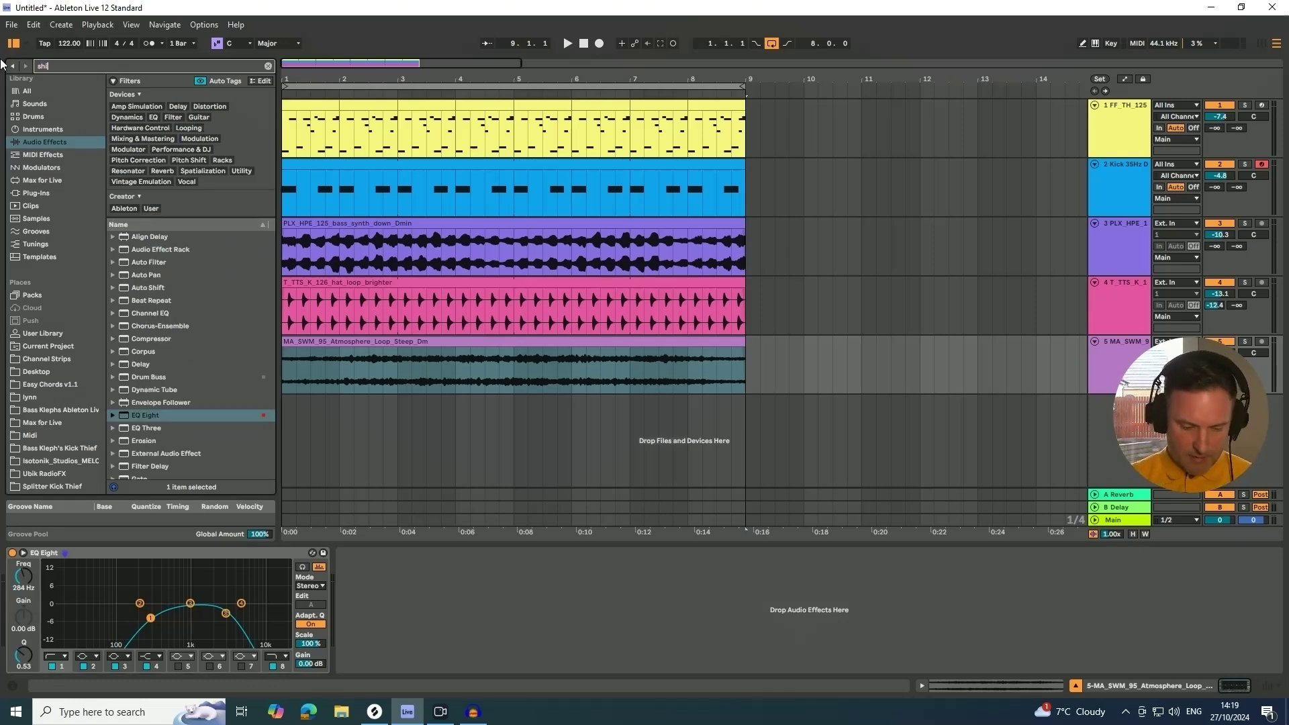
text(mm)
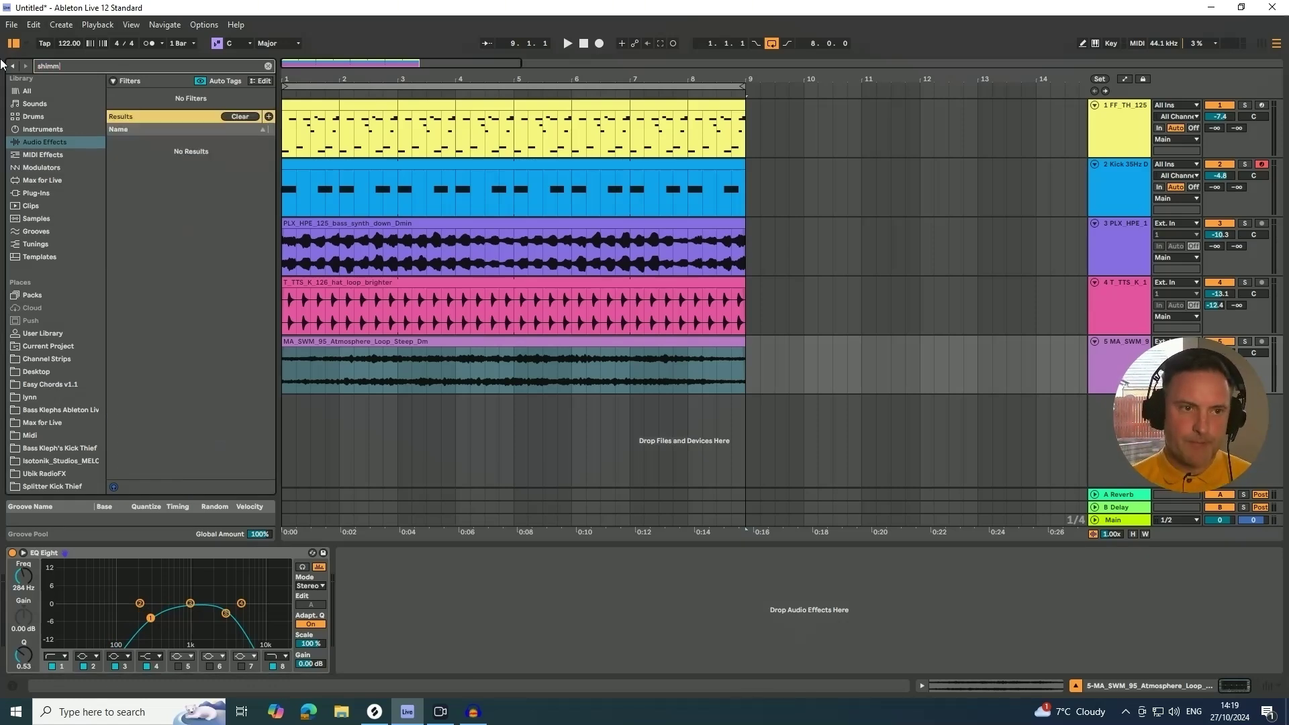
click(28, 193)
drag(134, 119, 145, 190)
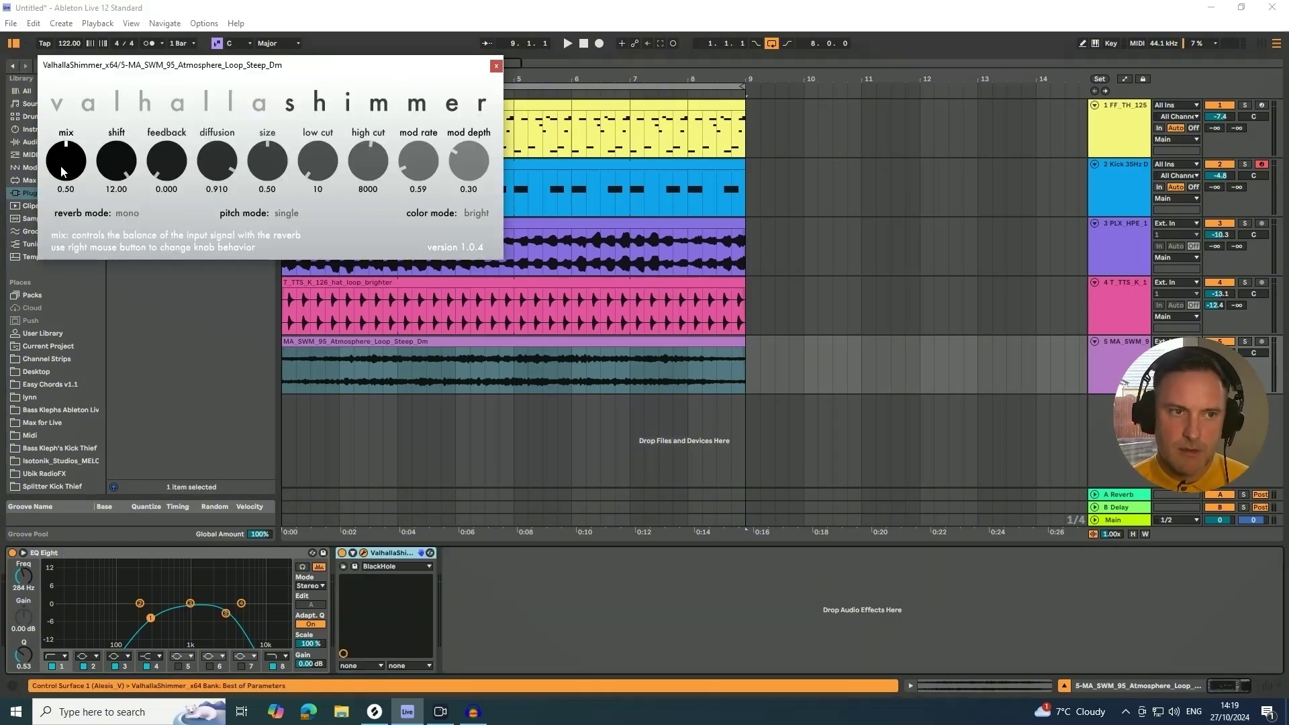
drag(60, 167, 560, 62)
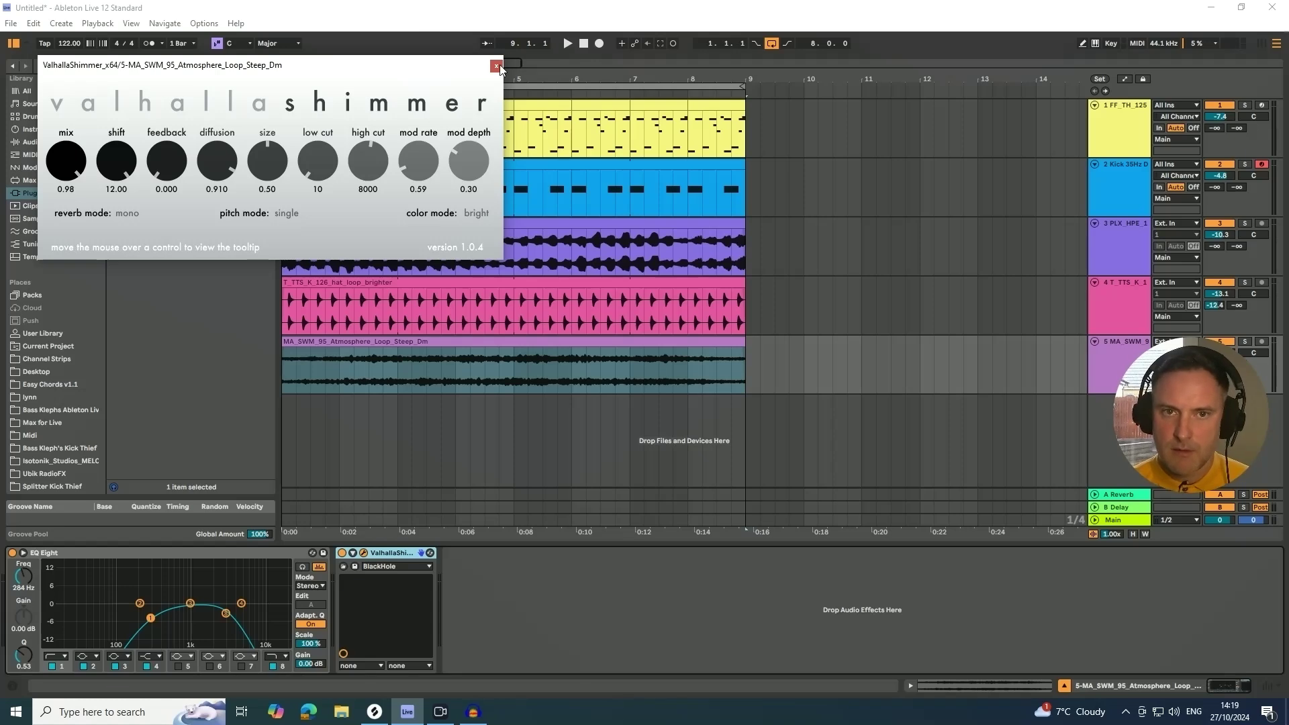
click(497, 65)
Step: Search the audio effects for "comp" and add Compressor after ValhallaShimmer on the atmosphere track
click(135, 63)
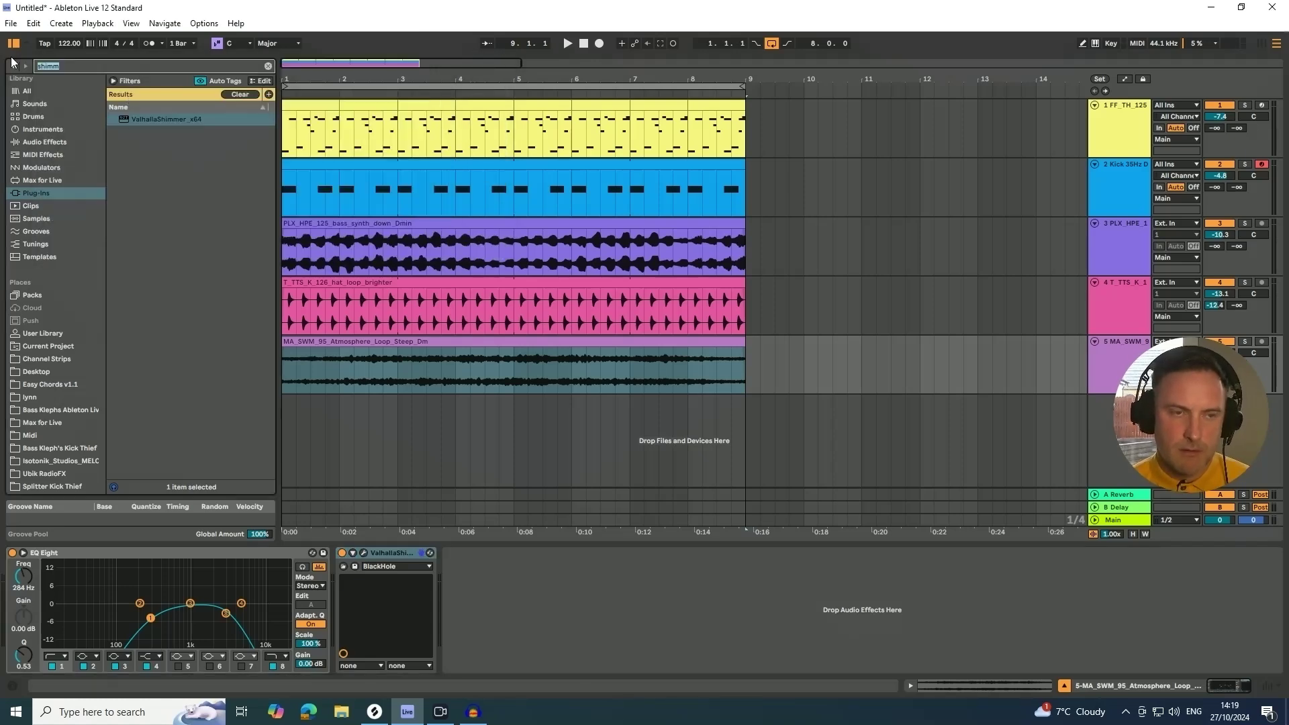
text(comp)
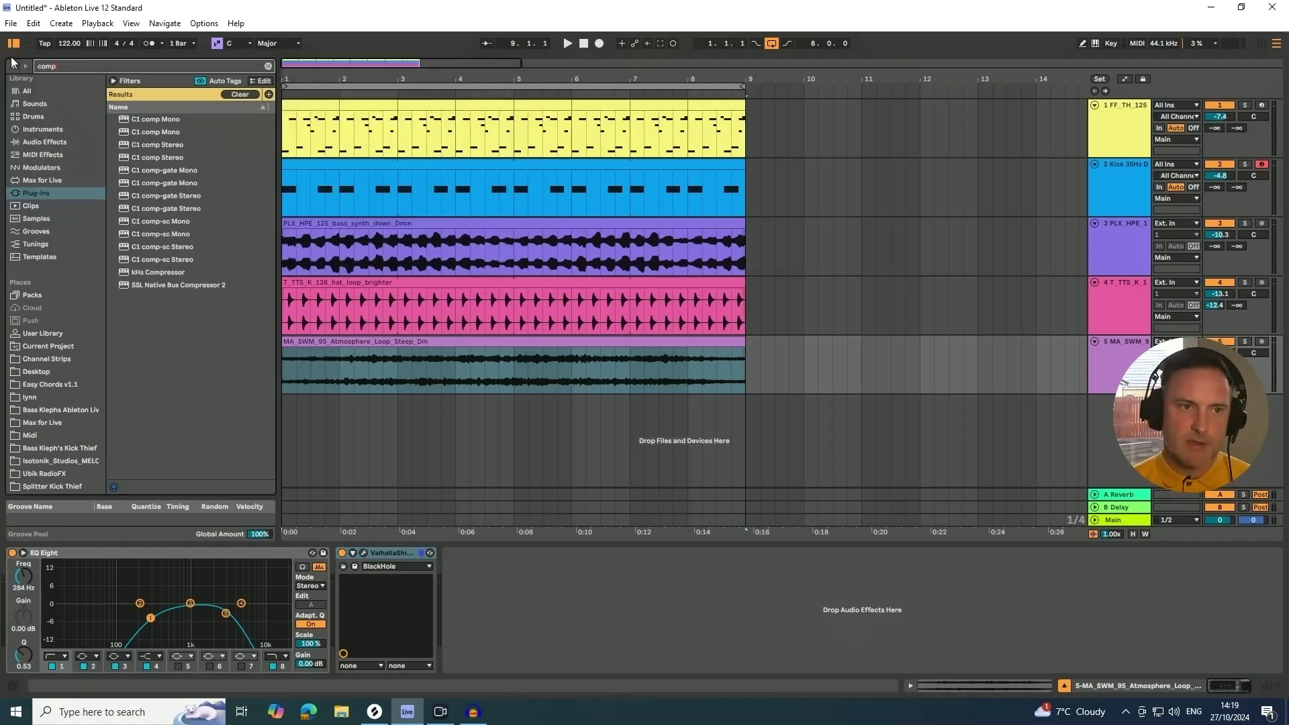
click(31, 143)
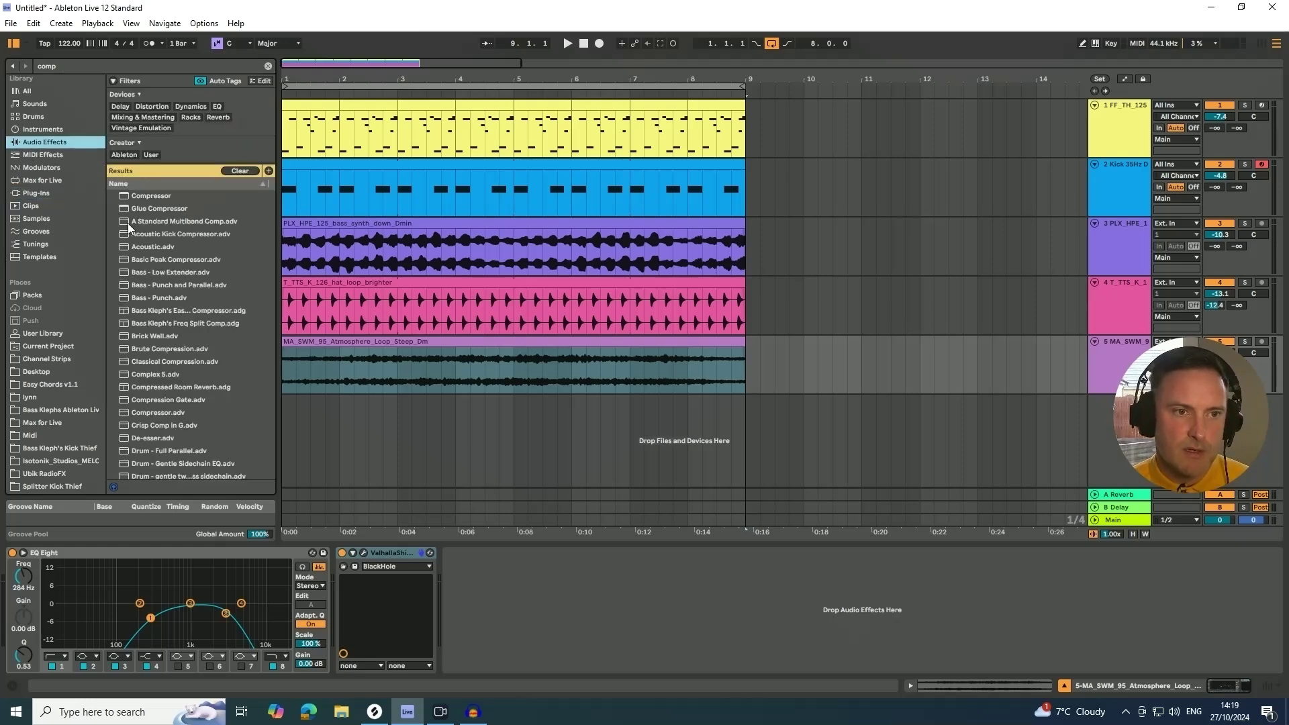
click(145, 212)
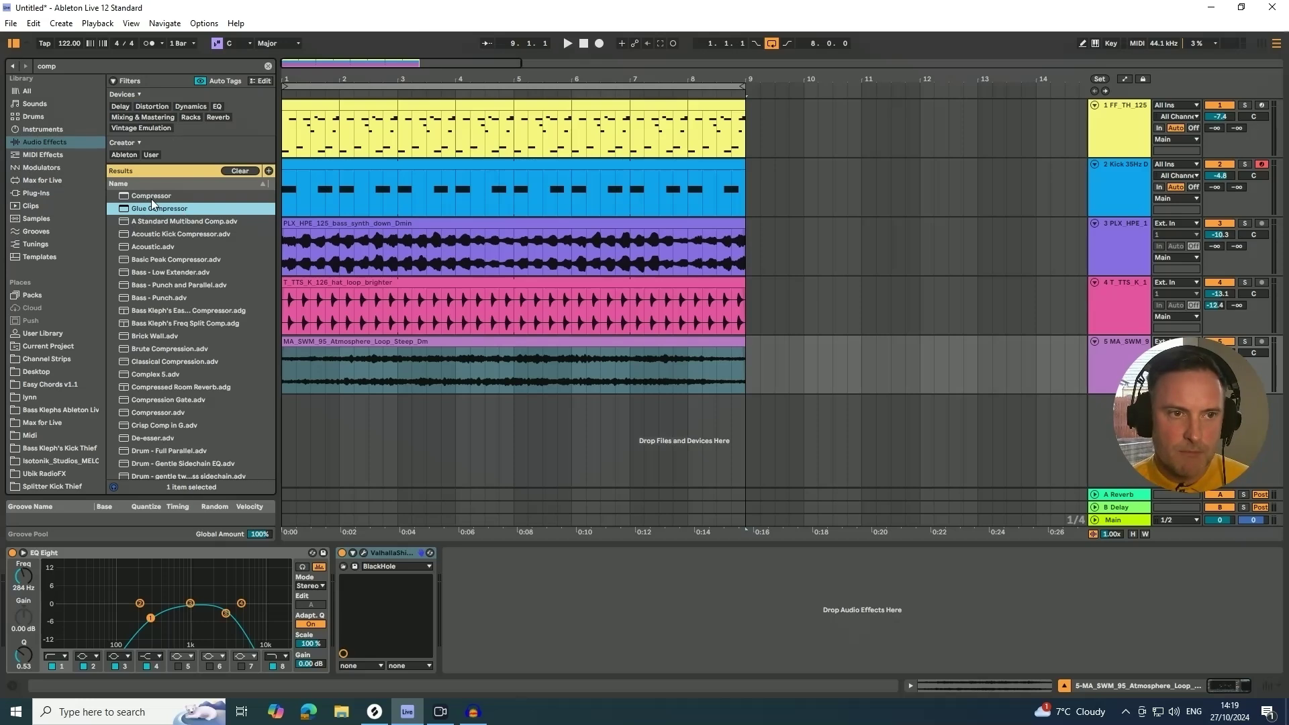
click(150, 197)
drag(147, 196, 510, 612)
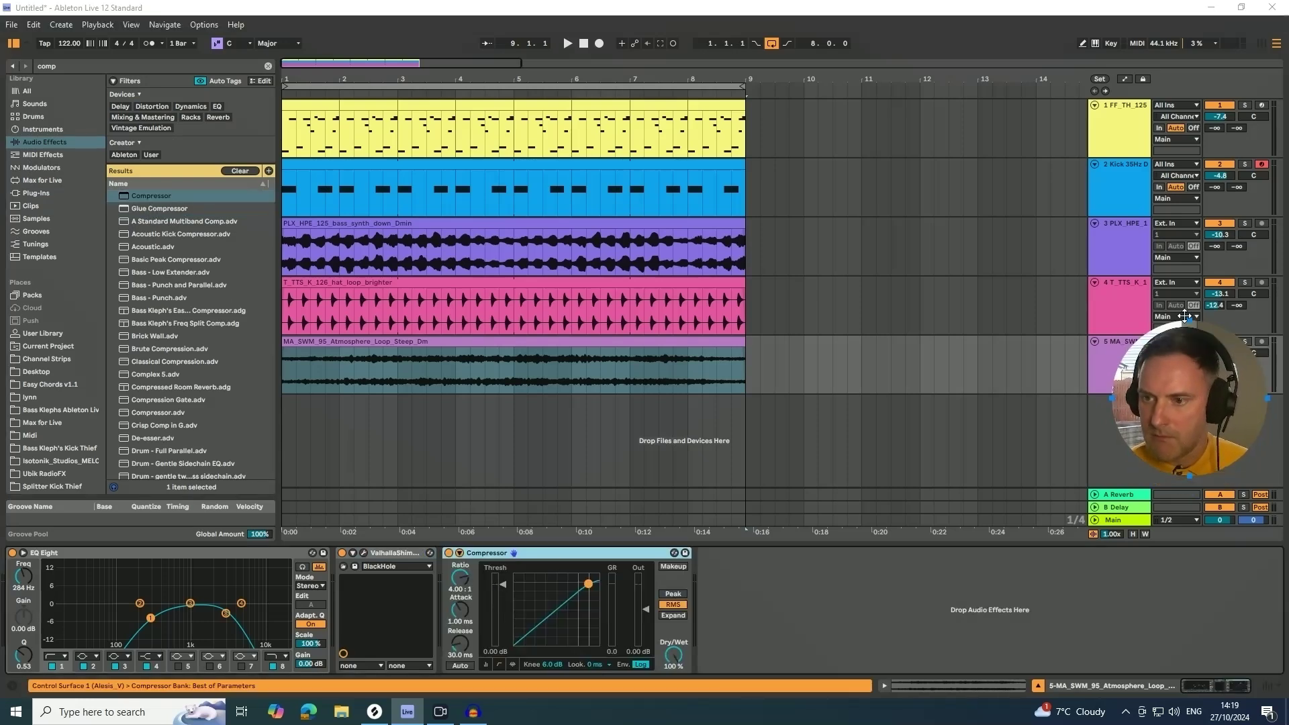
Step: Play the atmosphere track soloed at -11.8 dB and set its Compressor threshold to -30.5 dB
click(1244, 341)
drag(1225, 353, 1225, 380)
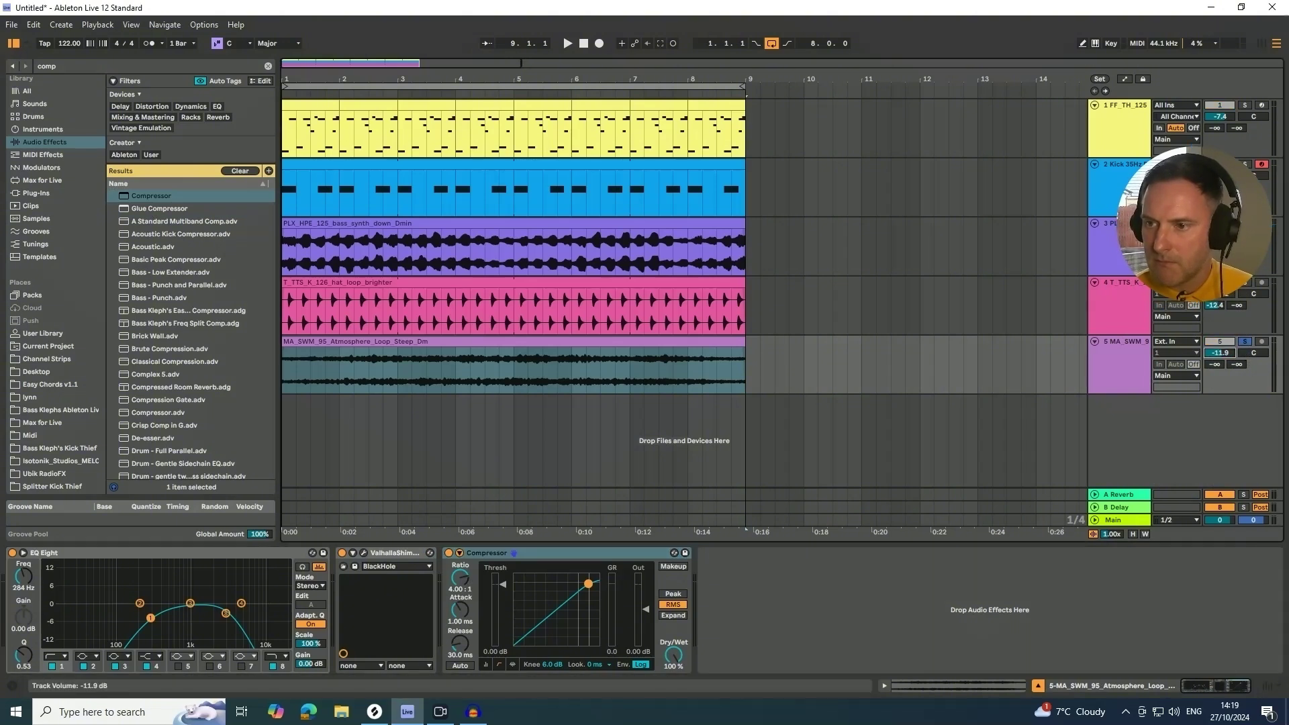
key(space)
drag(502, 585, 505, 635)
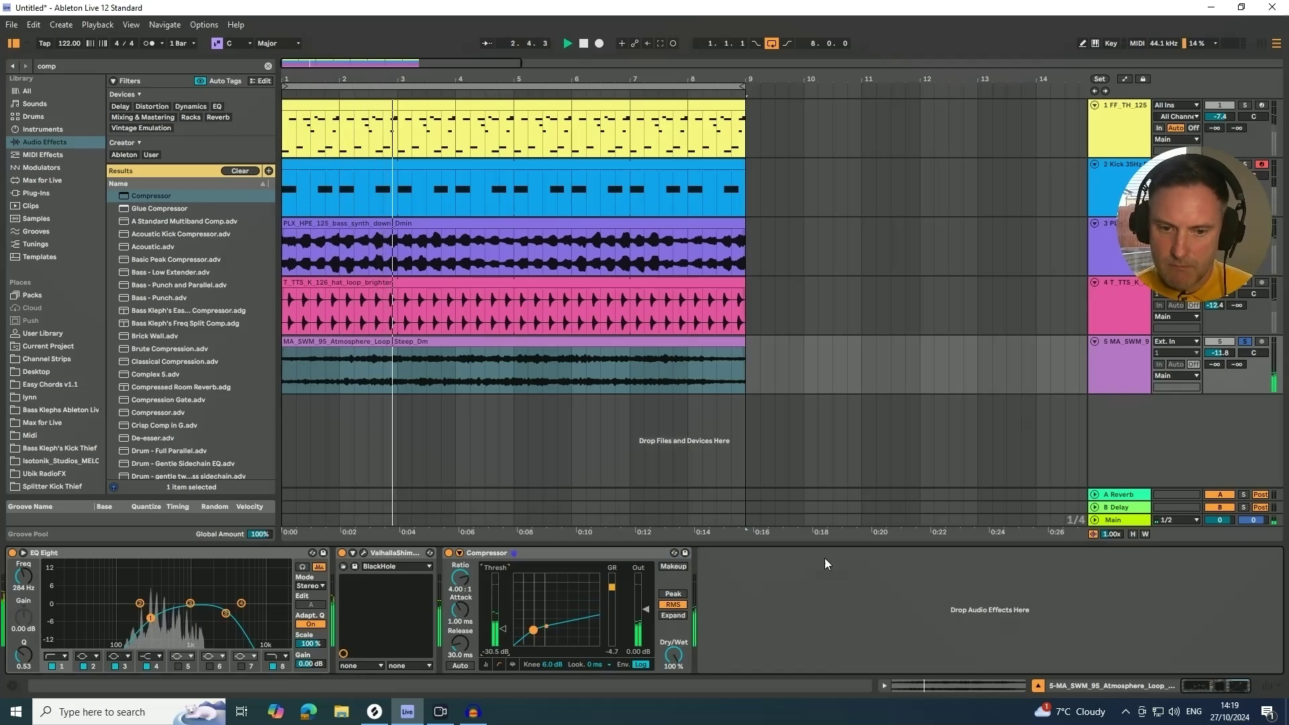
Step: Widen the atmosphere EQ's passband by setting the low cut to 255 Hz and the high cut to 4.74 kHz
mouse_move(1174, 162)
drag(1174, 162, 971, 172)
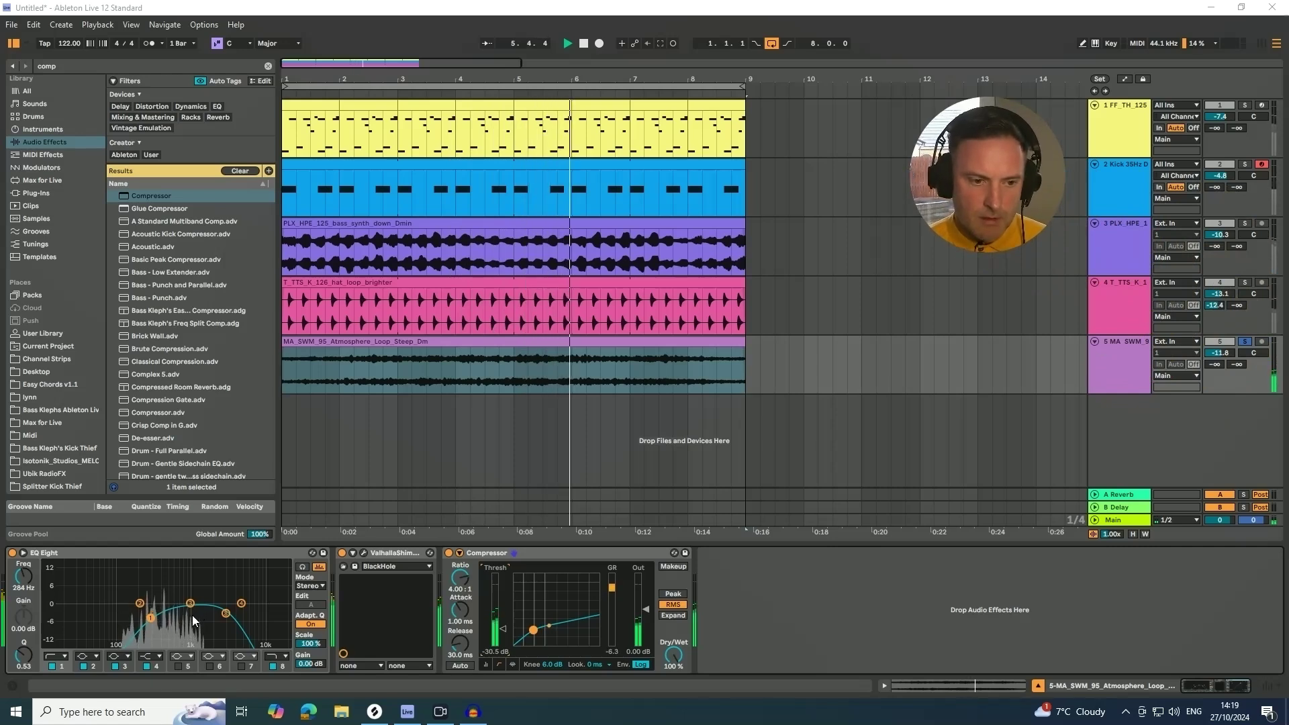
drag(152, 617, 147, 617)
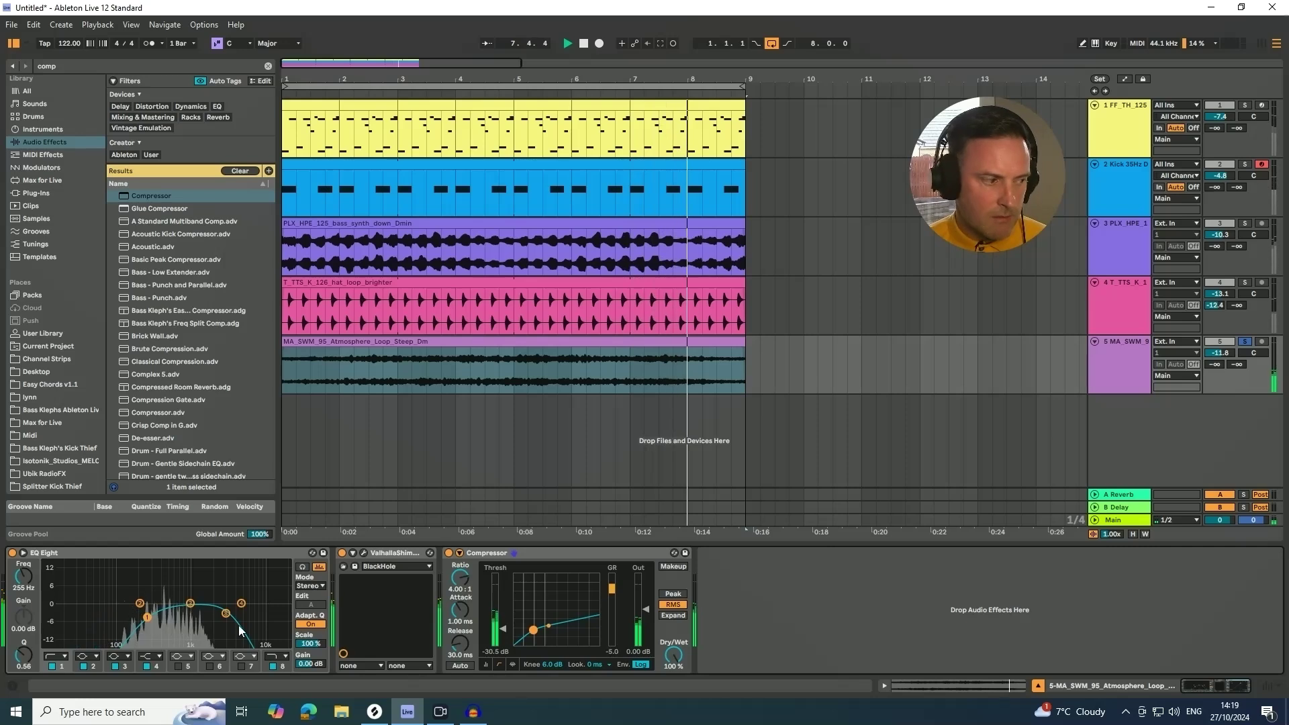
drag(226, 612, 239, 612)
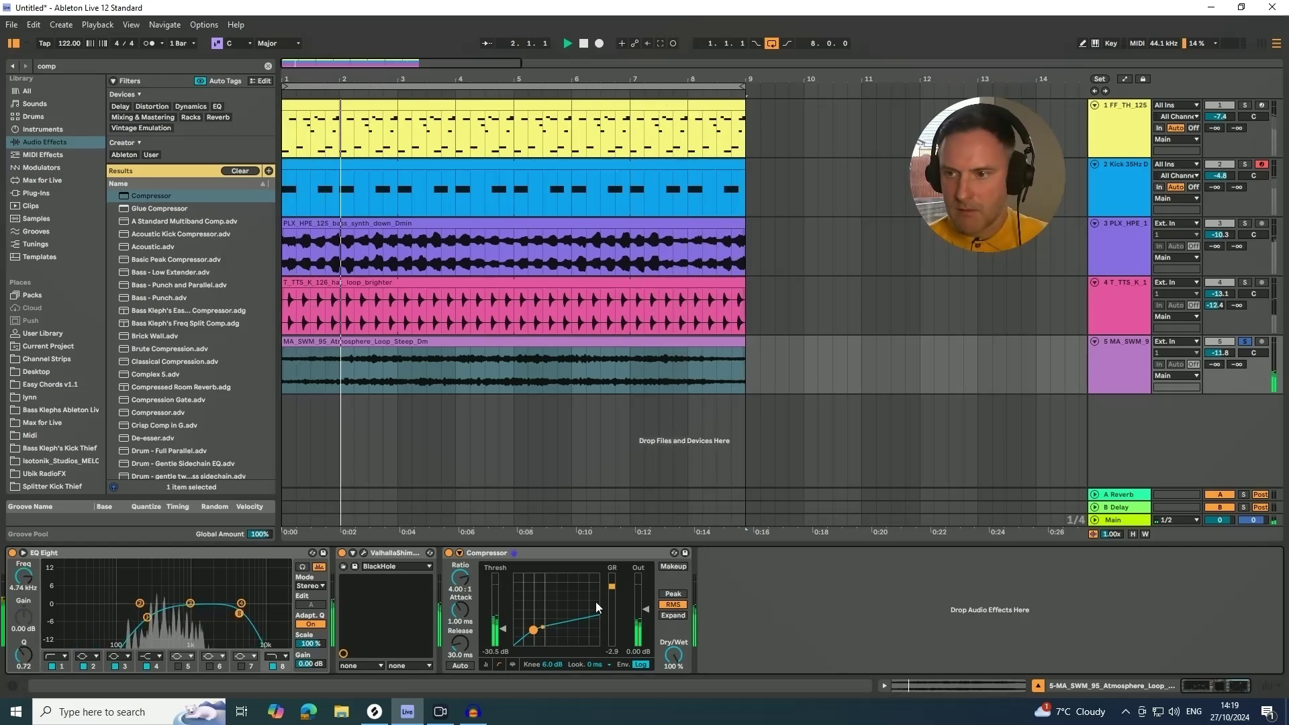
Step: Solo the bass together with the atmosphere track and raise the atmosphere volume to -3.9 dB
drag(1219, 352, 1220, 335)
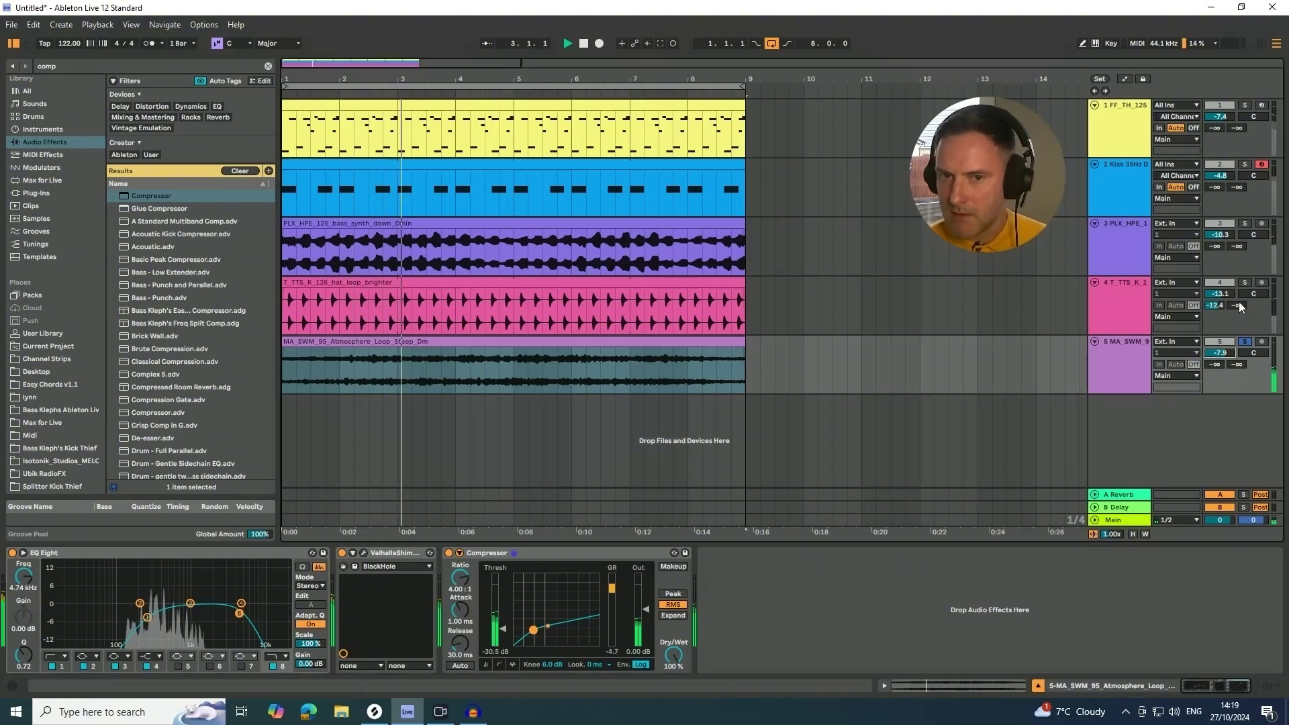
ctrl+click(1244, 223)
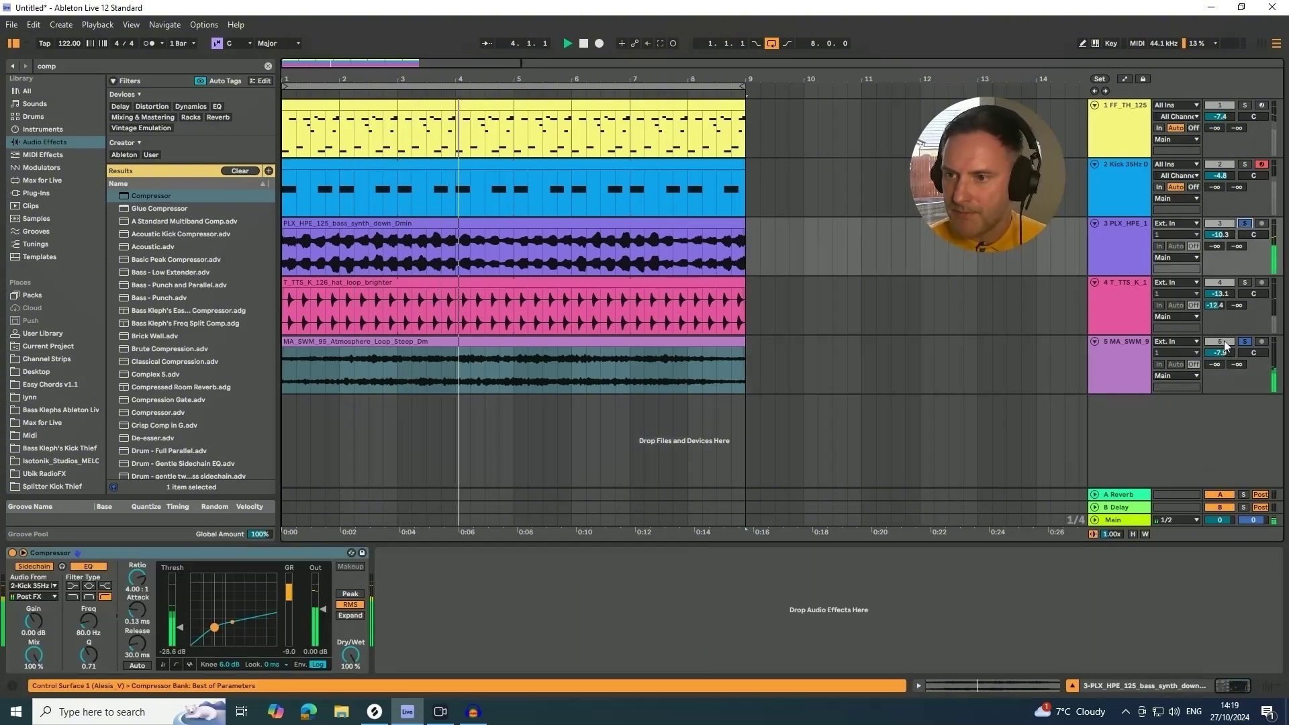
mouse_move(1225, 346)
mouse_down()
mouse_move(1225, 329)
mouse_move(1224, 359)
mouse_up()
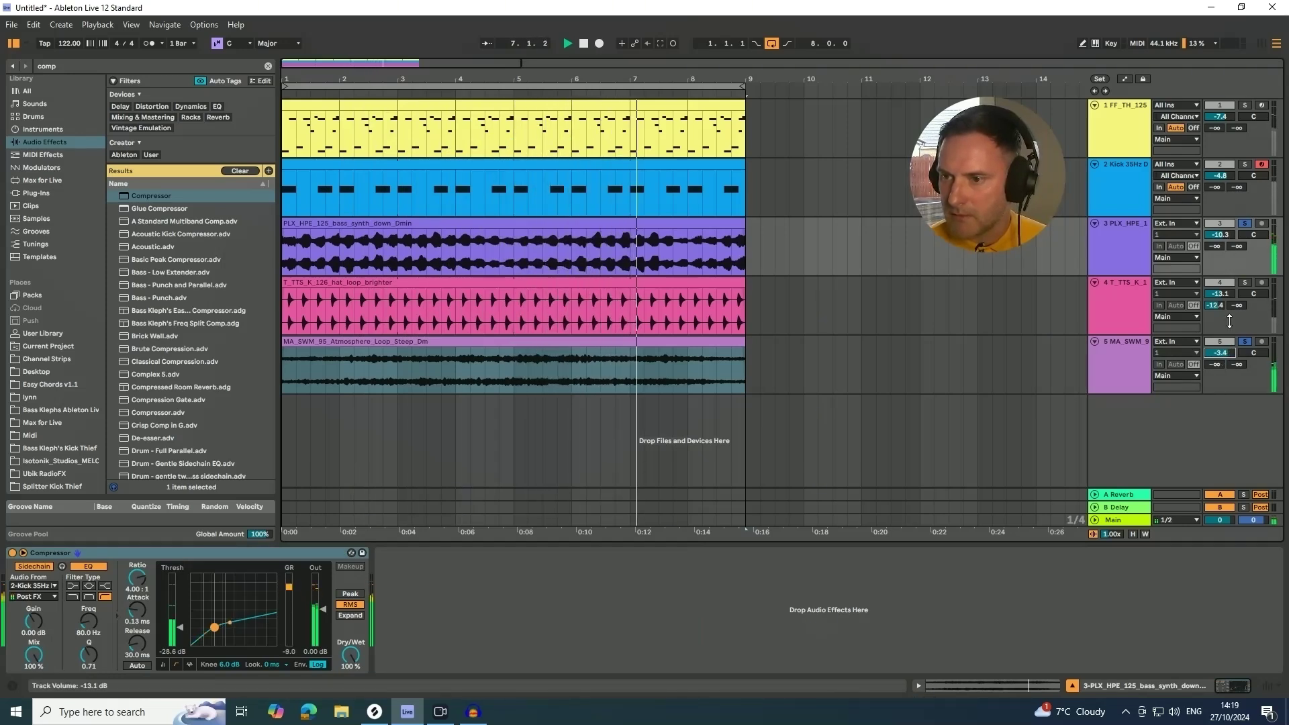
drag(1221, 353, 1222, 356)
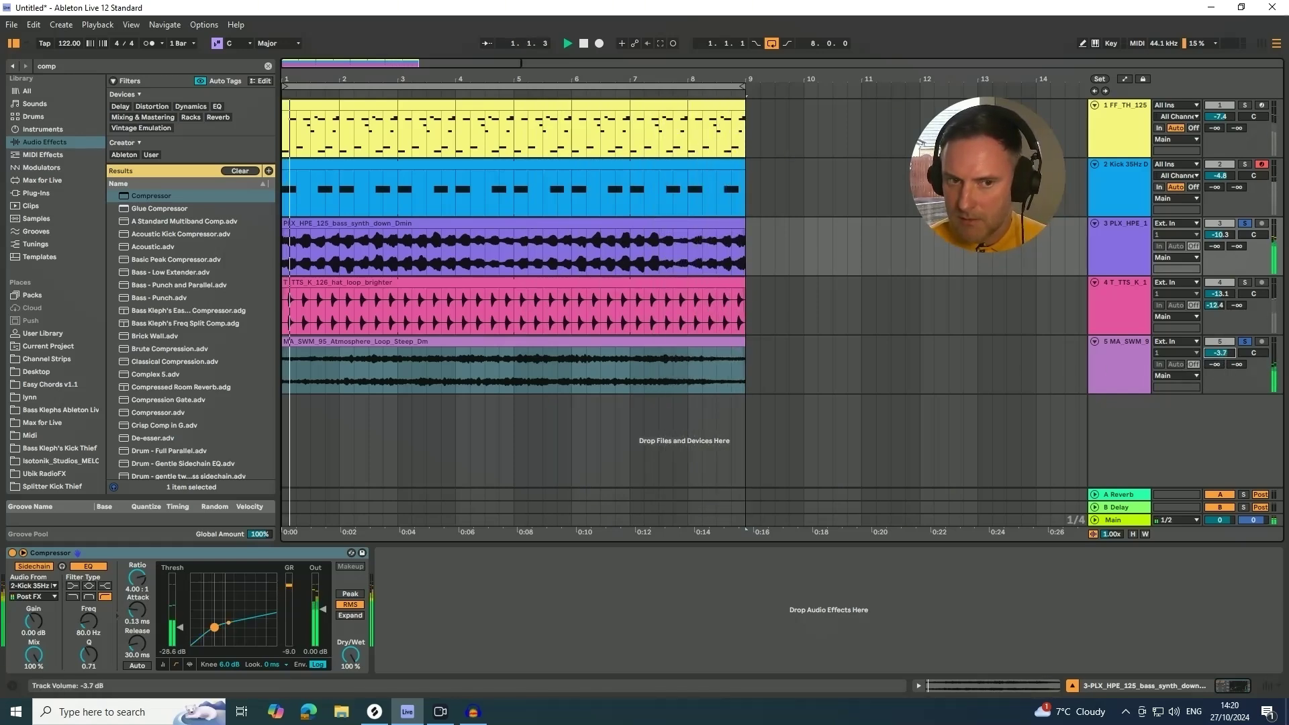
Step: Unsolo the tracks and set the bass to -11.3 dB, open hat to -16.9 dB, atmosphere to -5.8 dB and break to -7.2 dB
click(1244, 342)
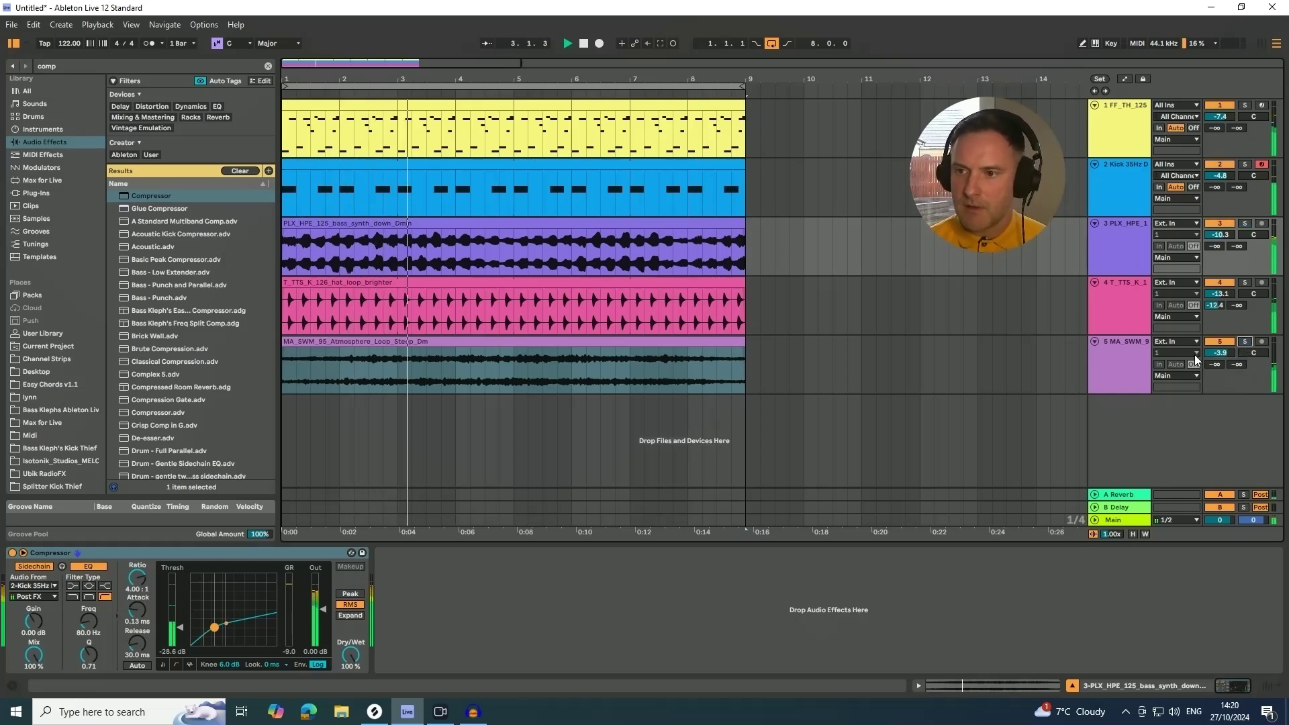
click(1220, 234)
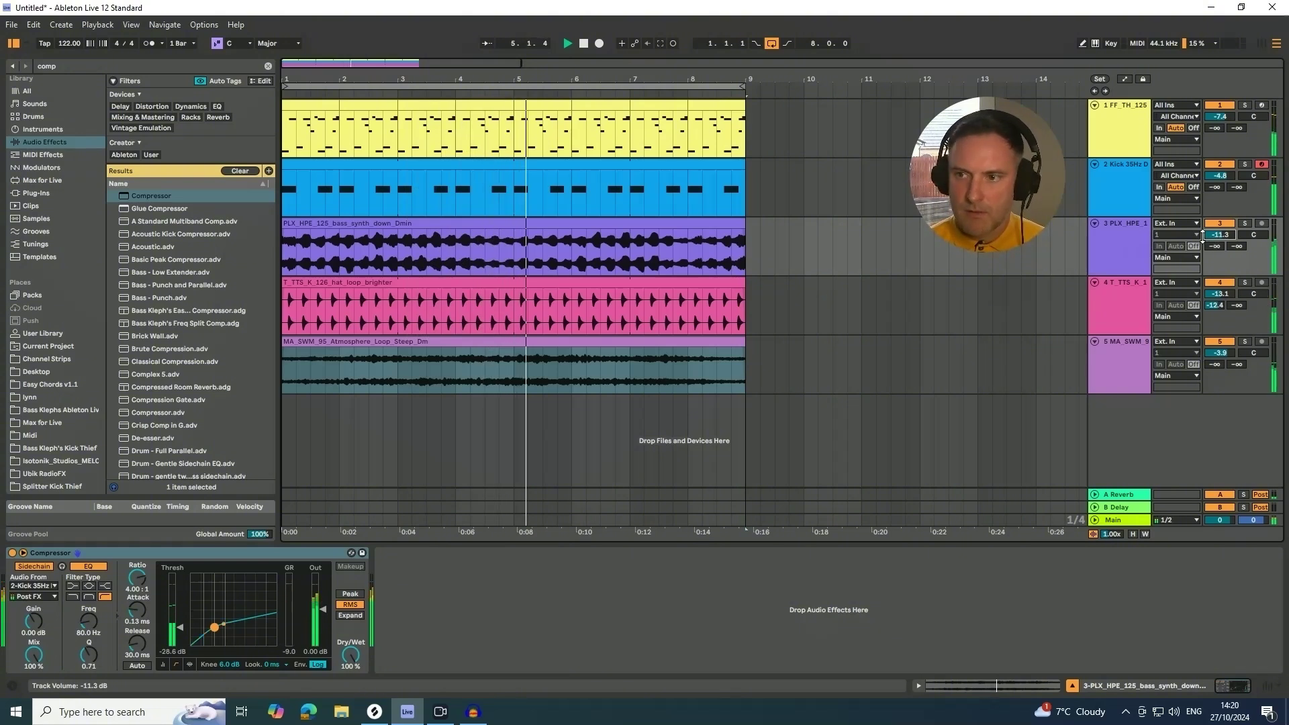
drag(1227, 297, 1220, 364)
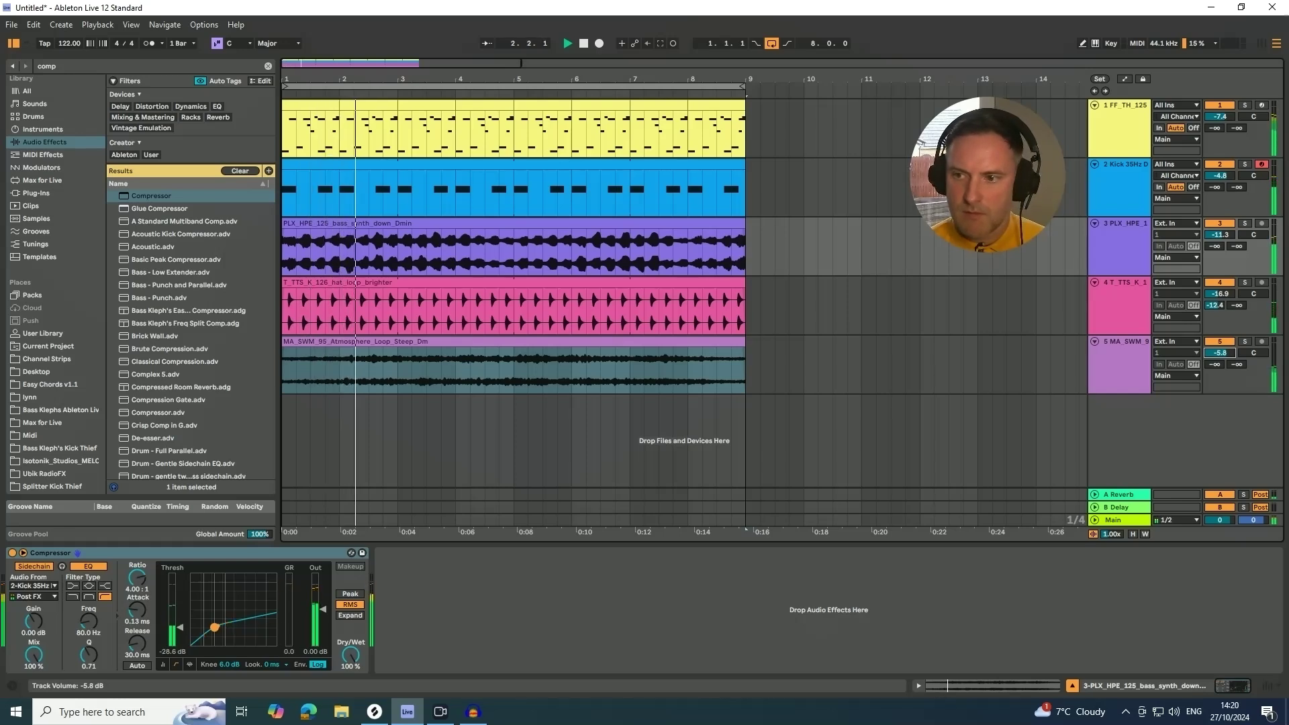
click(1109, 361)
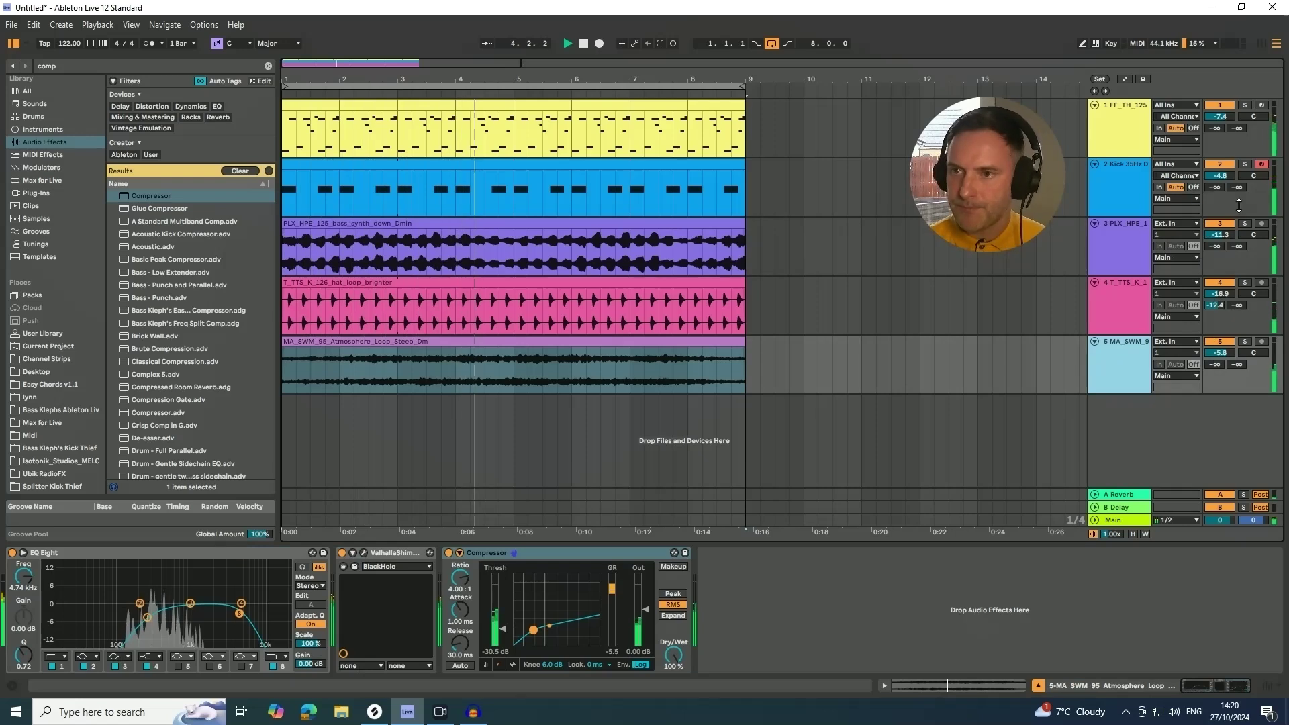
drag(1220, 116, 1220, 115)
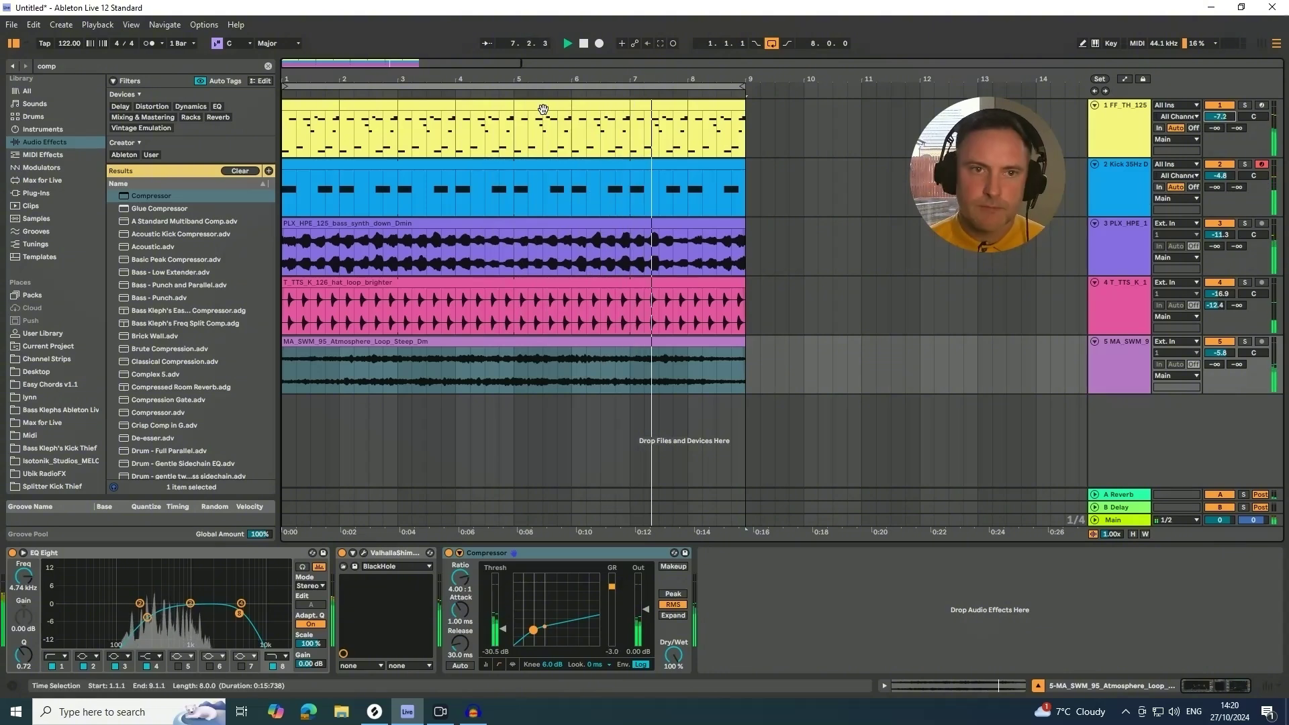
Step: Lower the atmosphere EQ's high cut to 899 Hz, and review the device chains of the bass, kick and break tracks
key(minus)
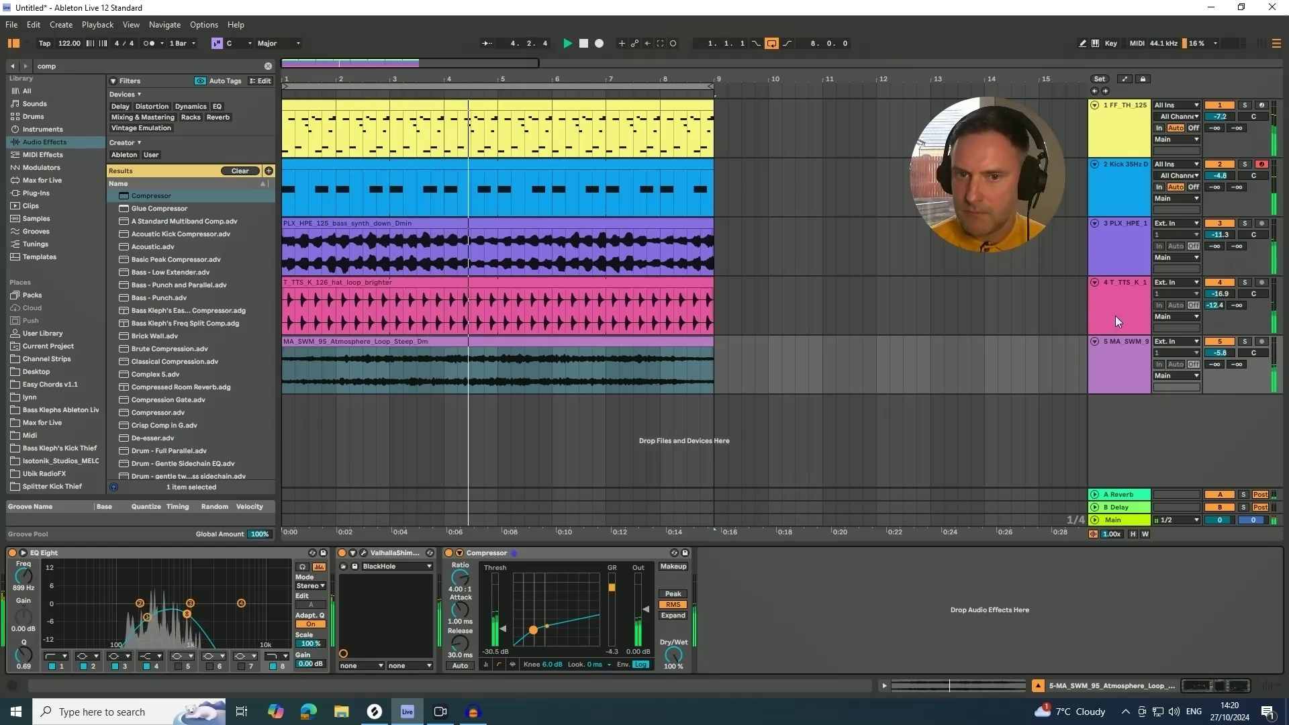
click(1129, 246)
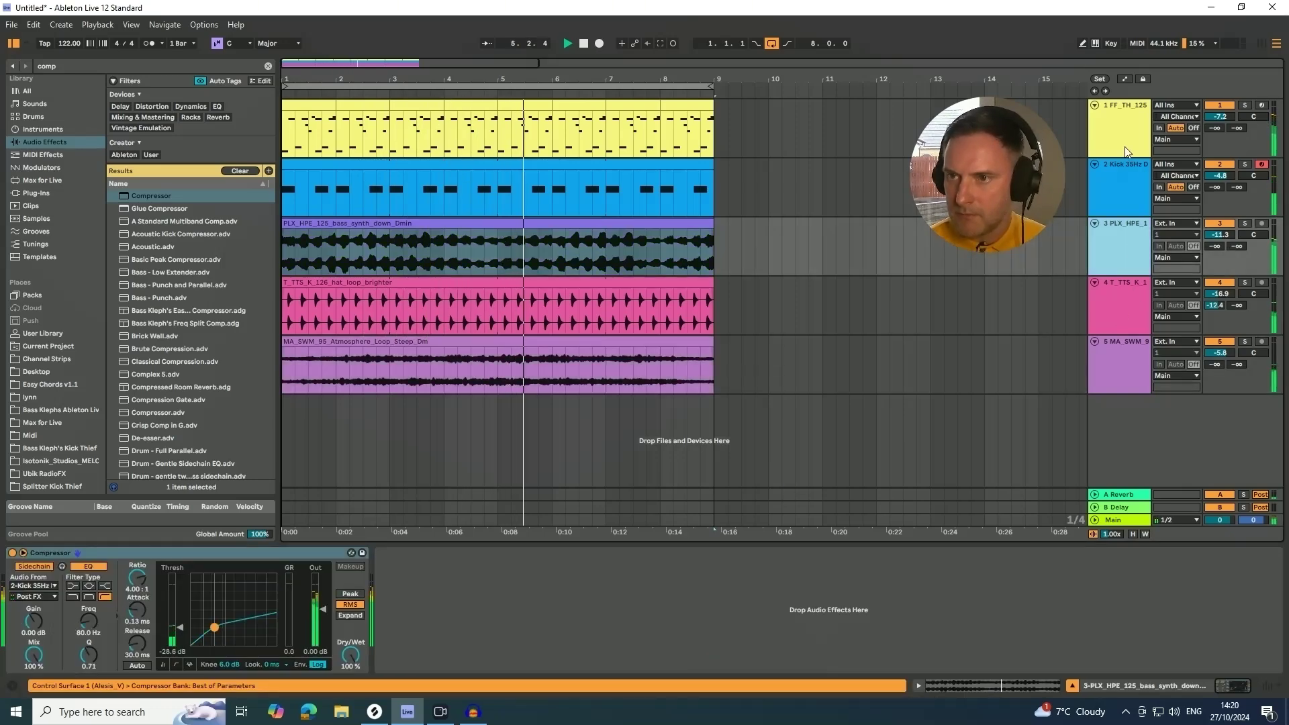
click(1126, 183)
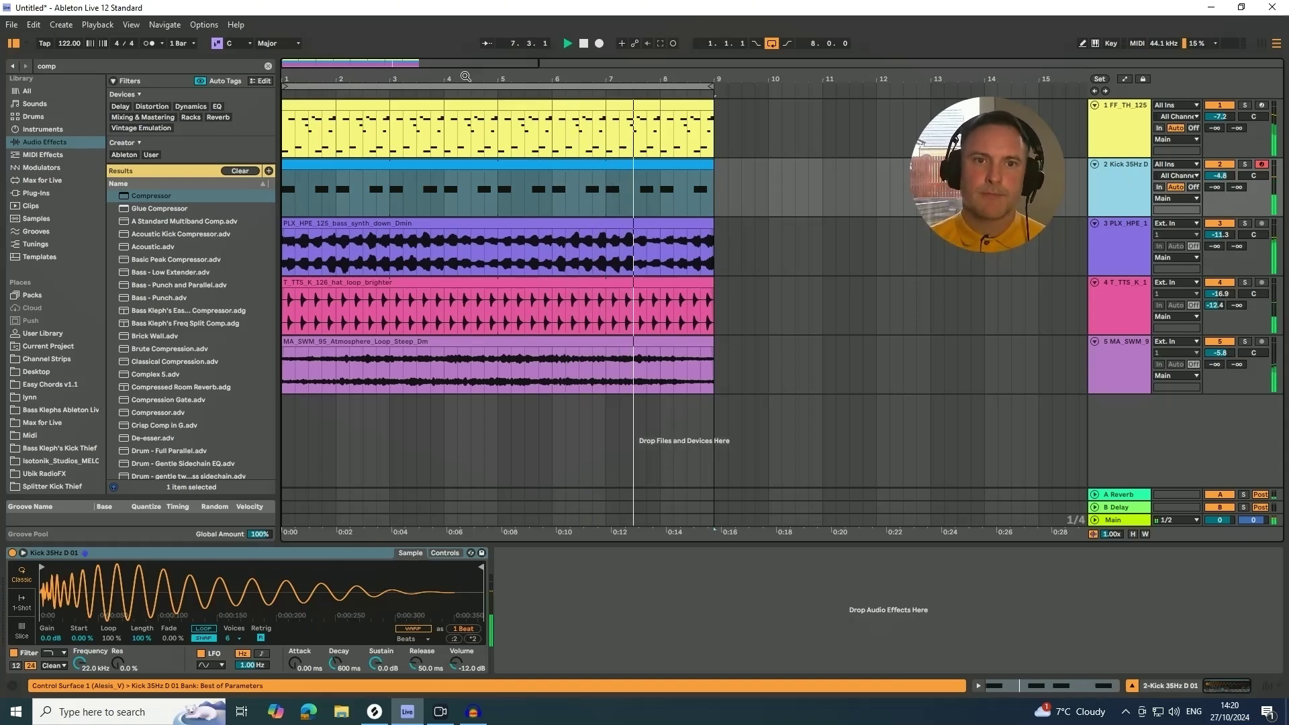
drag(465, 77, 465, 67)
click(1123, 134)
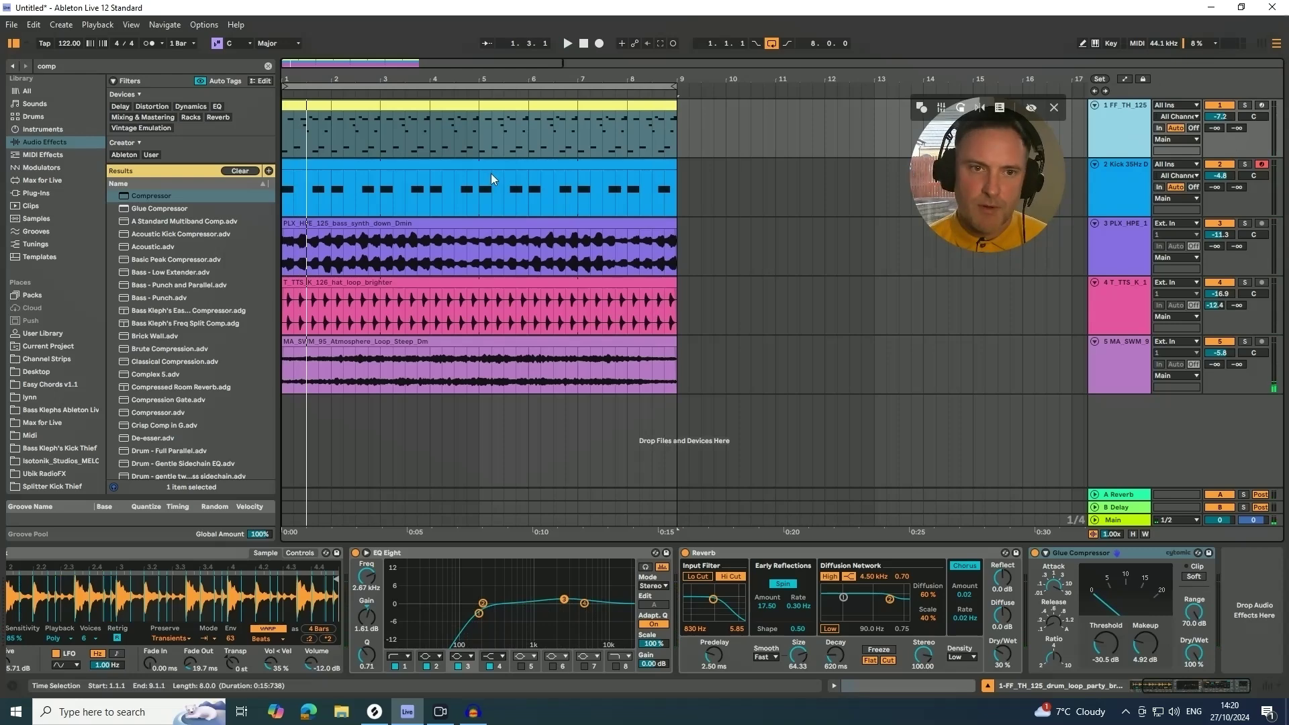
drag(349, 85, 344, 80)
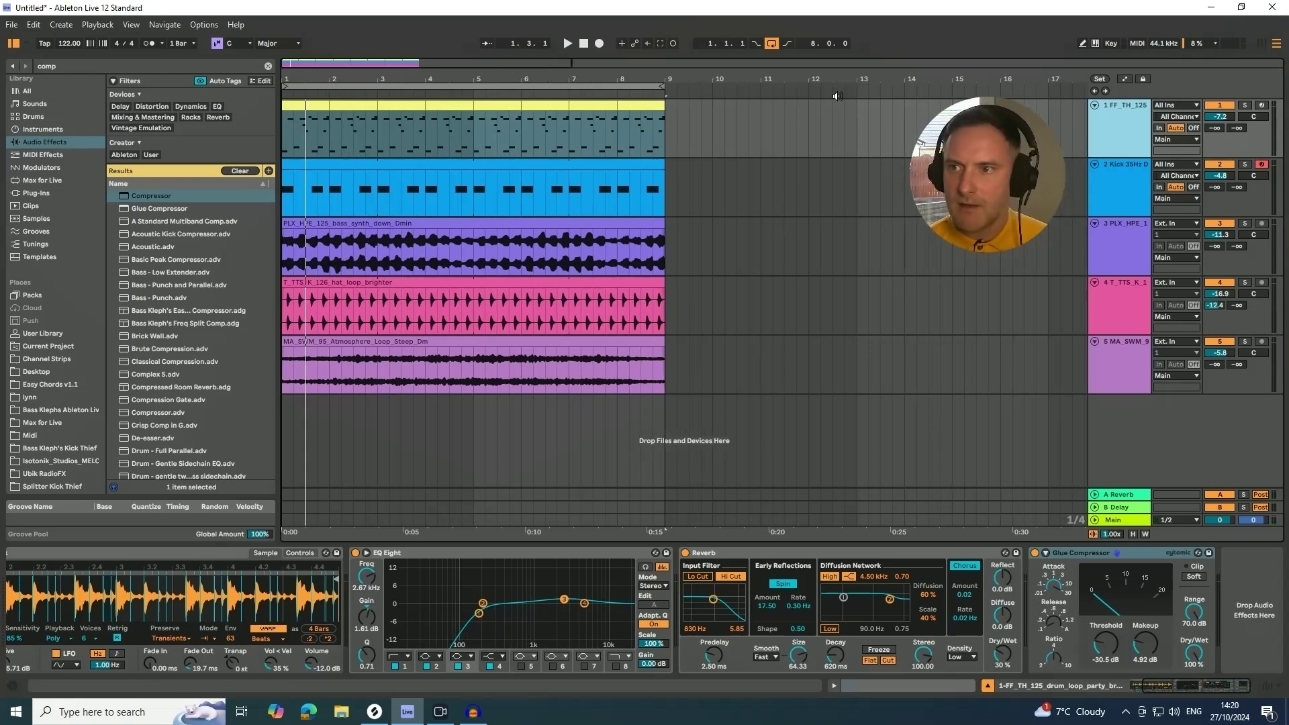
Step: Solo the break track, check its device chain, and lower its volume to -8.1 dB during playback
click(1245, 107)
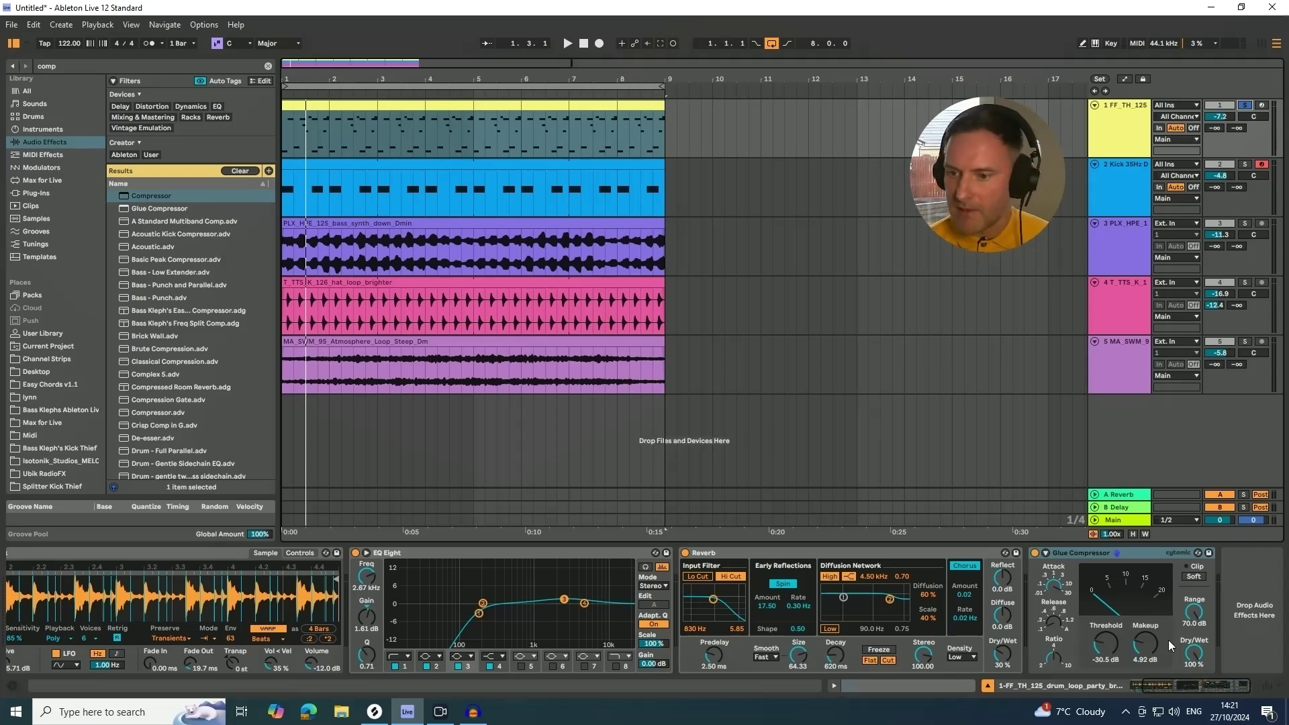
drag(1175, 690, 1077, 692)
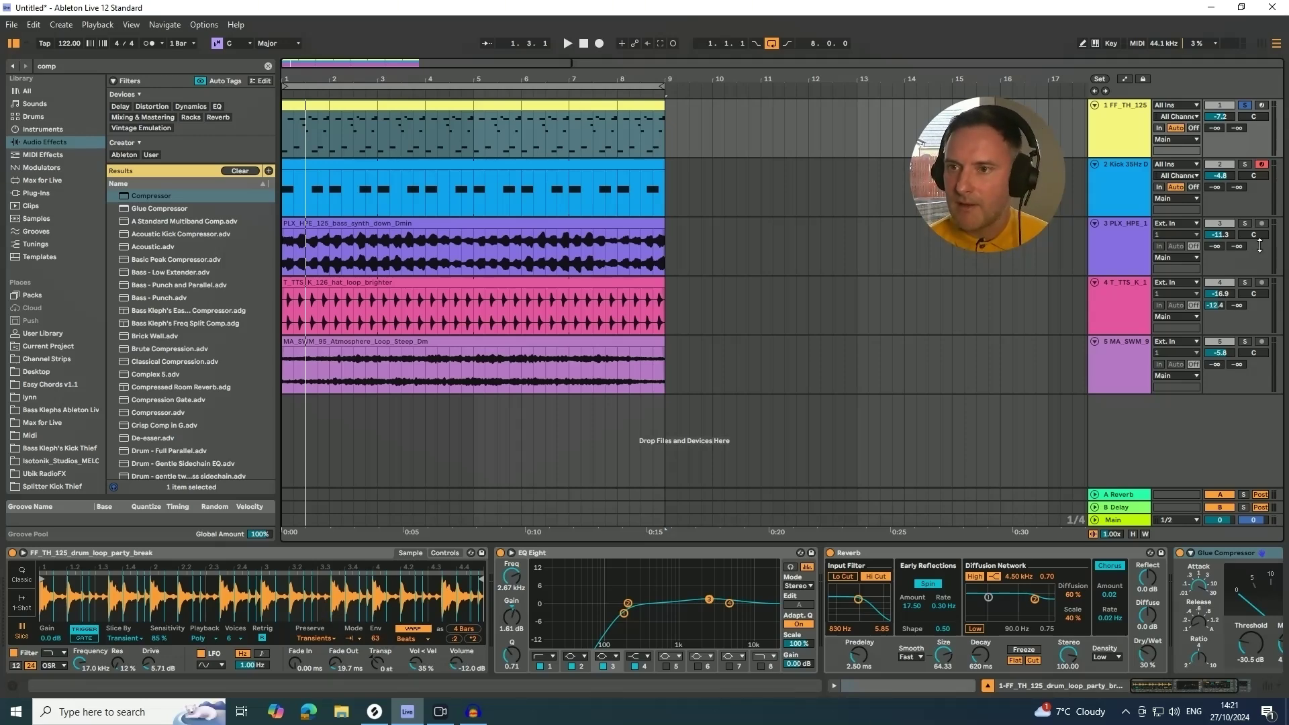
click(1147, 190)
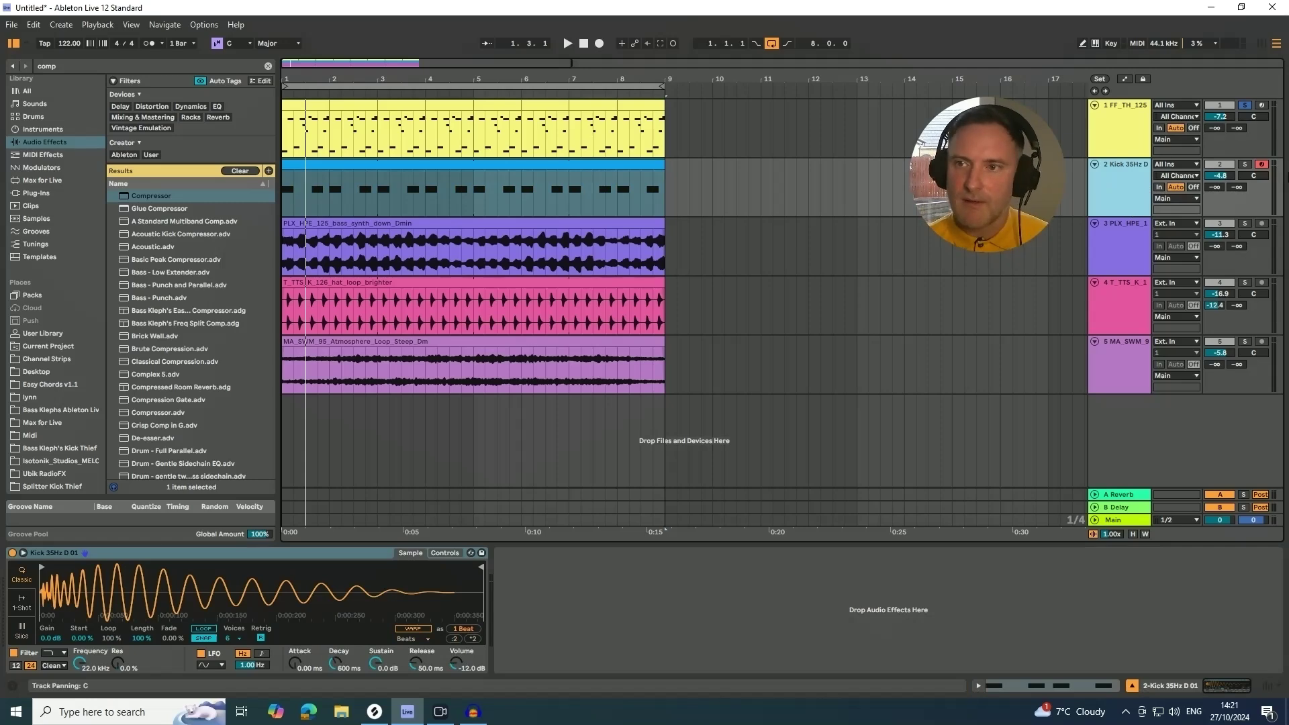
key(Up)
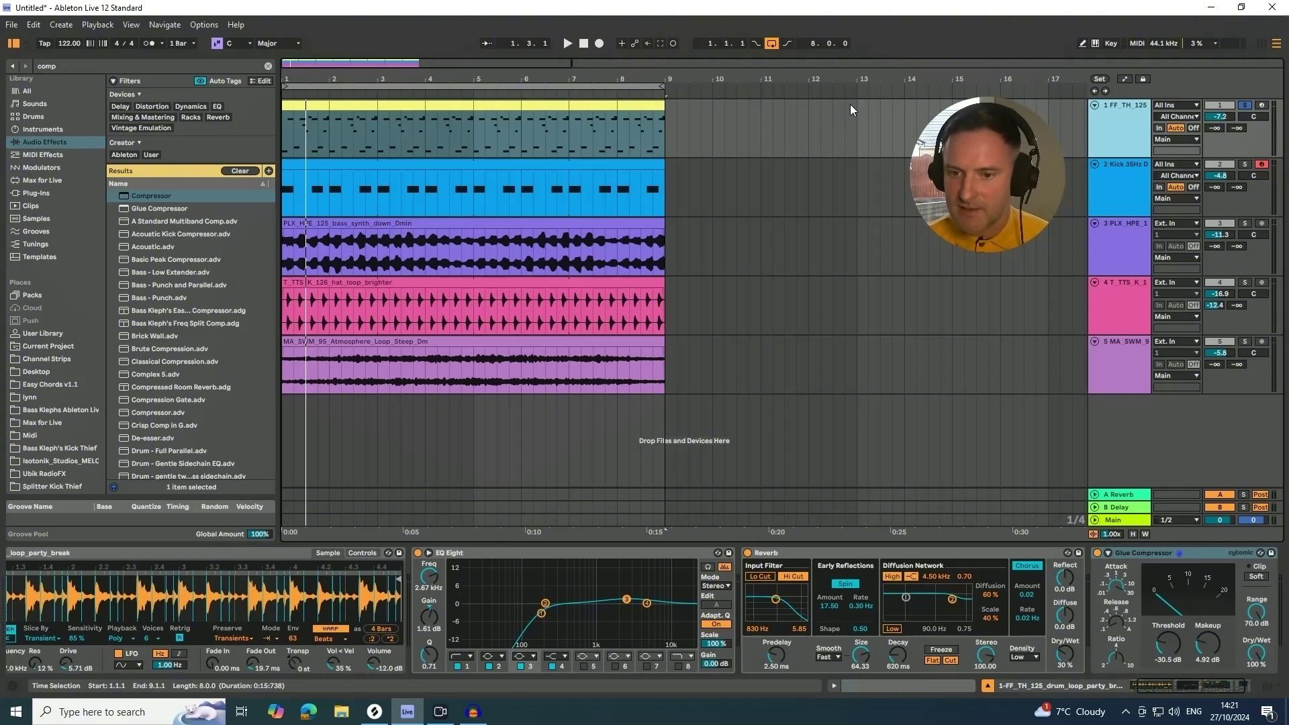
key(space)
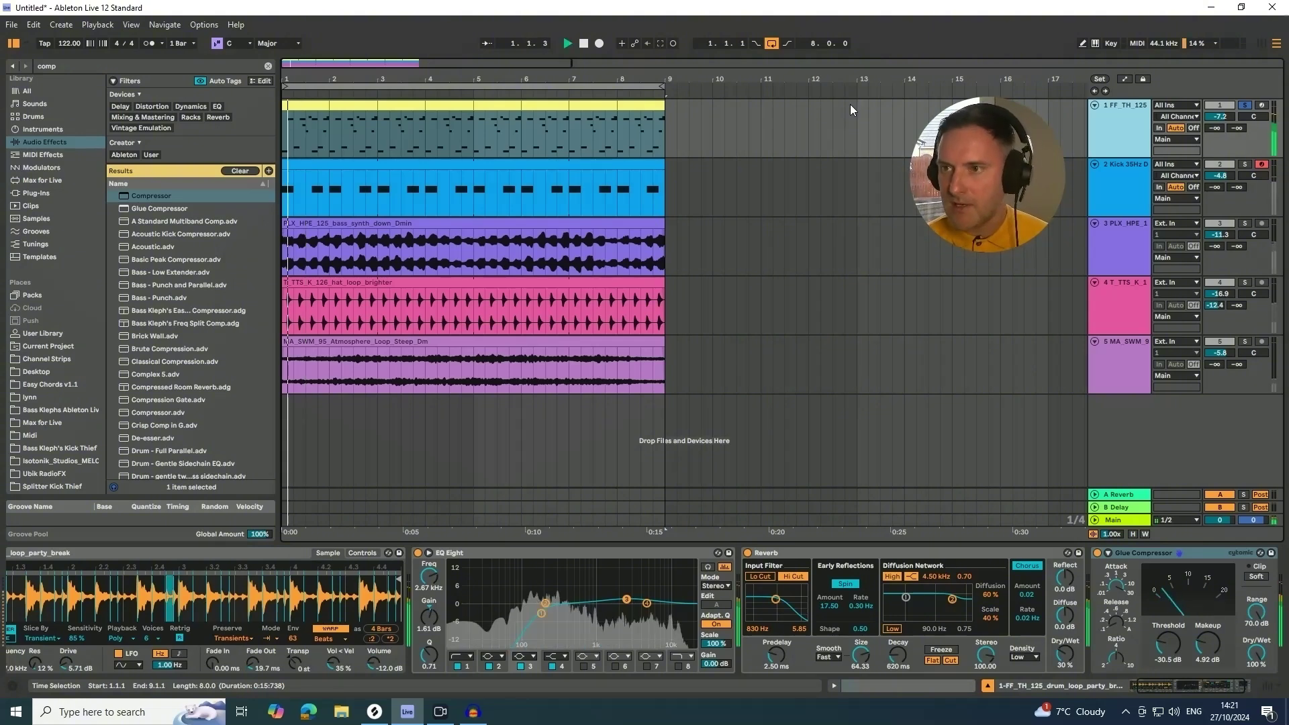
drag(1220, 116, 1219, 119)
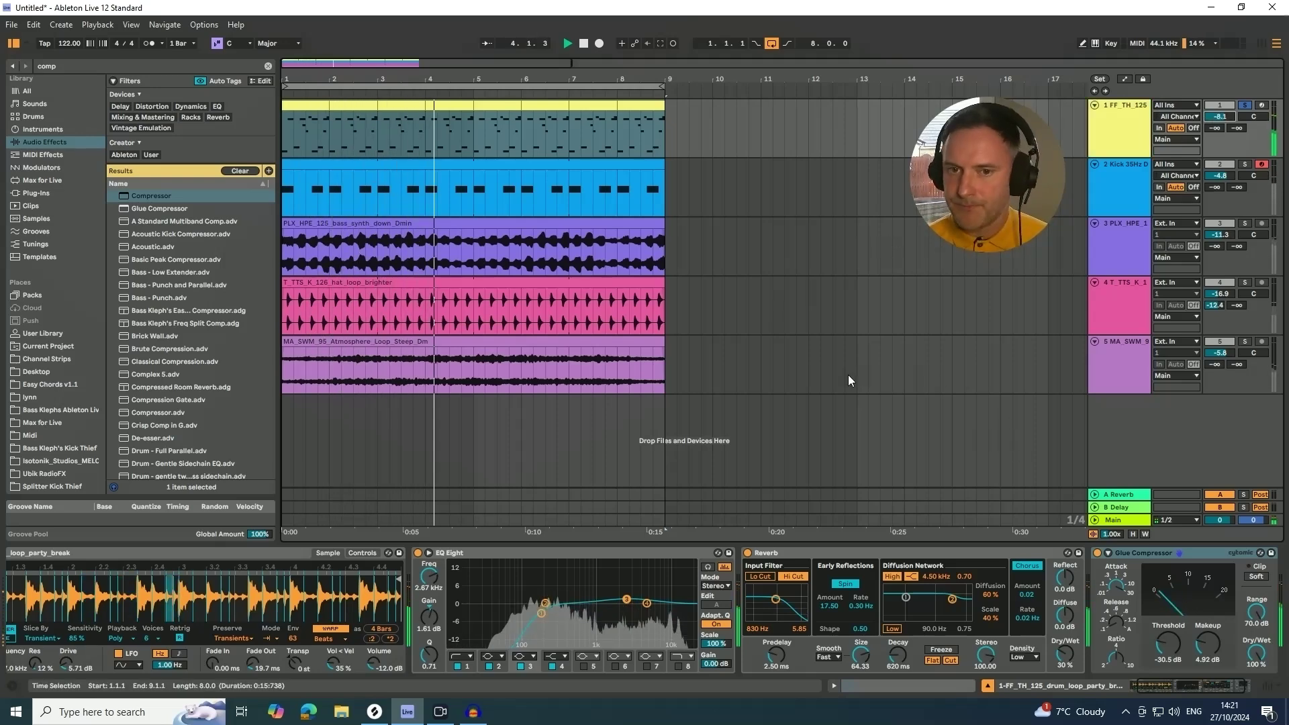
Step: In the Session View mixer, raise the break's Delay send to -21.3 dB, unsolo the break and lower the kick to -6.6 dB
key(Tab)
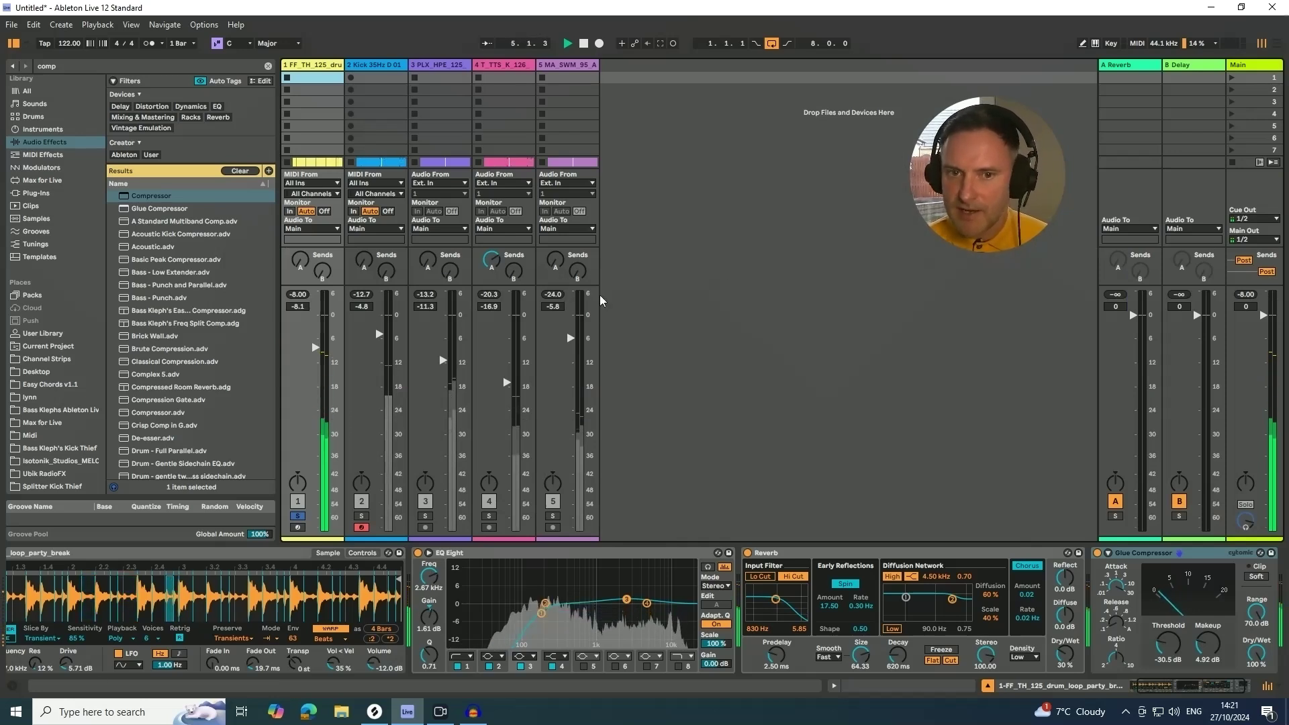
drag(322, 271, 322, 252)
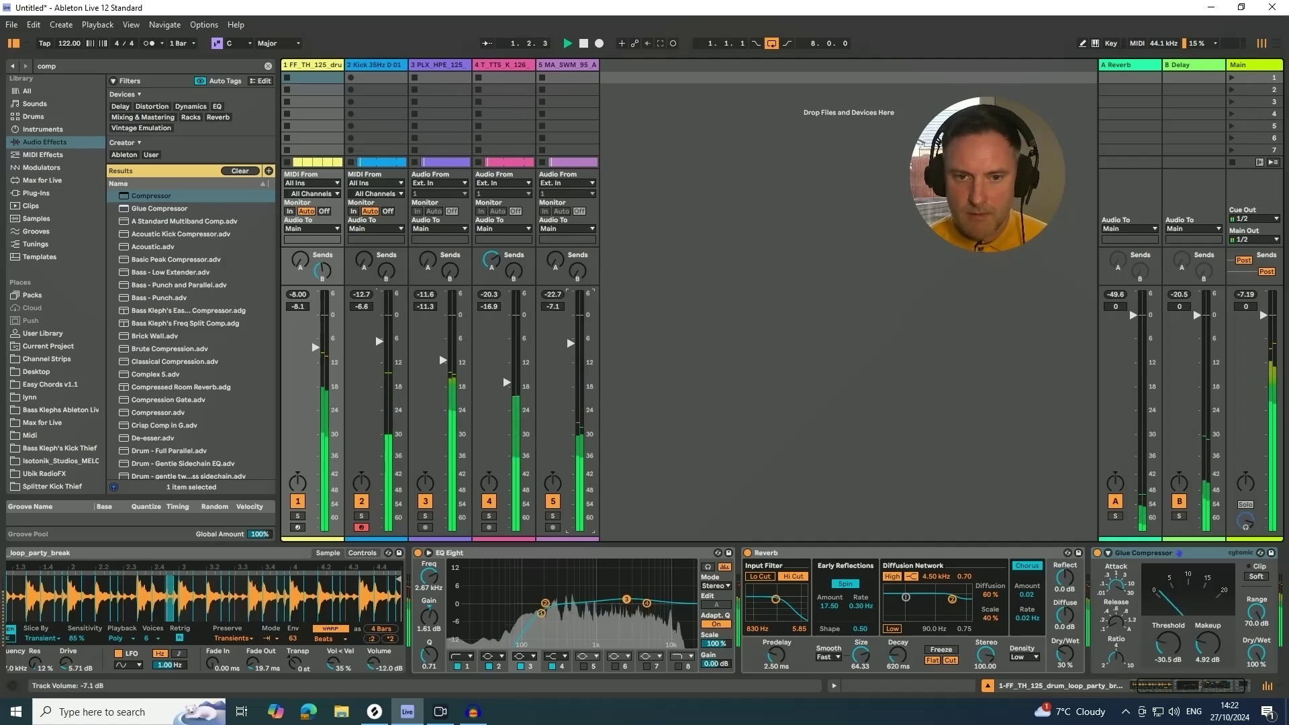
Step: Lower the atmosphere to -8.8 dB and the open hat to -18.4 dB, and stop playback back in the Arrangement View
drag(570, 349, 571, 351)
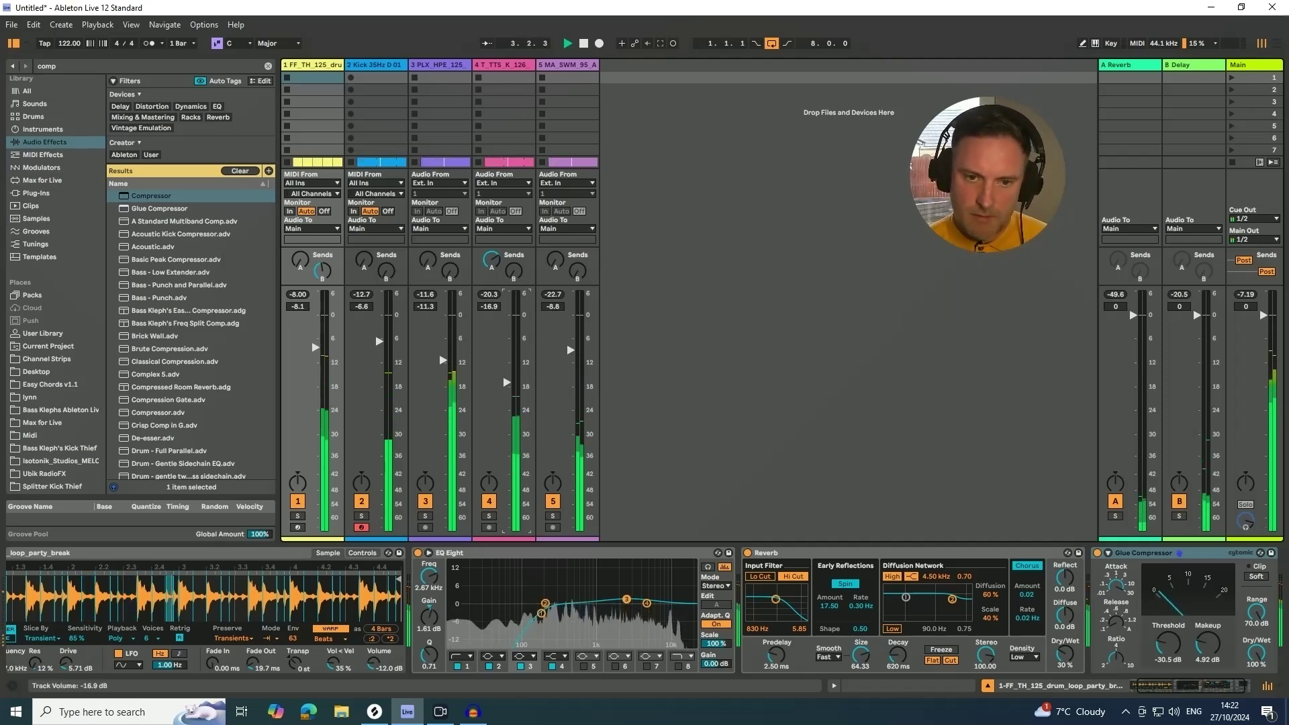
drag(506, 382, 506, 388)
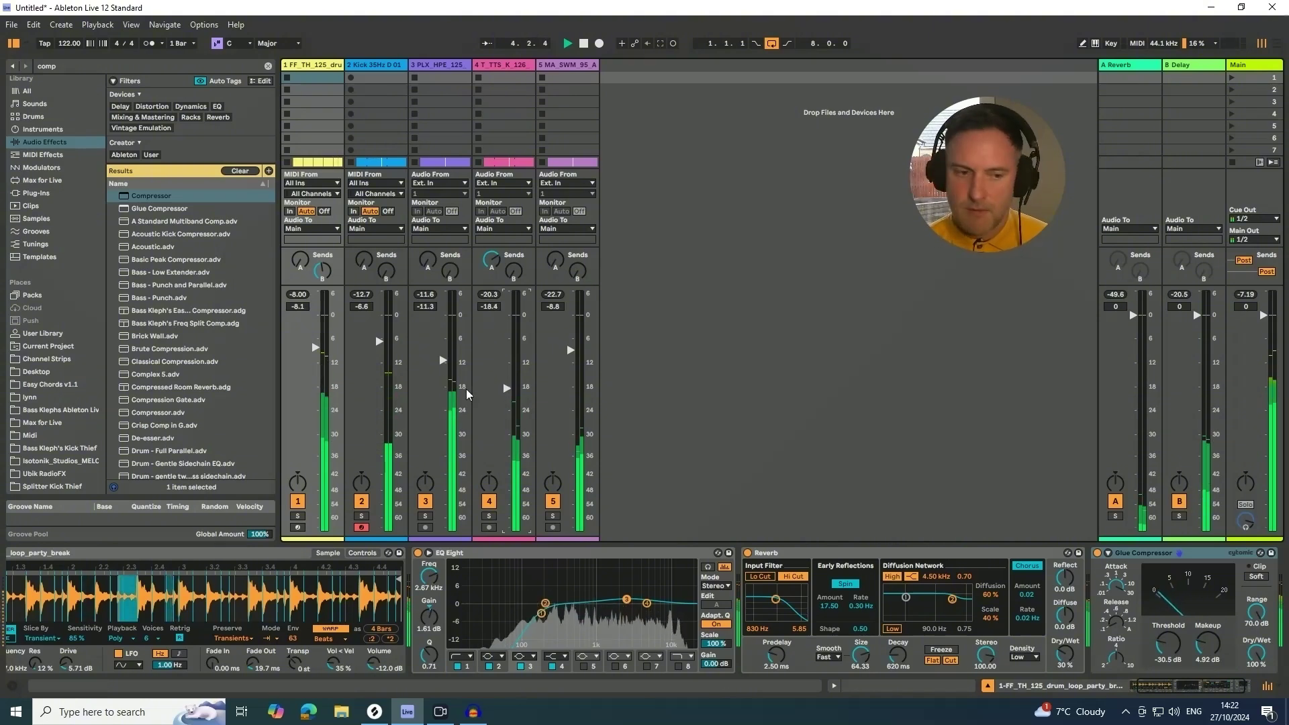
key(Tab)
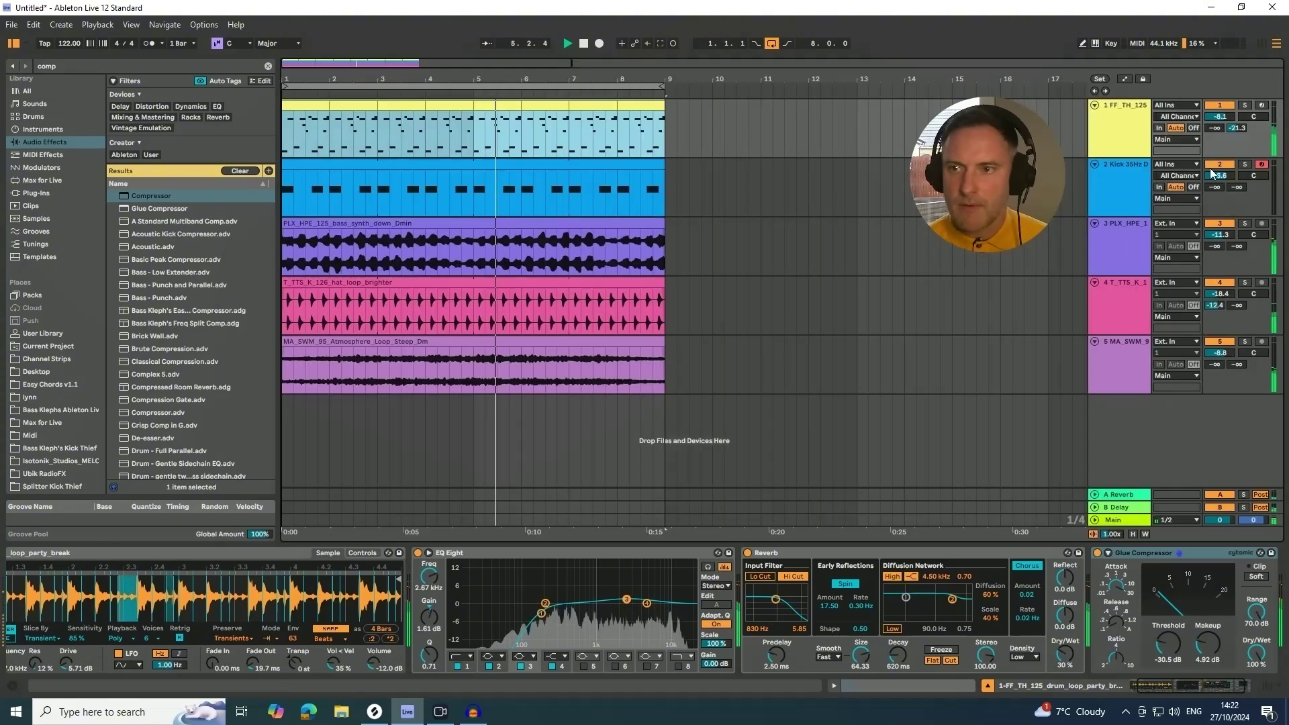
click(460, 86)
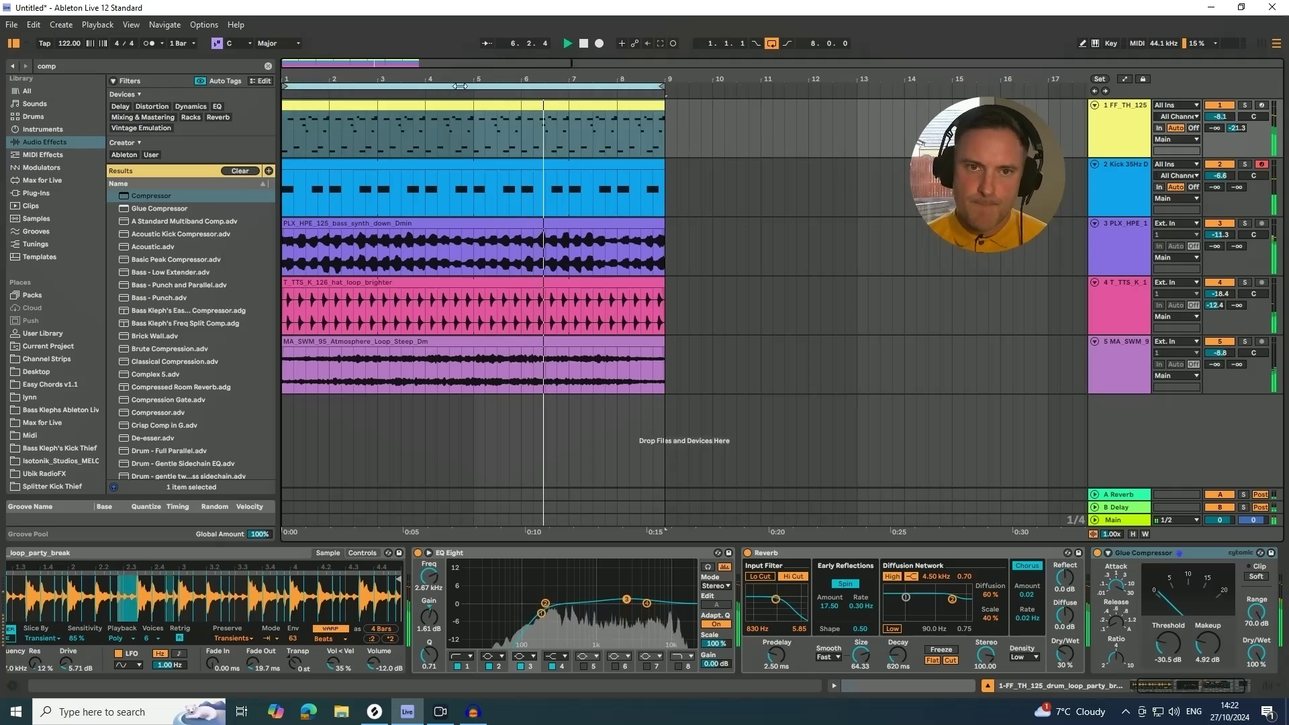
key(space)
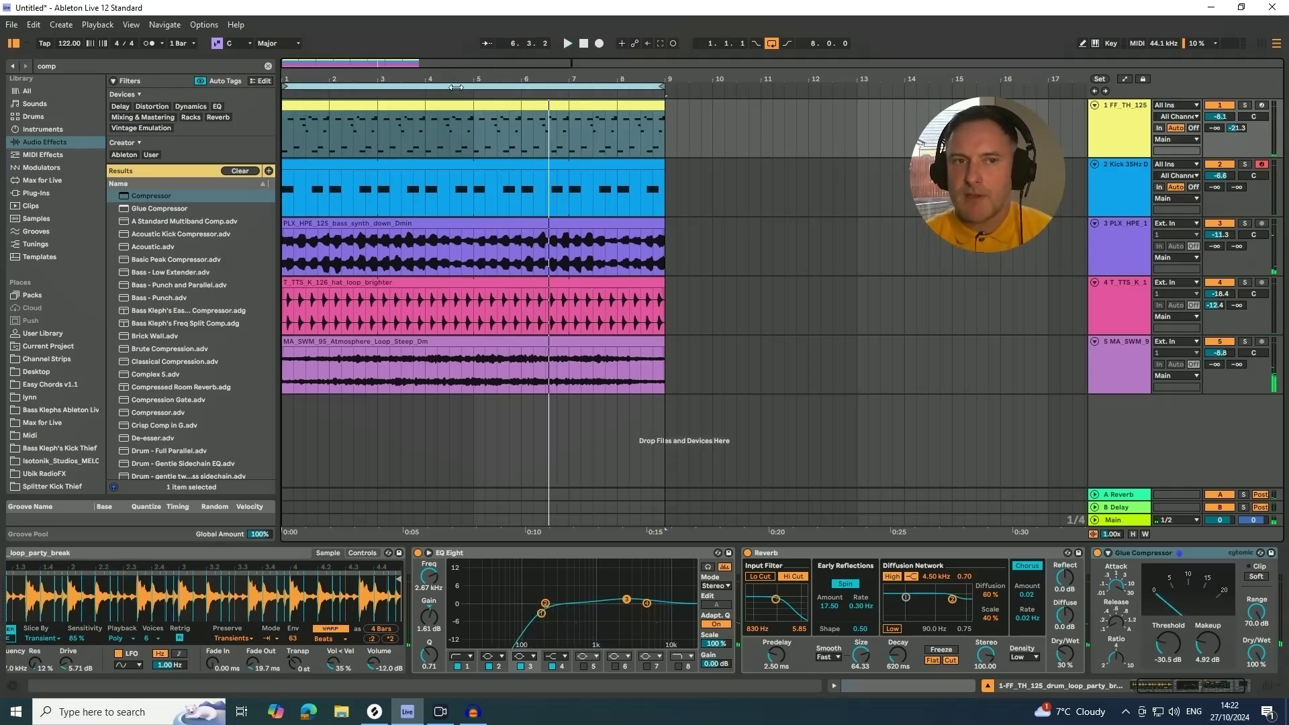